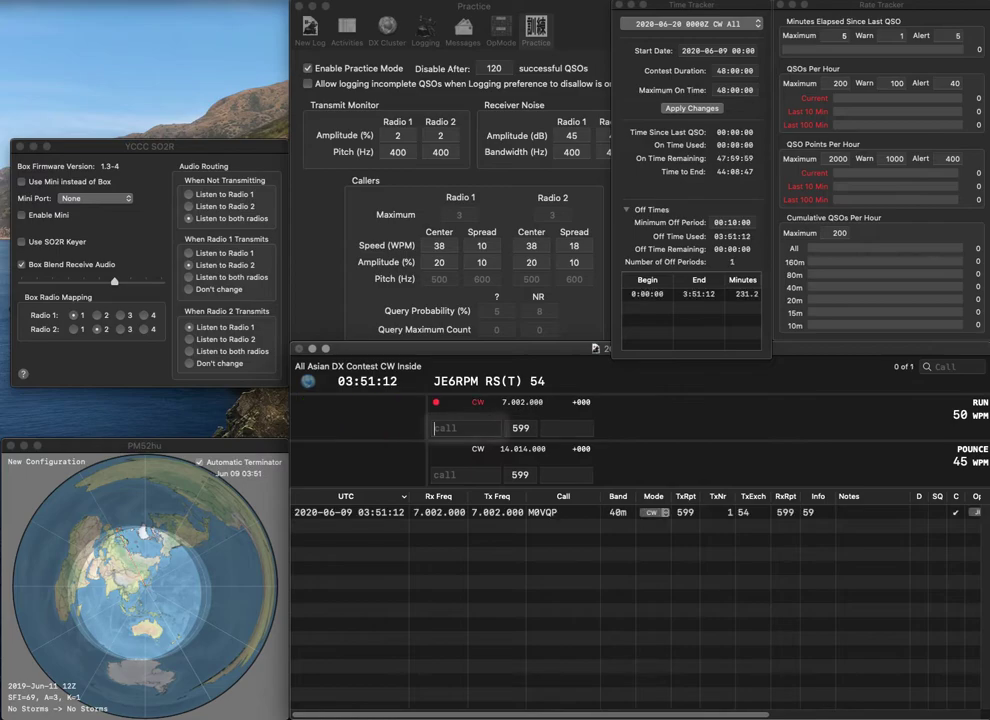
- Work station TM1T on the 7.002 MHz run radio and log the contact with received exchange 90
{"action": "type", "text": "TM1T"}
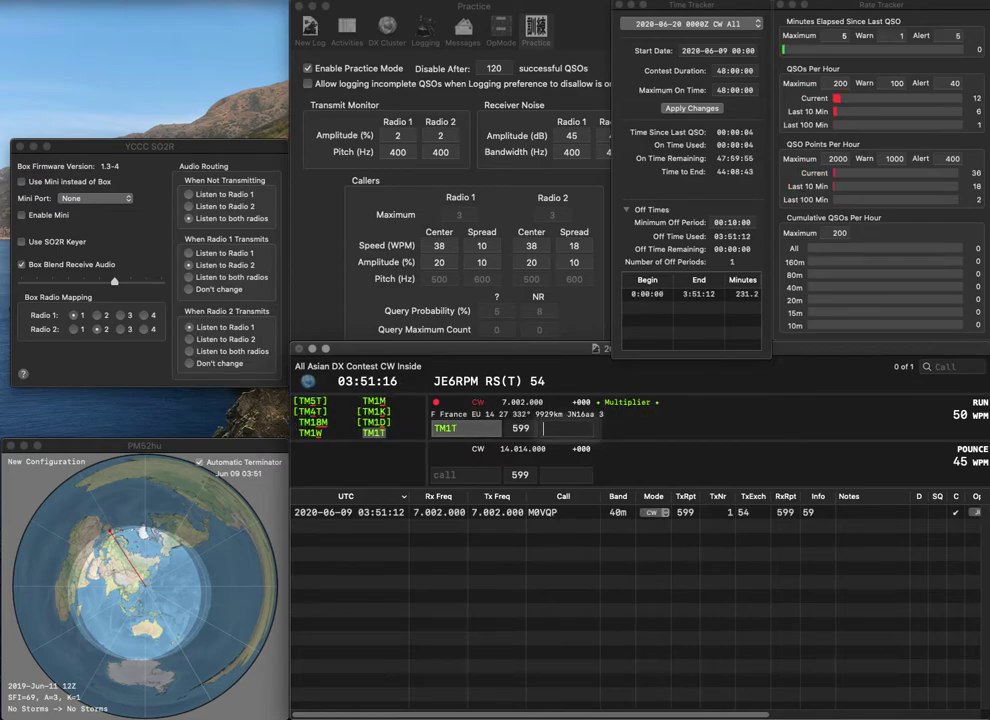
{"action": "key", "text": "Return"}
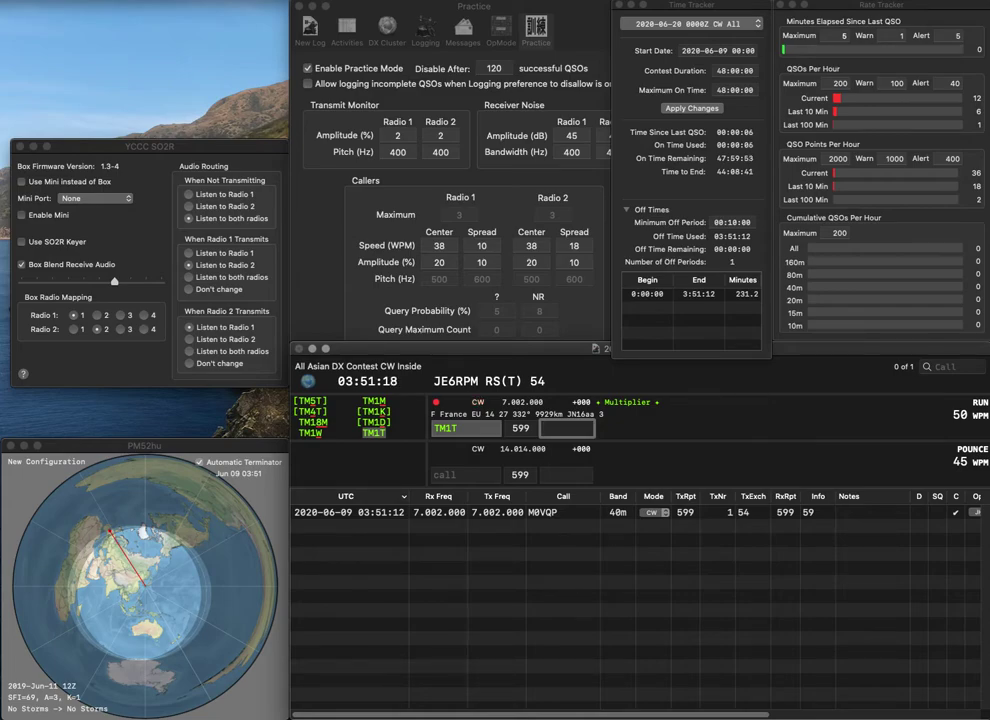
{"action": "type", "text": "90"}
{"action": "key", "text": "Return"}
{"action": "type", "text": "VE7NA"}
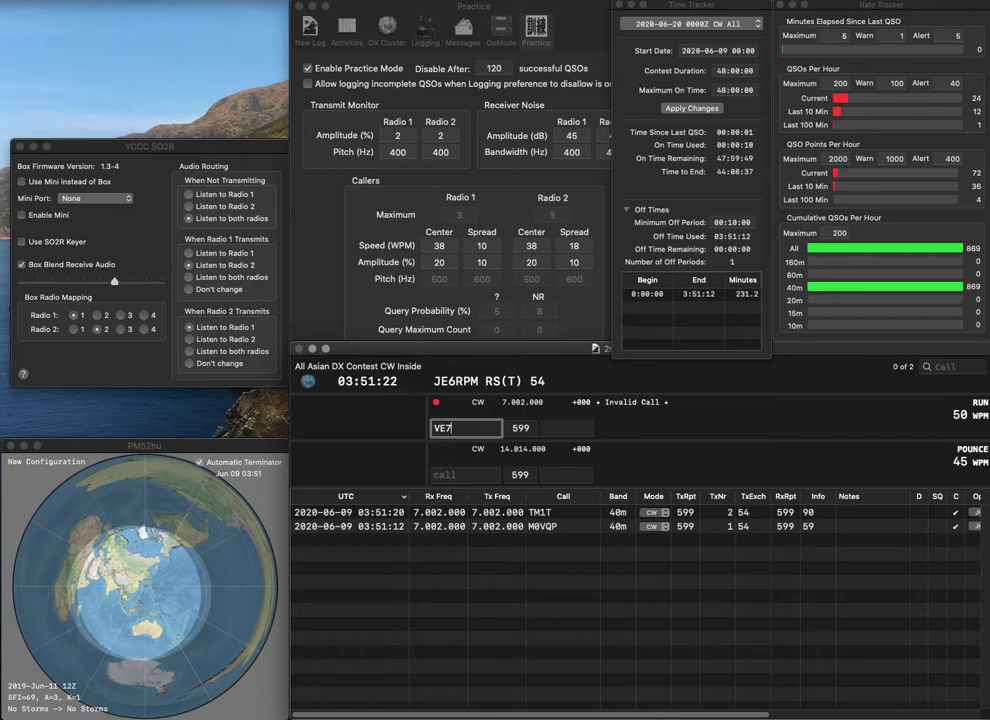
{"action": "key", "text": "Return"}
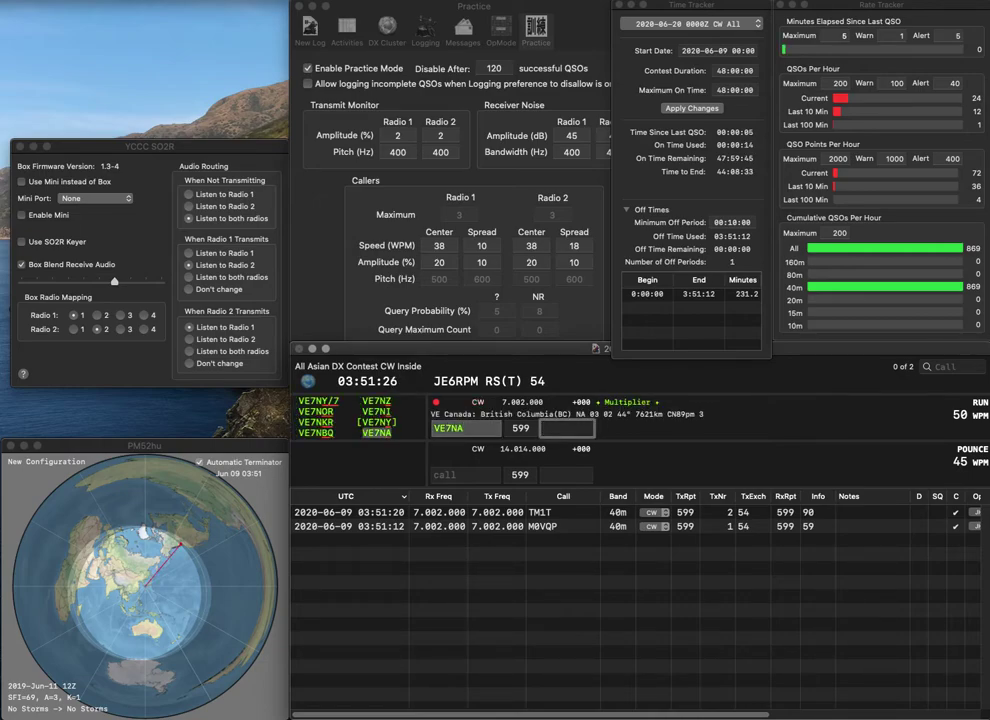
{"action": "type", "text": "04"}
{"action": "key", "text": "Return"}
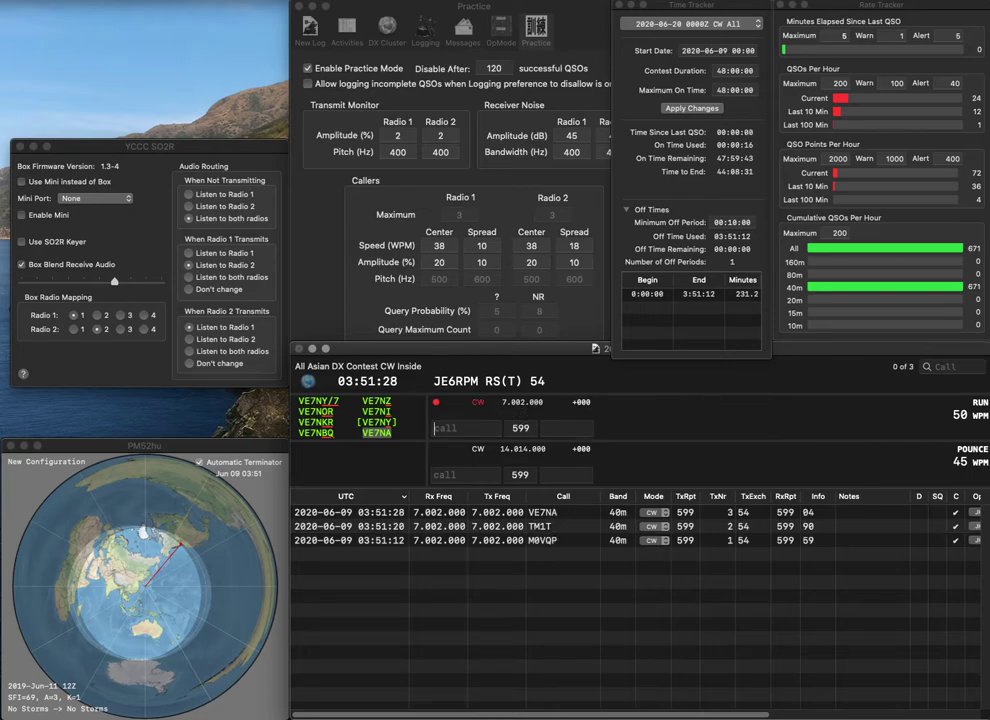
- Work station ED7X on the 7.002 MHz run radio and log the contact with received exchange 03
{"action": "type", "text": "ED7X"}
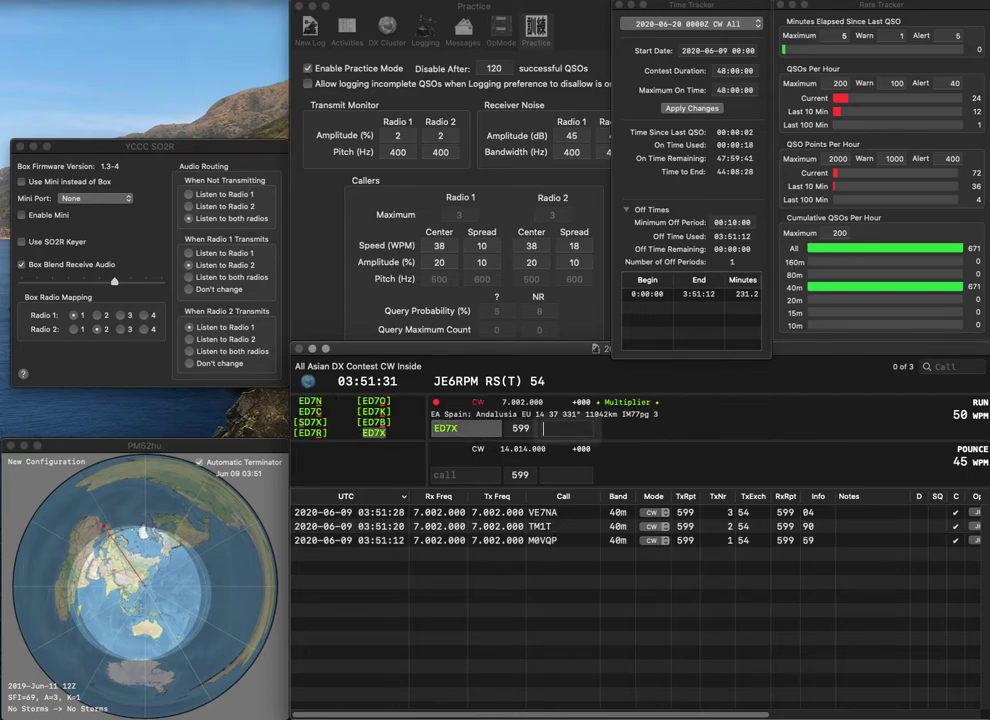
{"action": "key", "text": "Return"}
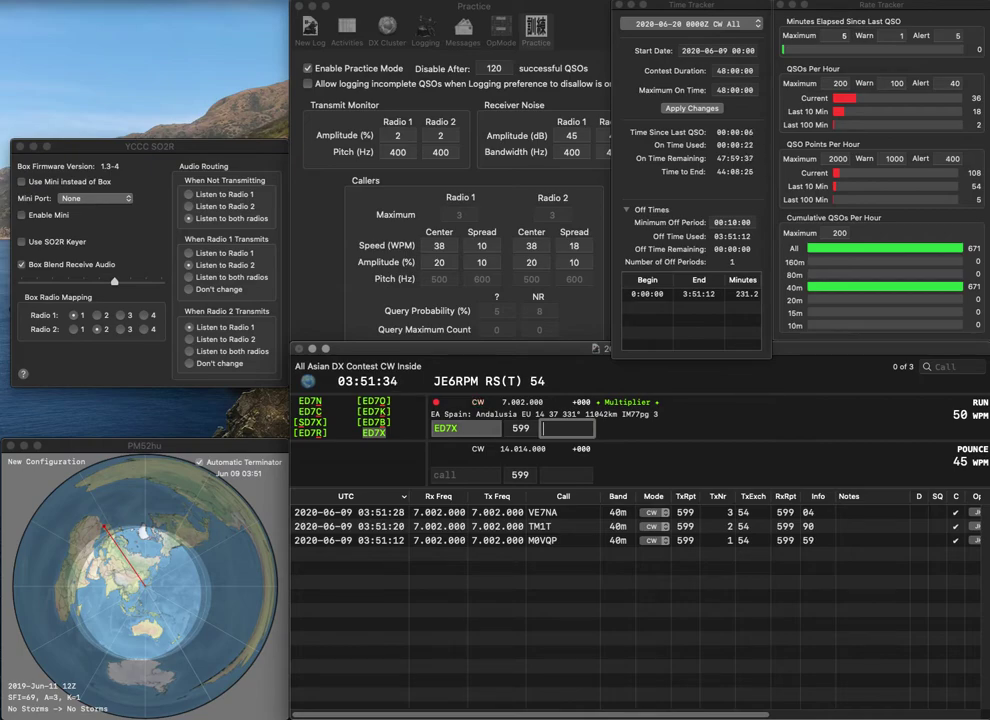
{"action": "type", "text": "03"}
{"action": "key", "text": "Return"}
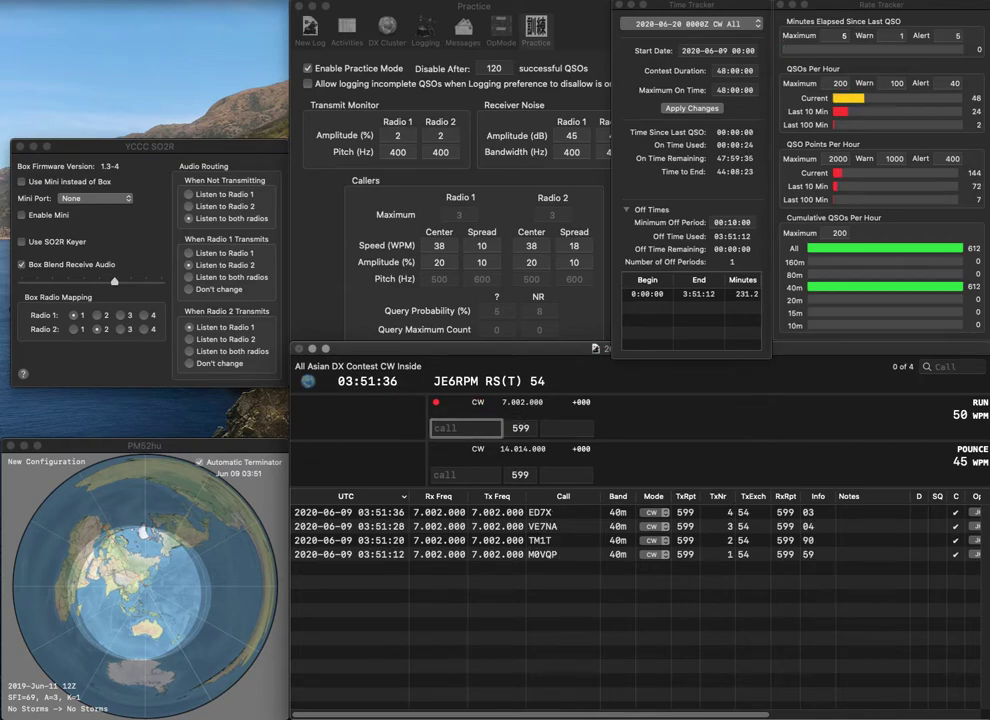
- Work station KX1X on the 7.002 MHz run radio and log the contact with received exchange 72
{"action": "type", "text": "KX1X"}
{"action": "left_click", "coordinate": [567, 428]}
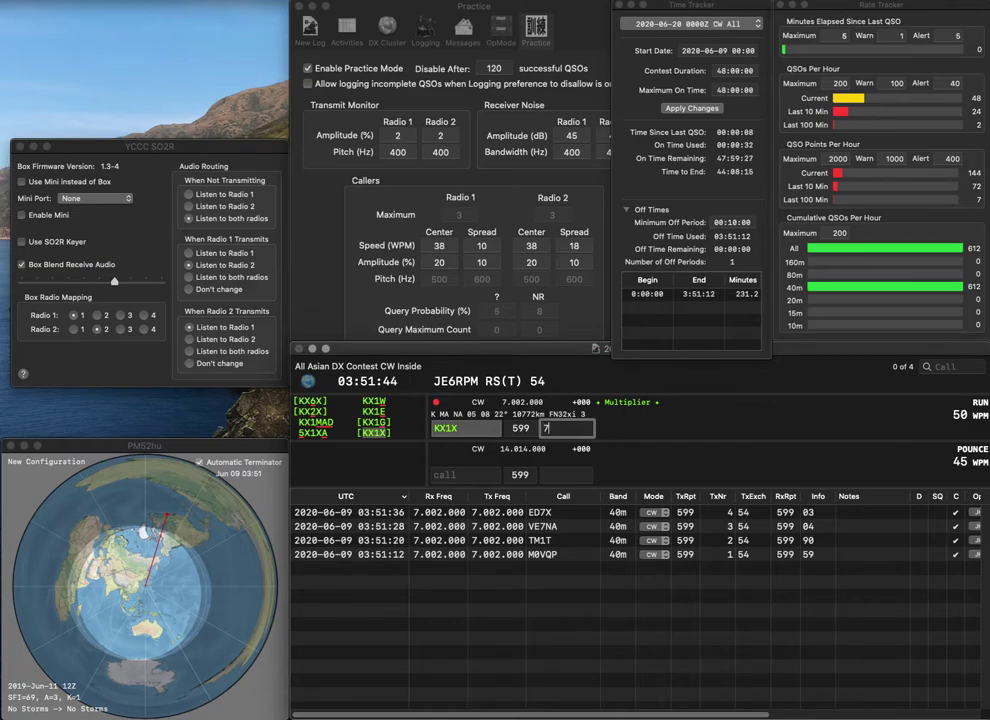
{"action": "type", "text": "72"}
{"action": "key", "text": "Return"}
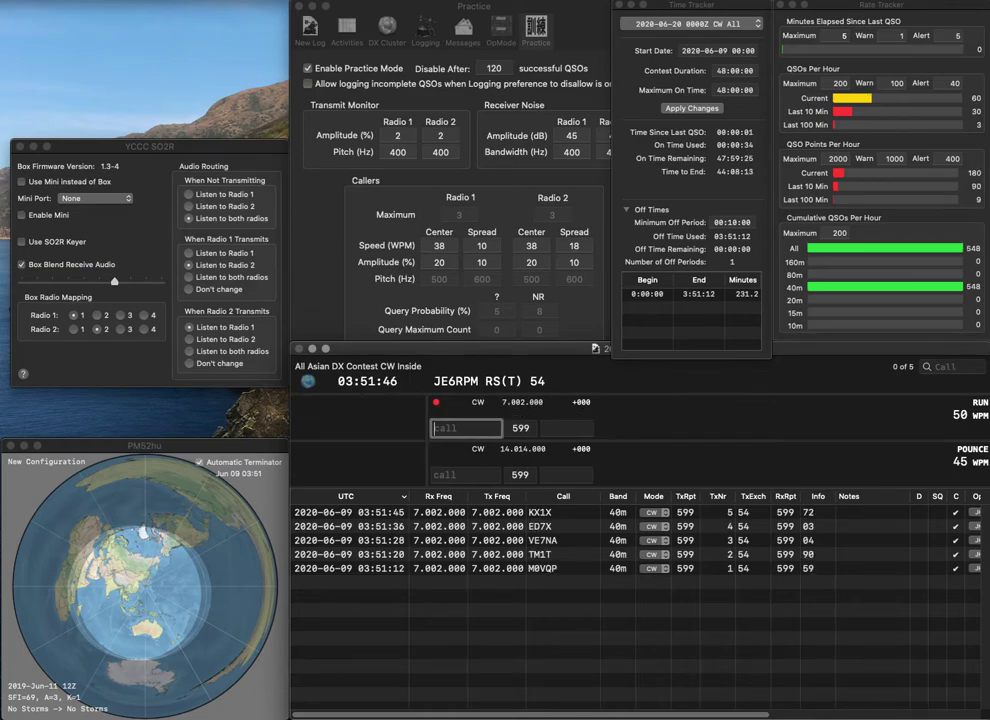
- Work station W7TRG on the 7.002 MHz run radio and log the contact with received exchange 03
{"action": "type", "text": "W7TRG"}
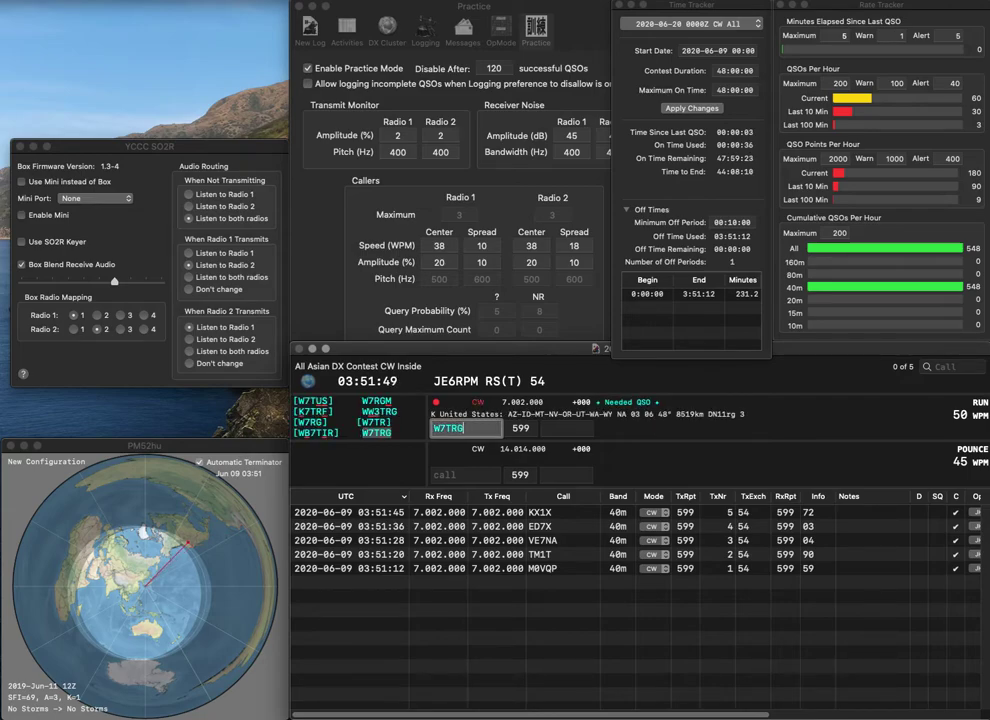
{"action": "key", "text": "Return"}
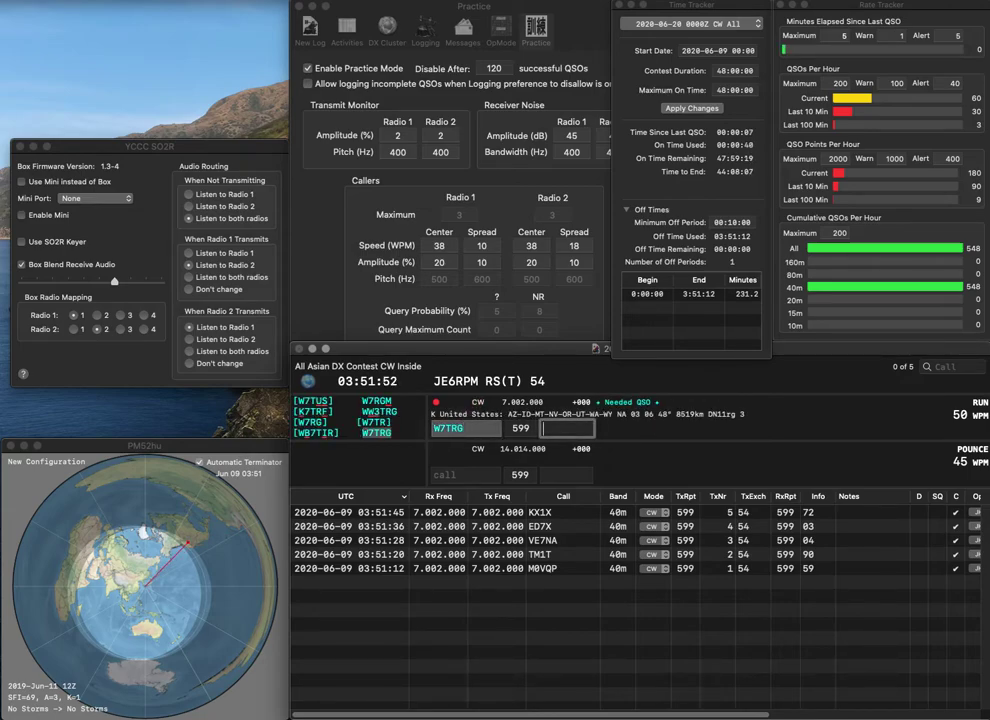
{"action": "type", "text": "03"}
{"action": "key", "text": "Return"}
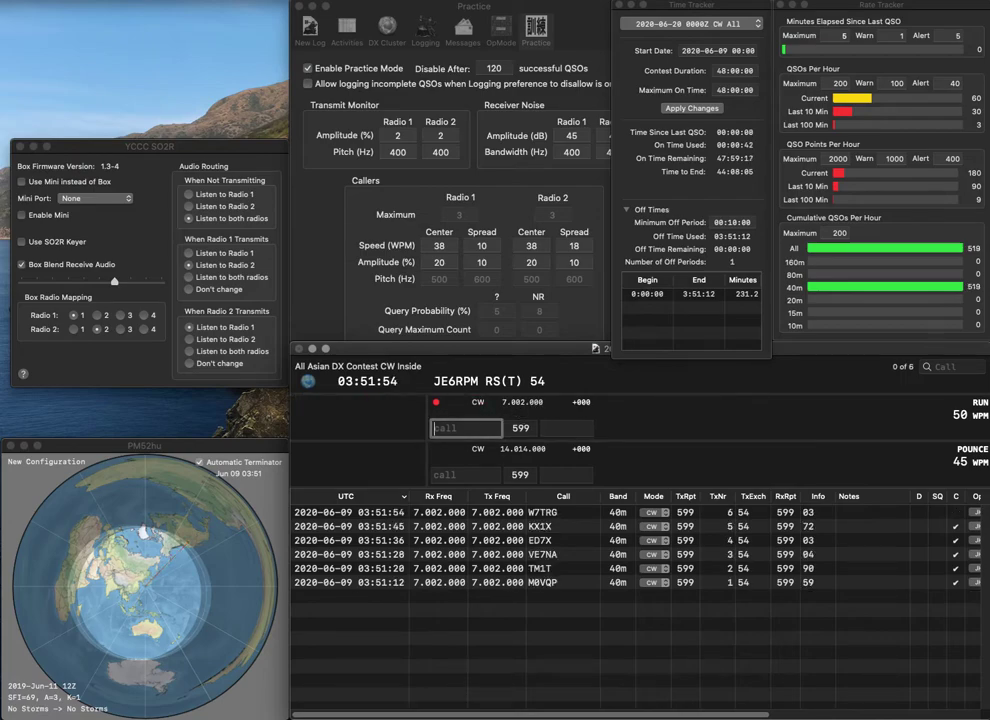
{"action": "type", "text": "K6UJ"}
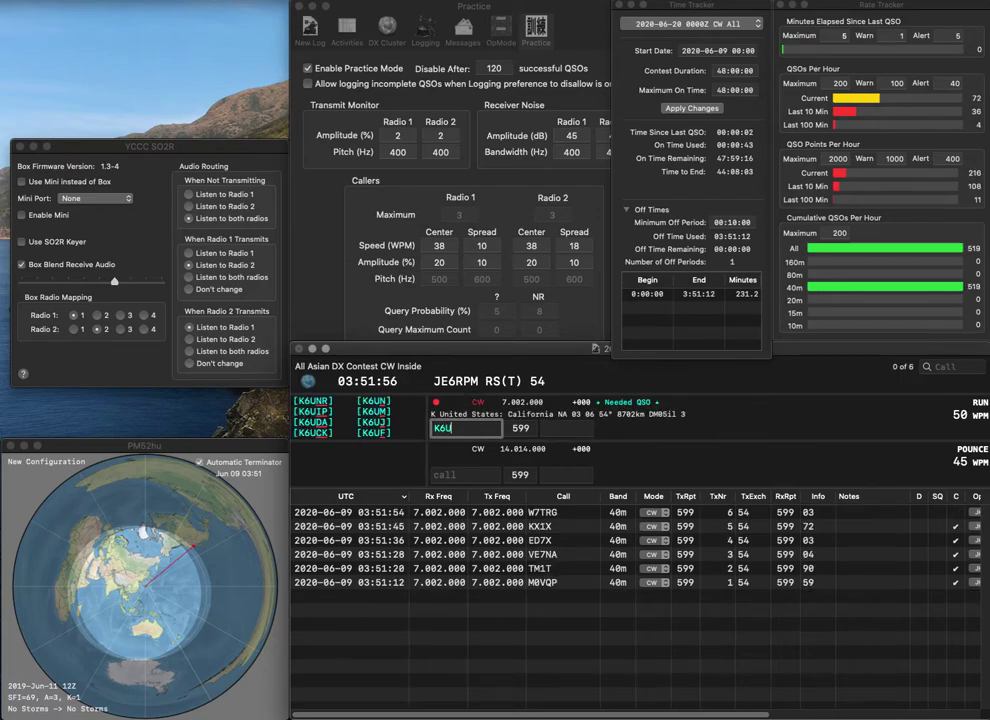
{"action": "key", "text": "Return"}
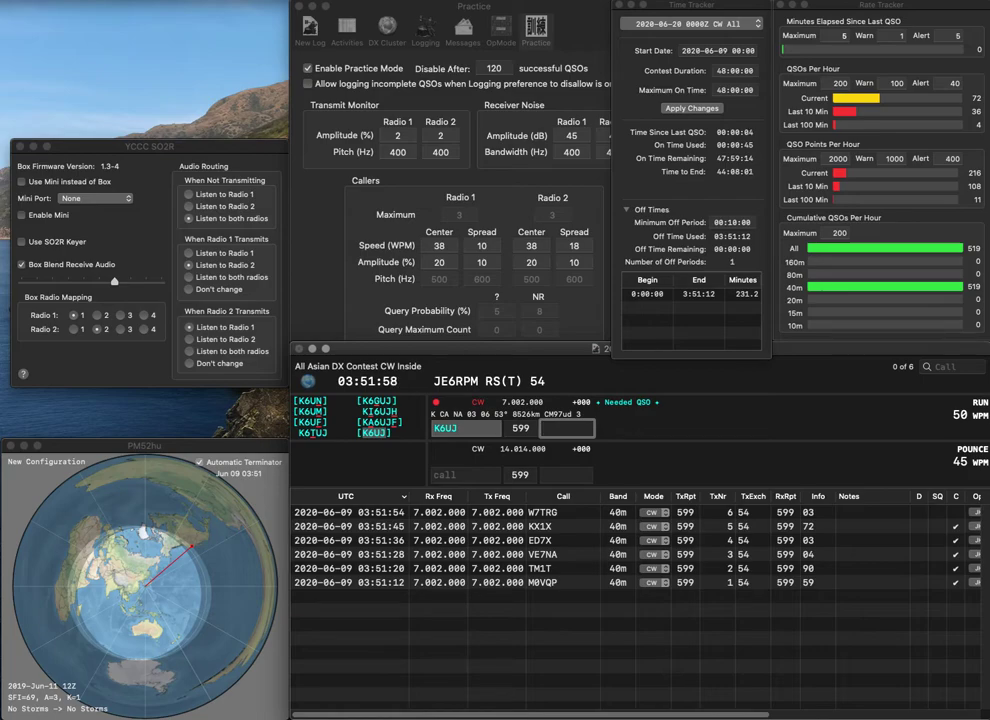
{"action": "type", "text": "45"}
{"action": "key", "text": "Return"}
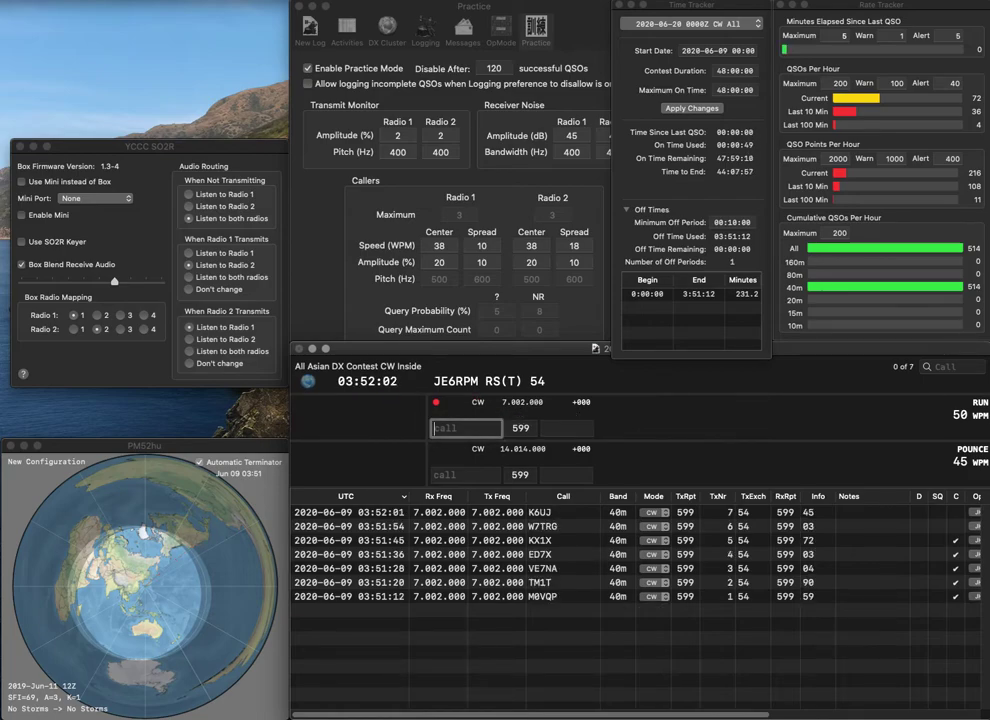
{"action": "type", "text": "JI6GD"}
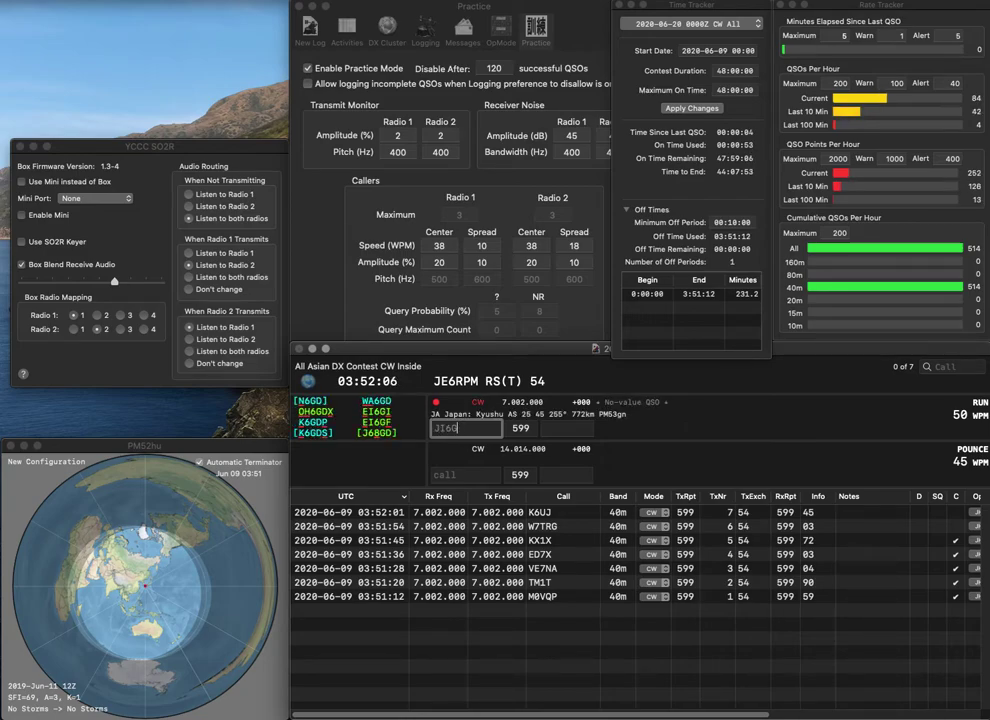
{"action": "key", "text": "BackSpace"}
{"action": "key", "text": "BackSpace"}
{"action": "key", "text": "BackSpace"}
{"action": "type", "text": "7GBI"}
{"action": "key", "text": "space"}
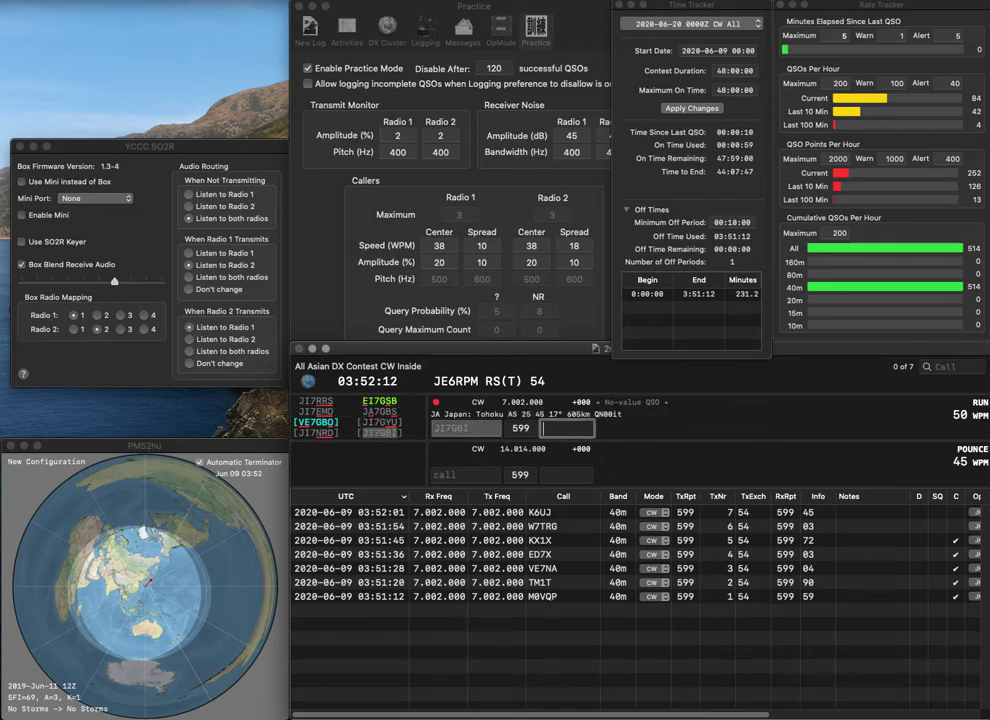
{"action": "type", "text": "71"}
{"action": "key", "text": "Return"}
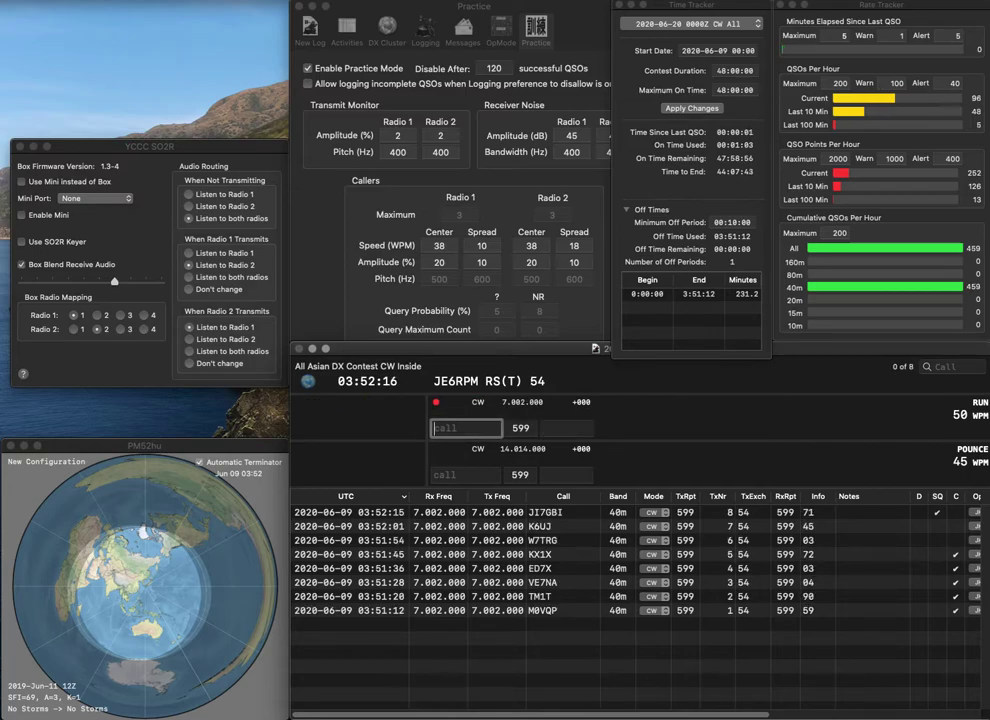
{"action": "type", "text": "WA2JQK"}
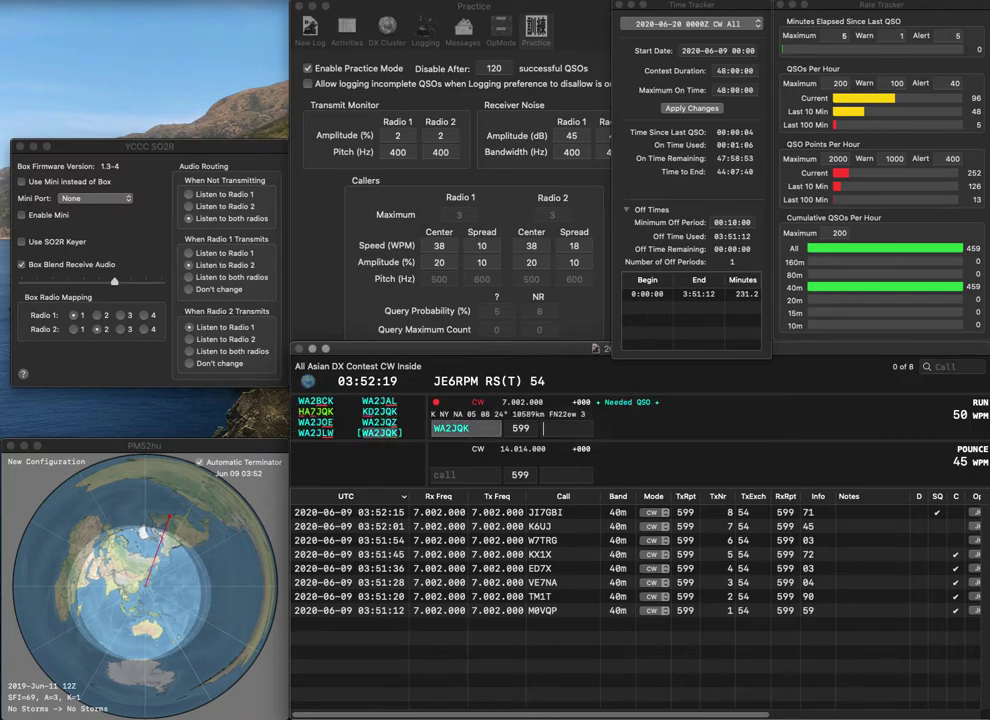
{"action": "key", "text": "space"}
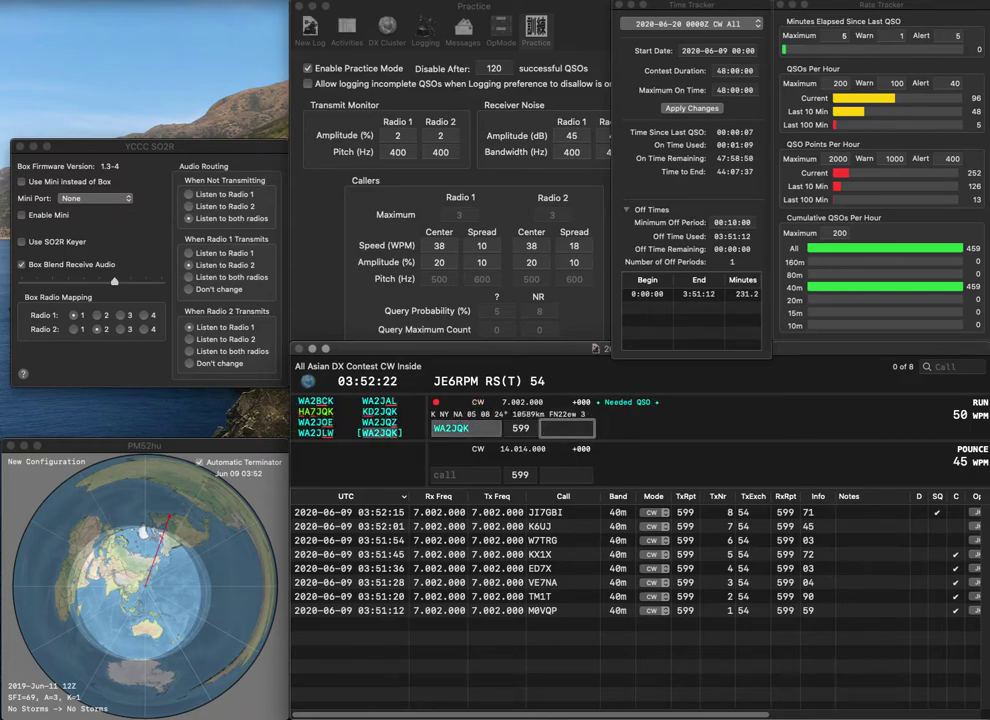
{"action": "type", "text": "42"}
{"action": "key", "text": "Return"}
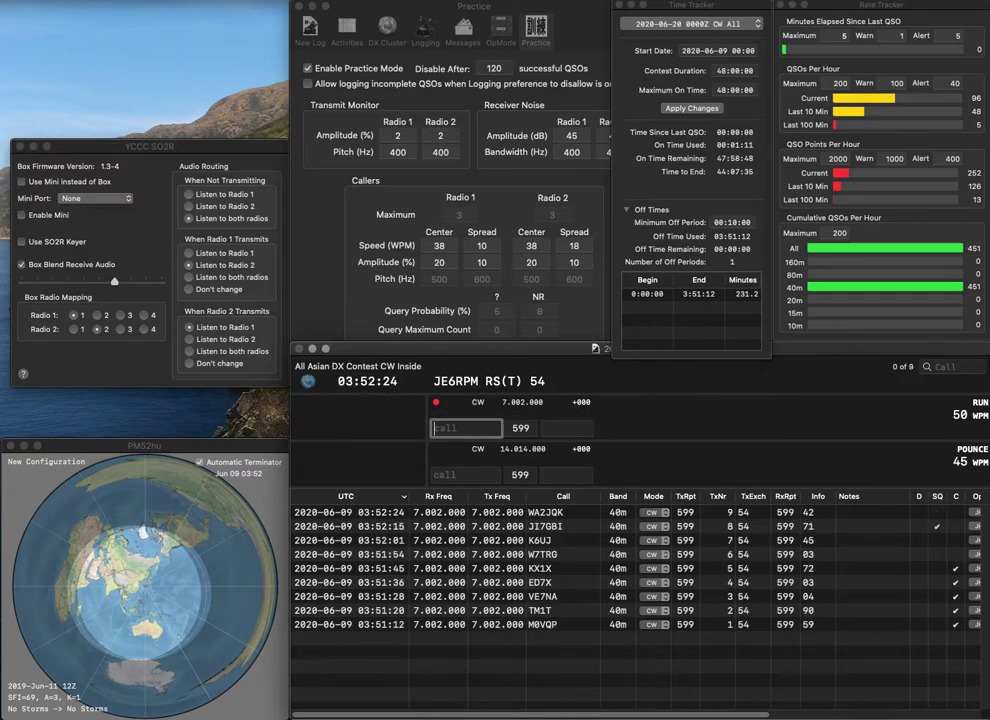
{"action": "type", "text": "KA4"}
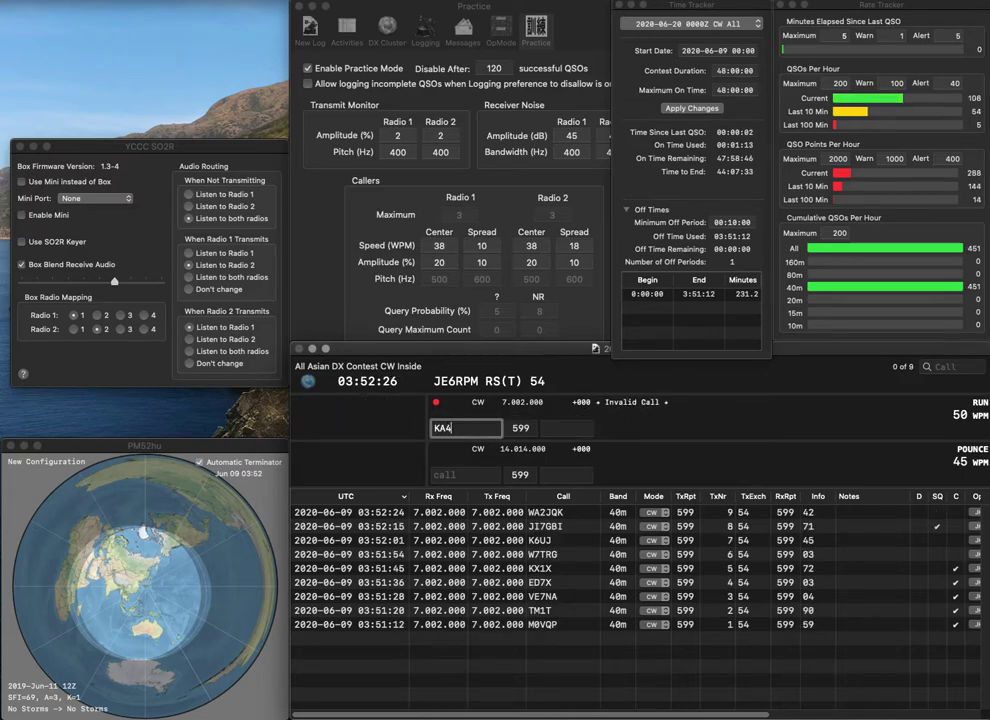
{"action": "type", "text": "YTX"}
{"action": "key", "text": "space"}
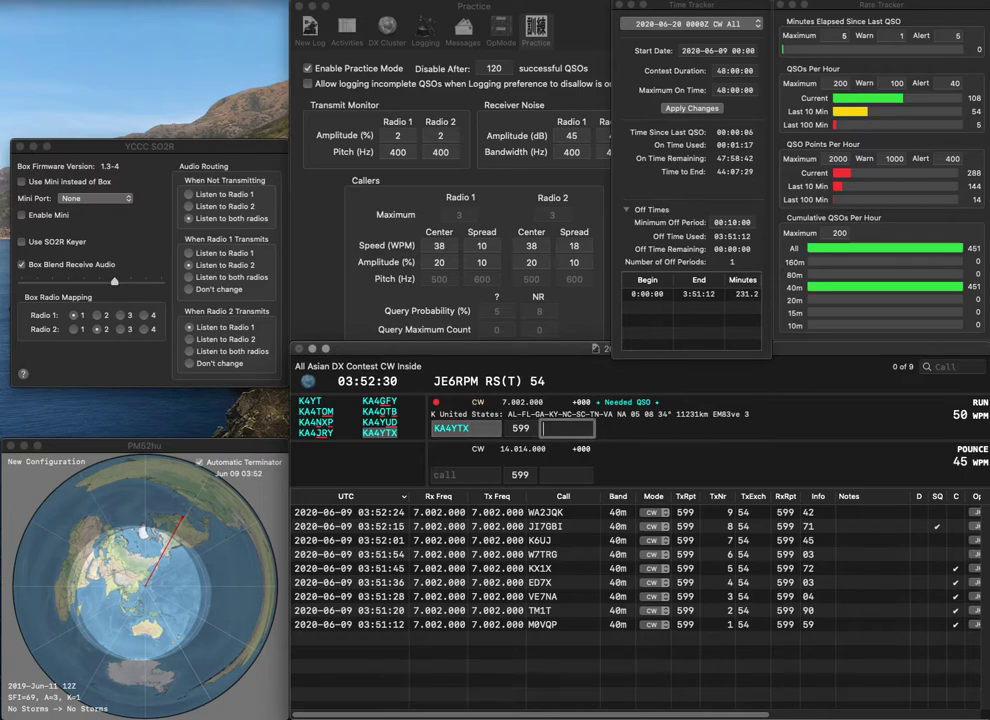
{"action": "type", "text": "06"}
{"action": "key", "text": "Return"}
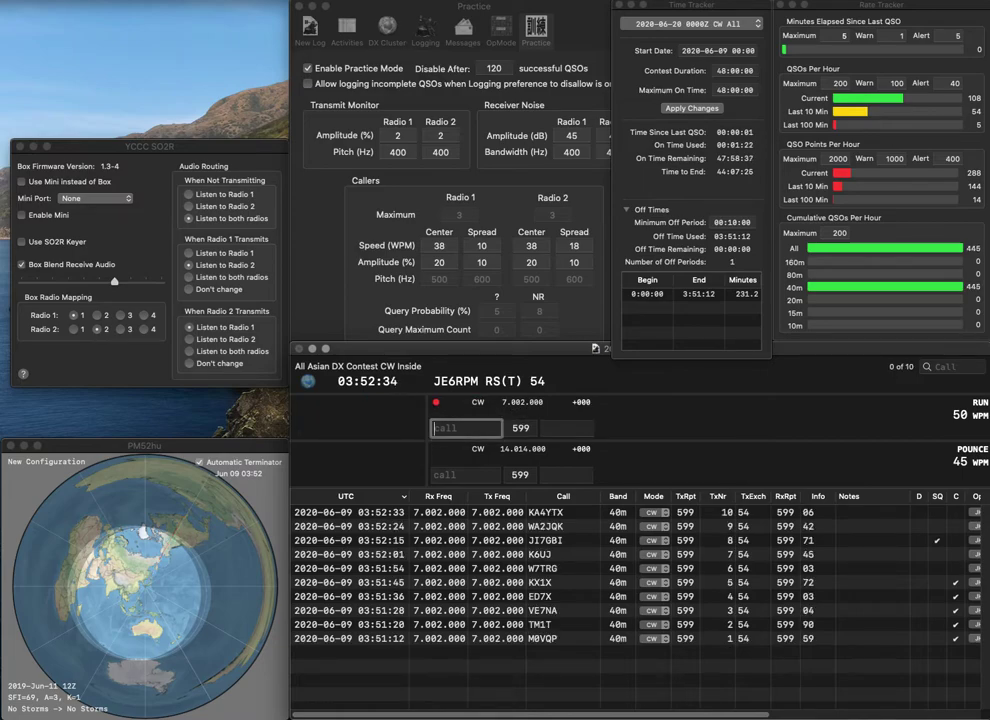
- Work station WY7KY on the 7.002 MHz run radio and log the contact with received exchange 83
{"action": "type", "text": "WY7KY"}
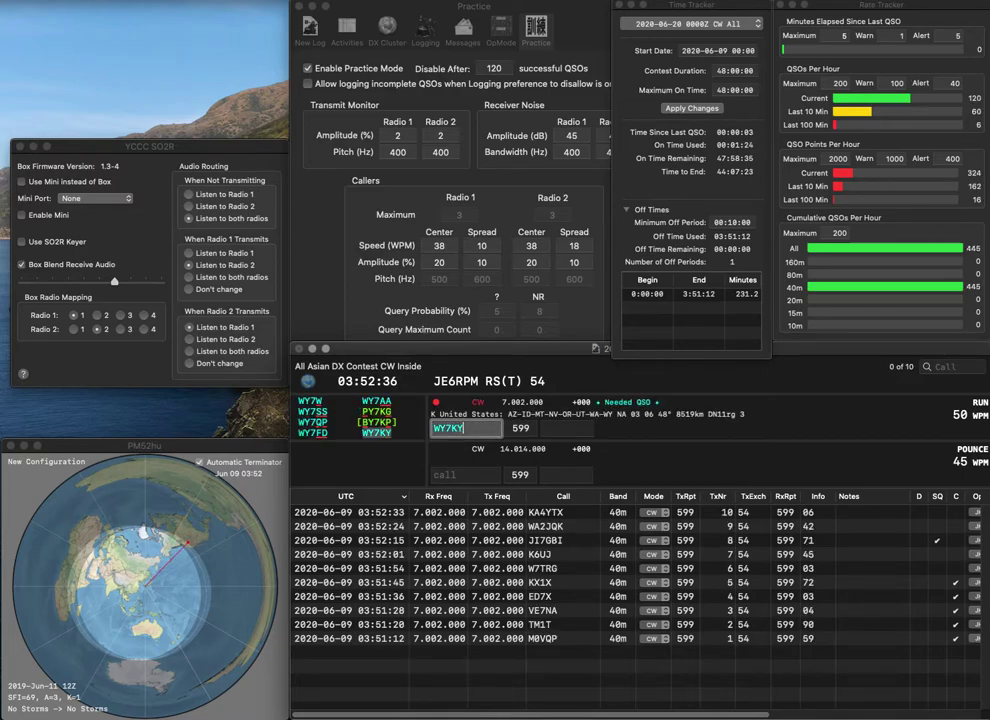
{"action": "key", "text": "Return"}
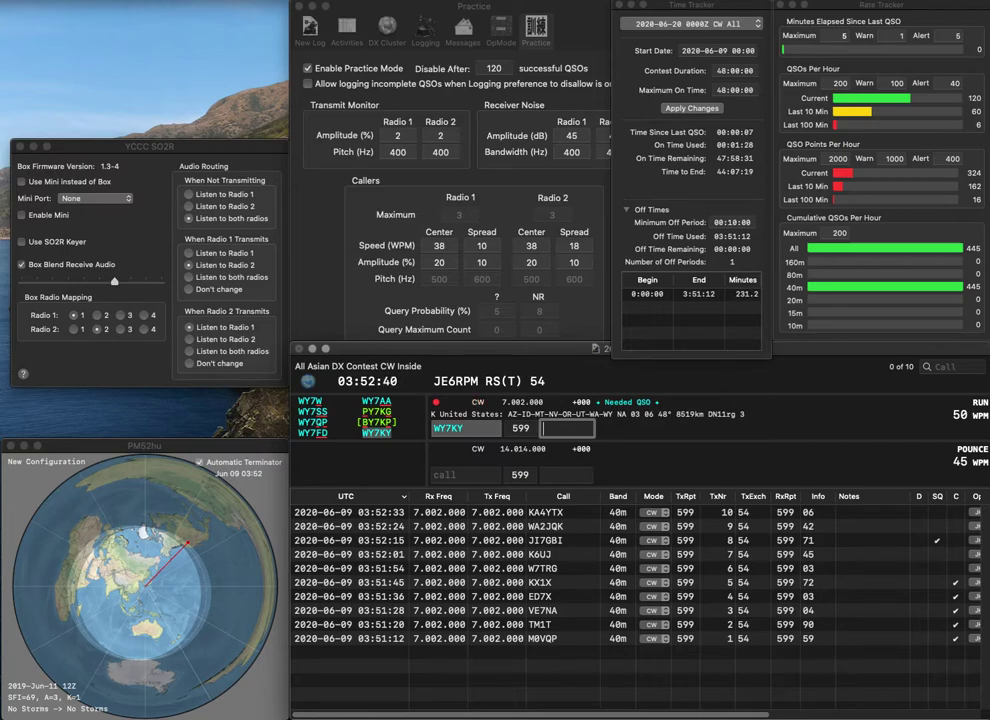
{"action": "type", "text": "83"}
{"action": "key", "text": "Return"}
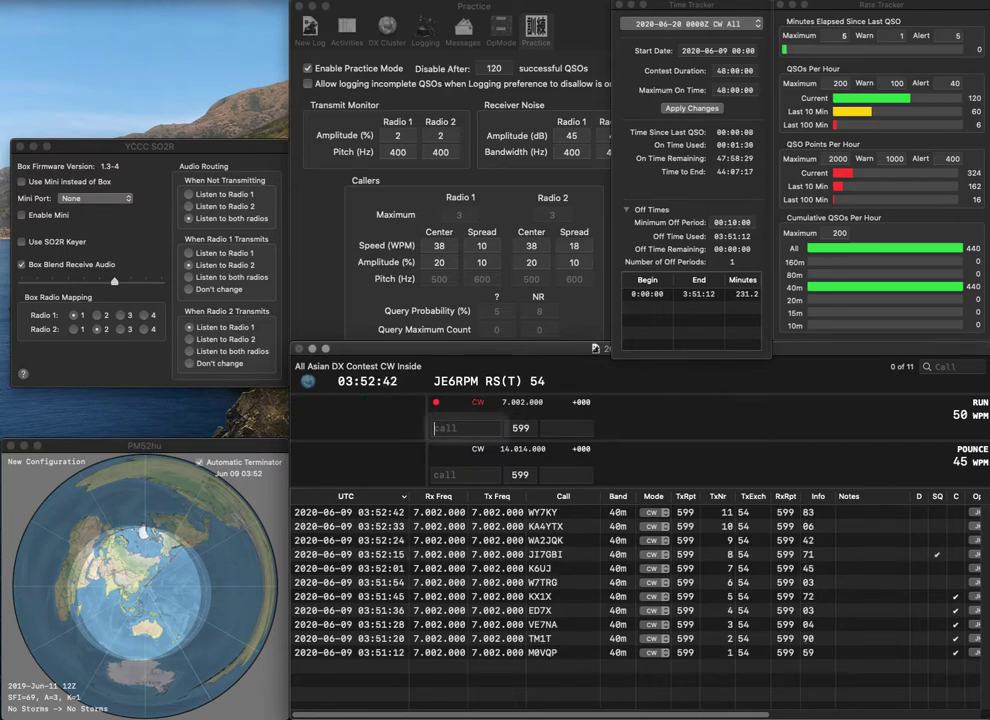
- Work station I0KWK on the 7.002 MHz run radio and log the contact with received exchange 54
{"action": "type", "text": "I0KWK"}
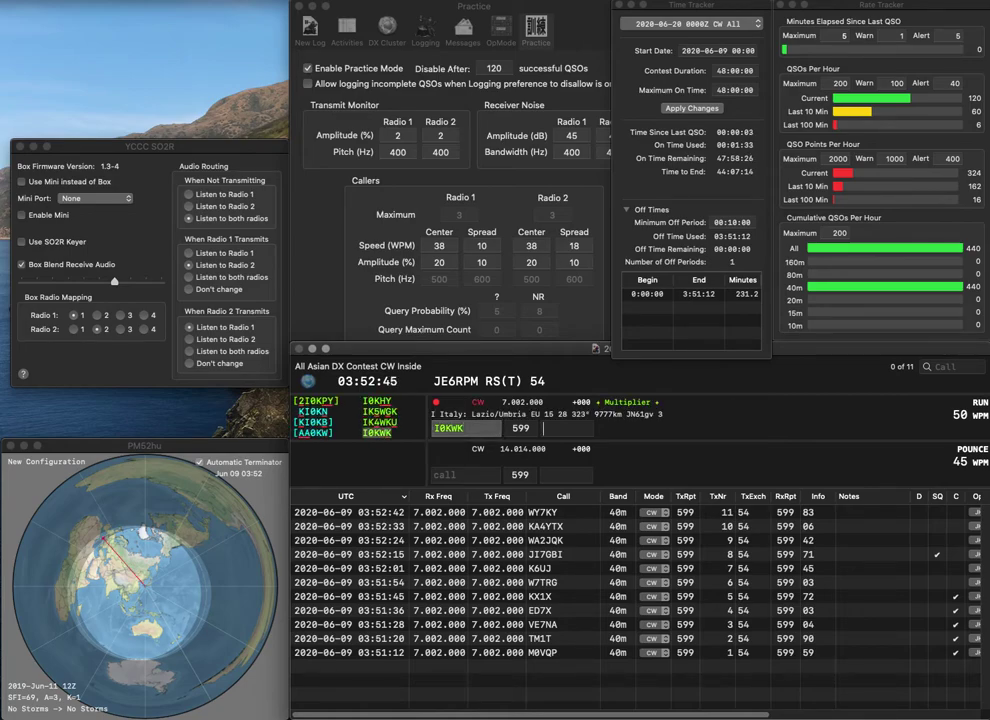
{"action": "key", "text": "space"}
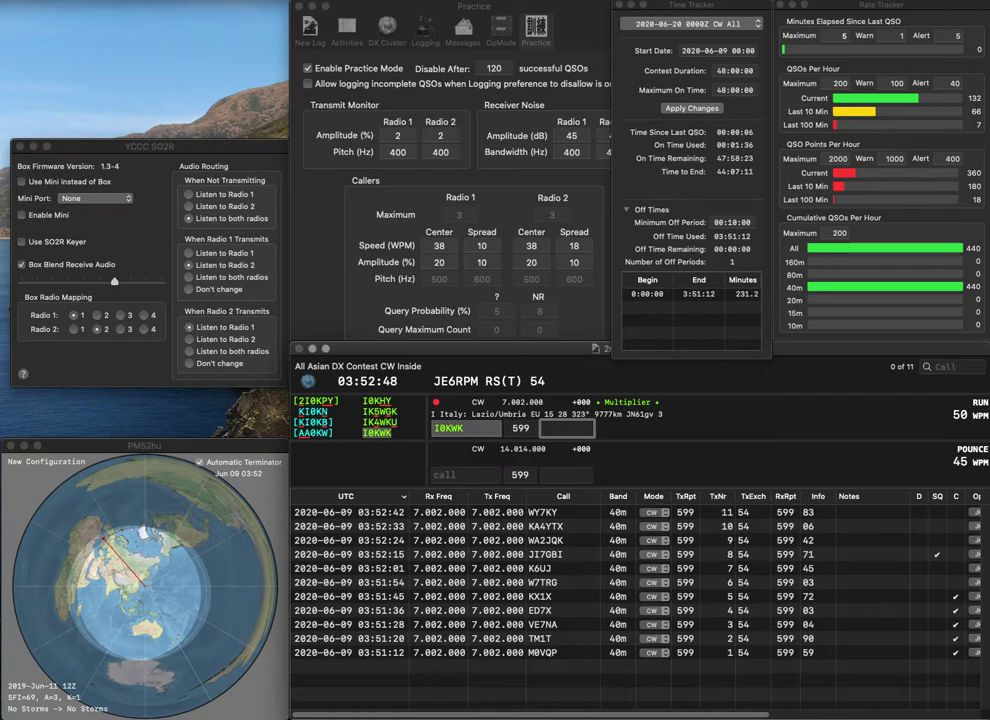
{"action": "type", "text": "54"}
{"action": "key", "text": "Return"}
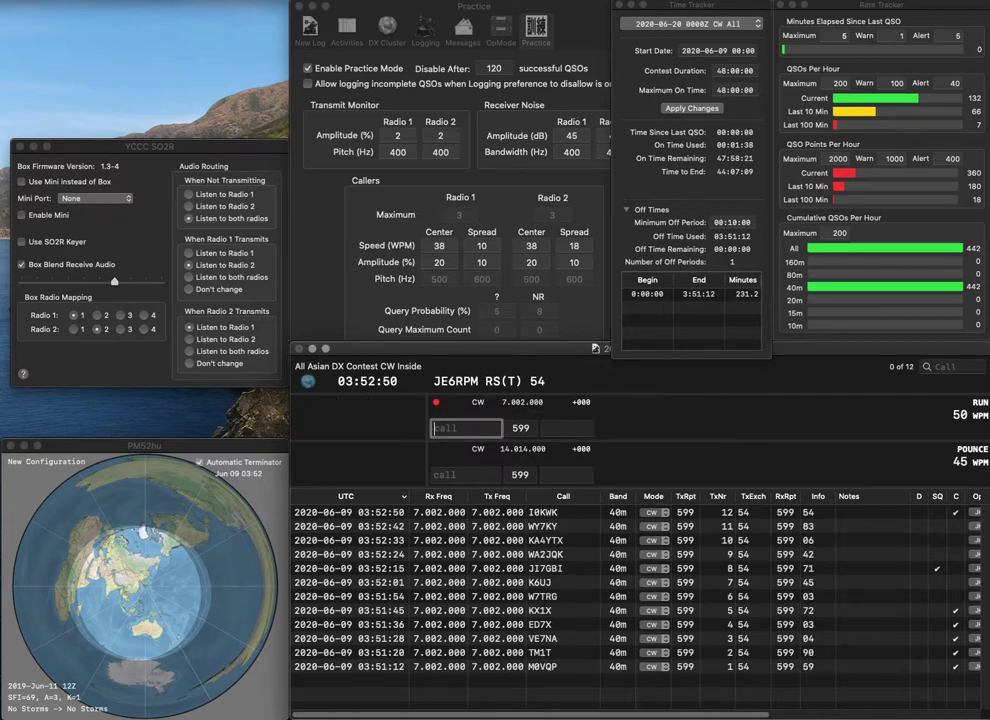
- Work station PV2M on the 7.002 MHz run radio and log the contact with received exchange 87
{"action": "type", "text": "PV2M"}
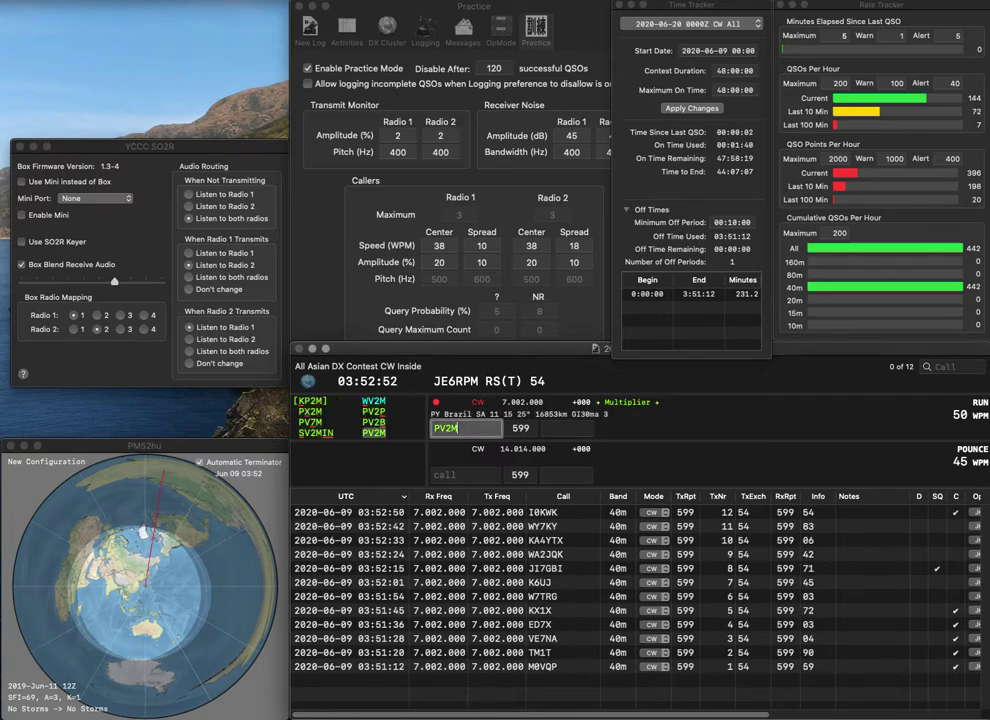
{"action": "key", "text": "Return"}
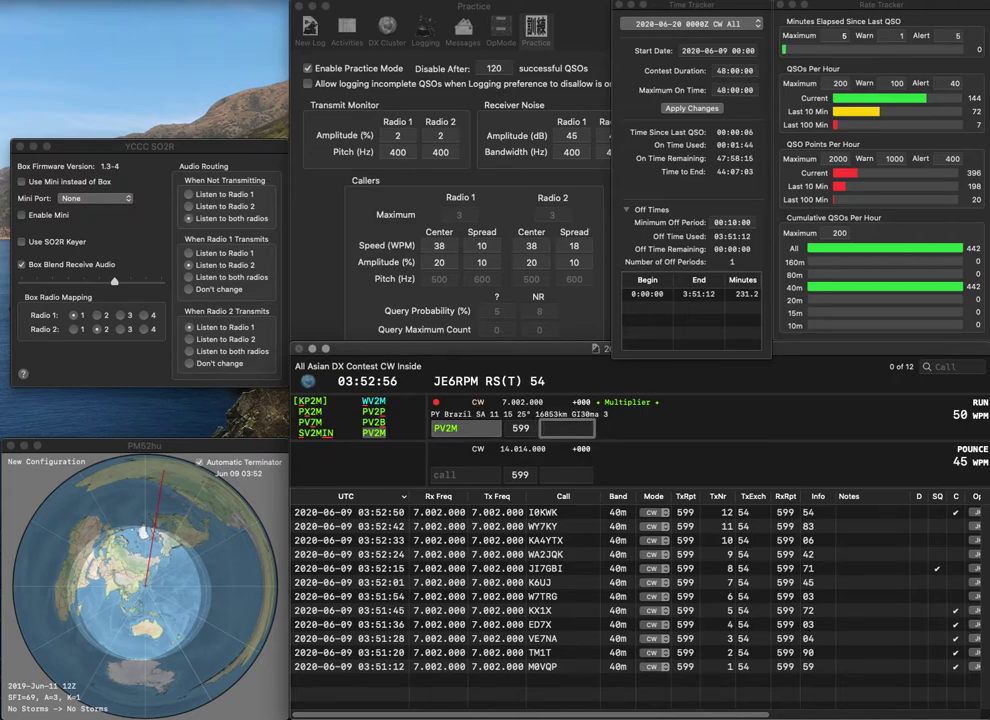
{"action": "type", "text": "87"}
{"action": "key", "text": "Return"}
{"action": "type", "text": "YO"}
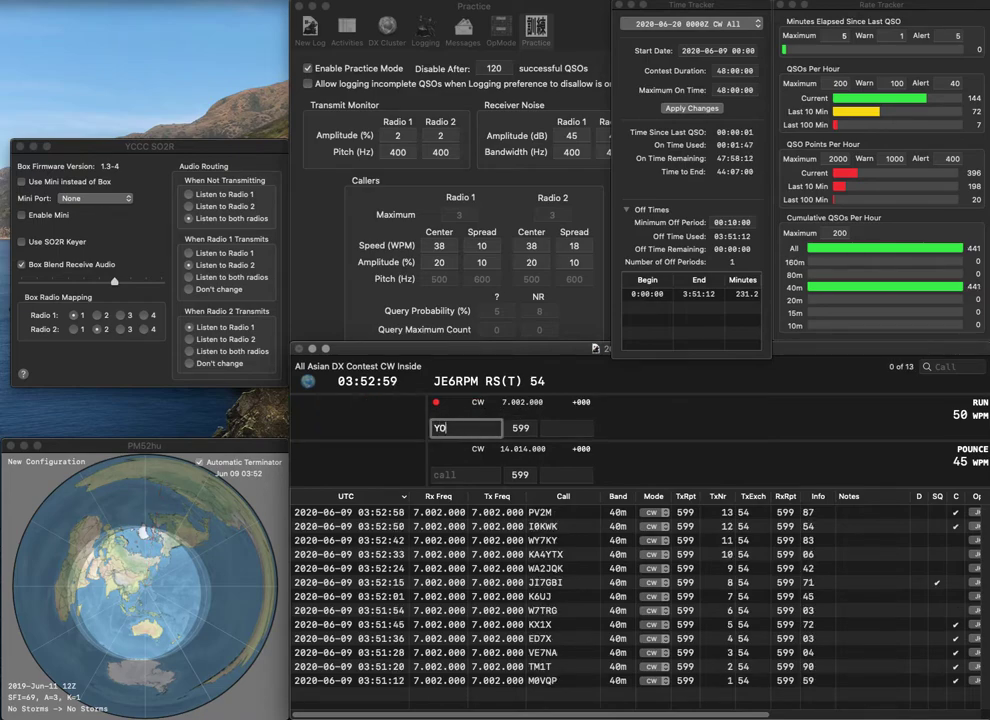
{"action": "type", "text": "8SMM"}
{"action": "key", "text": "space"}
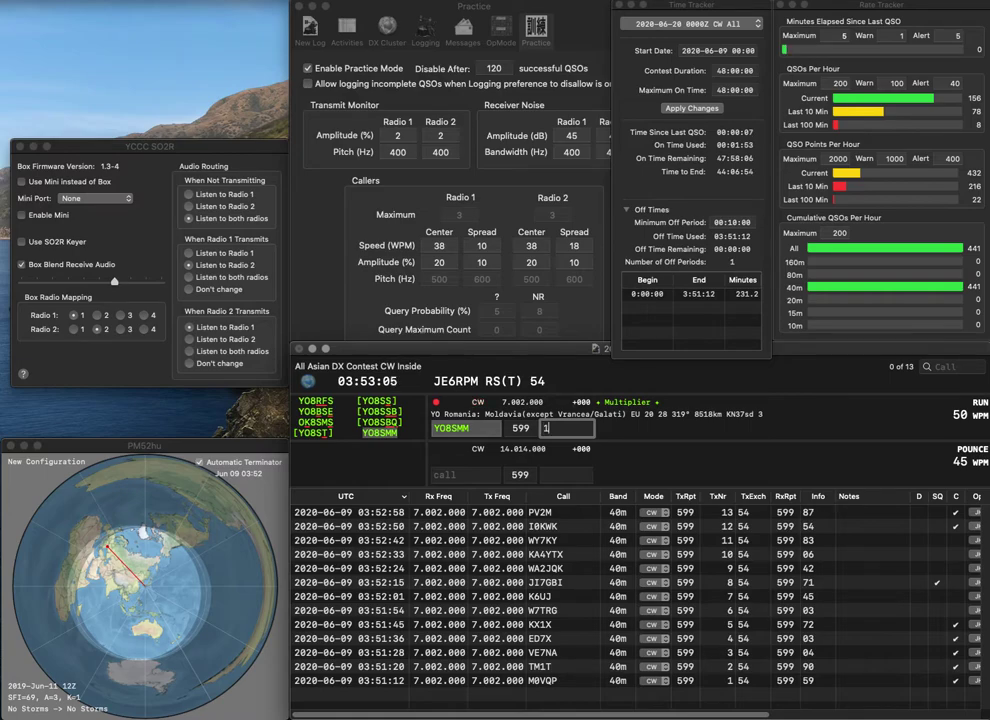
{"action": "key", "text": "Return"}
- Work station KZ5OH on the 7.002 MHz run radio and log the contact with received exchange 48
{"action": "type", "text": "KZ5OH"}
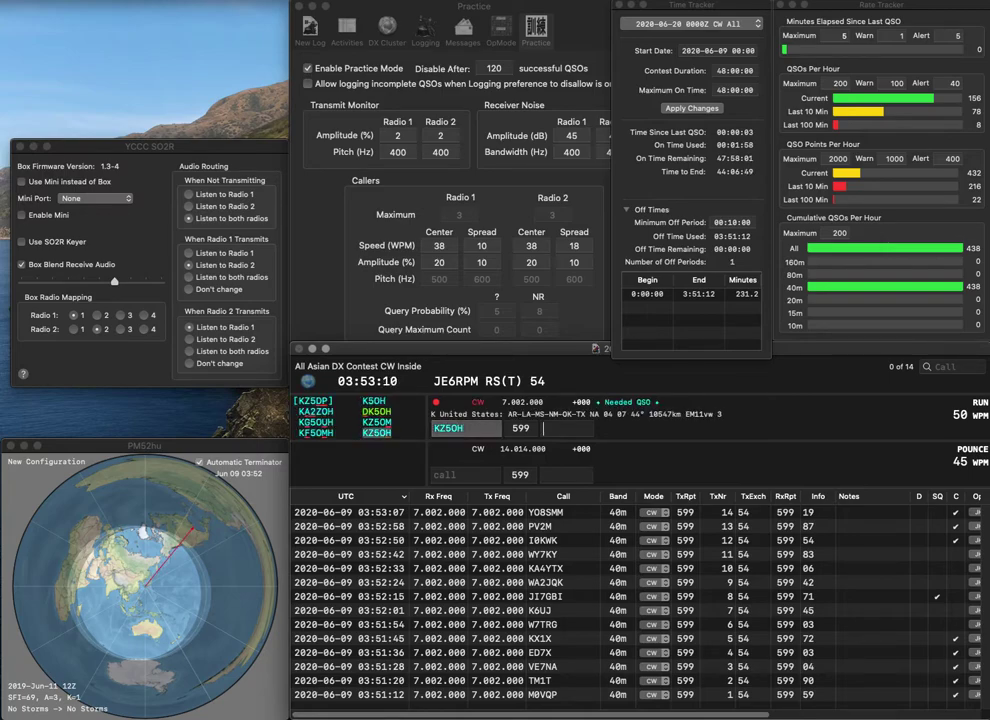
{"action": "key", "text": "Return"}
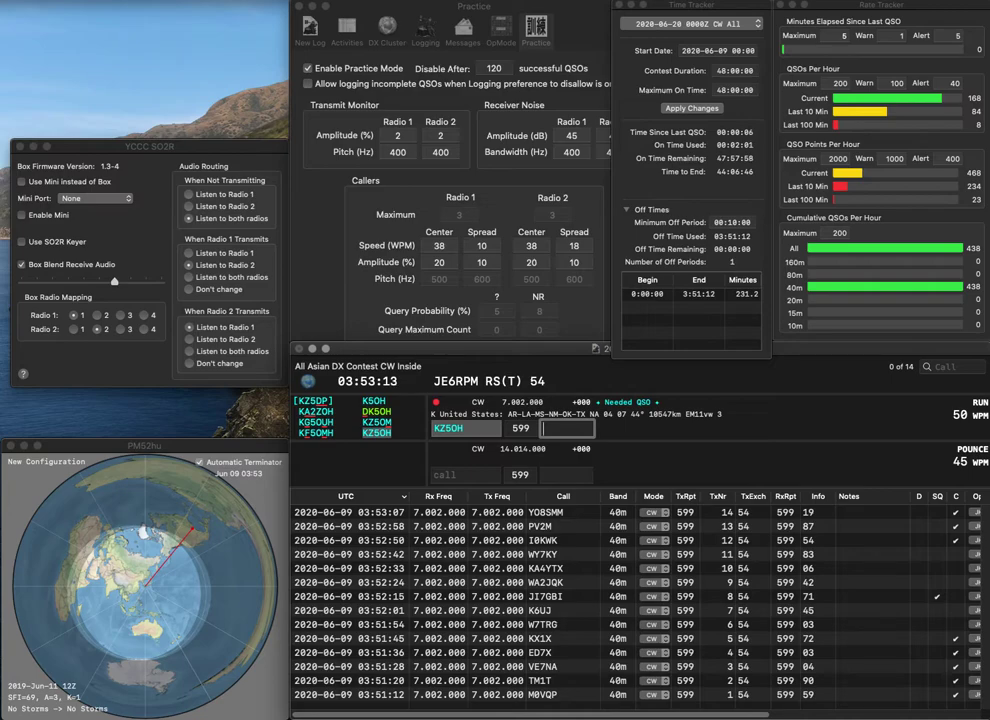
{"action": "type", "text": "8"}
{"action": "key", "text": "Return"}
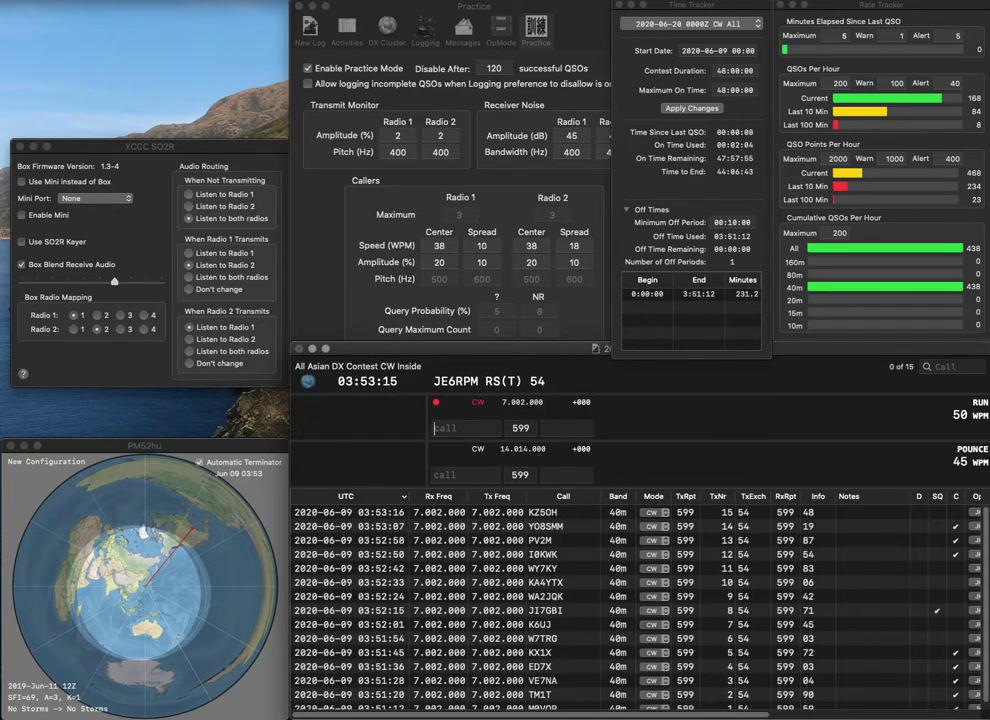
{"action": "type", "text": "VA"}
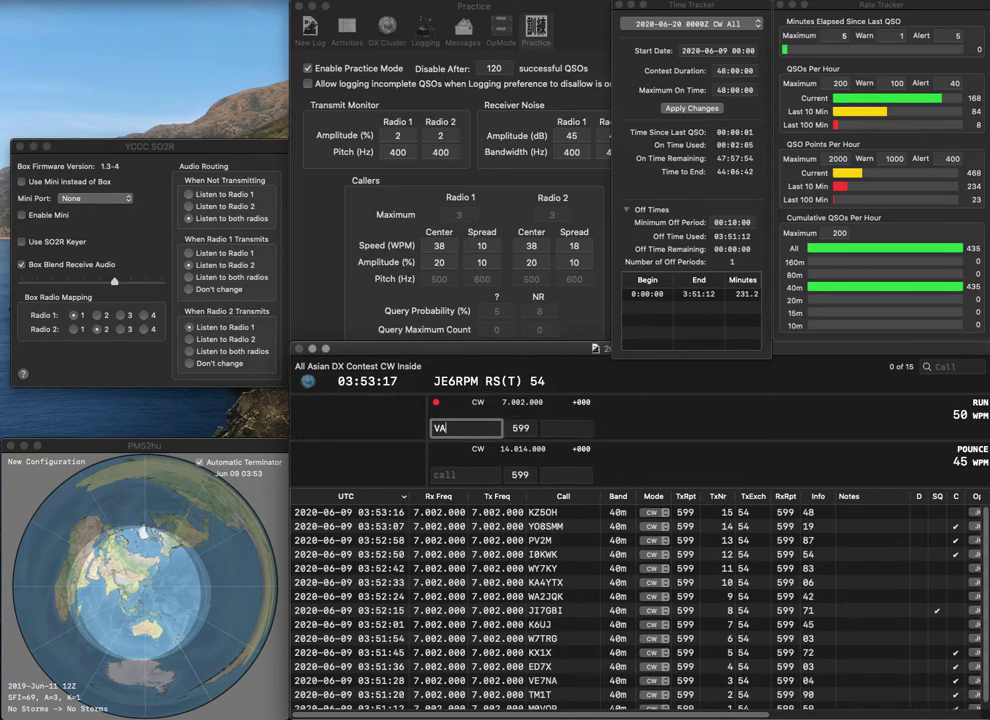
{"action": "type", "text": "3MPG"}
{"action": "key", "text": "space"}
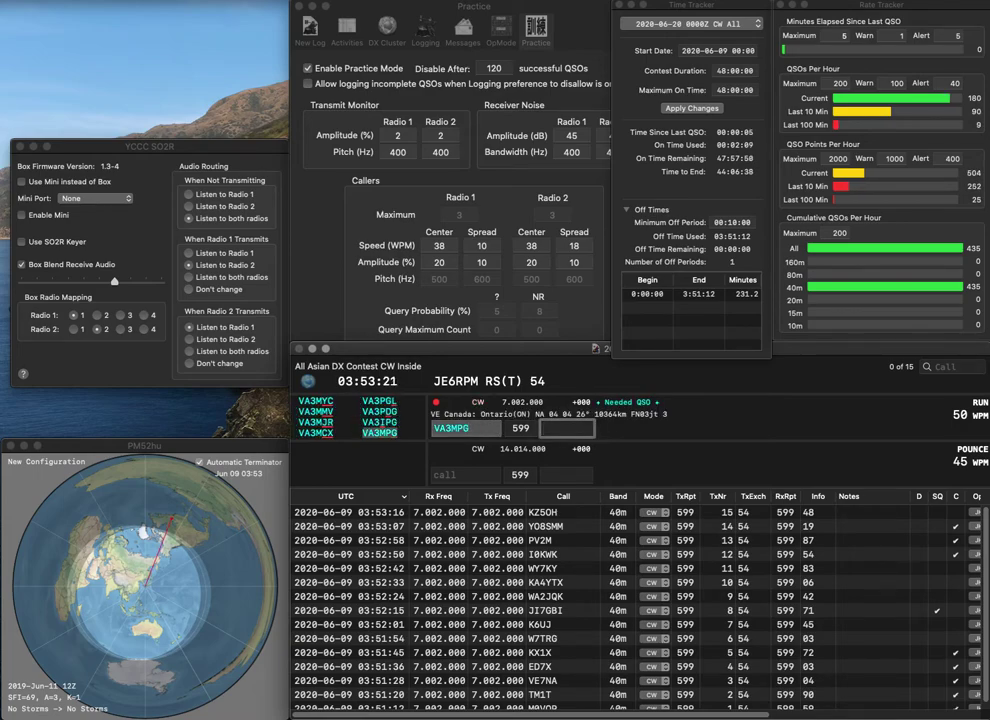
{"action": "type", "text": "06"}
{"action": "key", "text": "Return"}
{"action": "type", "text": "VB9DPO"}
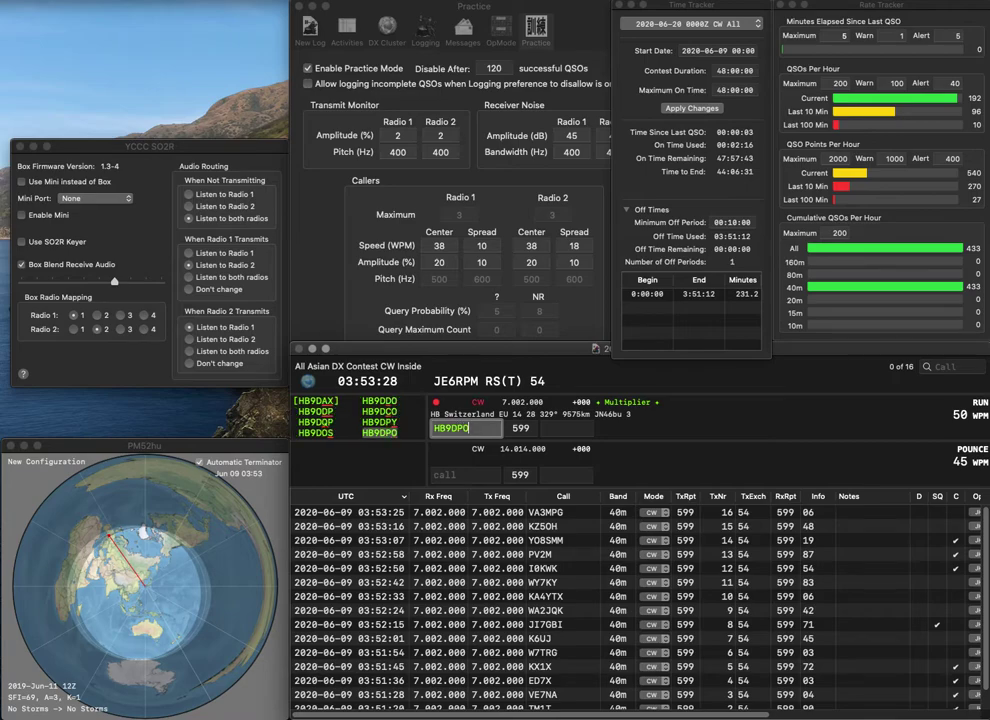
{"action": "key", "text": "space"}
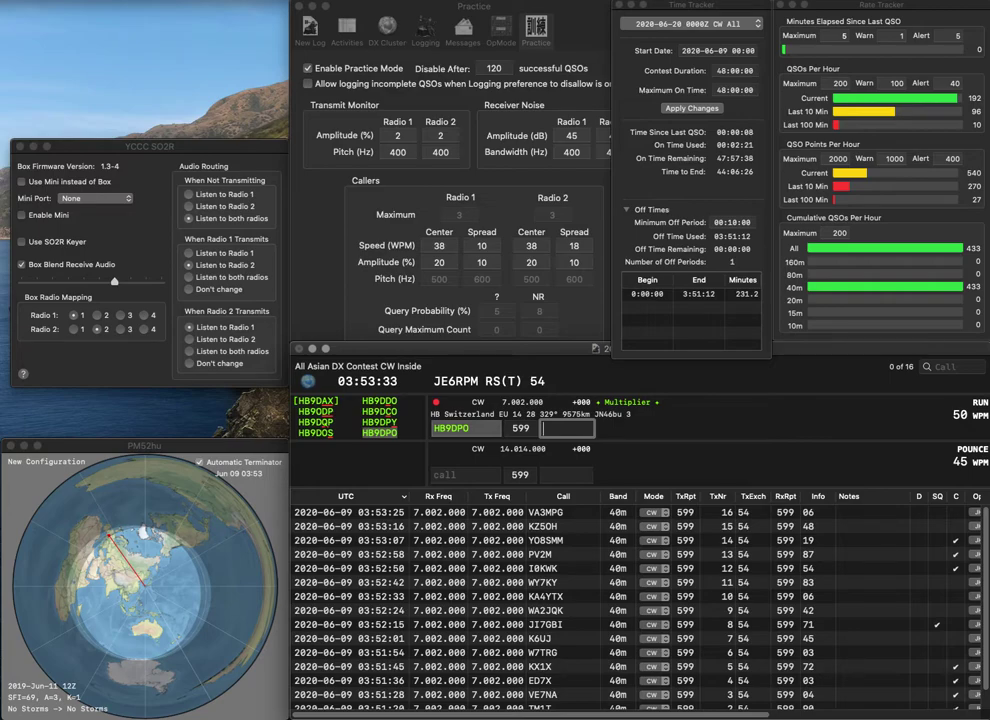
{"action": "type", "text": "24"}
{"action": "key", "text": "Return"}
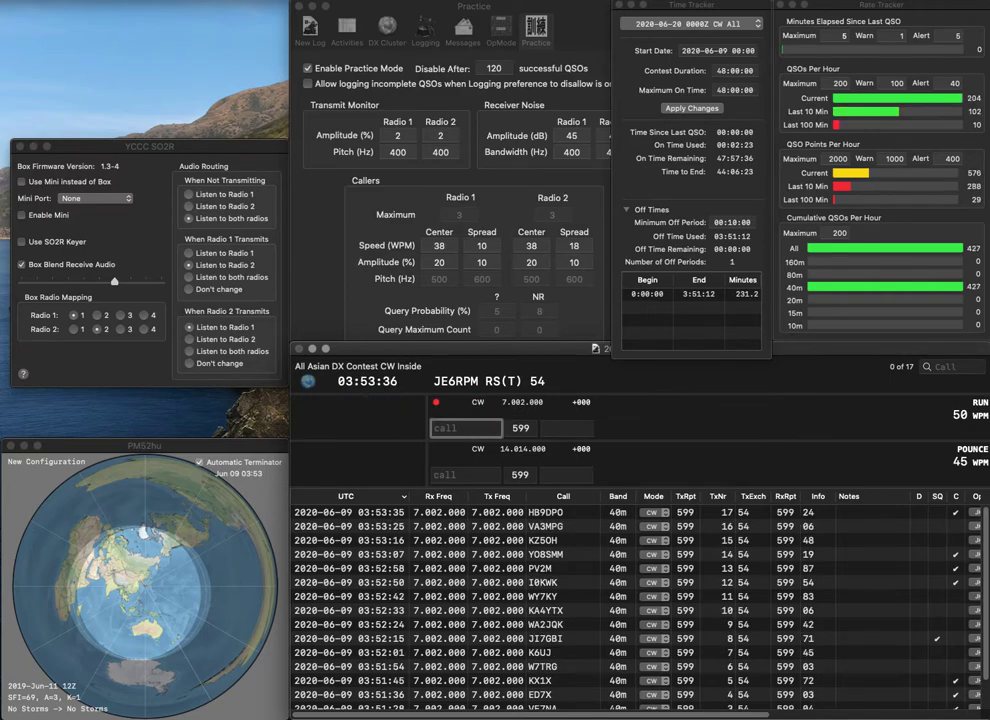
{"action": "type", "text": "KE0JMK"}
{"action": "key", "text": "Return"}
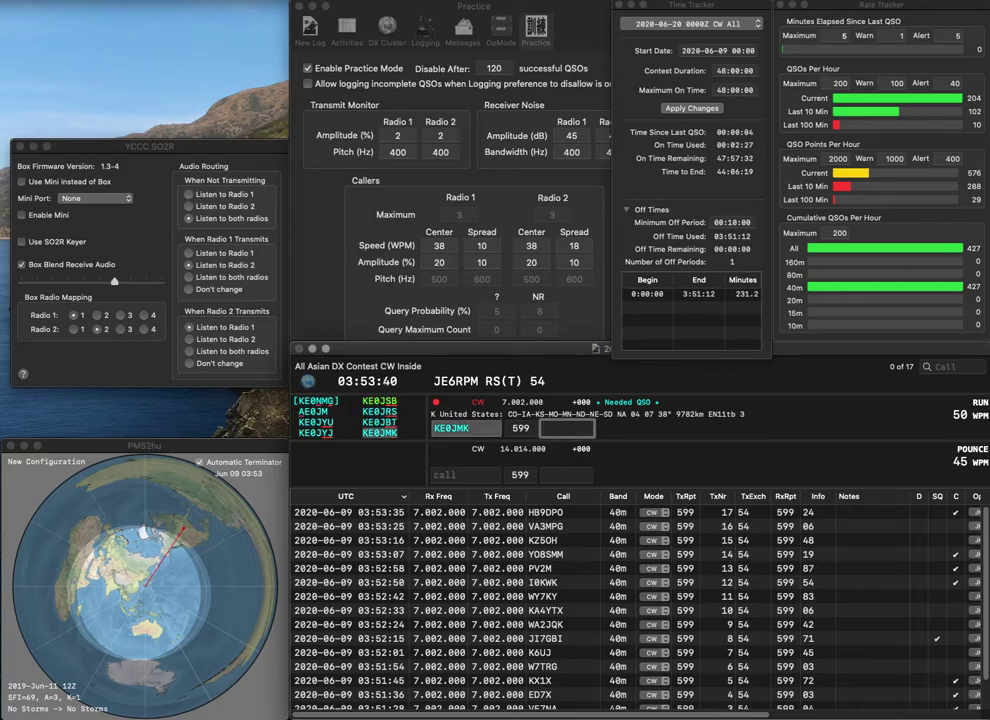
{"action": "type", "text": "55"}
{"action": "key", "text": "Return"}
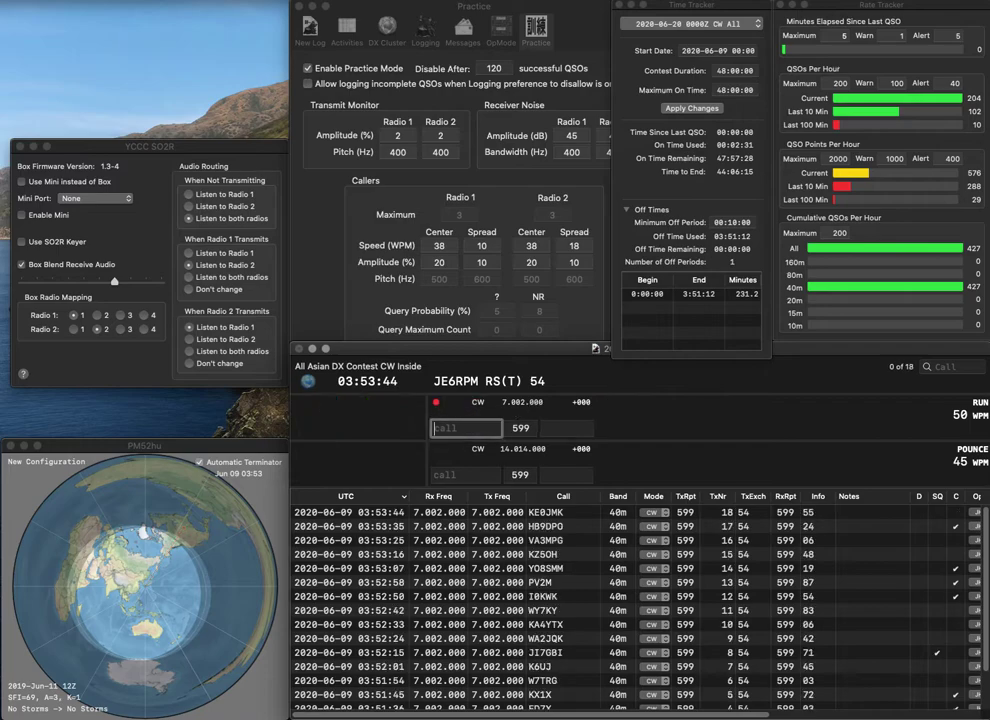
- Work station R6KEE on the 7.002 MHz run radio and log the contact with received exchange 00
{"action": "type", "text": "R"}
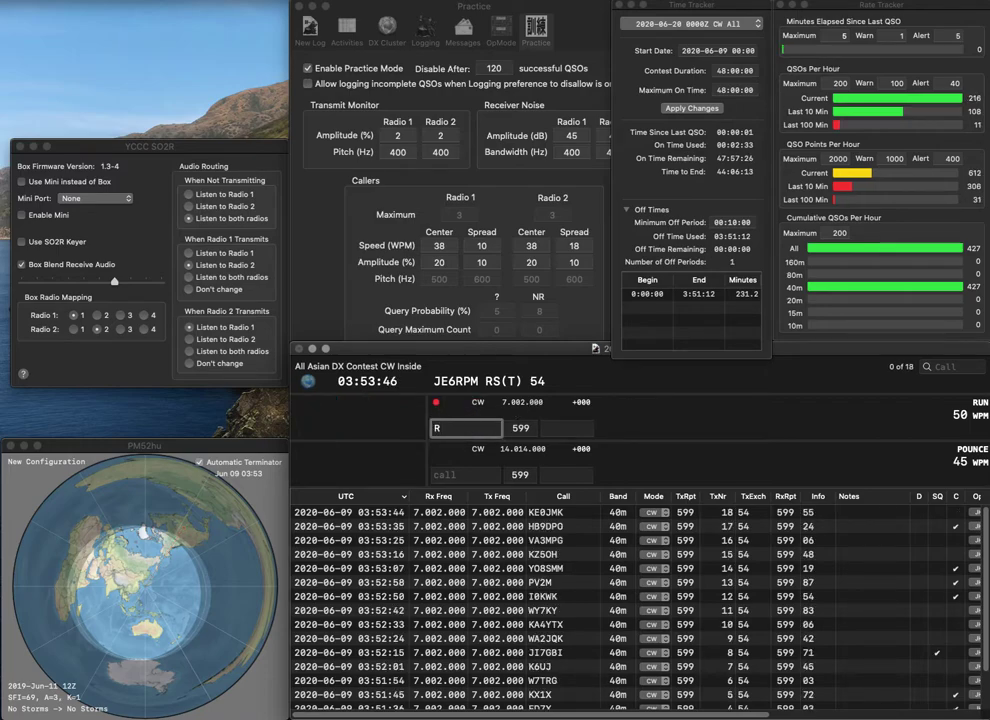
{"action": "type", "text": "6KEE"}
{"action": "key", "text": "space"}
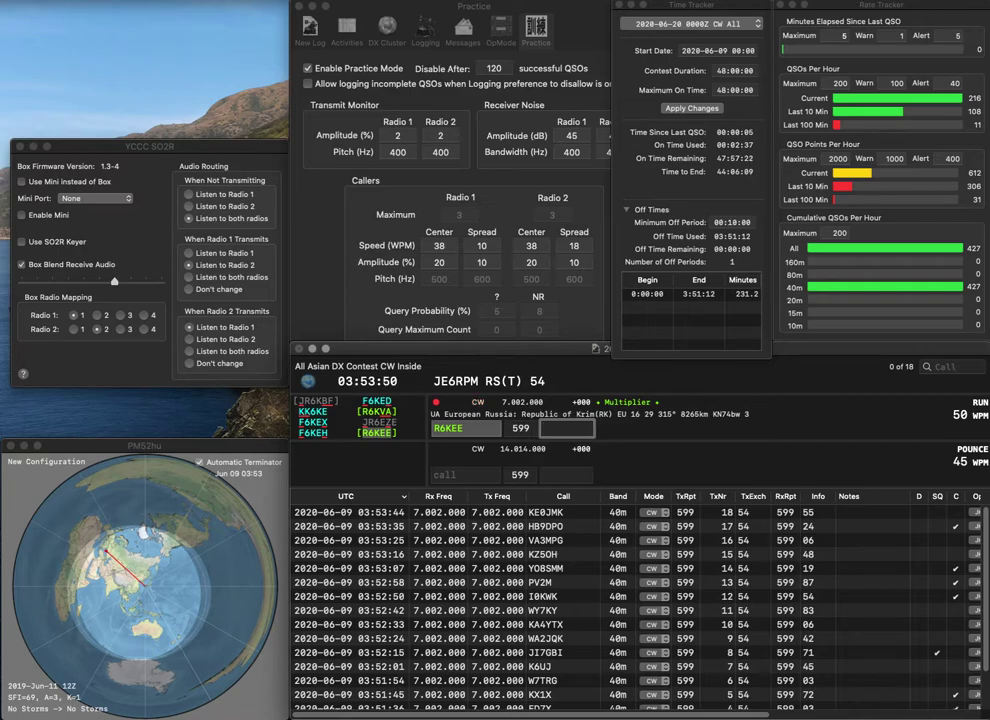
{"action": "type", "text": "00"}
{"action": "key", "text": "Return"}
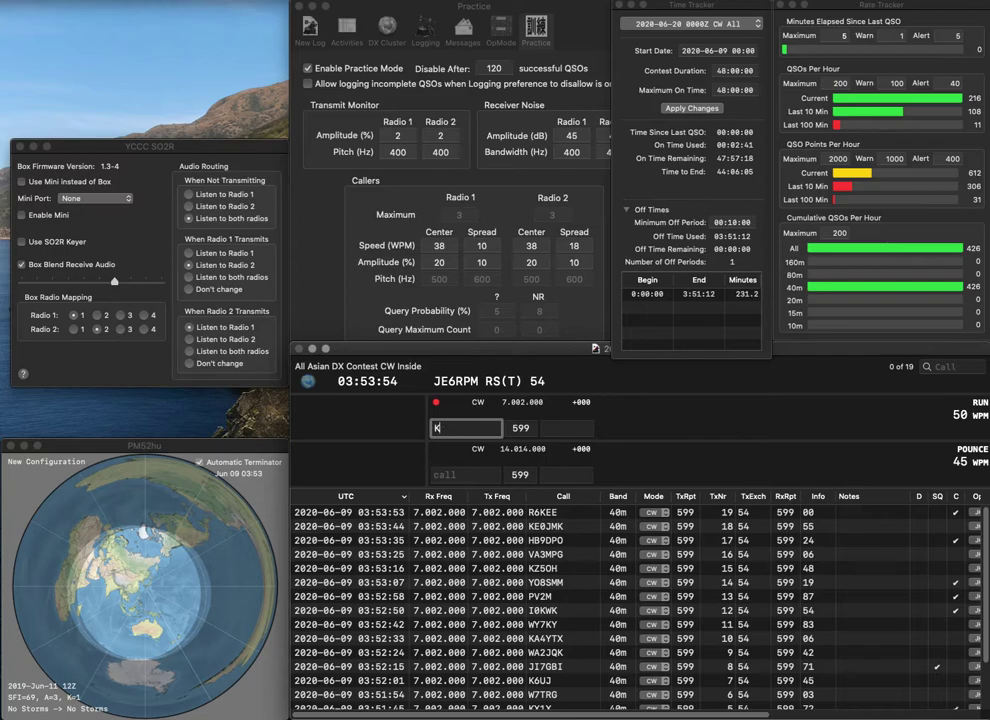
{"action": "type", "text": "KE5CDE"}
{"action": "key", "text": "Return"}
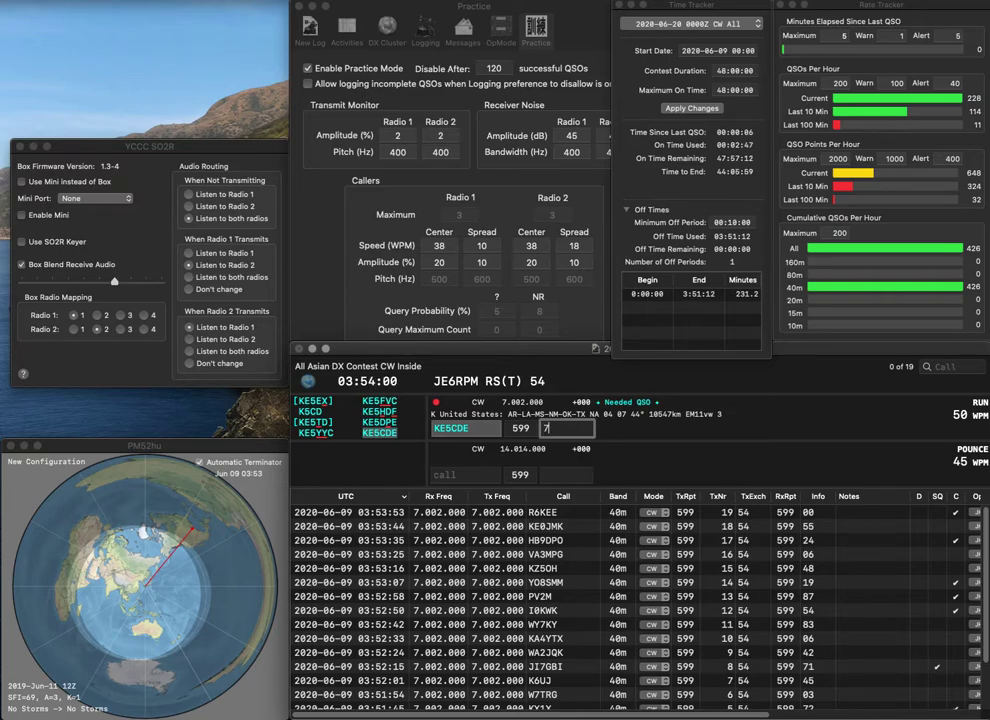
{"action": "type", "text": "75"}
{"action": "key", "text": "Return"}
- Work station VK4SDD on the 7.002 MHz run radio and log the contact with received exchange 85
{"action": "type", "text": "VK4SDD"}
{"action": "key", "text": "Return"}
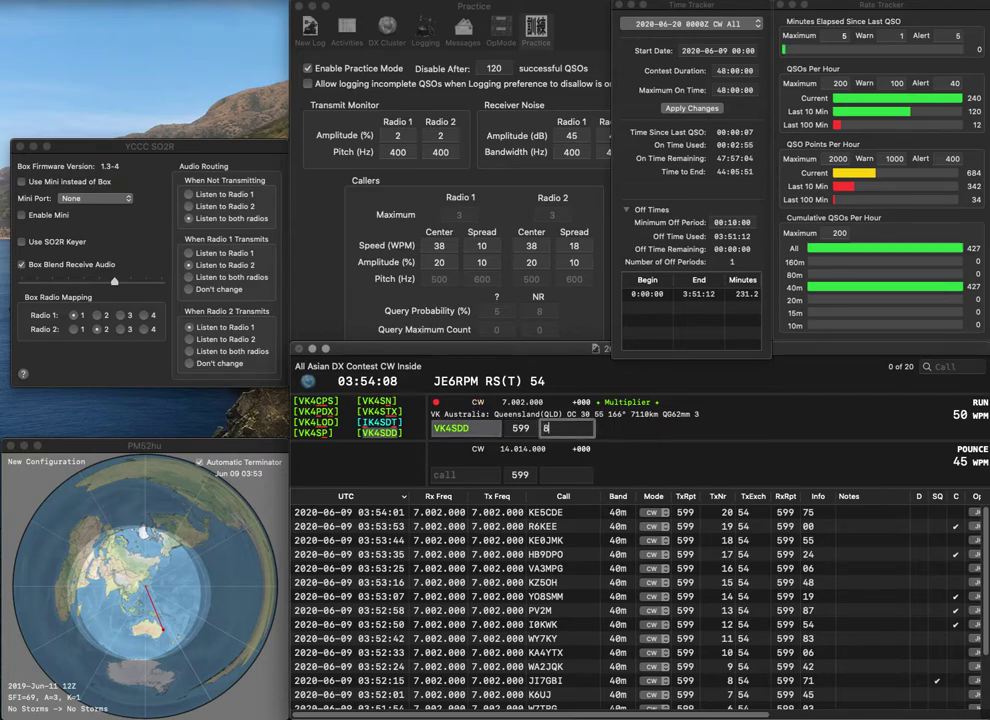
{"action": "key", "text": "Return"}
{"action": "type", "text": "K7QBO"}
{"action": "key", "text": "space"}
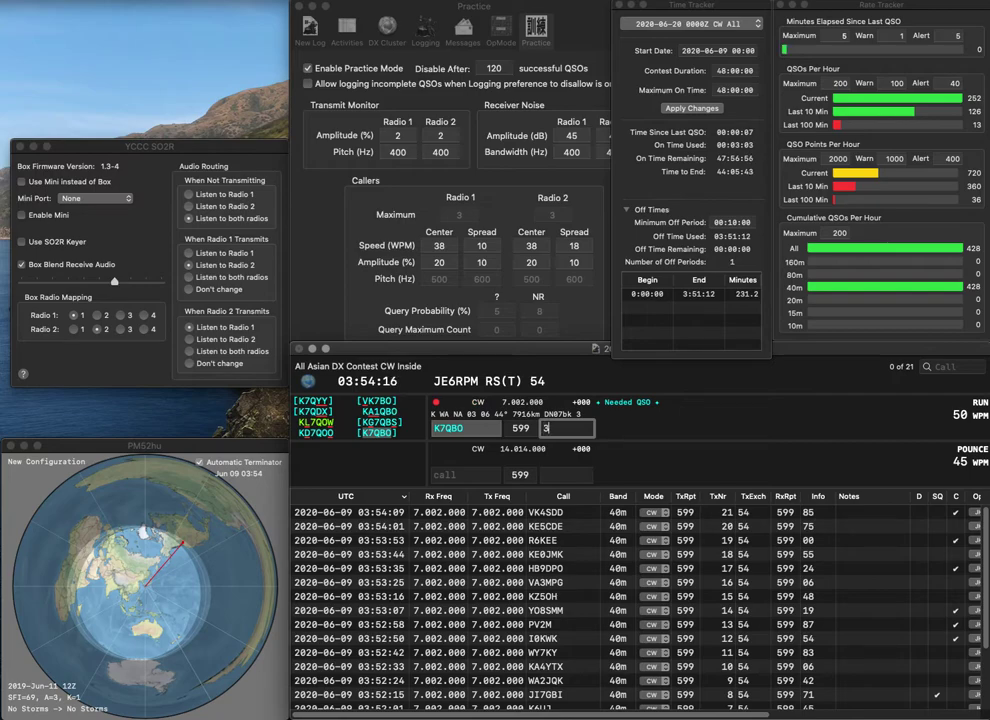
{"action": "type", "text": "32"}
{"action": "key", "text": "Return"}
- Work station AB1UT on the 7.002 MHz run radio and log the contact with received exchange 54
{"action": "type", "text": "AB"}
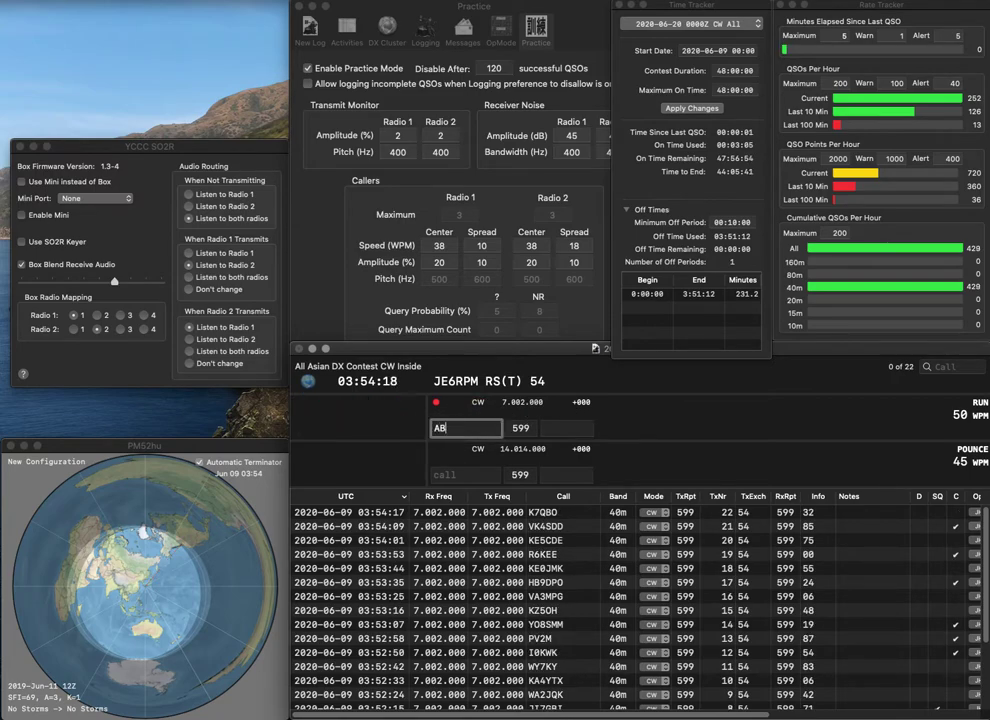
{"action": "type", "text": "1UT"}
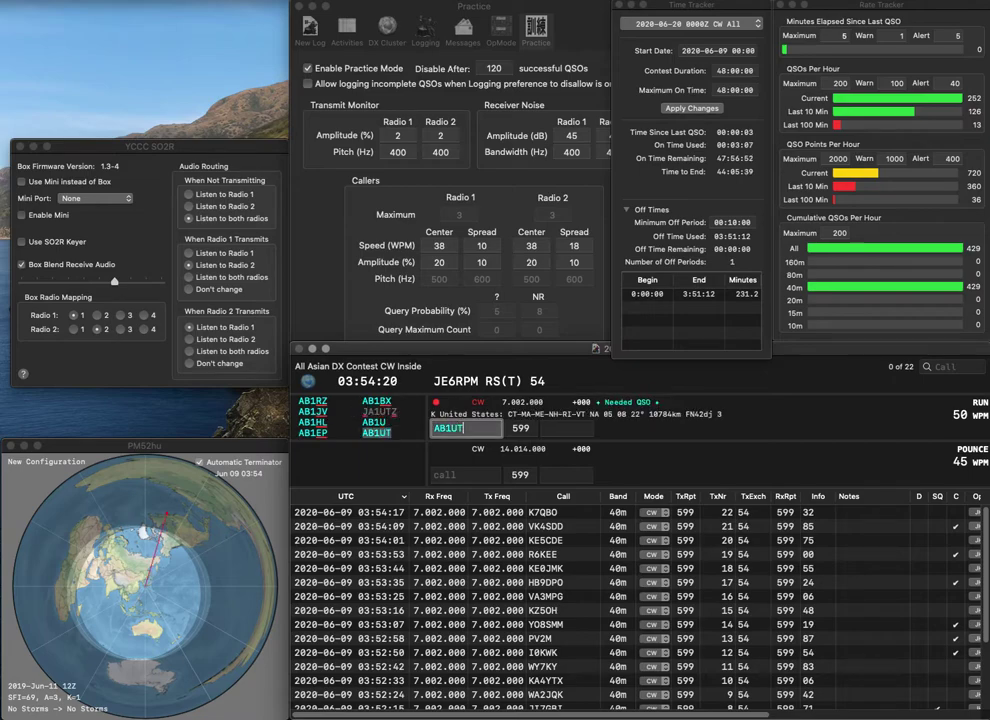
{"action": "key", "text": "space"}
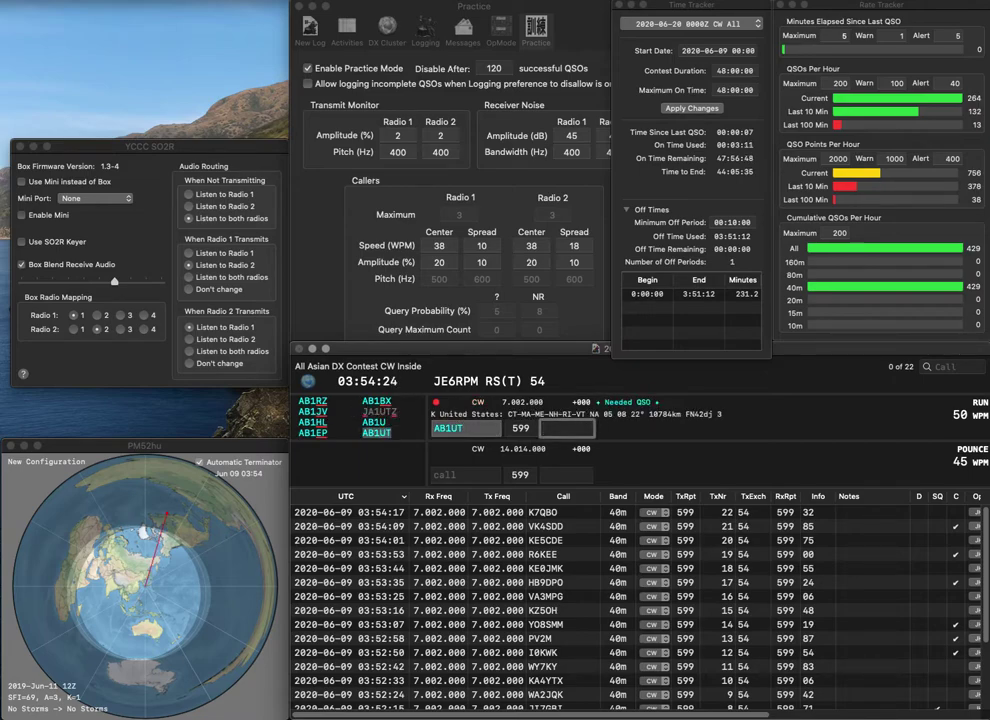
{"action": "type", "text": "54"}
{"action": "key", "text": "Return"}
- Work station OK1BLU on the 7.002 MHz run radio and log the contact with received exchange 55
{"action": "type", "text": "OK"}
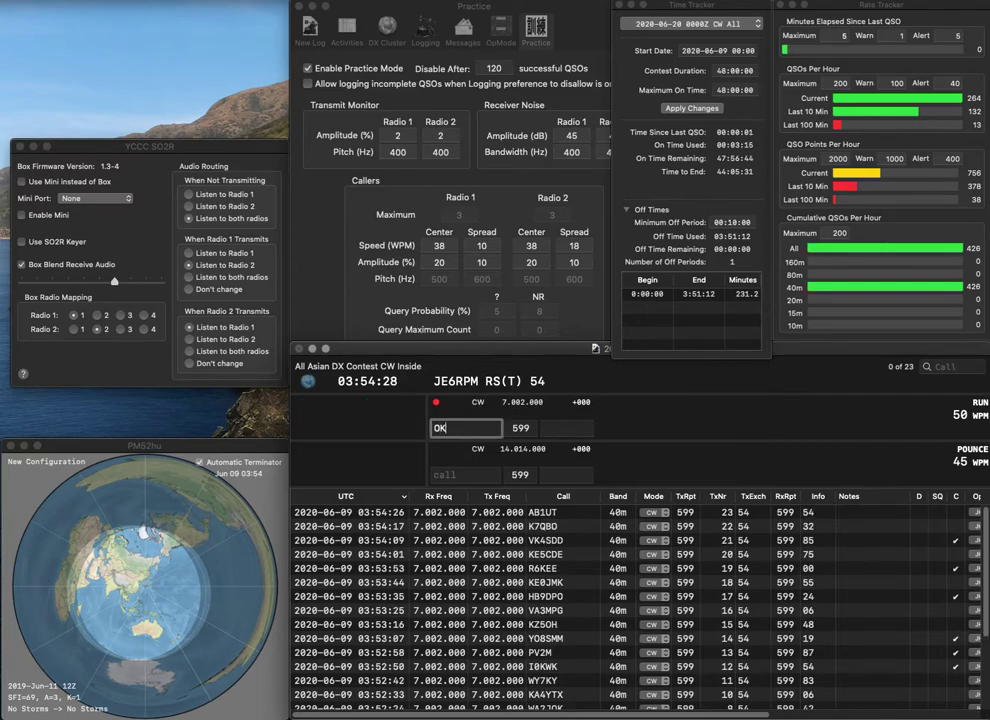
{"action": "type", "text": "1BLU"}
{"action": "key", "text": "space"}
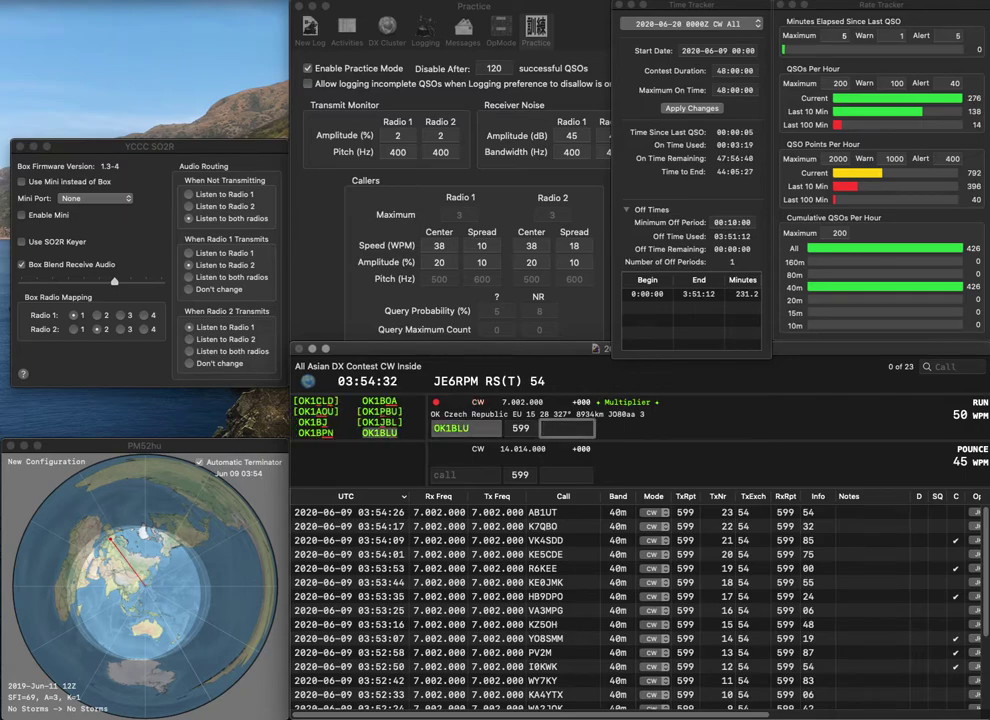
{"action": "type", "text": "55"}
{"action": "key", "text": "Return"}
{"action": "type", "text": "WA"}
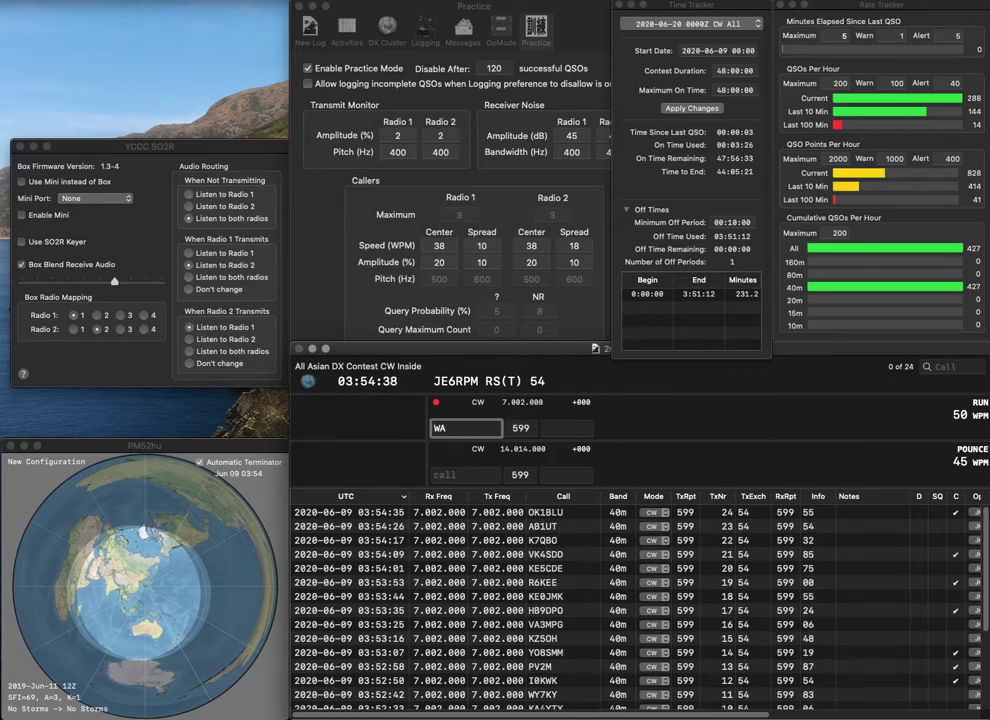
{"action": "type", "text": "1TTL"}
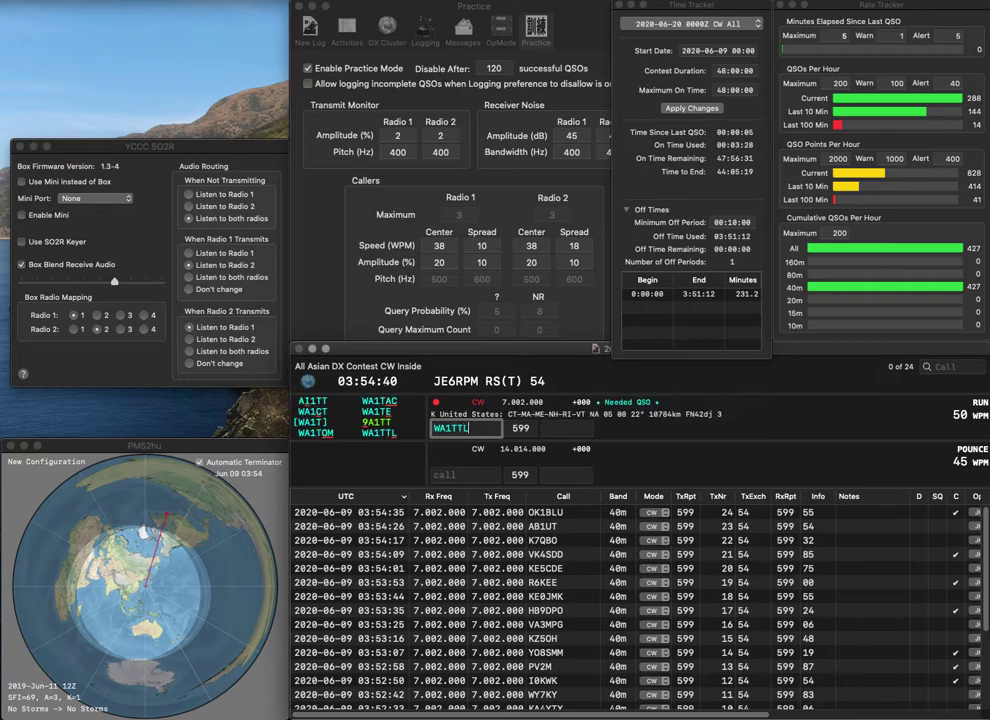
{"action": "key", "text": "Return"}
{"action": "type", "text": "25"}
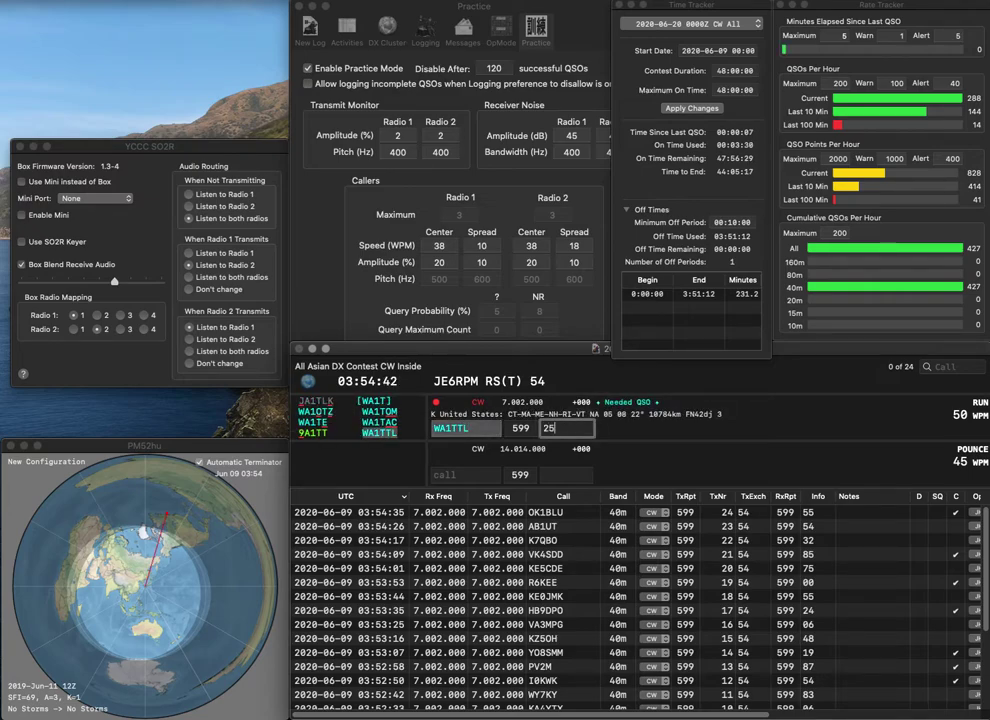
{"action": "key", "text": "Return"}
{"action": "type", "text": "DHR"}
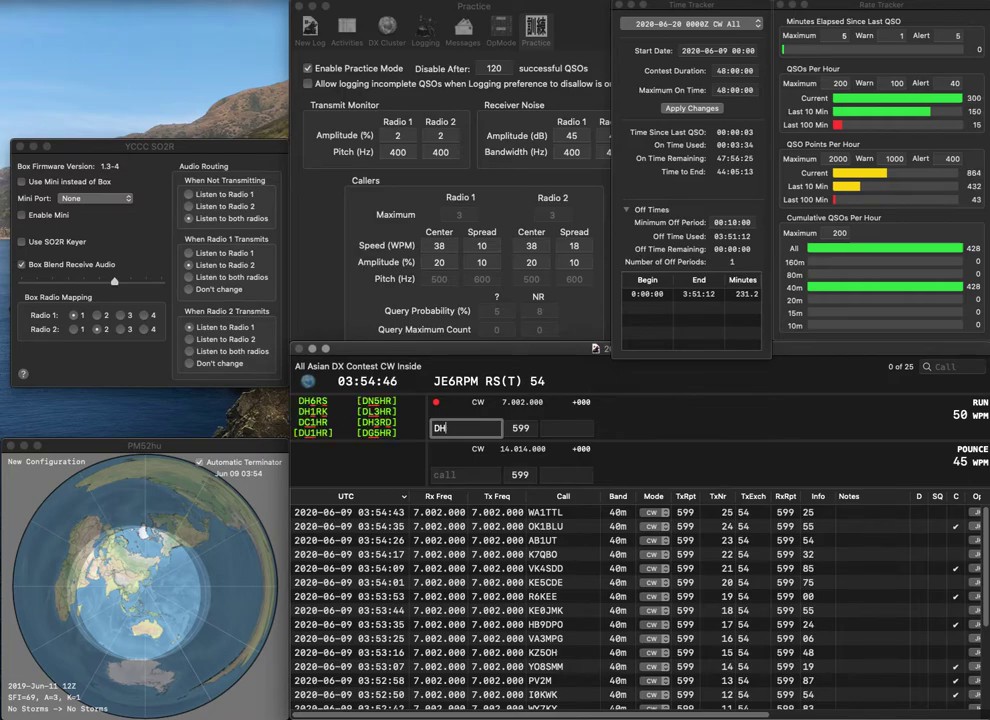
{"action": "key", "text": "BackSpace"}
{"action": "type", "text": "3"}
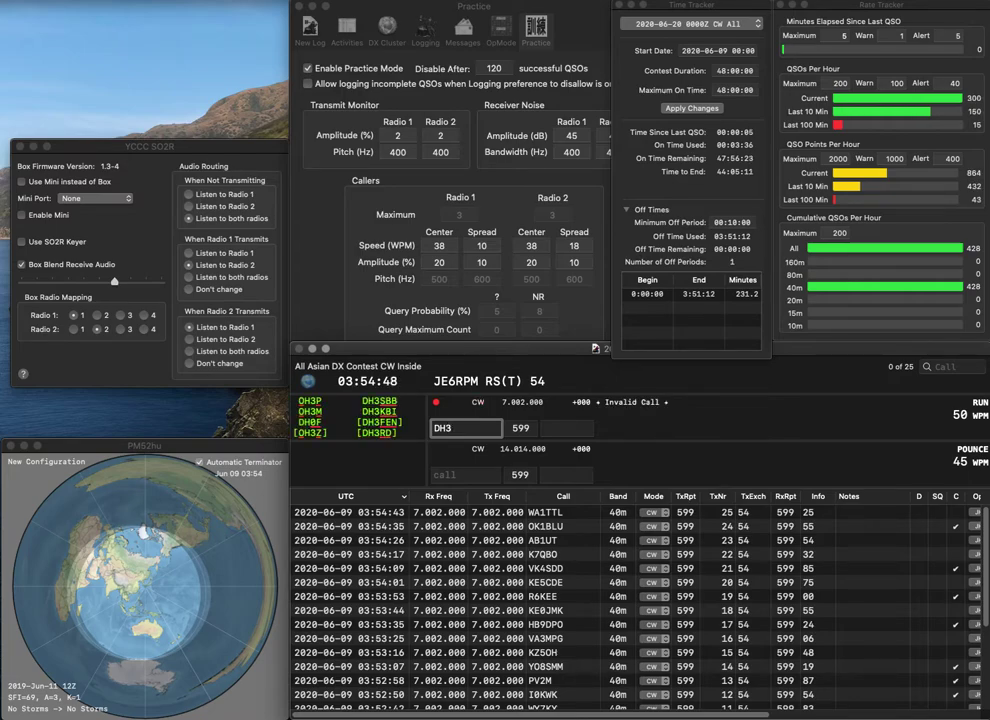
{"action": "type", "text": "RD"}
{"action": "key", "text": "space"}
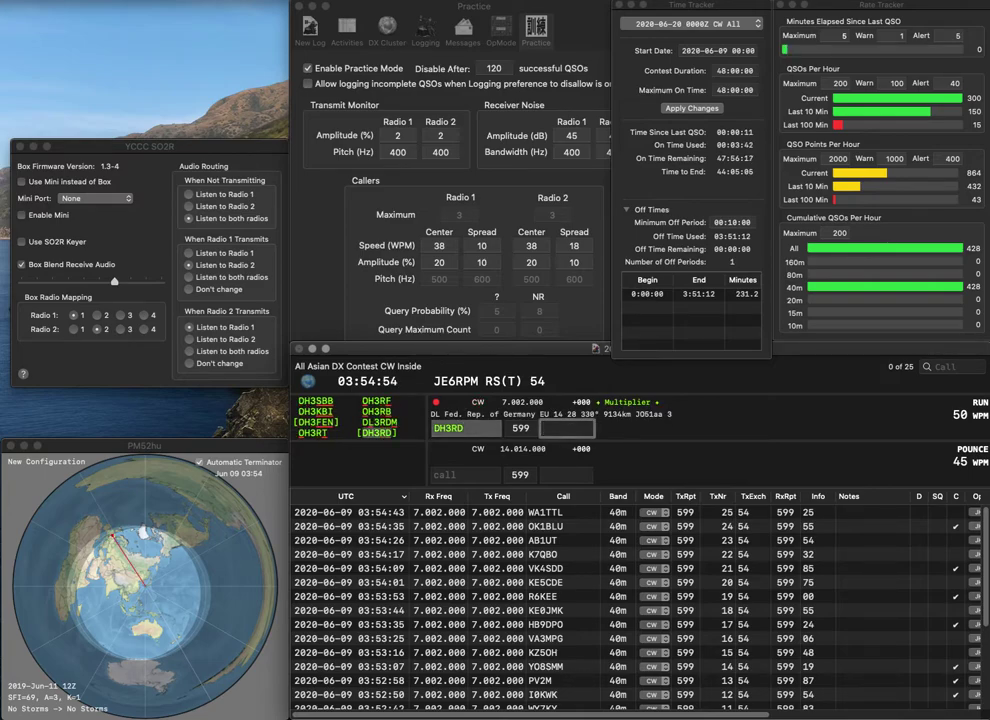
{"action": "type", "text": "90"}
{"action": "key", "text": "Return"}
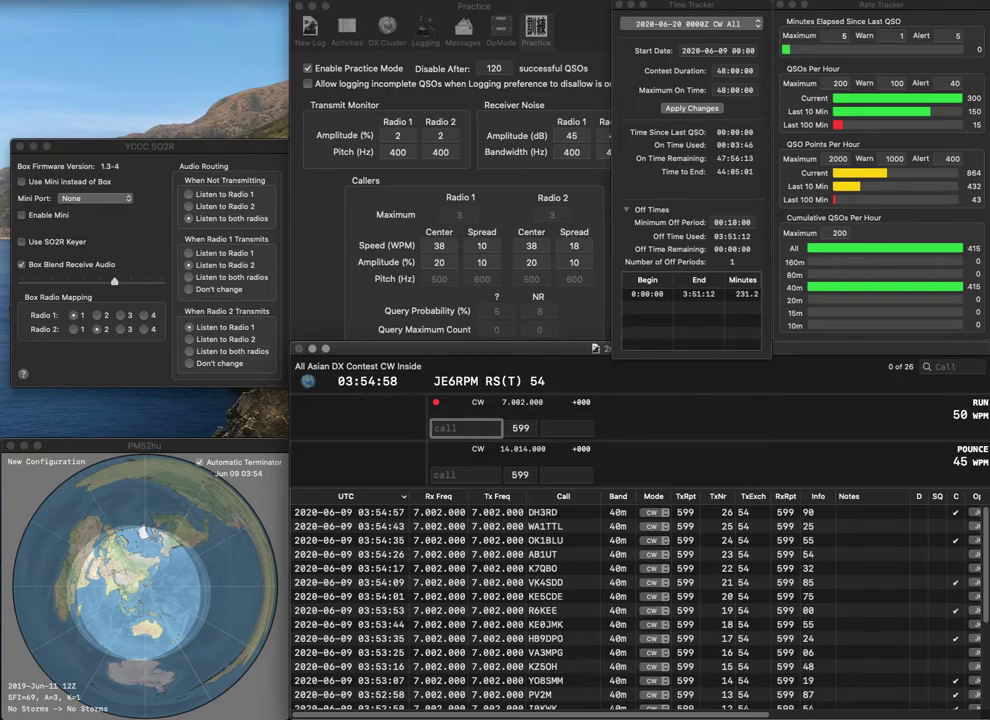
- Work station CS5CRE on the 7.002 MHz run radio and log the contact with received exchange 33
{"action": "type", "text": "CS5C"}
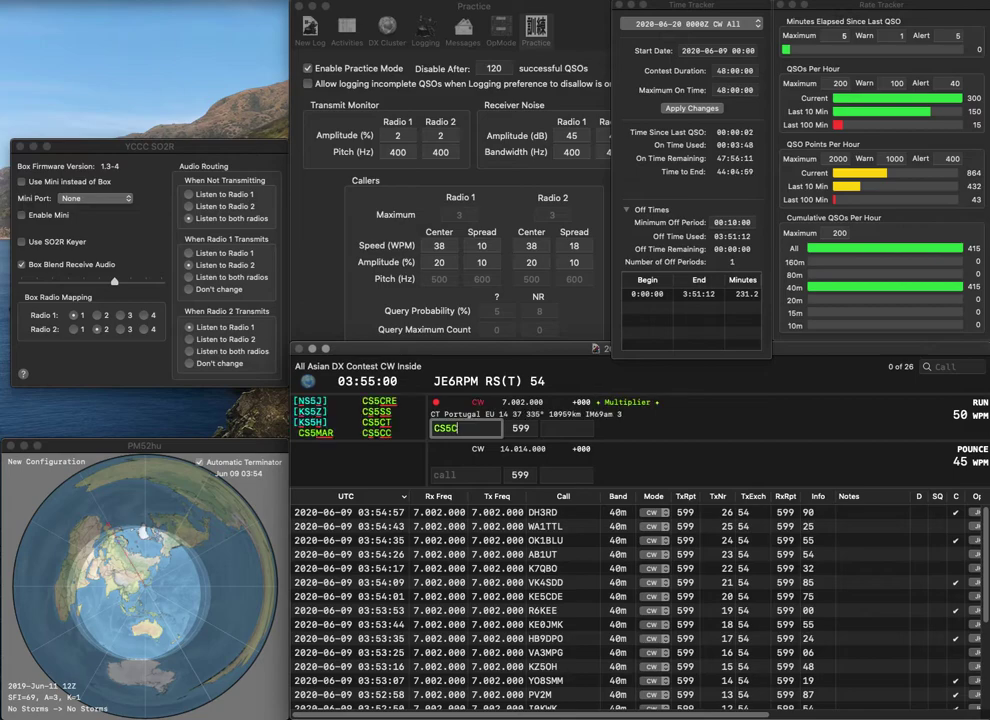
{"action": "type", "text": "RE"}
{"action": "key", "text": "Return"}
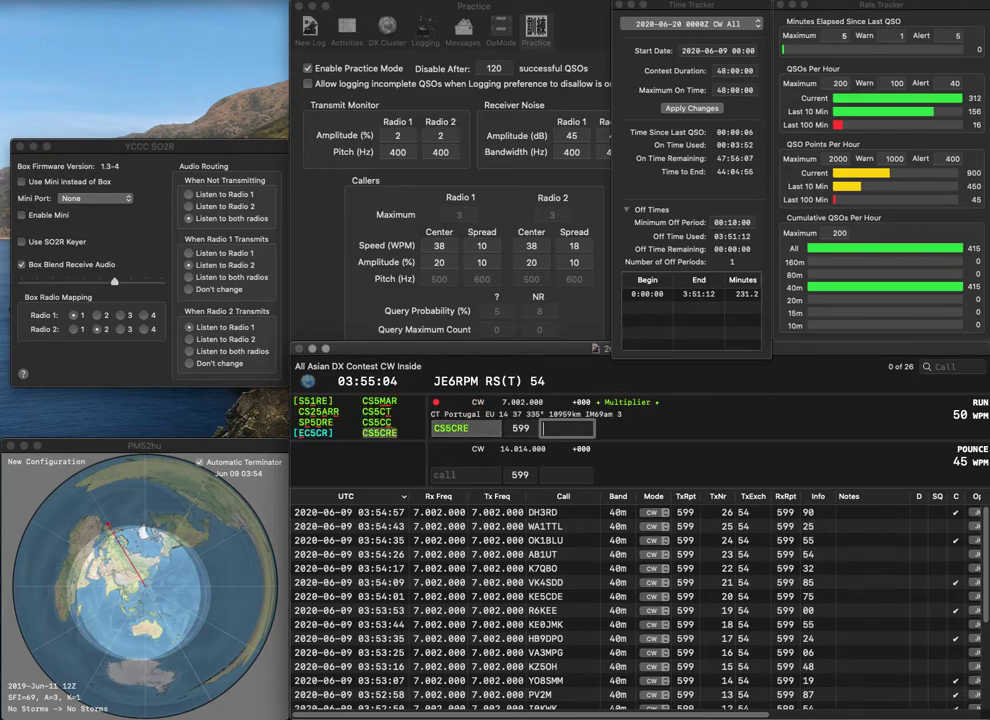
{"action": "type", "text": "33"}
{"action": "key", "text": "Return"}
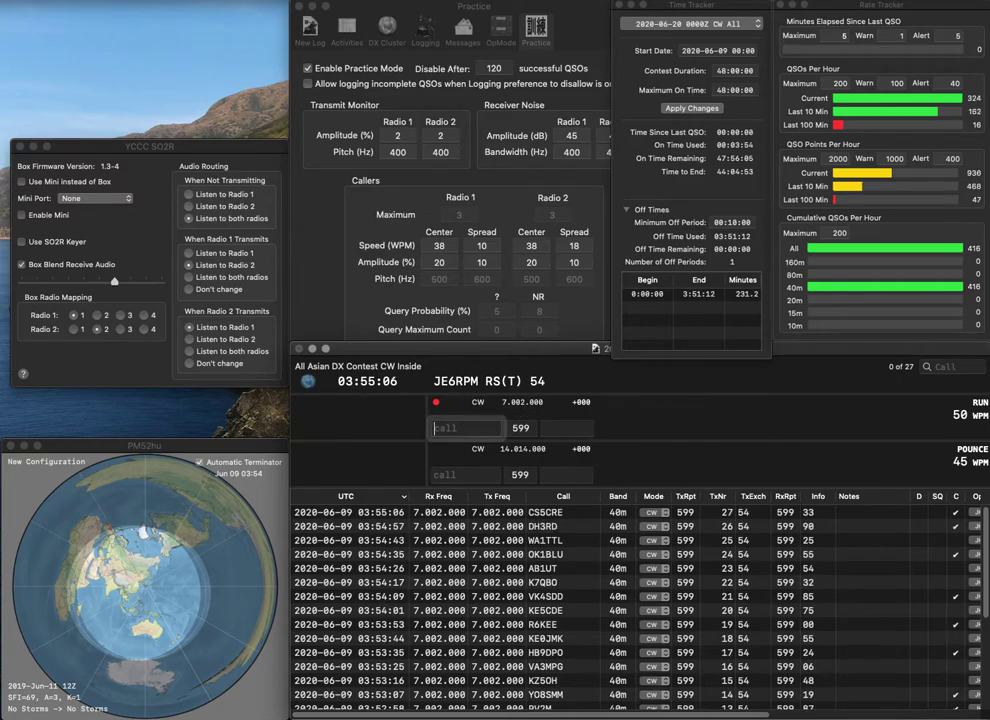
{"action": "type", "text": "SP8"}
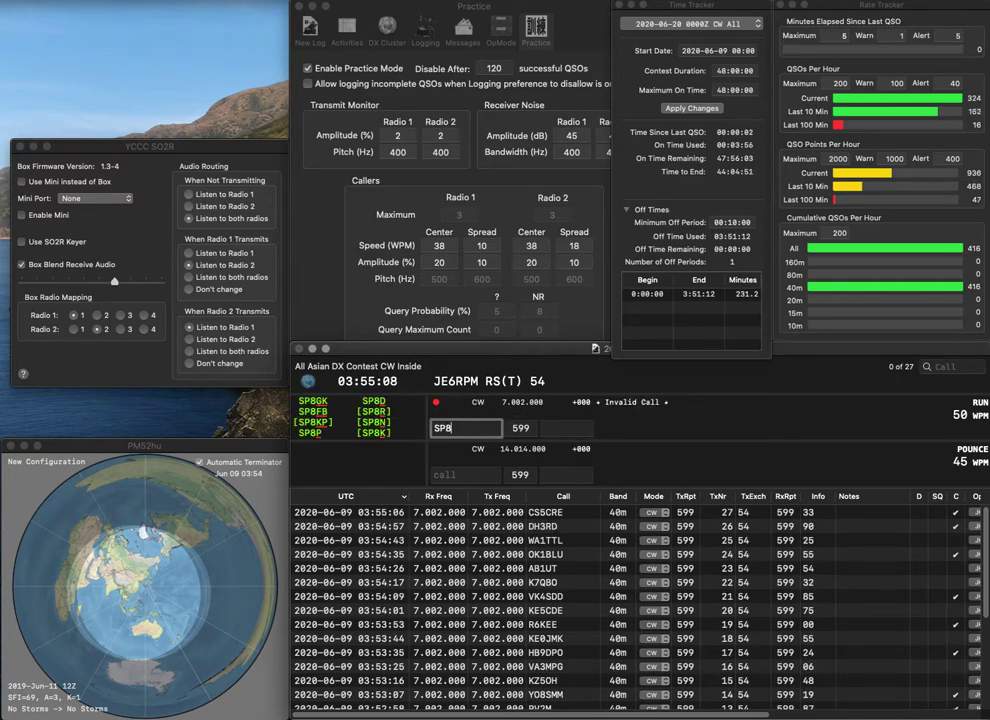
{"action": "type", "text": "KP"}
{"action": "key", "text": "space"}
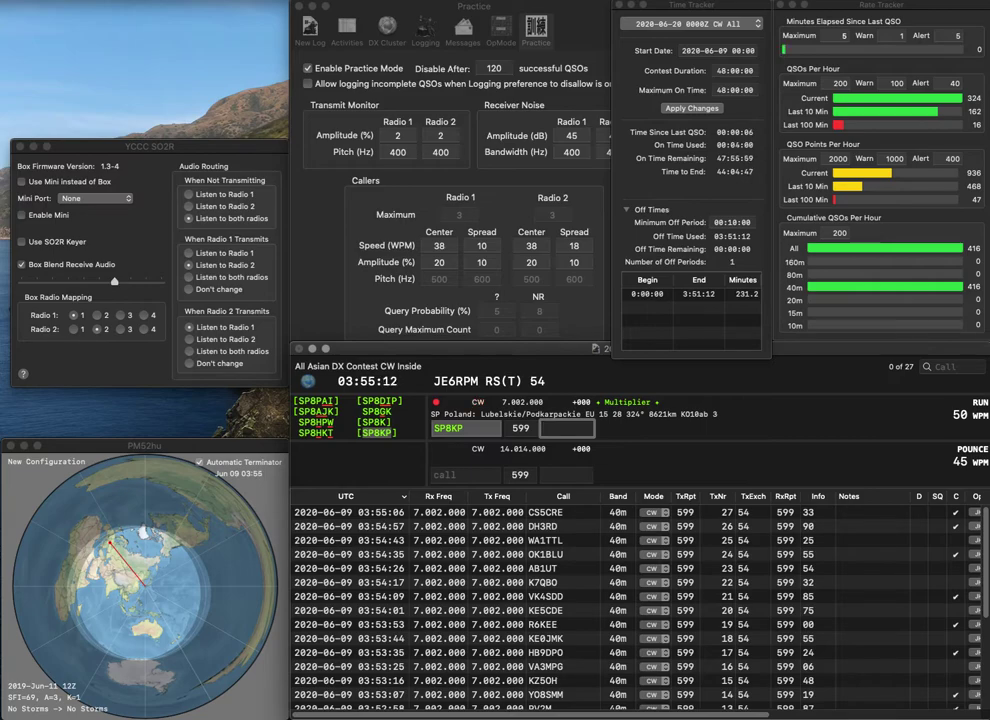
{"action": "type", "text": "80"}
{"action": "key", "text": "Return"}
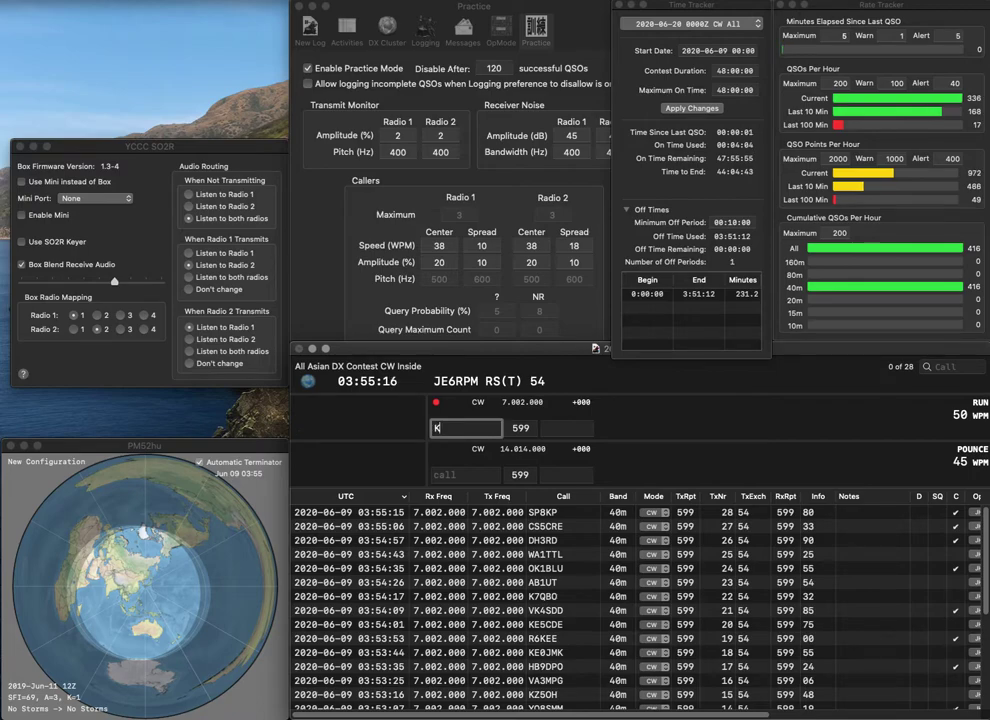
- Work station KB7KLT on the 7.002 MHz run radio and log the contact with received exchange 27
{"action": "type", "text": "KB7KLT"}
{"action": "key", "text": "space"}
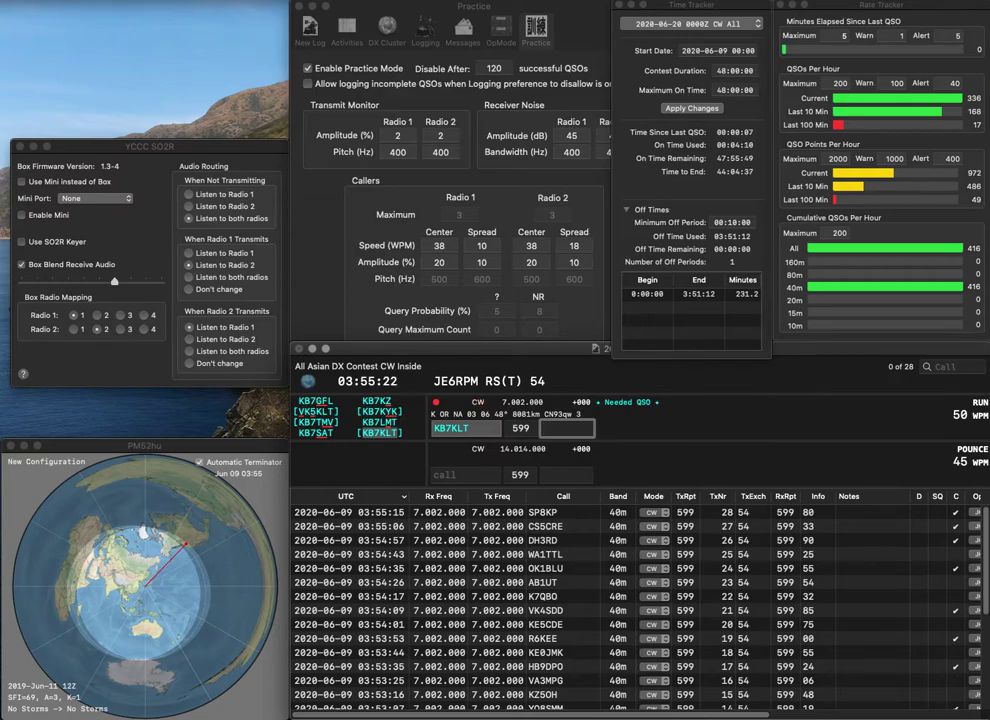
{"action": "type", "text": "7"}
{"action": "key", "text": "Return"}
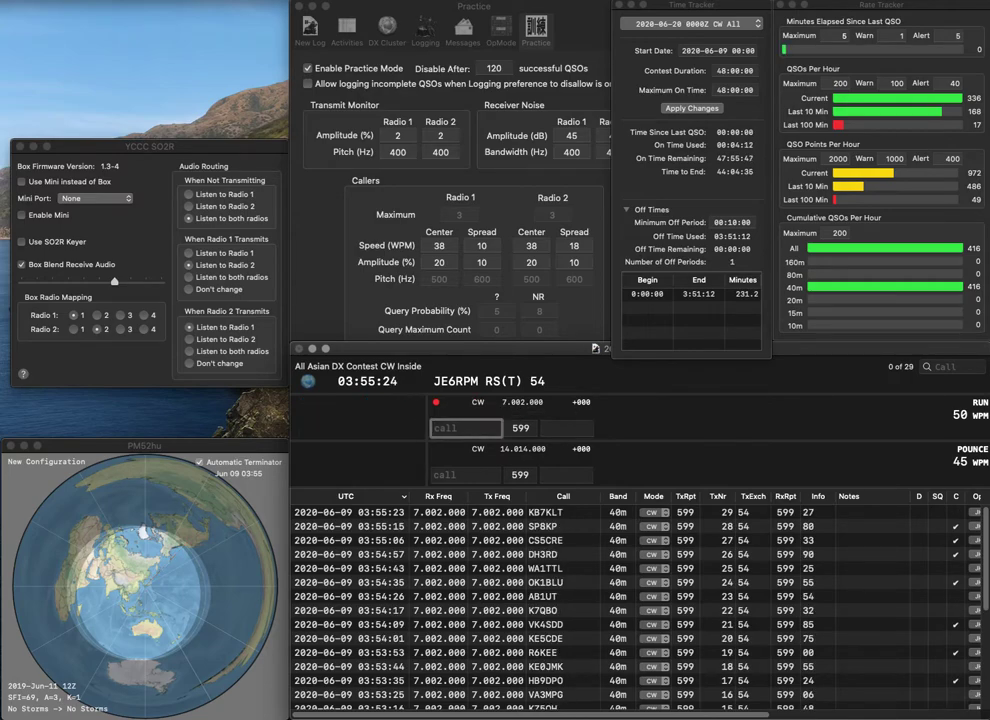
{"action": "type", "text": "RK4F"}
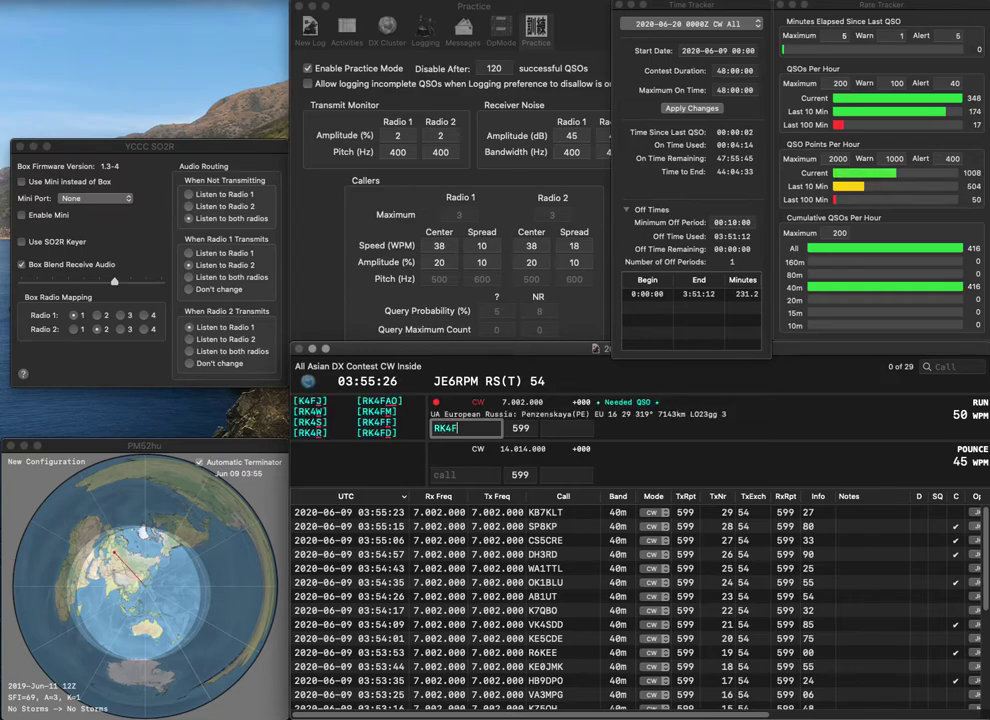
{"action": "type", "text": "AO"}
{"action": "key", "text": "space"}
{"action": "type", "text": "56"}
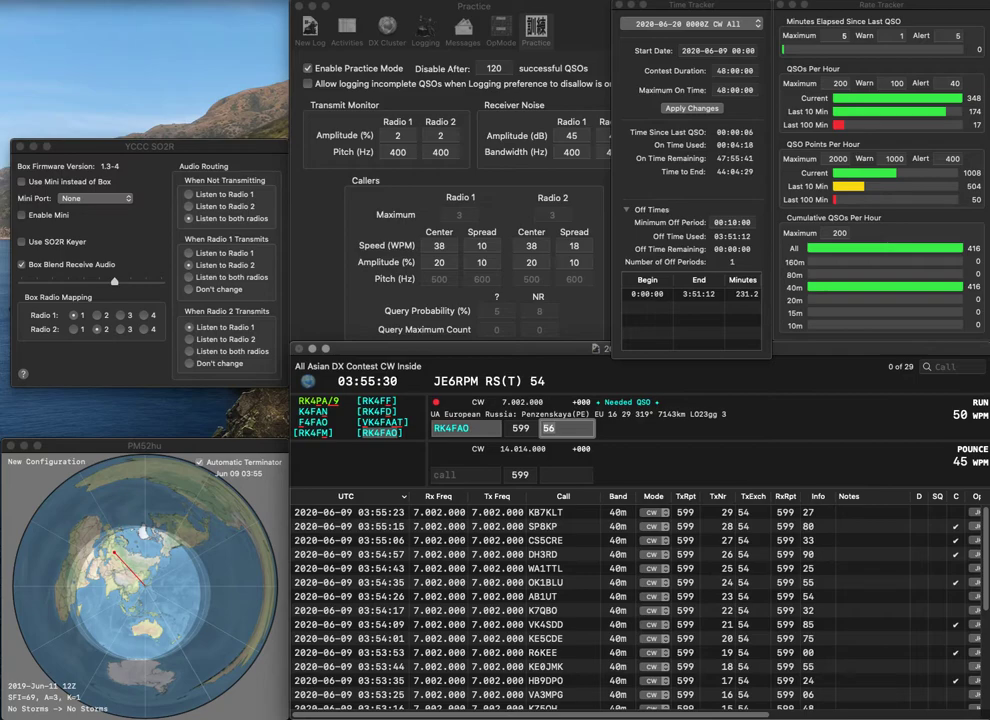
{"action": "key", "text": "BackSpace"}
{"action": "key", "text": "BackSpace"}
{"action": "type", "text": "07"}
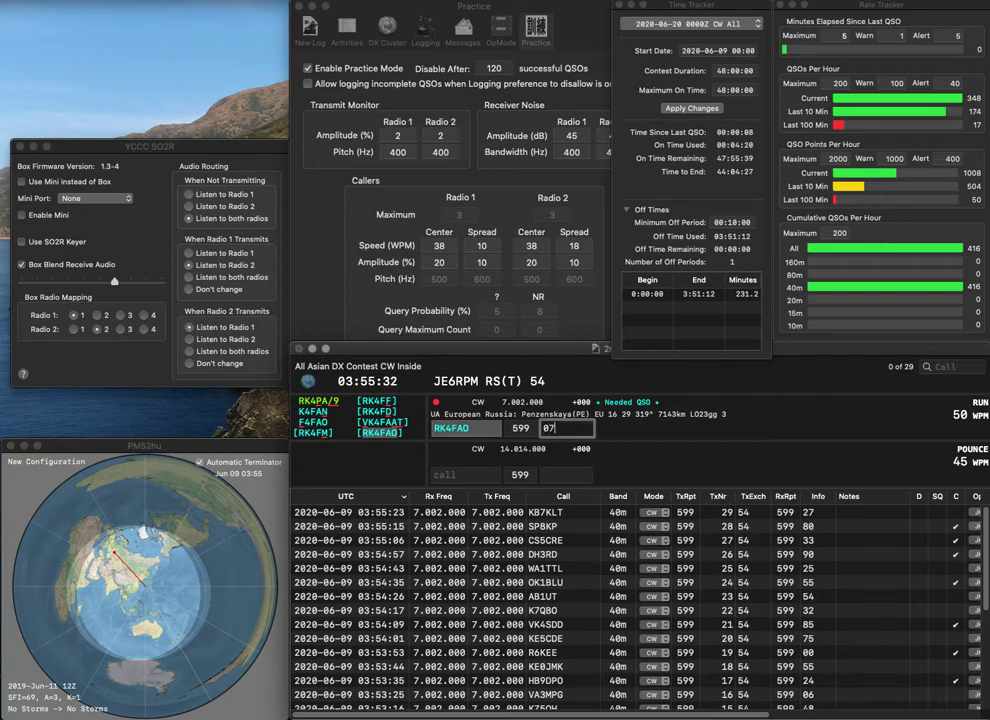
{"action": "key", "text": "Return"}
- Work station W3CL on the 7.002 MHz run radio and log the contact with received exchange 86
{"action": "type", "text": "W3CL"}
{"action": "key", "text": "space"}
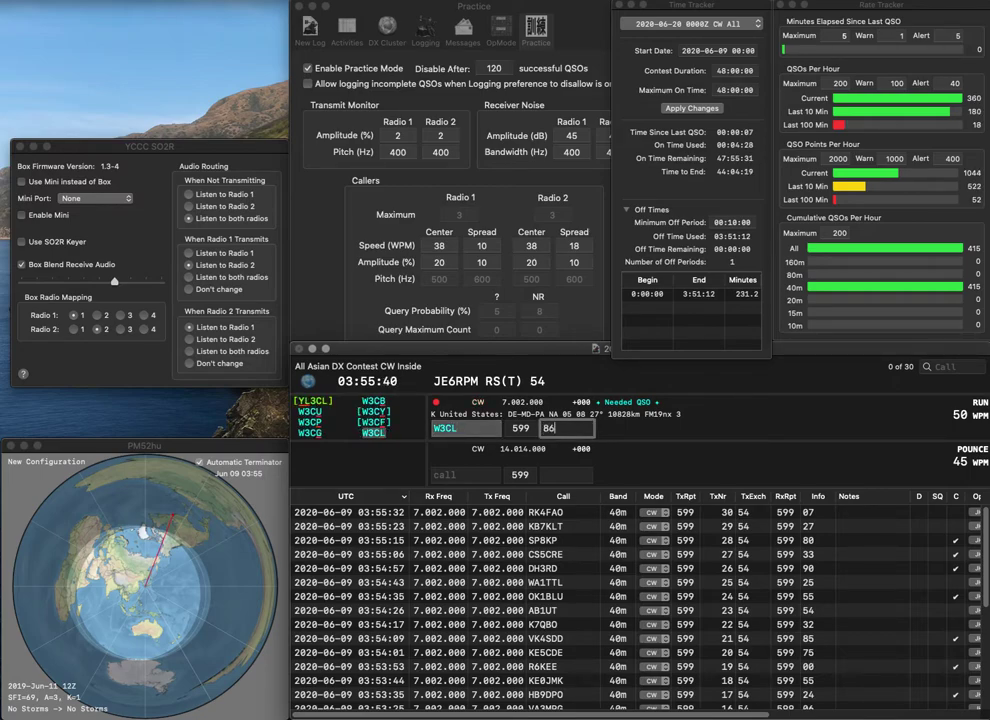
{"action": "type", "text": "86"}
{"action": "key", "text": "Return"}
{"action": "type", "text": "V"}
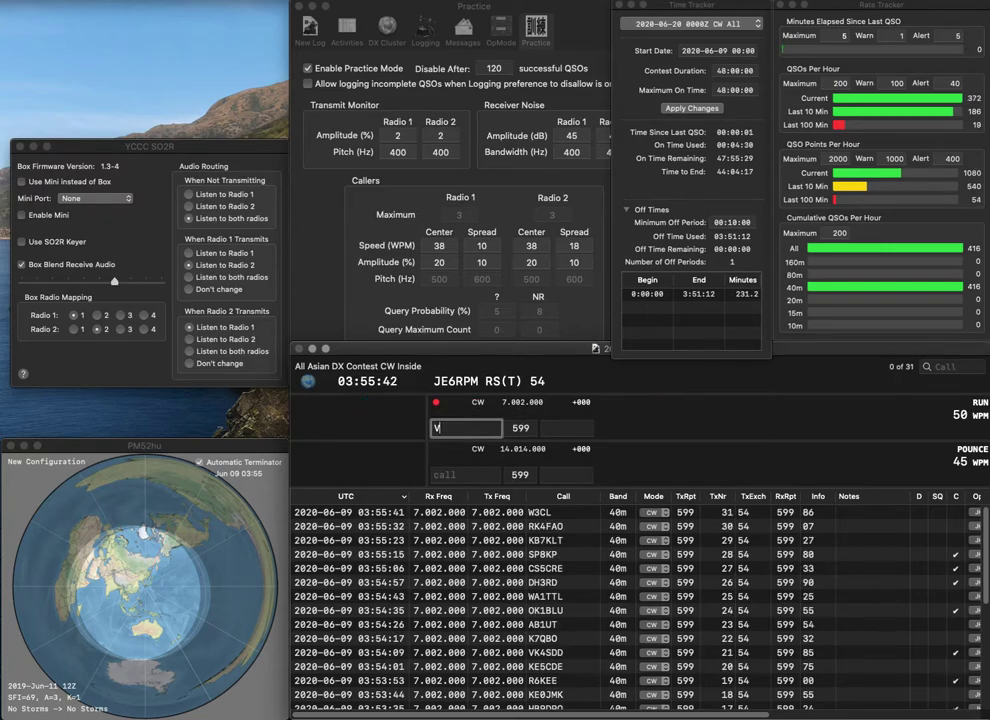
{"action": "type", "text": "H1RX"}
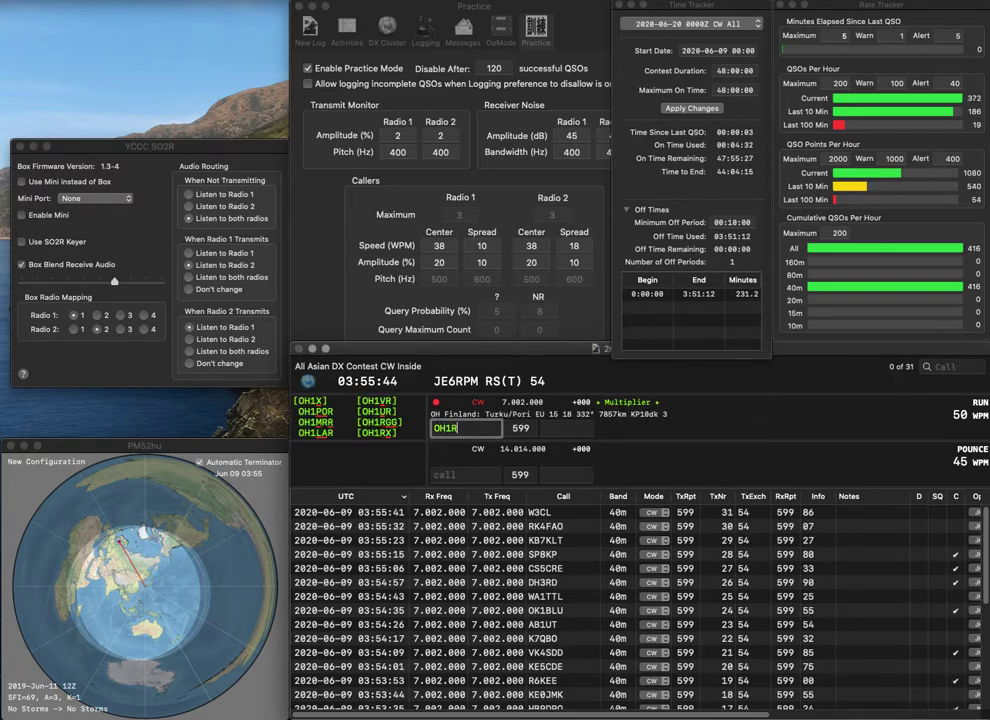
{"action": "key", "text": "space"}
{"action": "type", "text": "63"}
{"action": "key", "text": "BackSpace"}
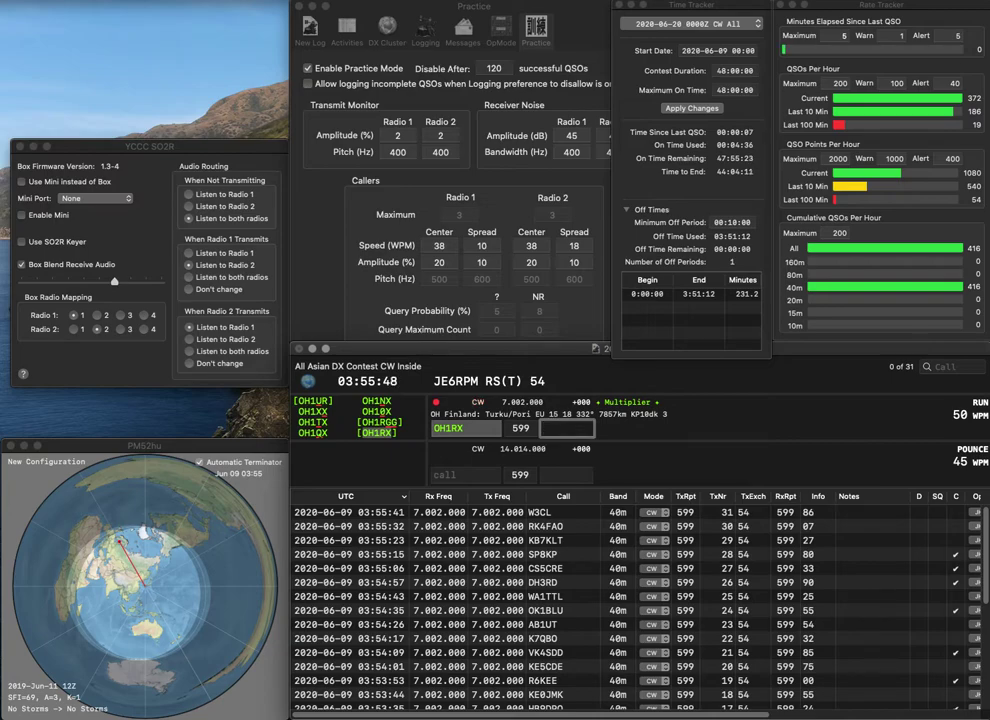
{"action": "type", "text": "65"}
{"action": "key", "text": "Return"}
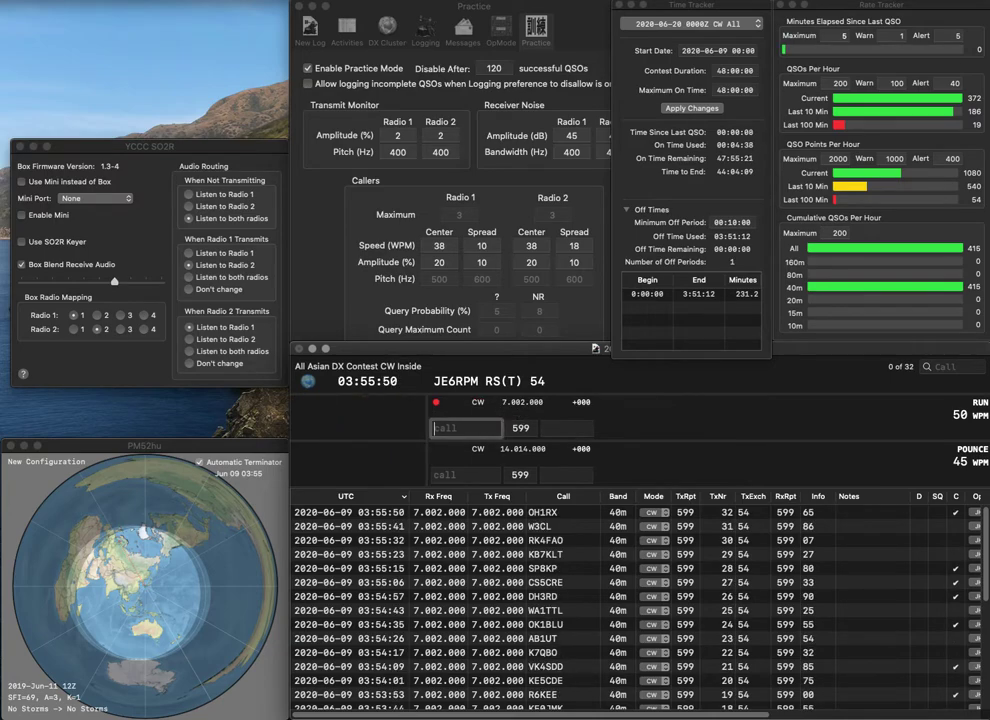
- Work station VA6AN on the 7.002 MHz run radio and log the contact with received exchange 68
{"action": "type", "text": "va7"}
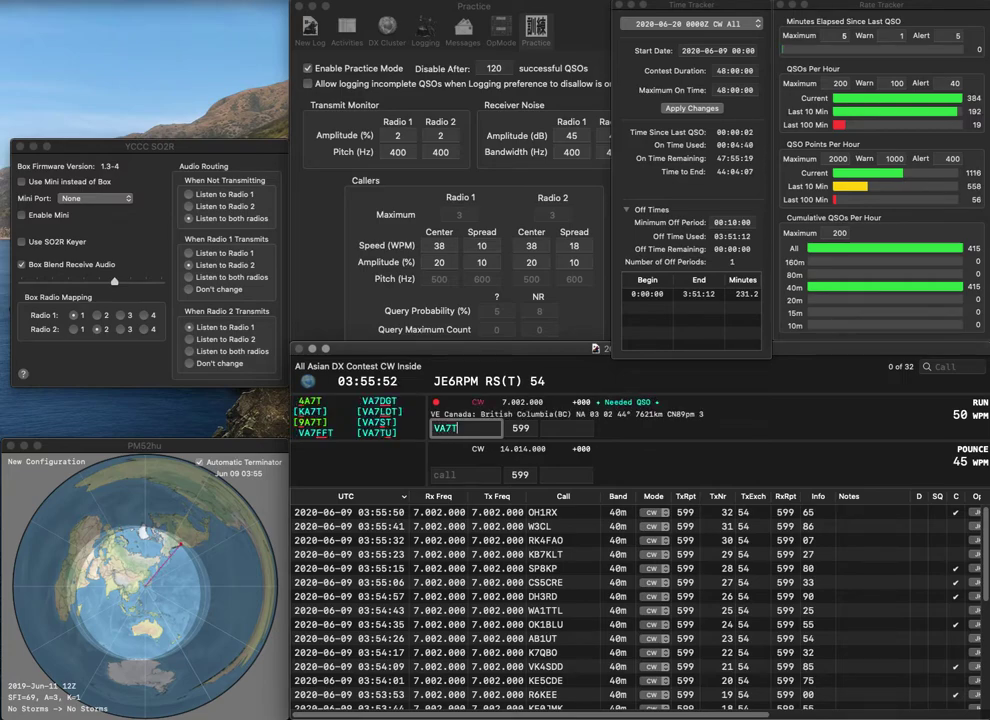
{"action": "type", "text": "an"}
{"action": "key", "text": "space"}
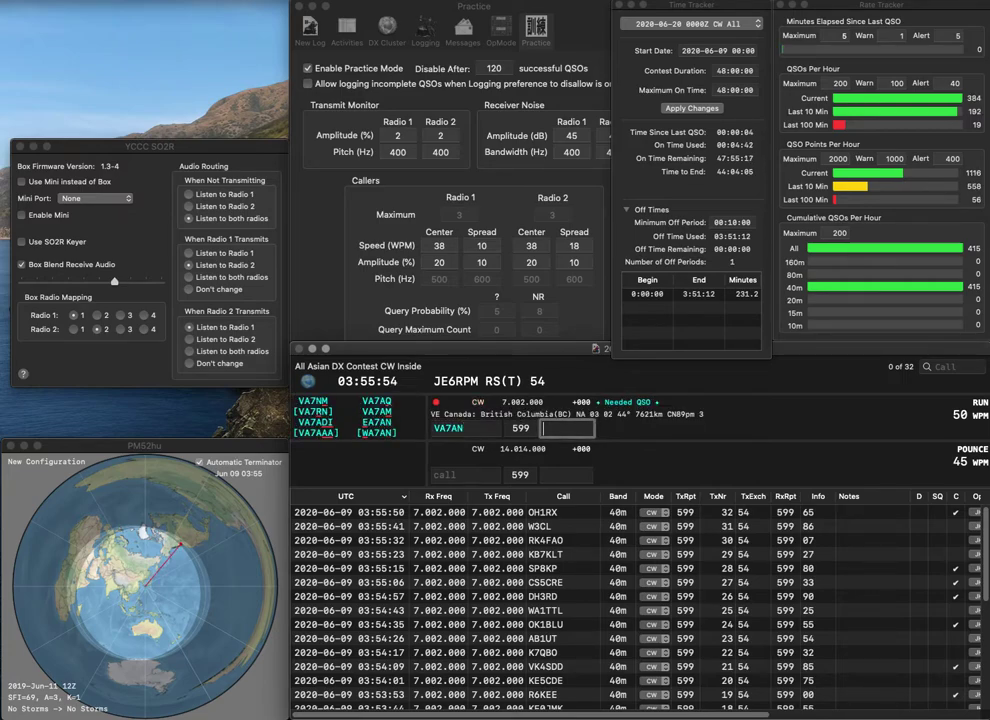
{"action": "type", "text": "va6an"}
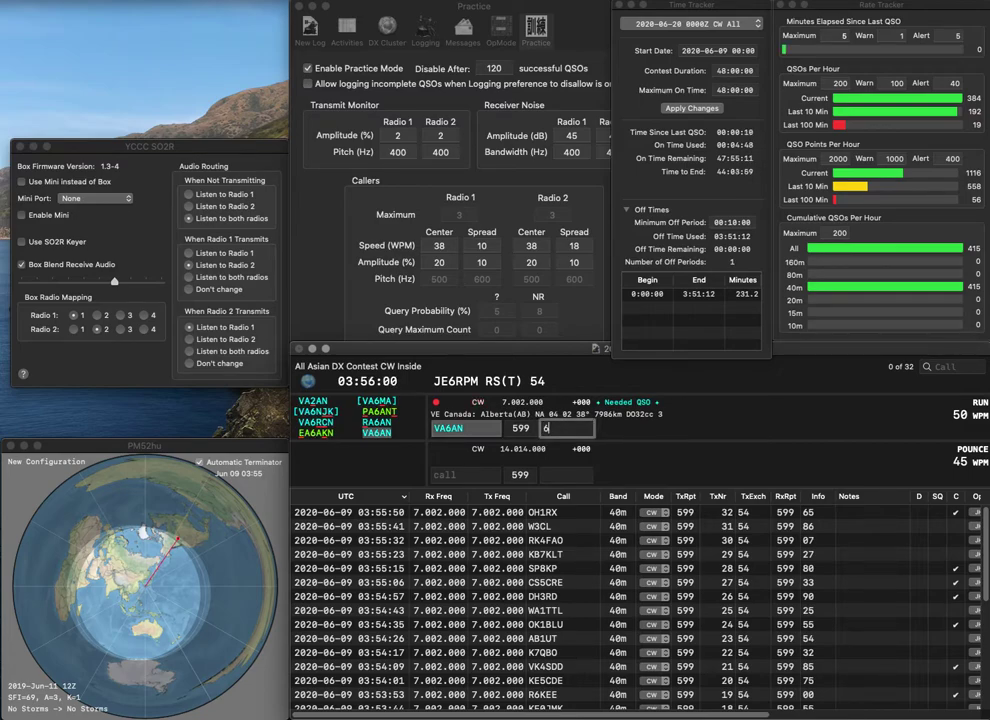
{"action": "type", "text": "68"}
{"action": "key", "text": "Return"}
- Work station DM9KC on the 7.002 MHz run radio and log the contact with received exchange 82
{"action": "type", "text": "DM9KC"}
{"action": "key", "text": "Return"}
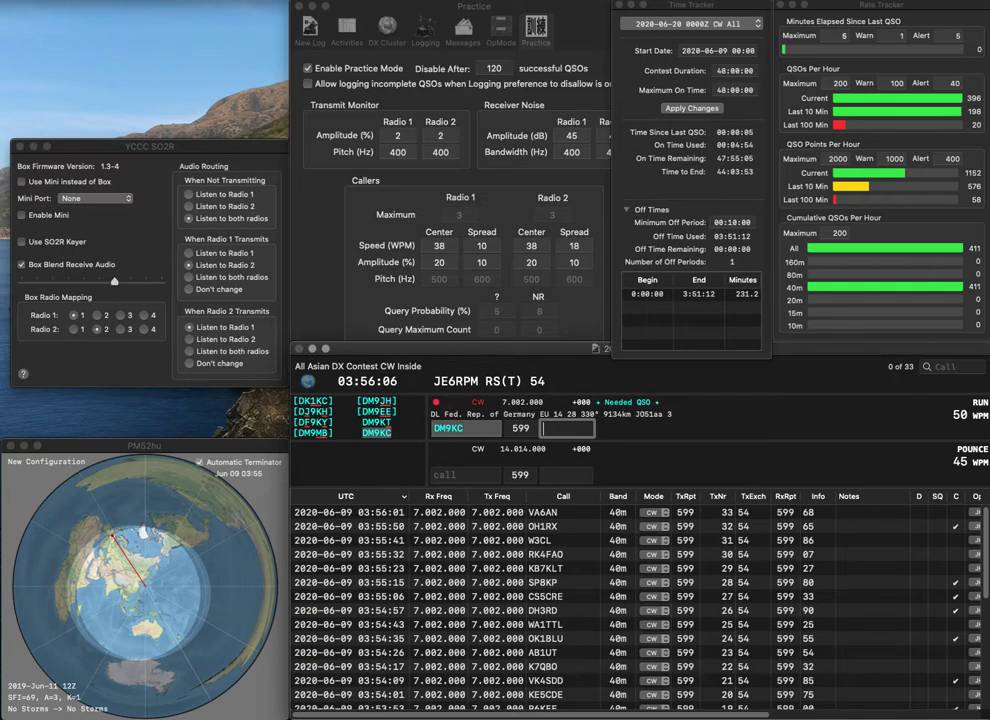
{"action": "type", "text": "82"}
{"action": "key", "text": "Return"}
{"action": "type", "text": "N1XS"}
{"action": "key", "text": "Return"}
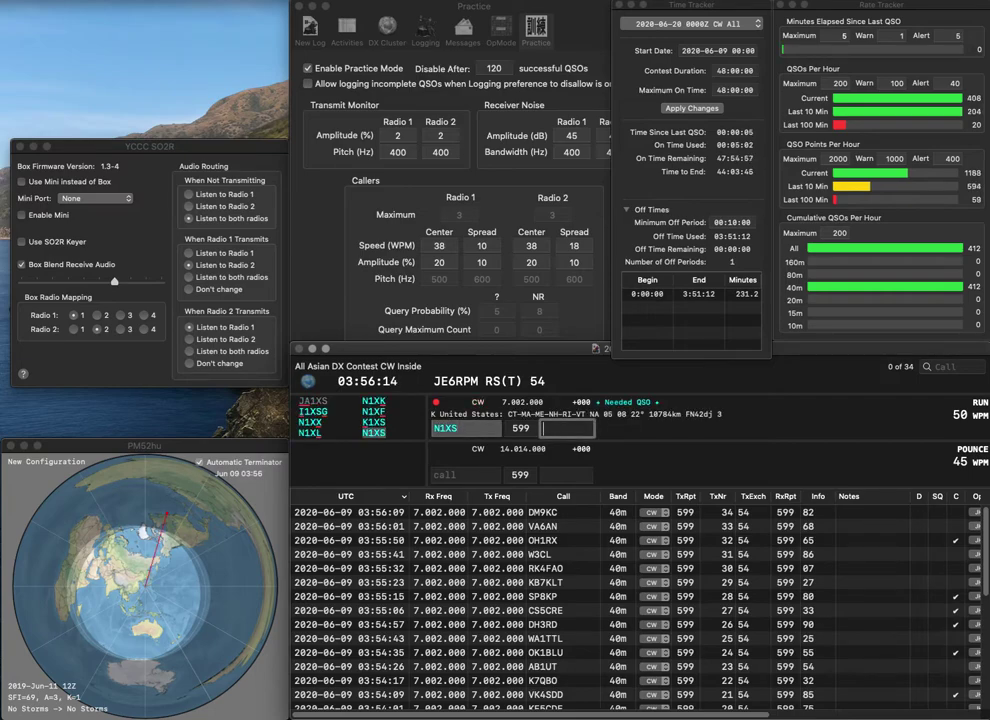
{"action": "type", "text": "79"}
{"action": "key", "text": "Return"}
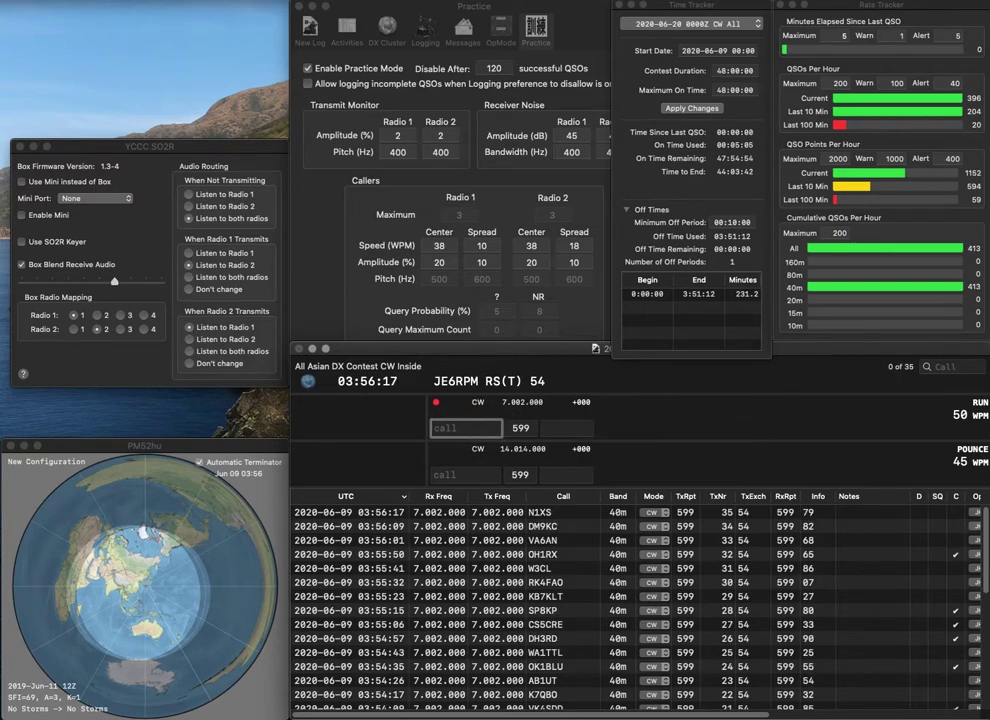
{"action": "type", "text": "JA2MOO"}
{"action": "key", "text": "space"}
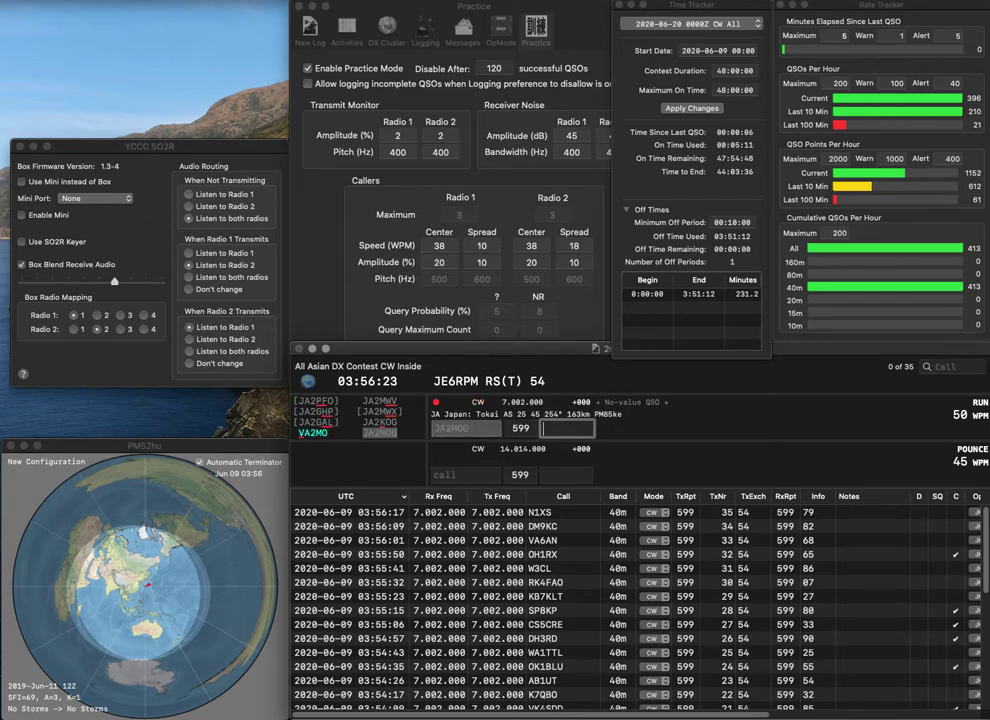
{"action": "type", "text": "85"}
{"action": "key", "text": "Return"}
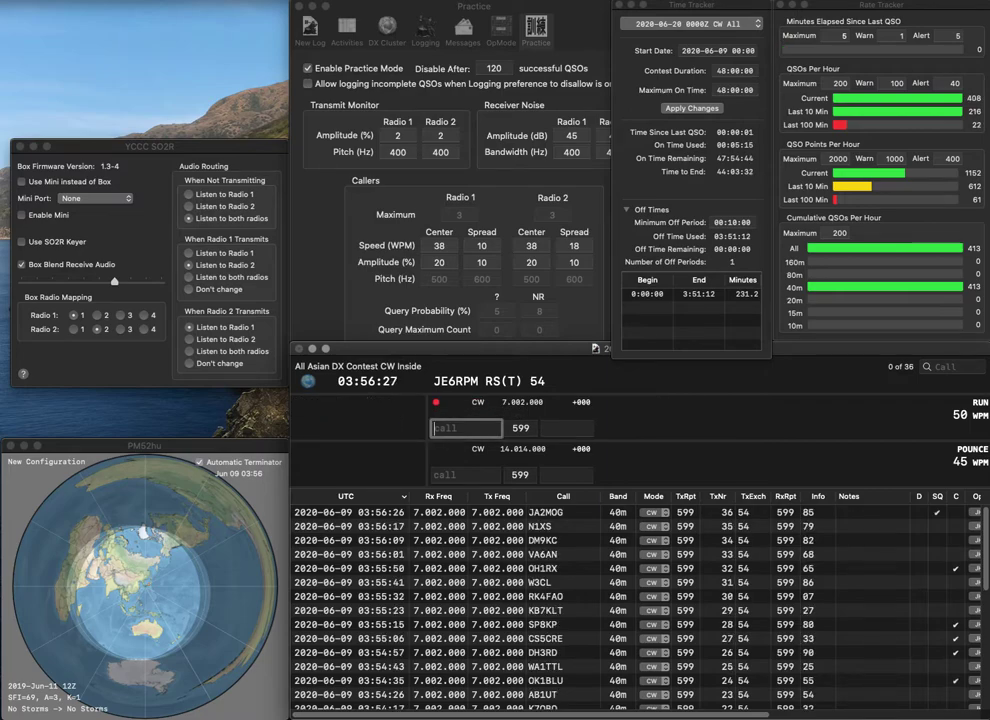
- Work station RT8U on the 7.002 MHz run radio and log the contact with received exchange 11
{"action": "type", "text": "RTU"}
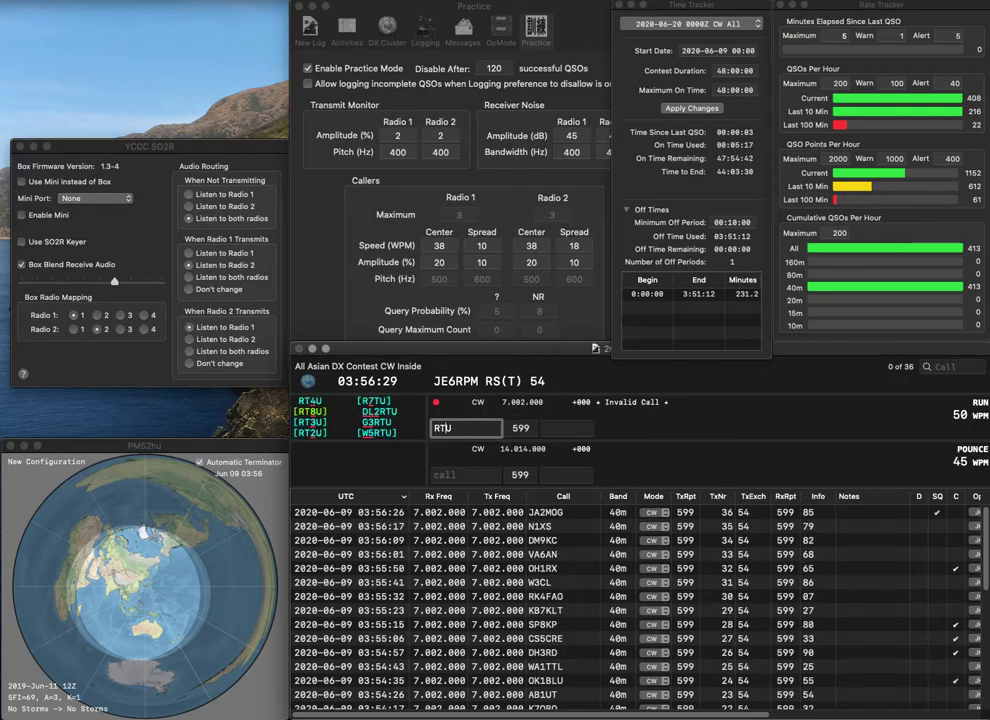
{"action": "key", "text": "BackSpace"}
{"action": "type", "text": "8U"}
{"action": "key", "text": "Tab"}
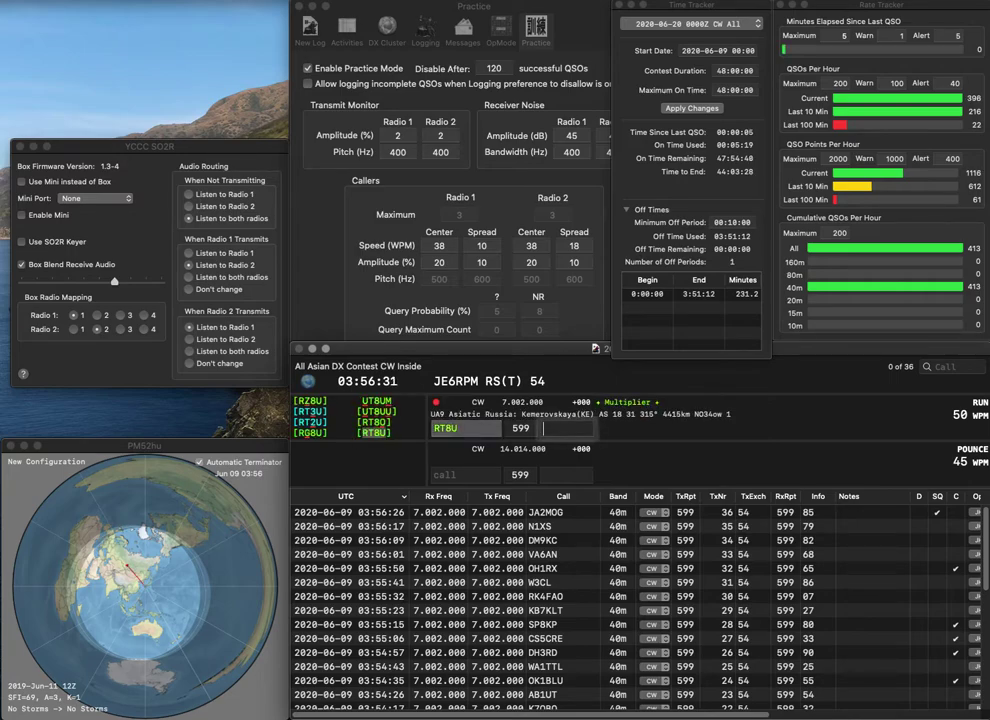
{"action": "type", "text": "11"}
{"action": "key", "text": "Return"}
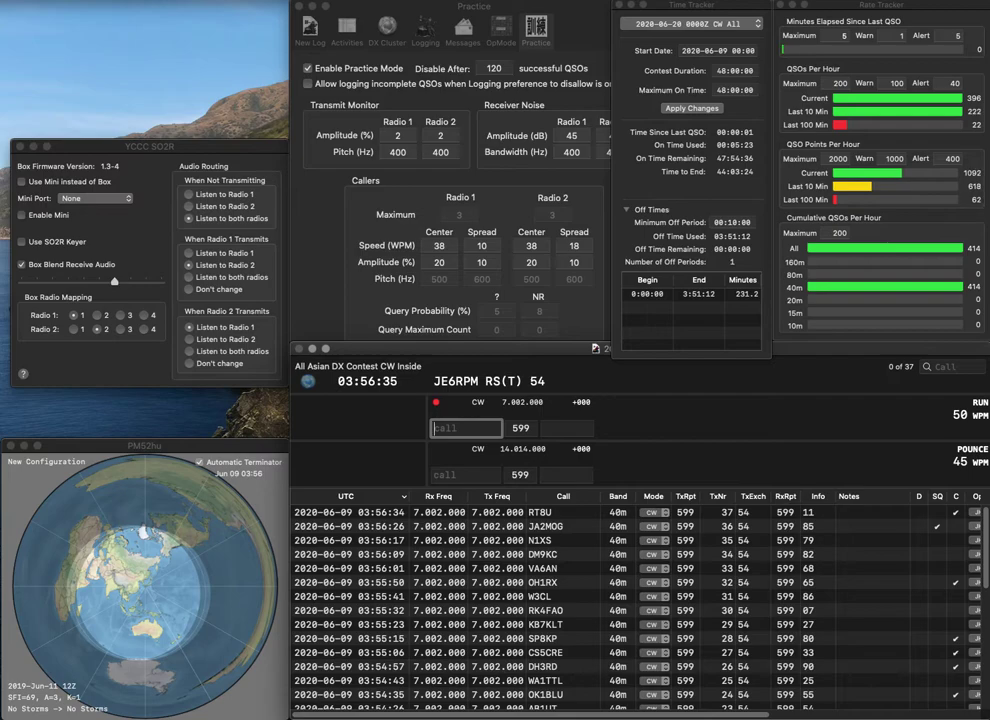
- Work station KK4XX on the 7.002 MHz run radio and log the contact with received exchange 45
{"action": "type", "text": "KK4XX"}
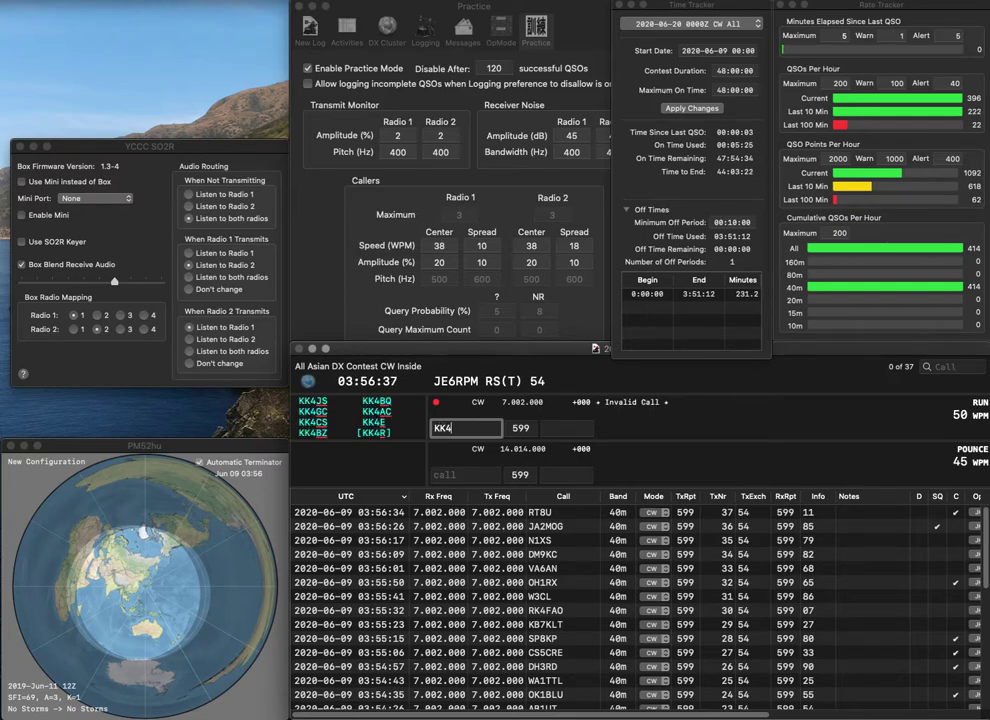
{"action": "left_click", "coordinate": [567, 428]}
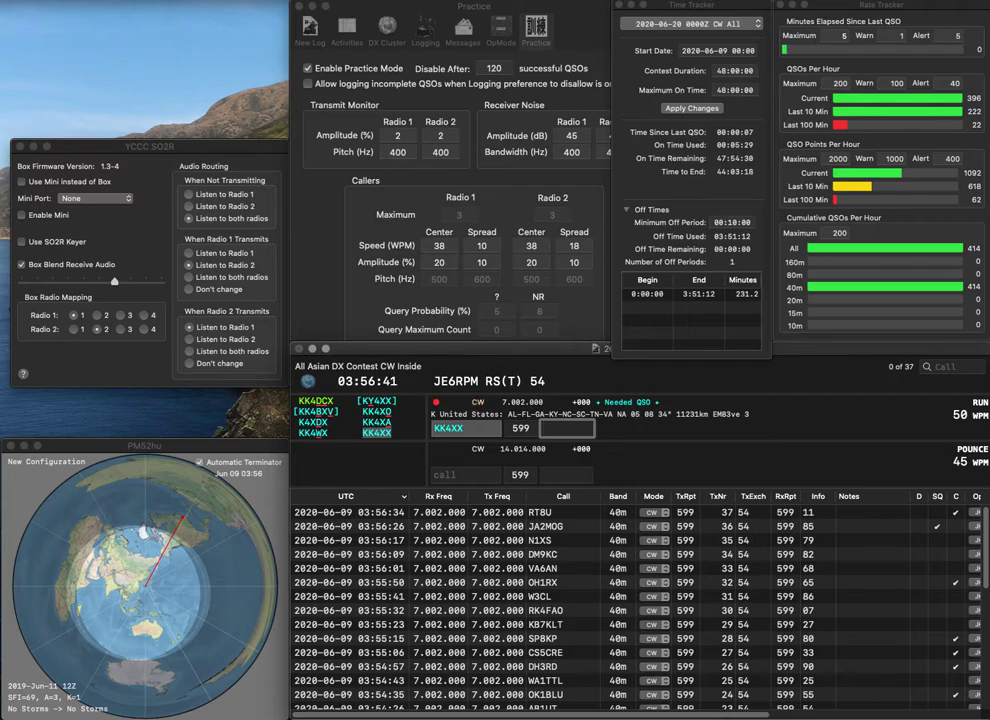
{"action": "type", "text": "45"}
{"action": "key", "text": "Return"}
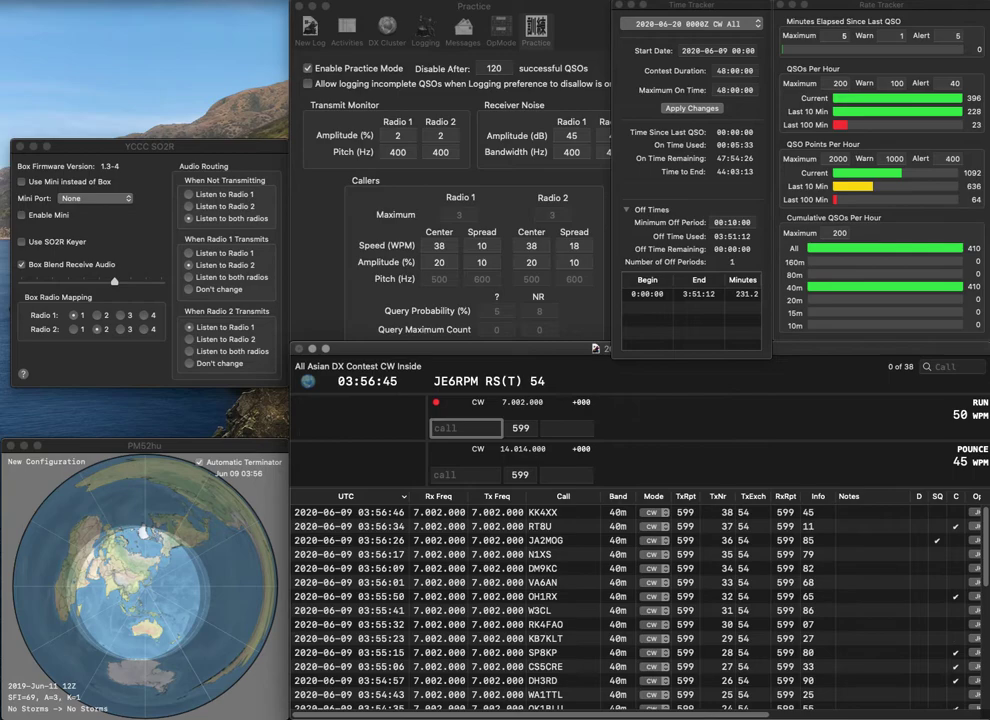
{"action": "type", "text": "F2K"}
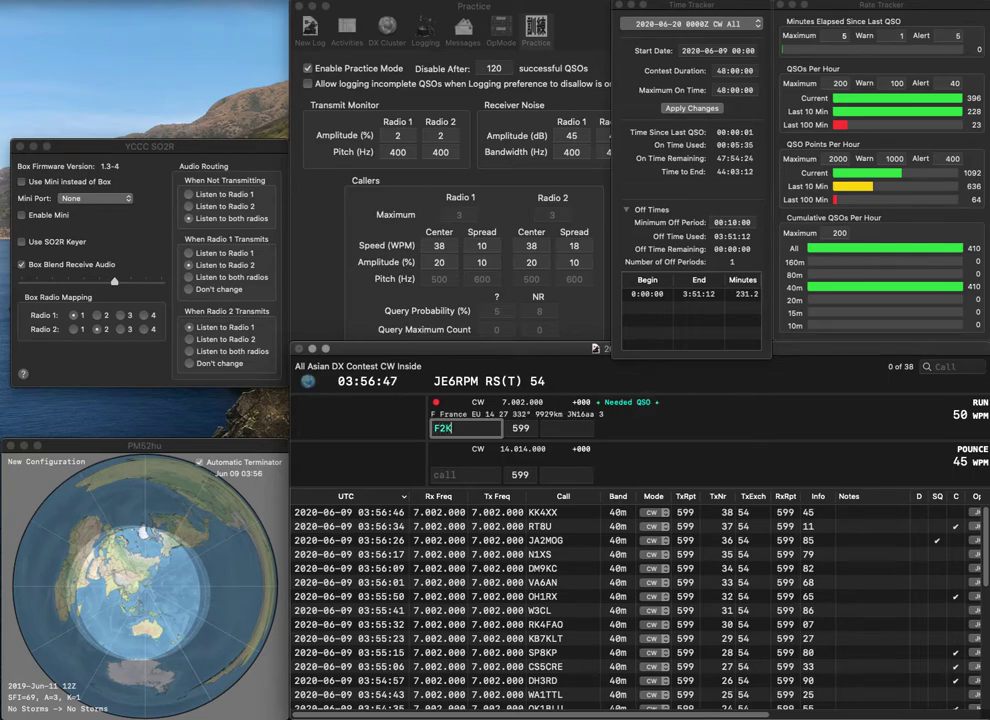
{"action": "type", "text": "WT4"}
{"action": "key", "text": "space"}
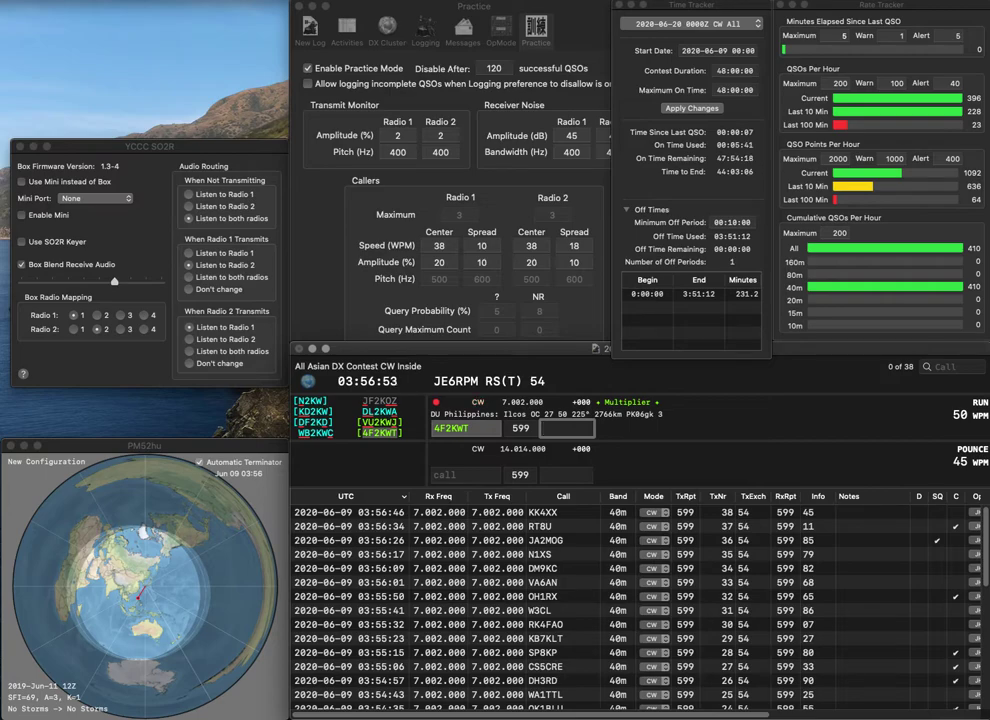
{"action": "type", "text": "60"}
{"action": "key", "text": "Return"}
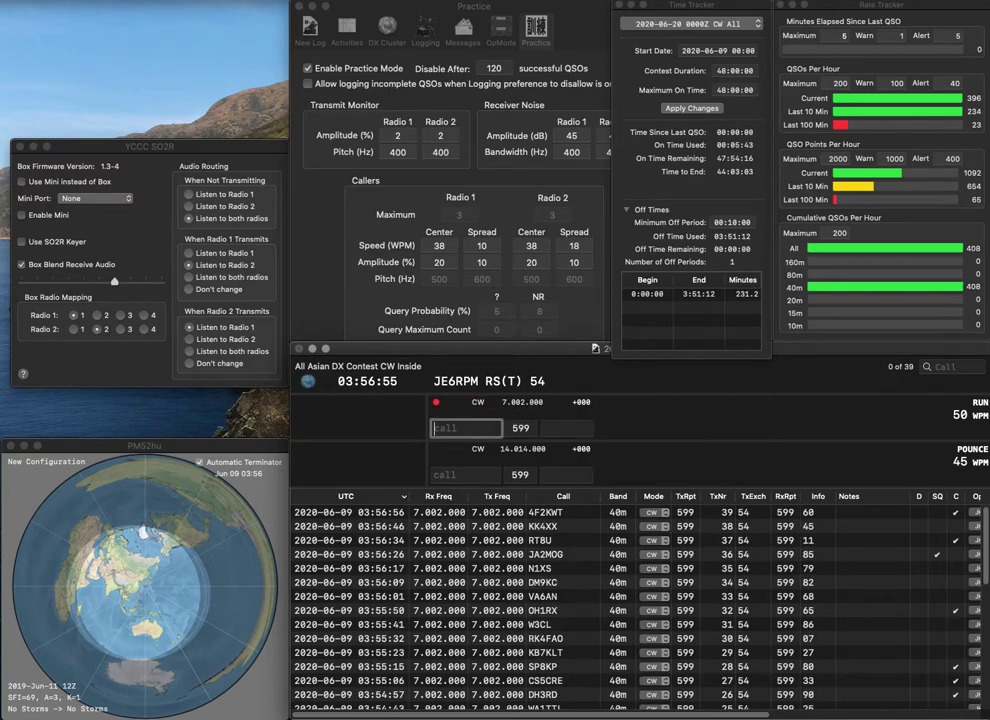
{"action": "type", "text": "3CYT"}
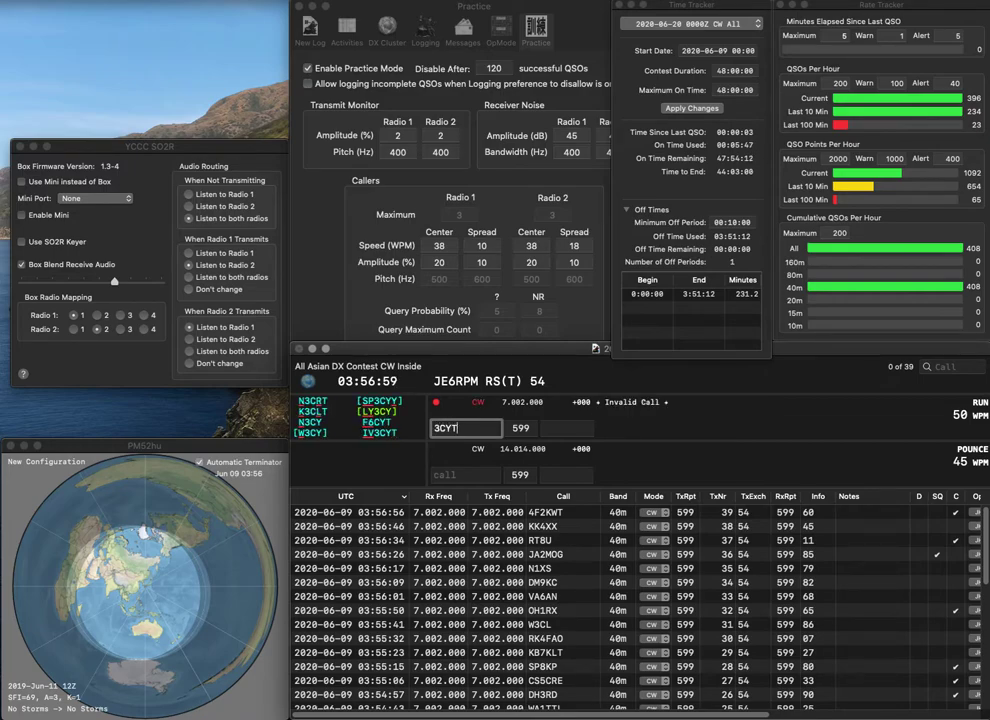
{"action": "left_click", "coordinate": [434, 427]}
{"action": "type", "text": "IV"}
{"action": "key", "text": "Tab"}
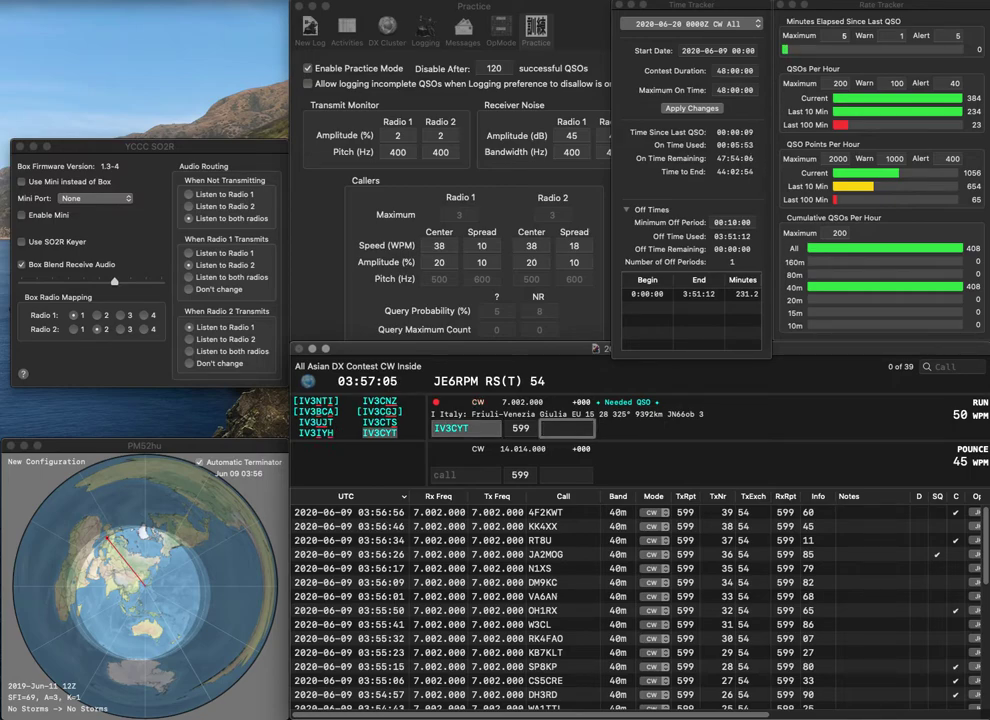
{"action": "type", "text": "14"}
{"action": "key", "text": "Return"}
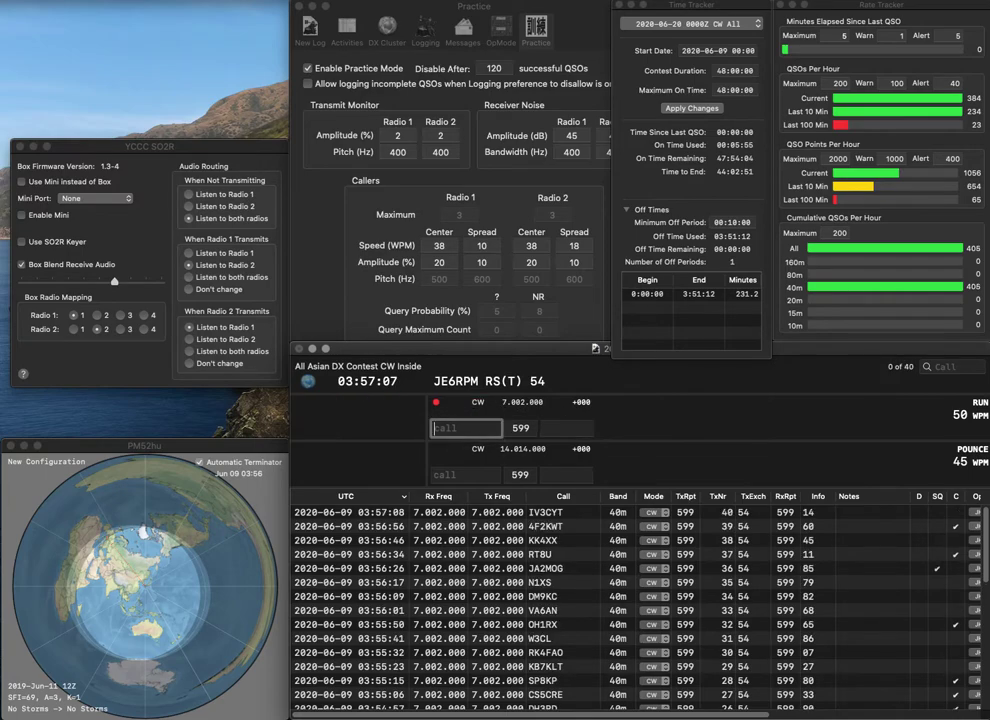
- Work station TO6OK on the 7.002 MHz run radio and log the contact with received exchange 60
{"action": "type", "text": "TO6"}
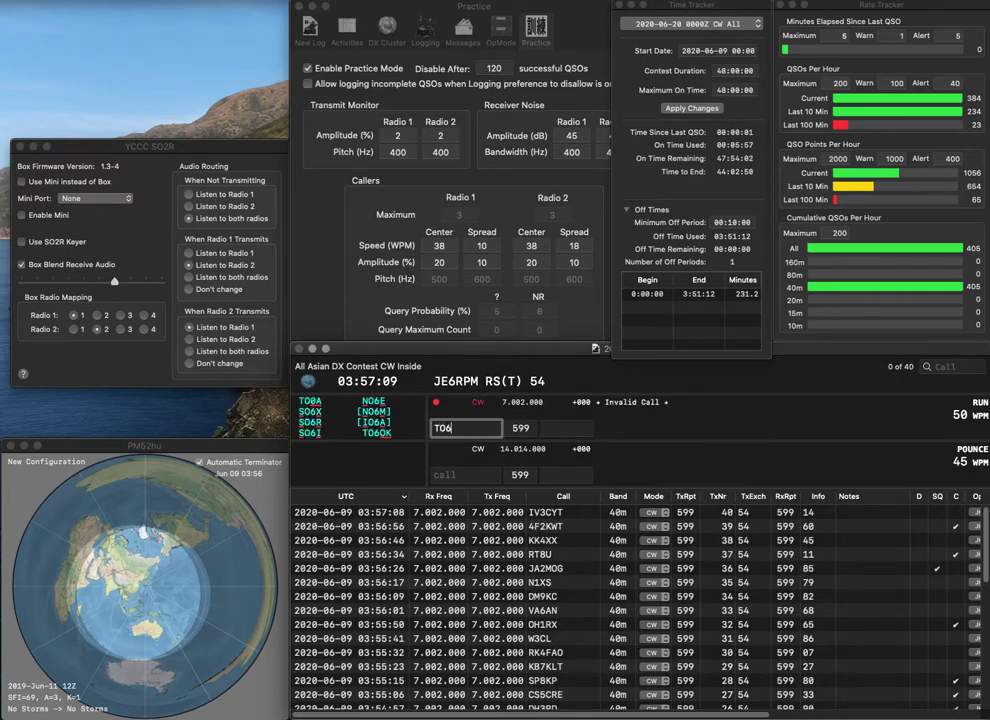
{"action": "type", "text": "OK"}
{"action": "key", "text": "Return"}
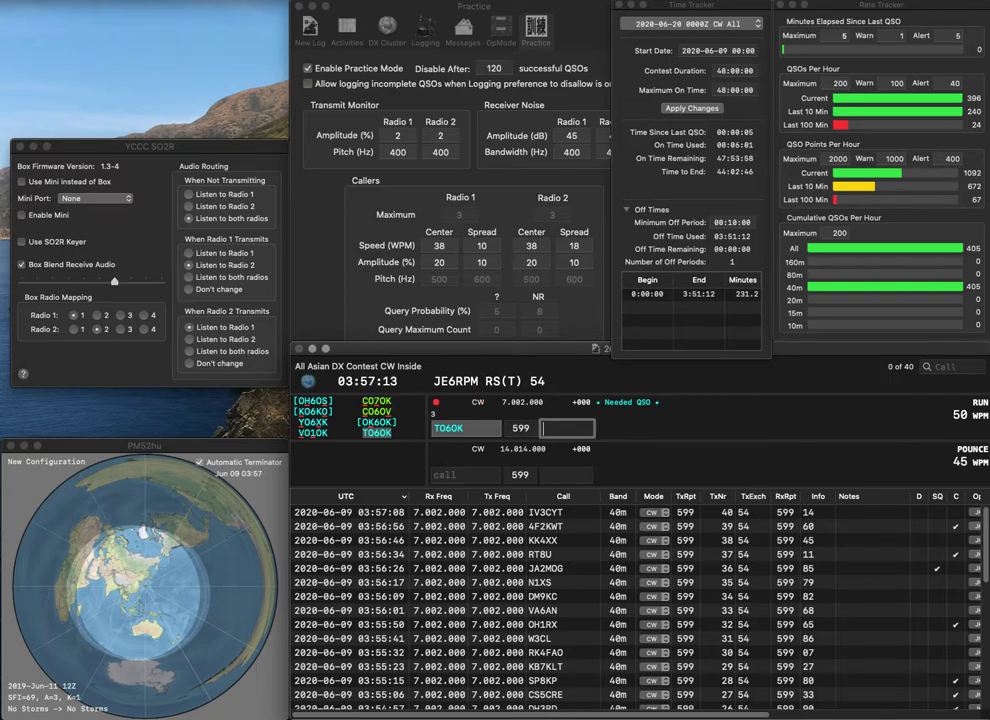
{"action": "type", "text": "60"}
{"action": "key", "text": "Return"}
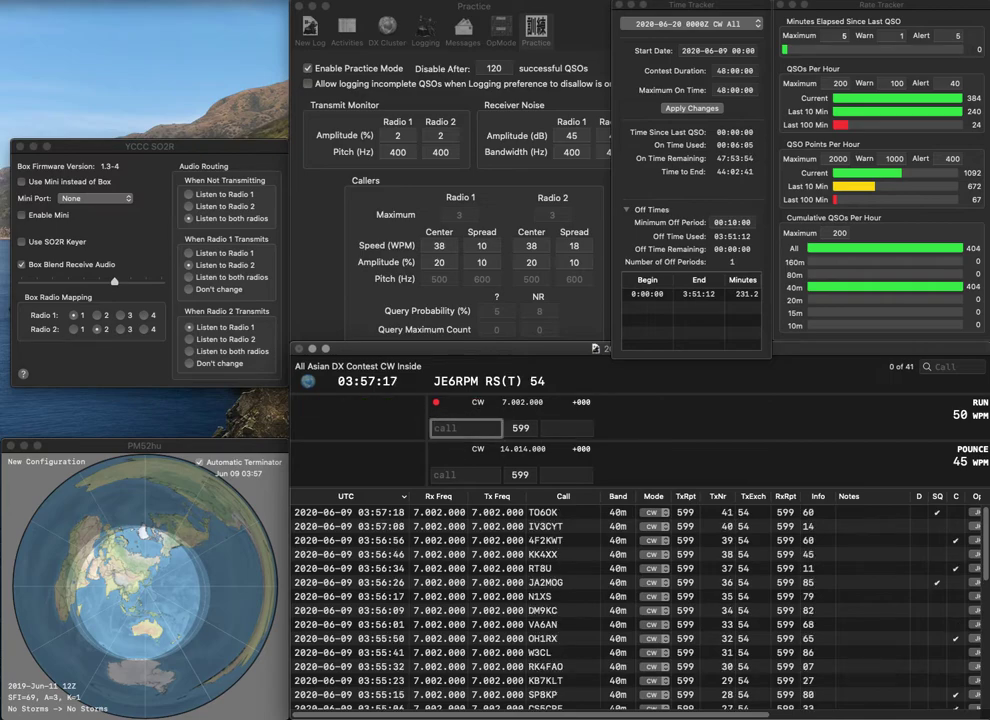
- Work station K8NS on the 7.002 MHz run radio and log the contact with received exchange 15
{"action": "type", "text": "K8NS"}
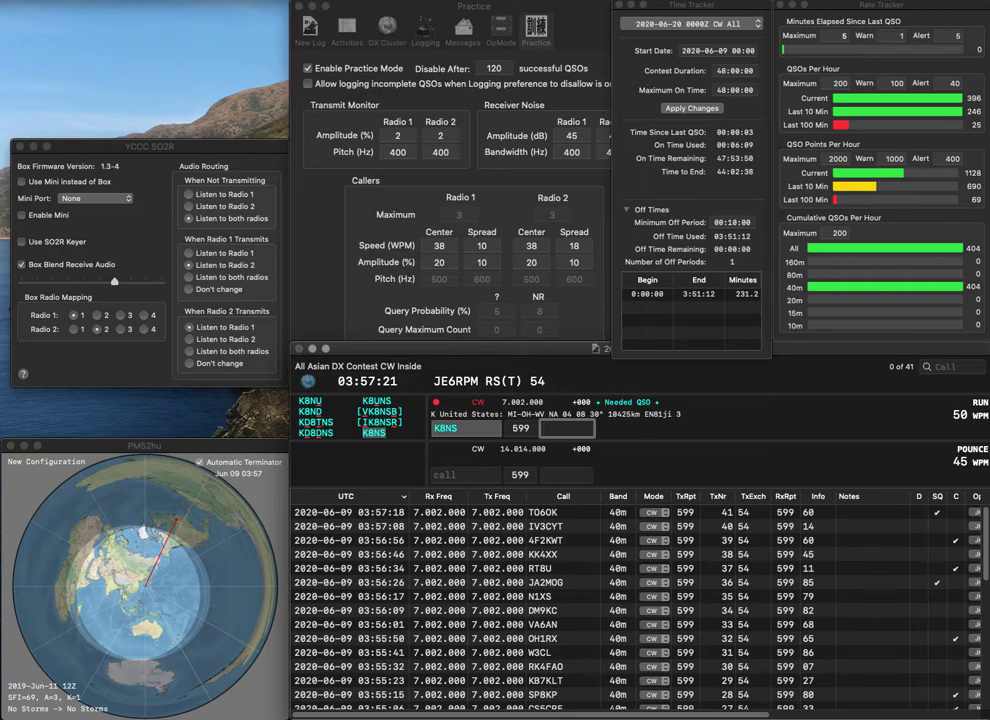
{"action": "type", "text": "15"}
{"action": "key", "text": "Return"}
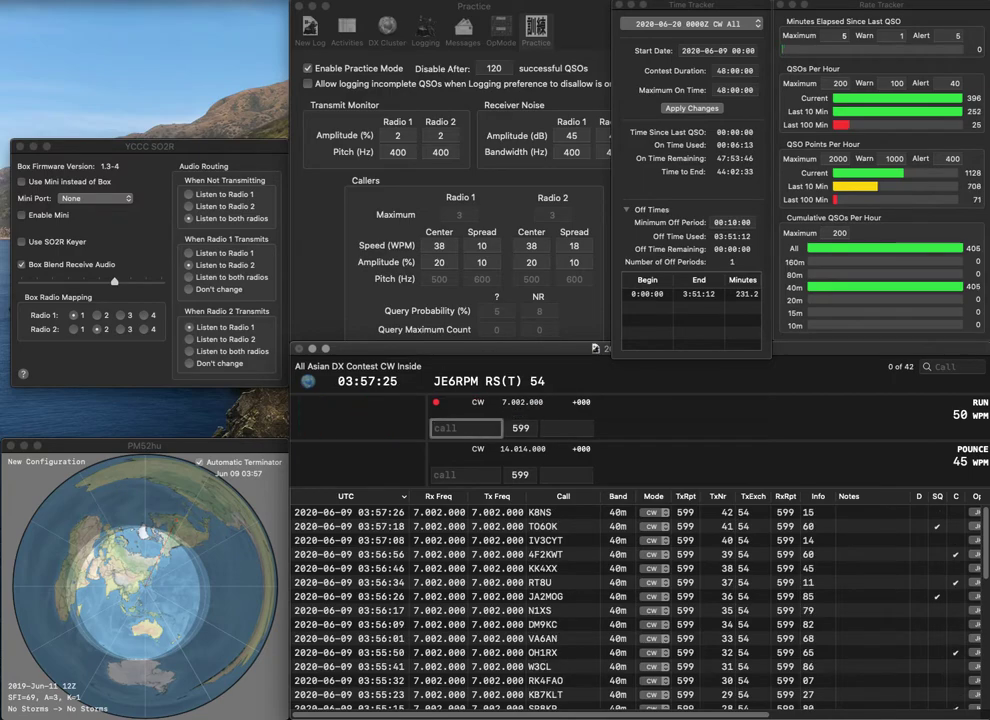
- Work station K1CL on the 7.002 MHz run radio and log the contact with received exchange 35
{"action": "type", "text": "K1CL"}
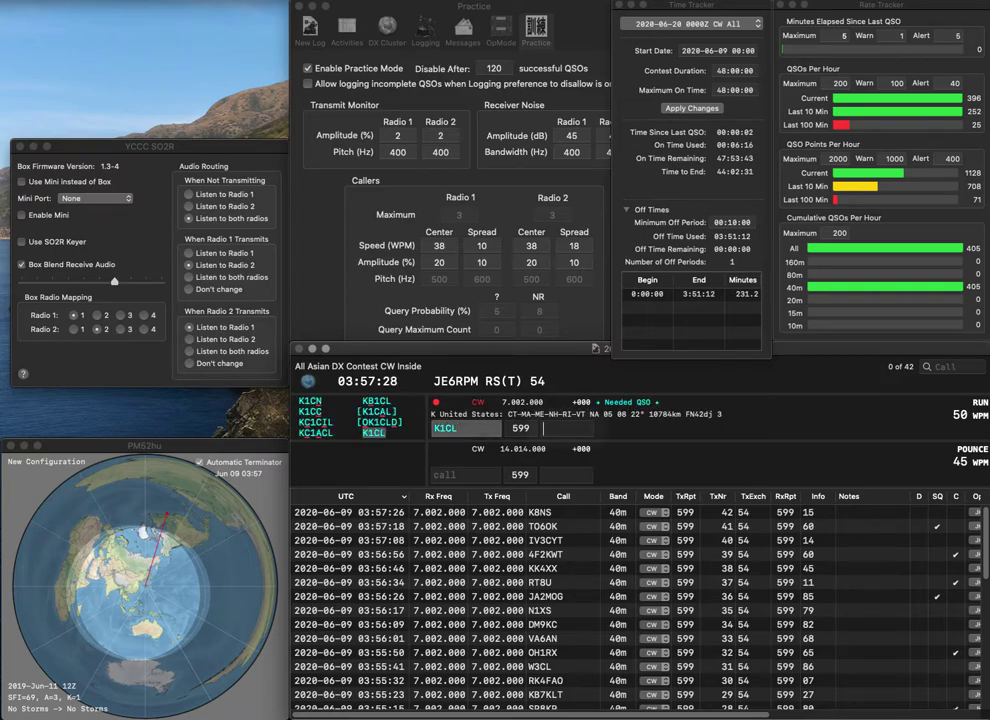
{"action": "key", "text": "space"}
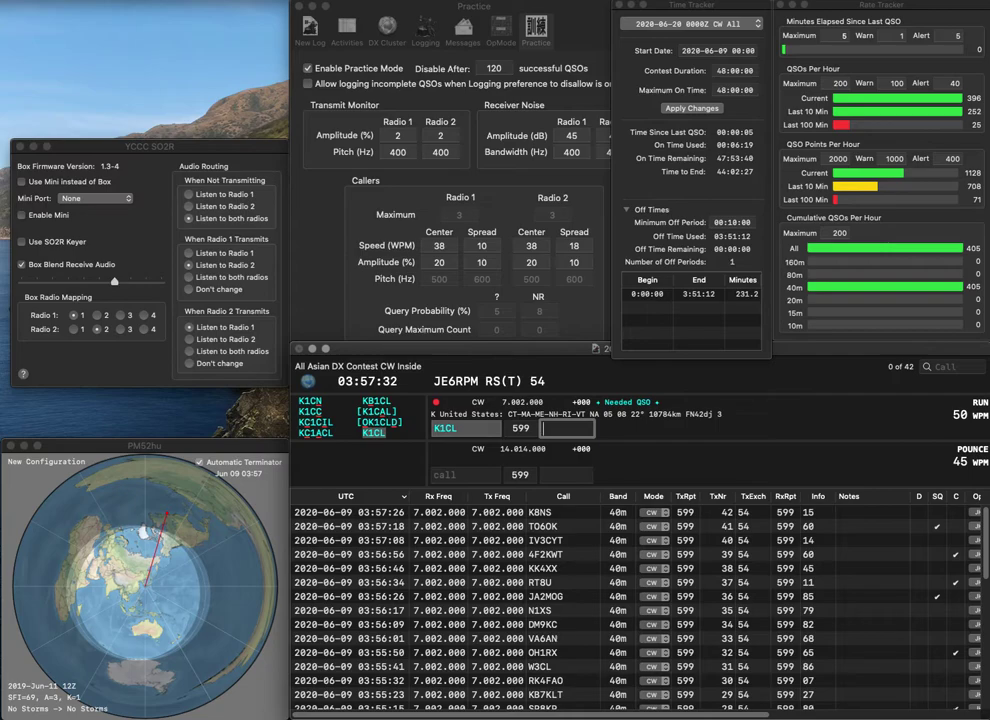
{"action": "key", "text": "Return"}
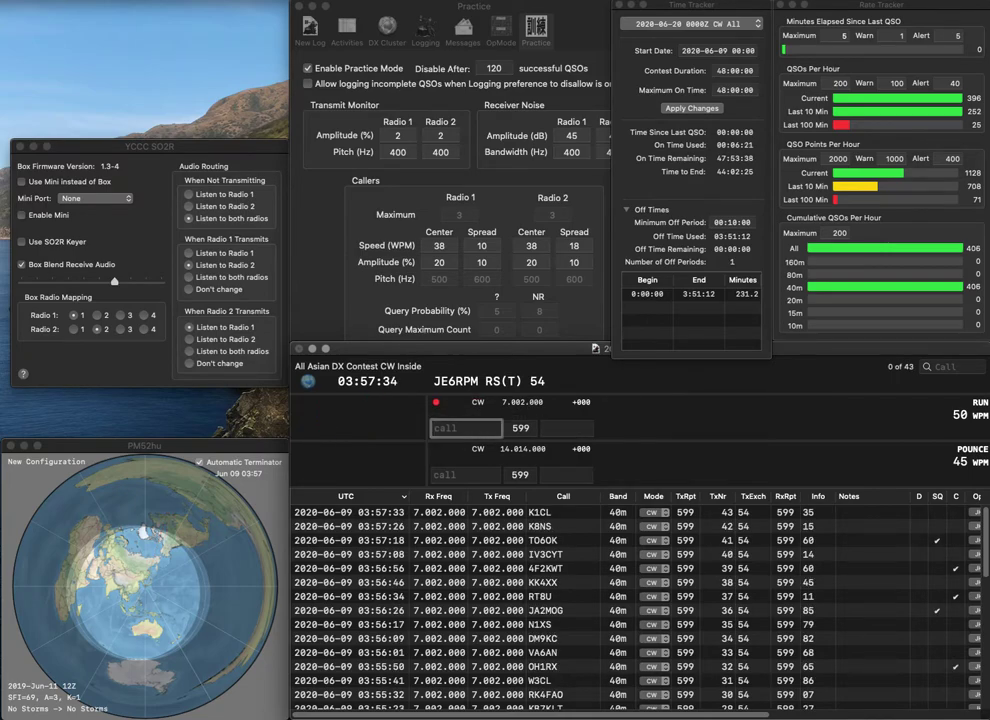
- Work station W2RES on the 7.002 MHz run radio and log the contact with received exchange 51
{"action": "type", "text": "W2R"}
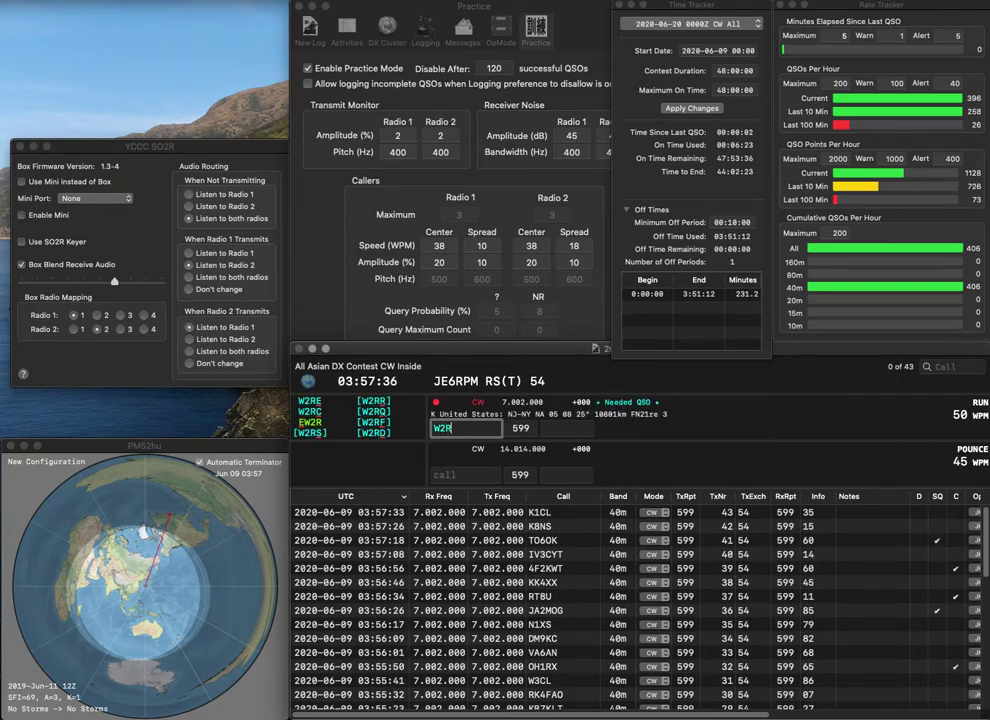
{"action": "type", "text": "ES"}
{"action": "key", "text": "space"}
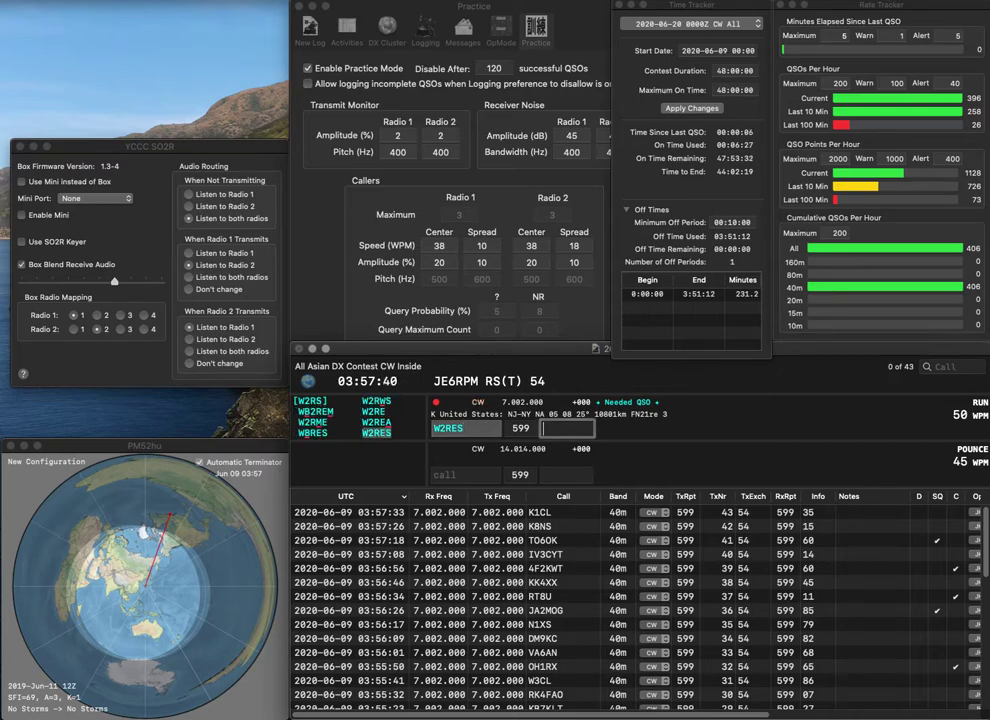
{"action": "type", "text": "51"}
{"action": "key", "text": "Return"}
- Work station VB7R on the 7.002 MHz run radio, correcting the copied prefix, and log the contact with received exchange 54
{"action": "type", "text": "V67R"}
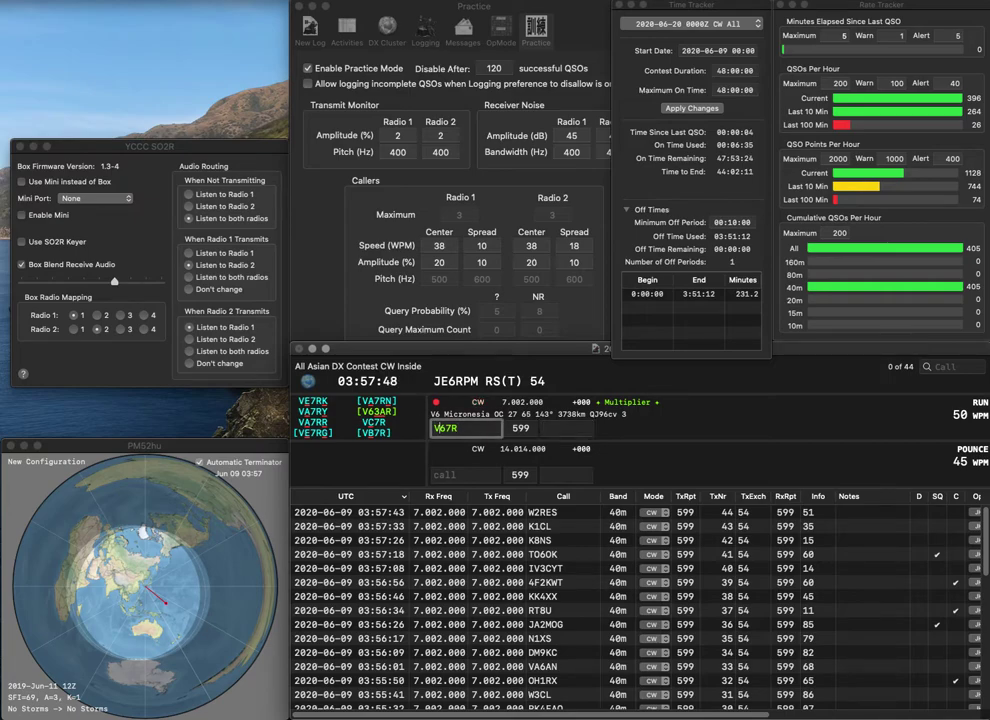
{"action": "key", "text": "Left"}
{"action": "key", "text": "Left"}
{"action": "key", "text": "Left"}
{"action": "type", "text": "V"}
{"action": "key", "text": "BackSpace"}
{"action": "type", "text": "B"}
{"action": "key", "text": "Delete"}
{"action": "key", "text": "space"}
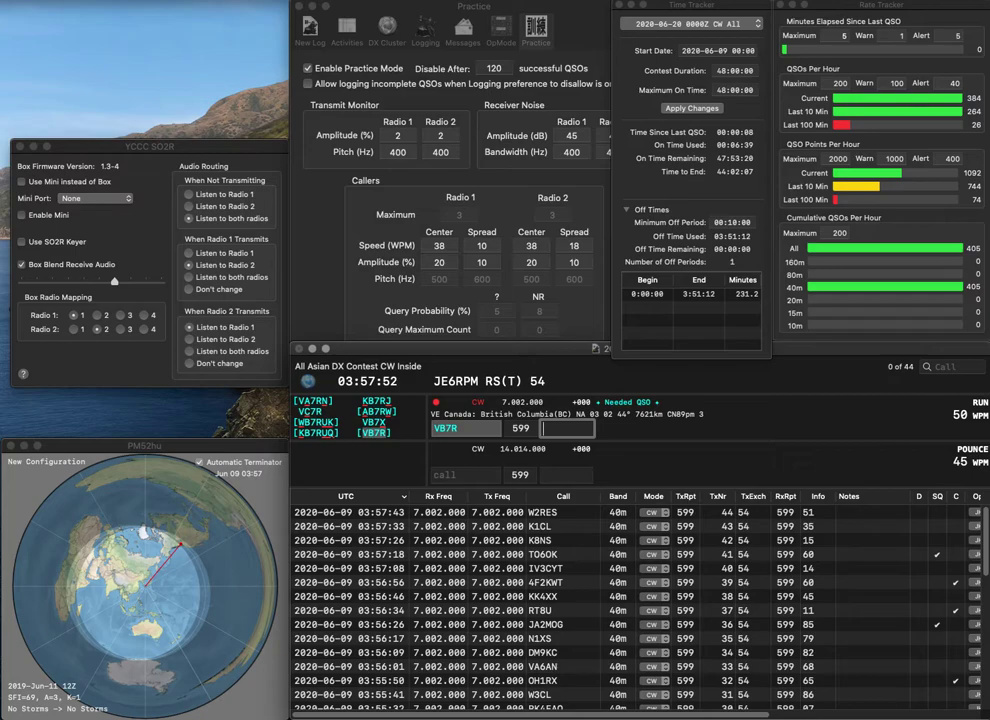
{"action": "type", "text": "54"}
{"action": "key", "text": "Return"}
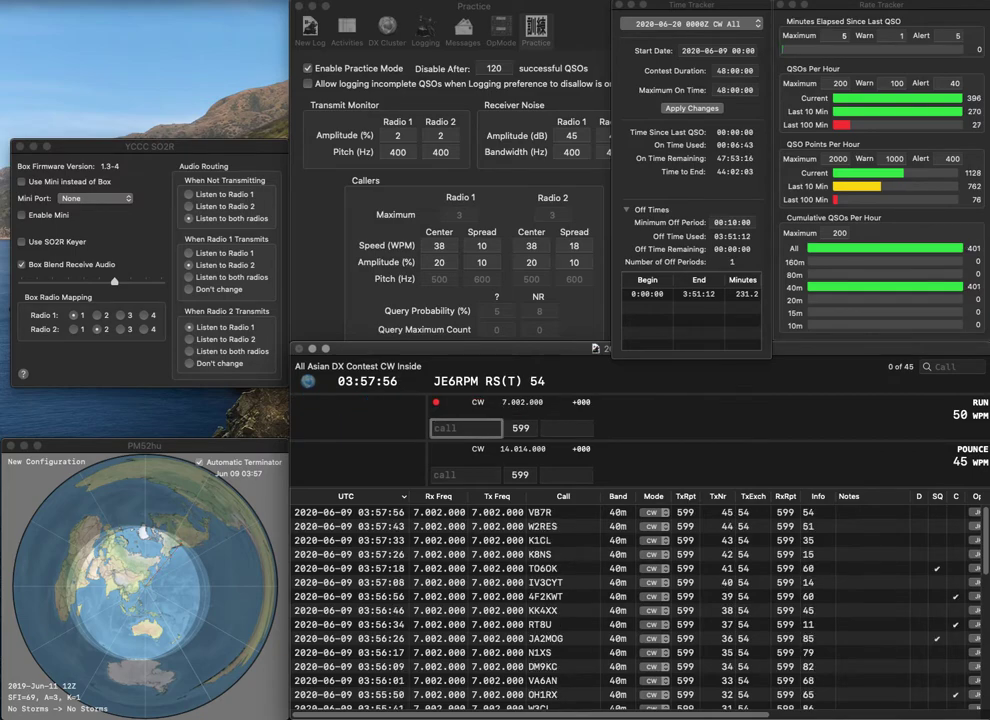
{"action": "type", "text": "KC0BDY"}
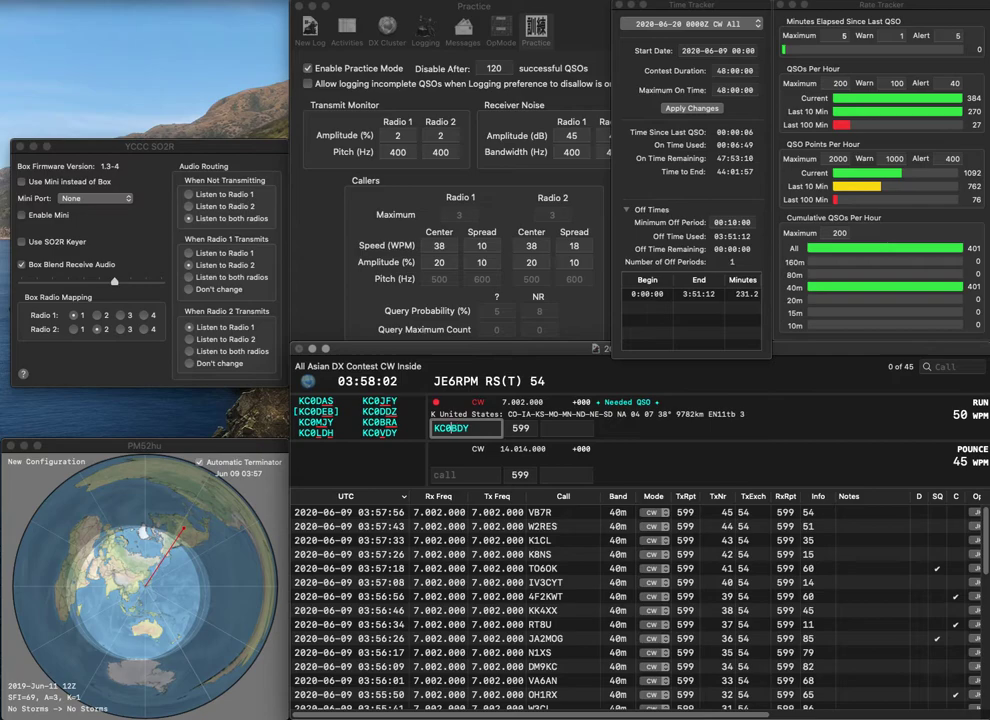
{"action": "type", "text": "V"}
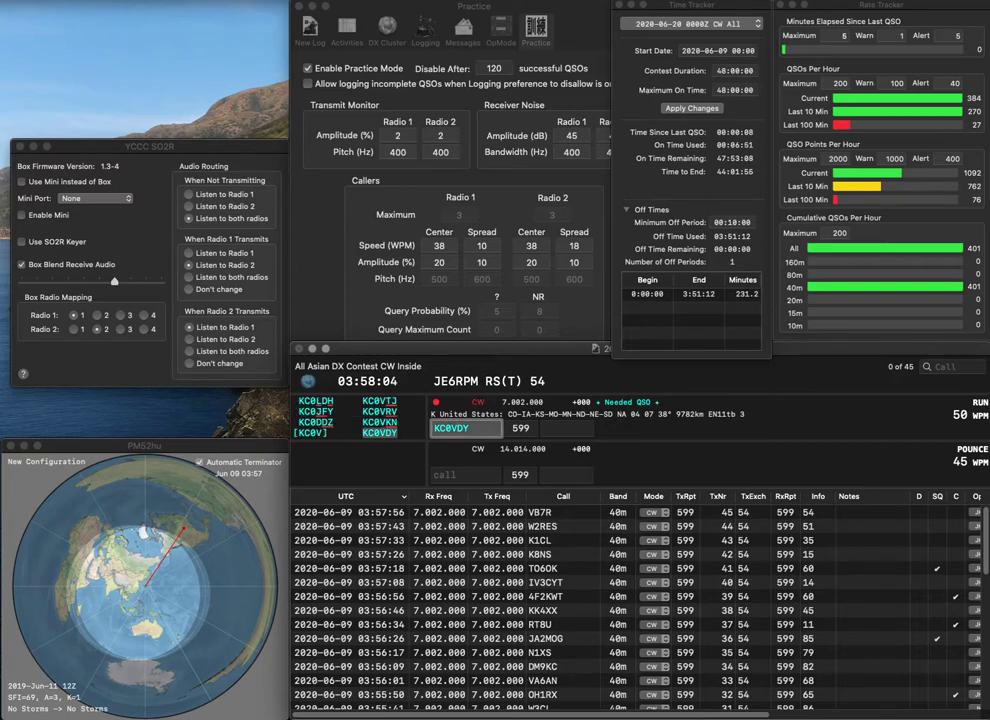
{"action": "key", "text": "space"}
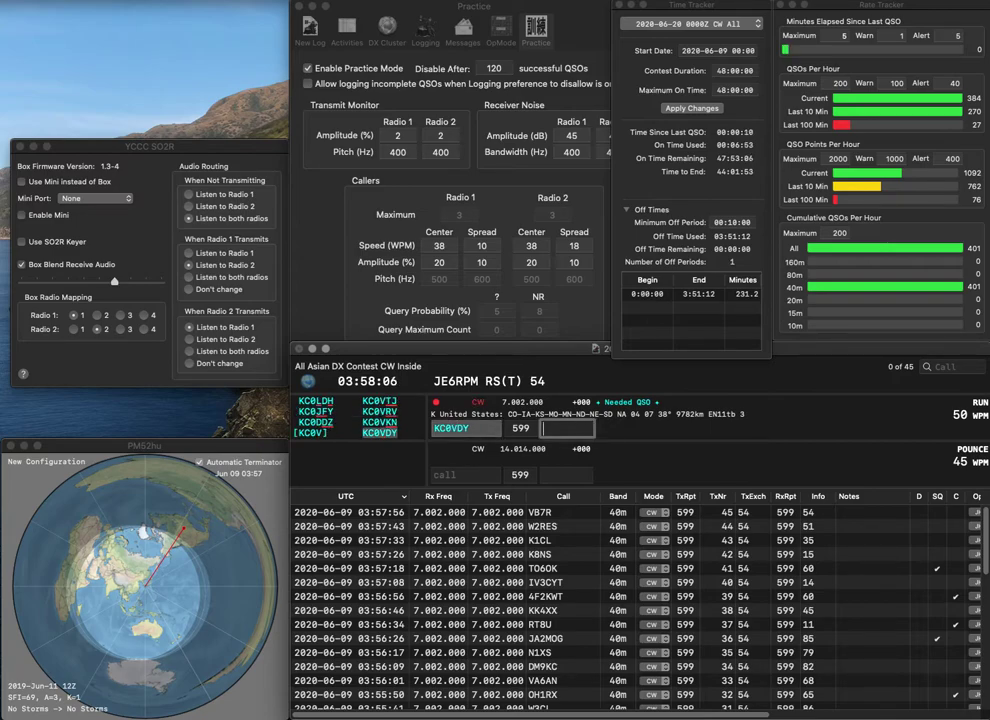
{"action": "type", "text": "14"}
{"action": "key", "text": "Return"}
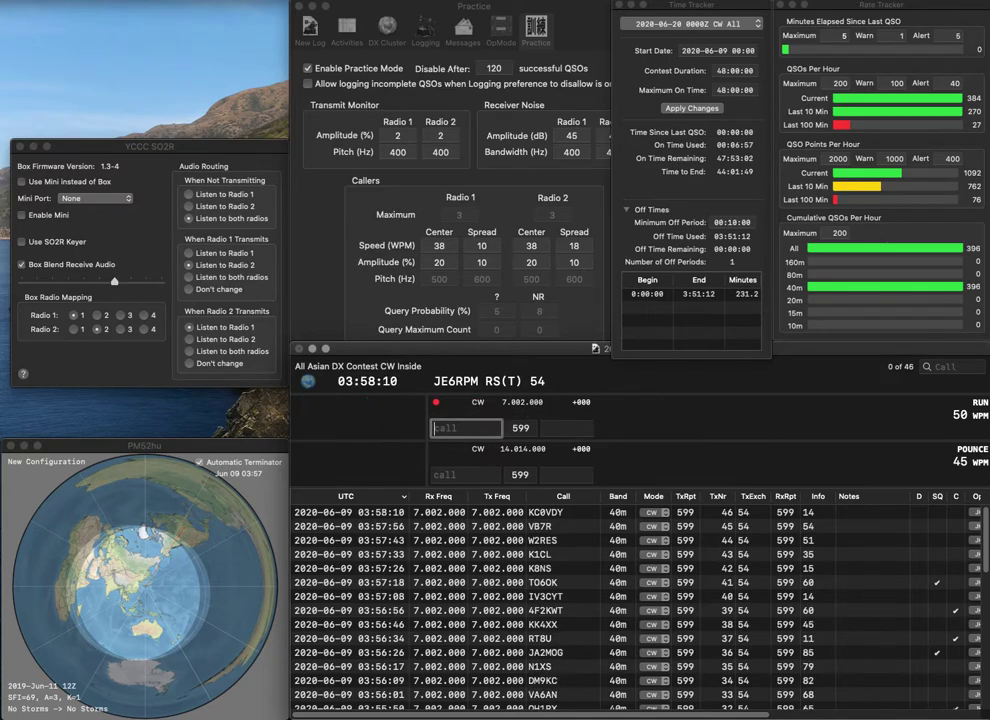
{"action": "type", "text": "G6S"}
{"action": "key", "text": "Left"}
{"action": "key", "text": "Left"}
{"action": "key", "text": "Left"}
{"action": "type", "text": "B"}
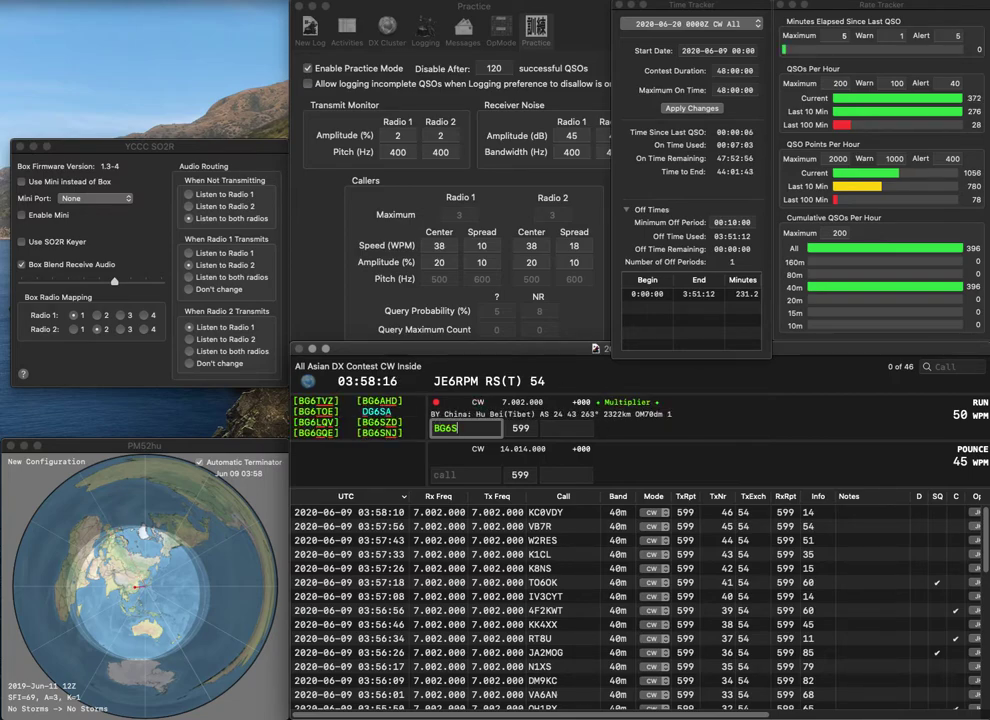
{"action": "key", "text": "Right"}
{"action": "key", "text": "Right"}
{"action": "key", "text": "Right"}
{"action": "type", "text": "ZD"}
{"action": "key", "text": "Return"}
{"action": "type", "text": "41"}
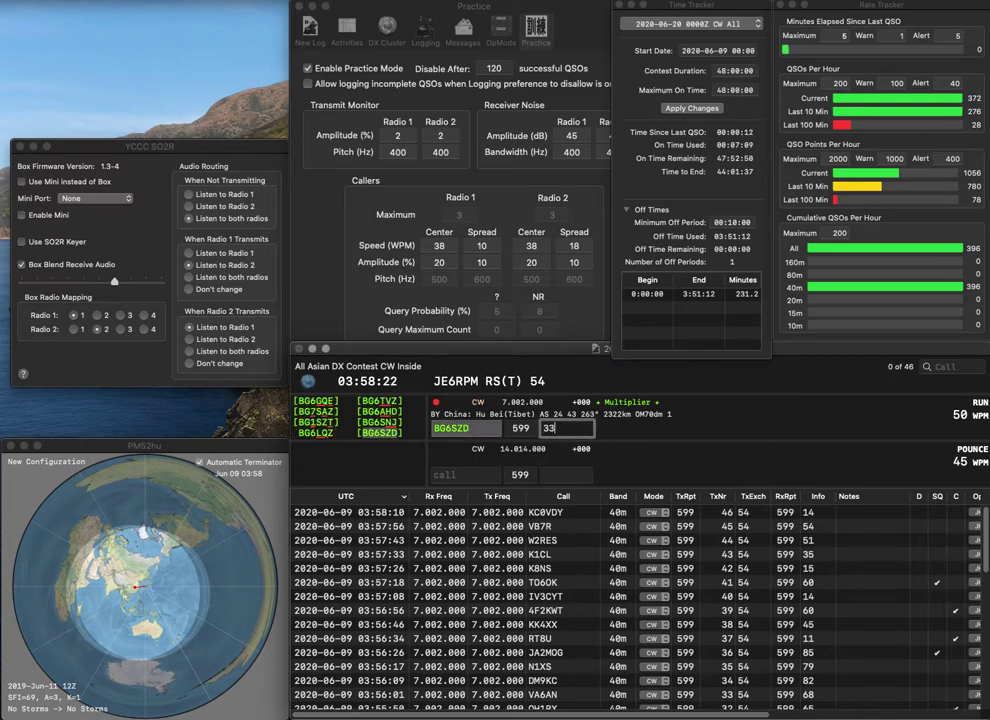
{"action": "key", "text": "Return"}
- Work station W3WOT on the 7.002 MHz run radio and log the contact with received exchange 13
{"action": "type", "text": "W3WOT"}
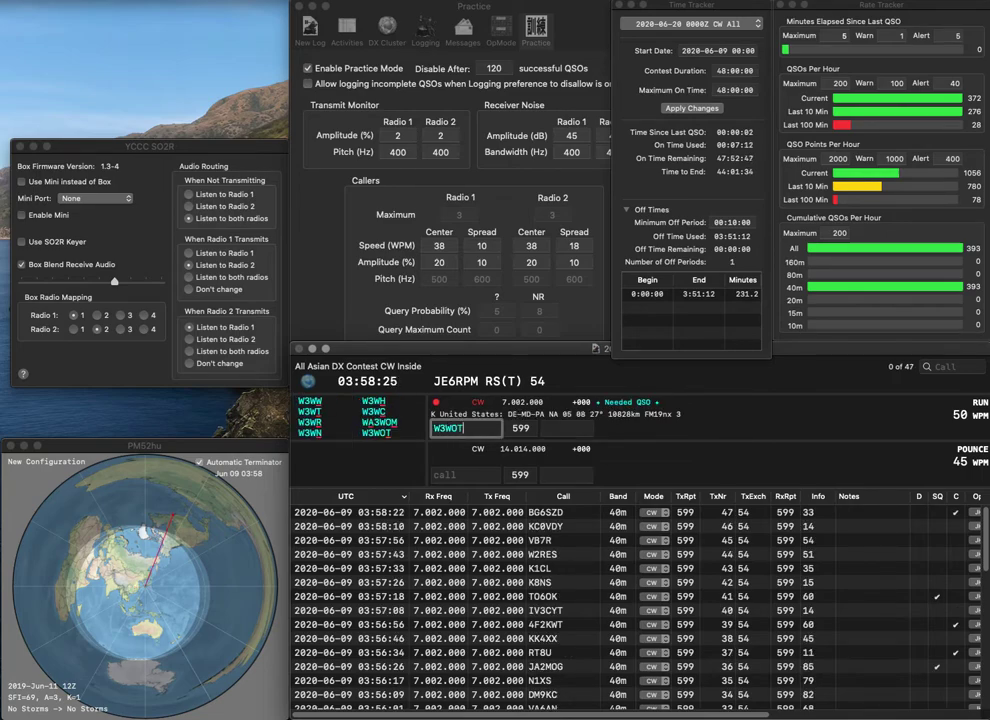
{"action": "key", "text": "space"}
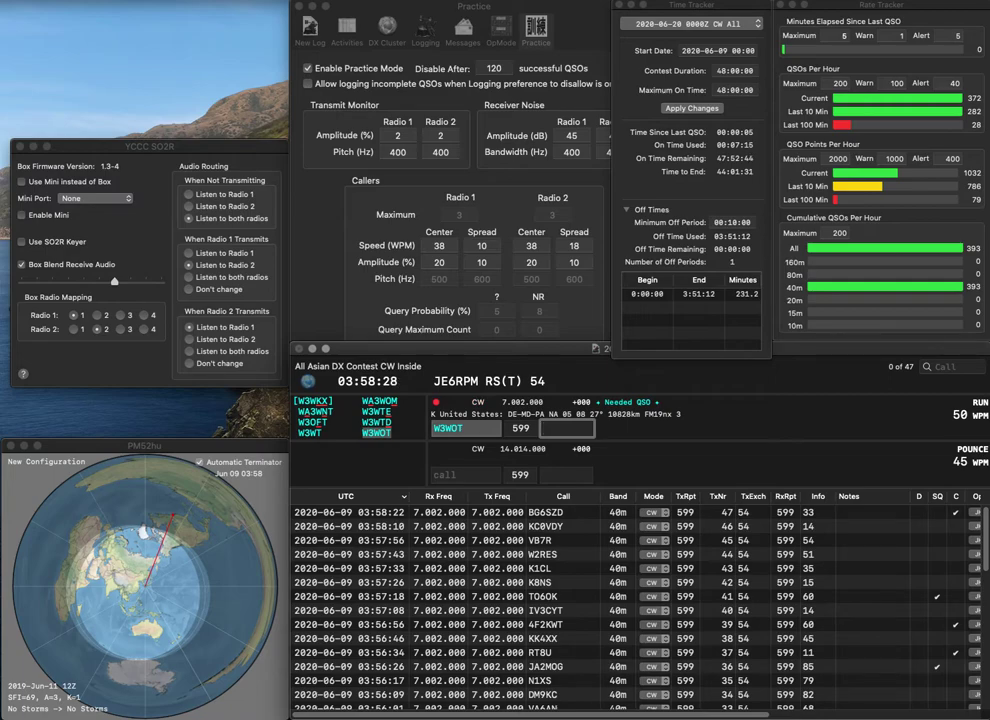
{"action": "type", "text": "13"}
{"action": "key", "text": "Return"}
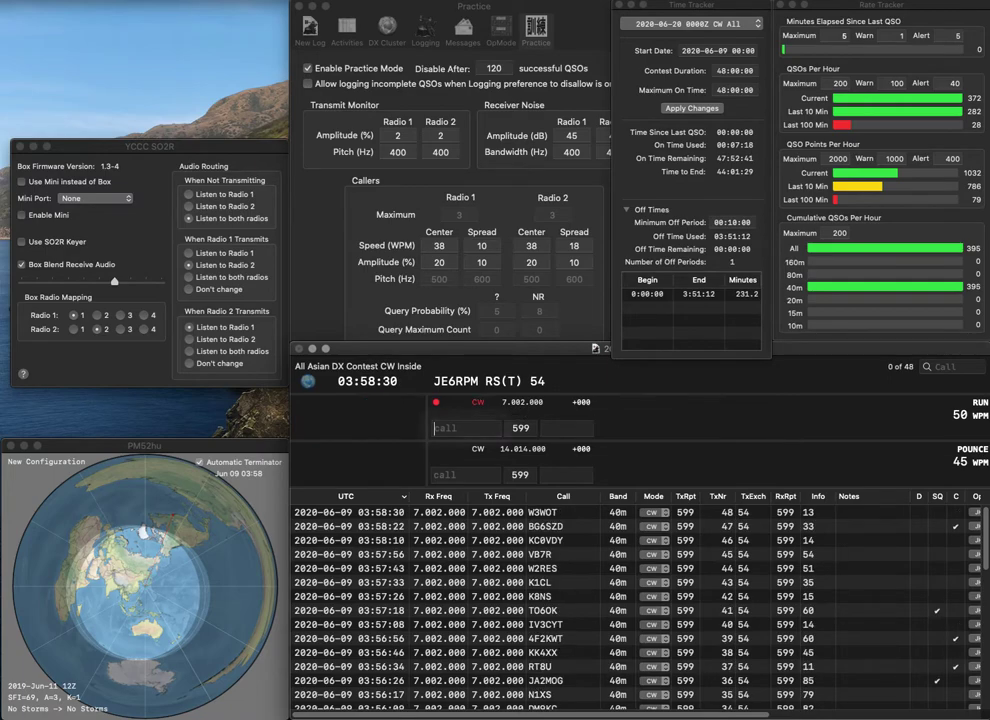
{"action": "type", "text": "K3SWZ"}
{"action": "left_click", "coordinate": [567, 428]}
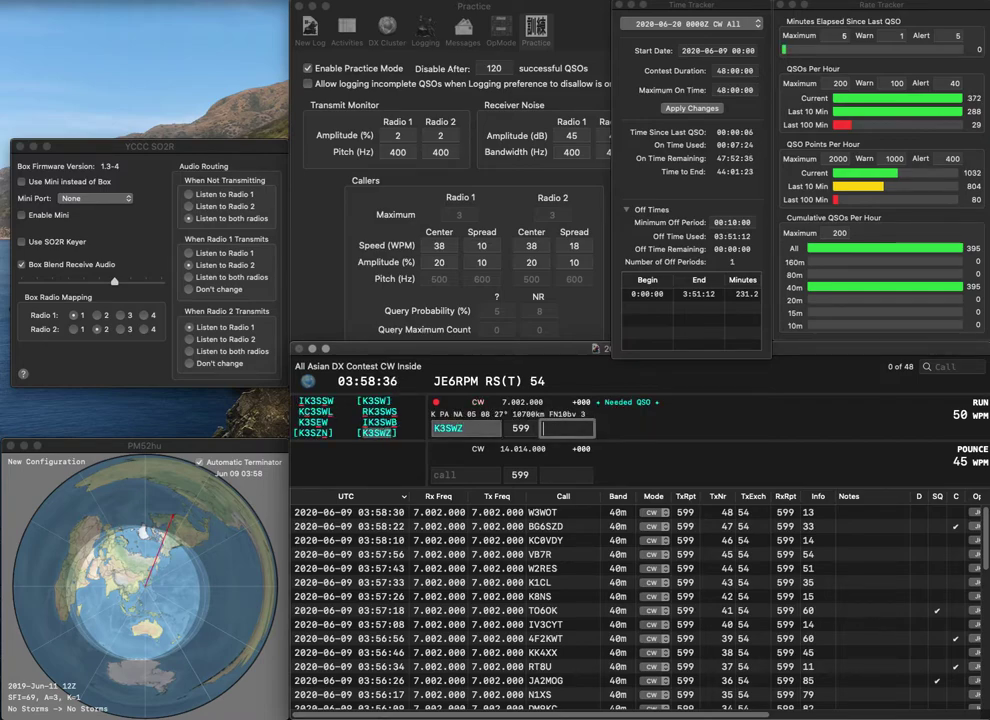
{"action": "type", "text": "42"}
{"action": "key", "text": "Return"}
- Work station KD4QMS on the 7.002 MHz run radio and log the contact with received exchange 04
{"action": "type", "text": "KD"}
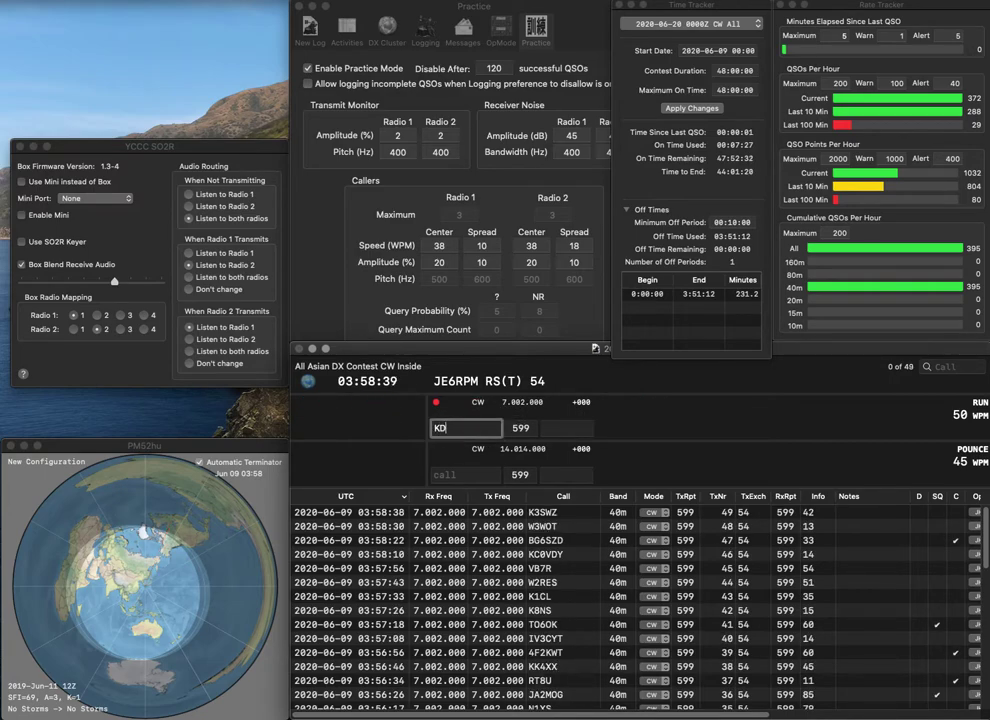
{"action": "key", "text": "BackSpace"}
{"action": "type", "text": "D4QMS"}
{"action": "key", "text": "space"}
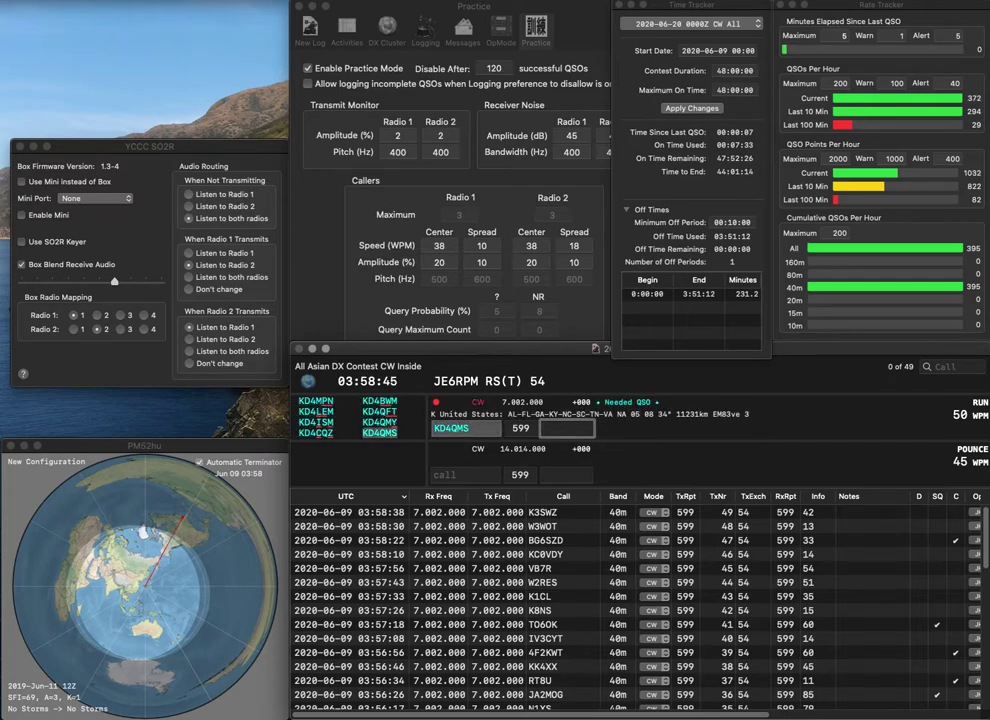
{"action": "type", "text": "04"}
{"action": "key", "text": "Return"}
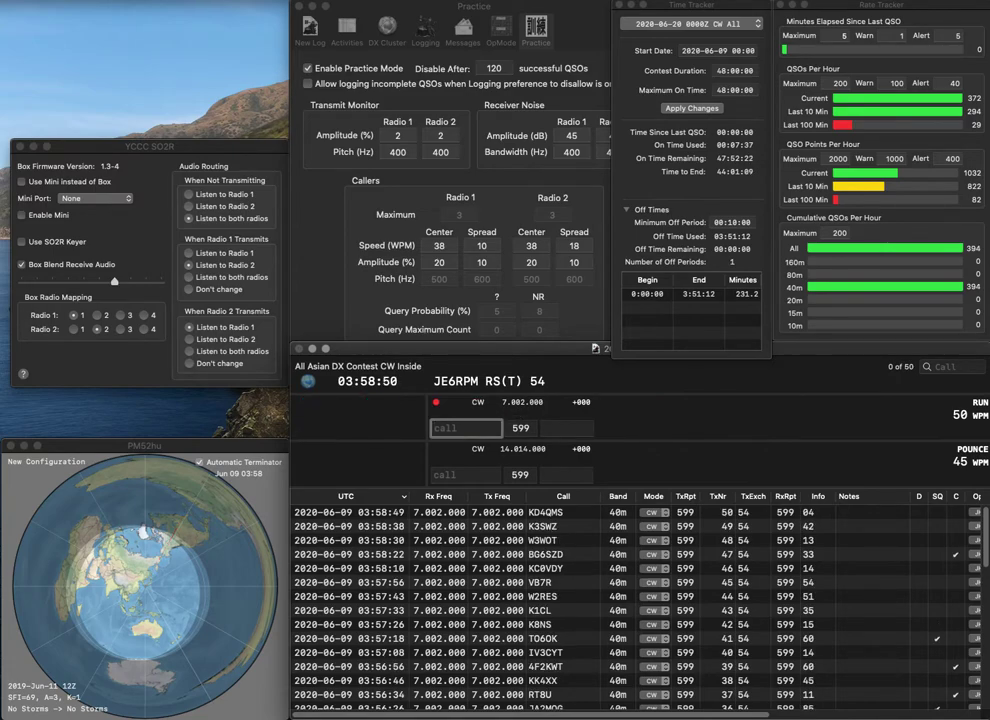
- Work station YO4MM on the 7.002 MHz run radio and log the contact with received exchange 46
{"action": "type", "text": "YO4MM"}
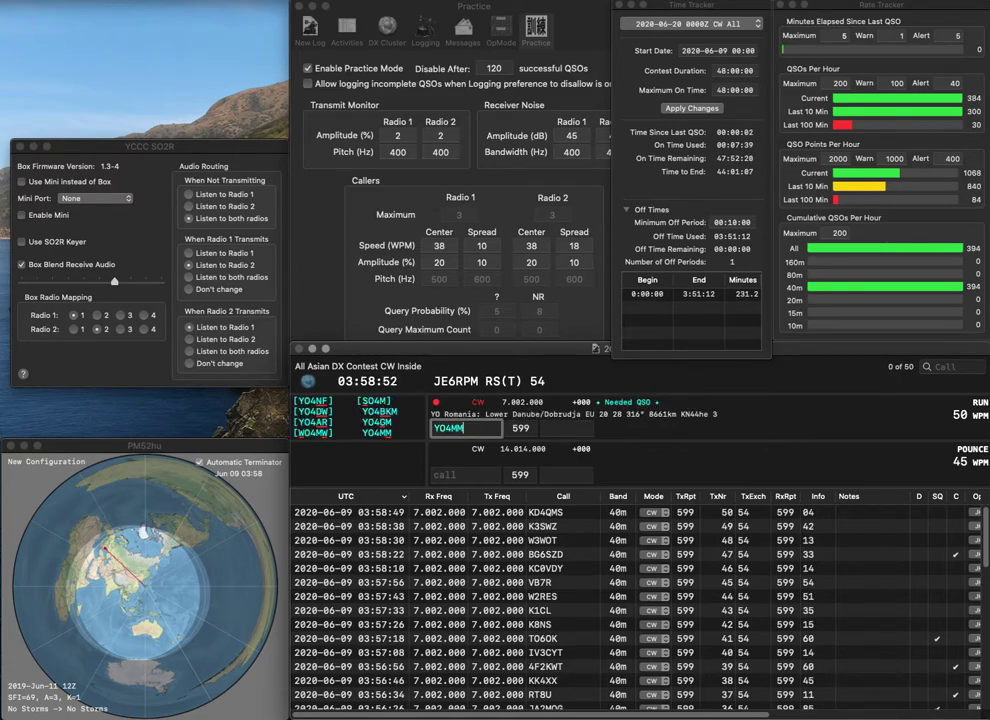
{"action": "key", "text": "space"}
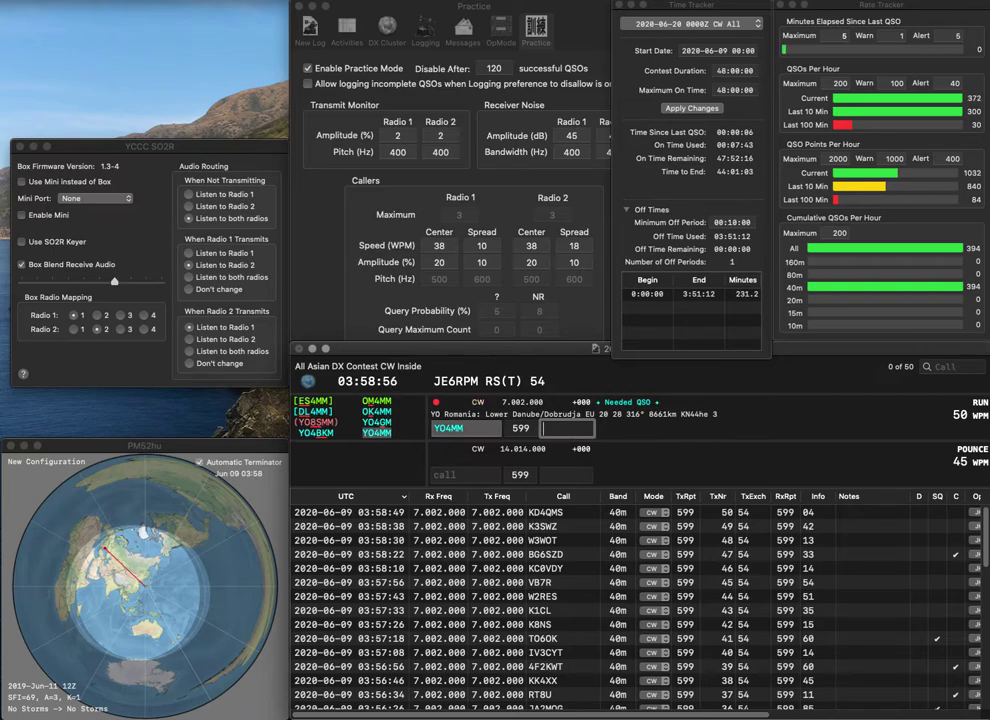
{"action": "type", "text": "46"}
{"action": "key", "text": "Return"}
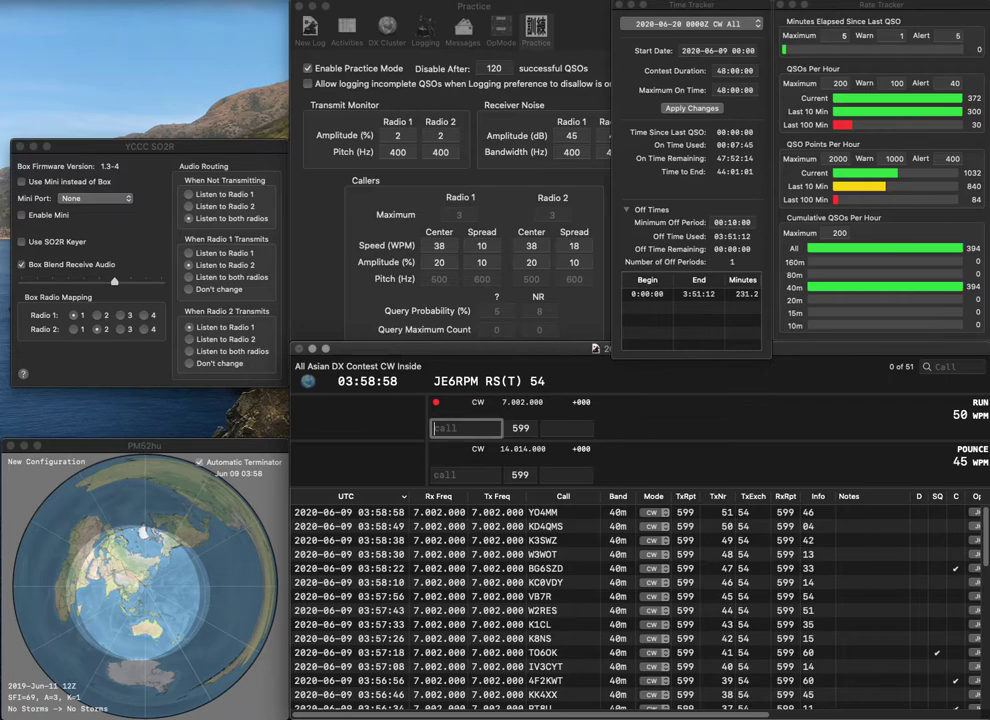
{"action": "type", "text": "XA"}
{"action": "key", "text": "Left"}
{"action": "key", "text": "Left"}
{"action": "type", "text": "EA5"}
{"action": "key", "text": "space"}
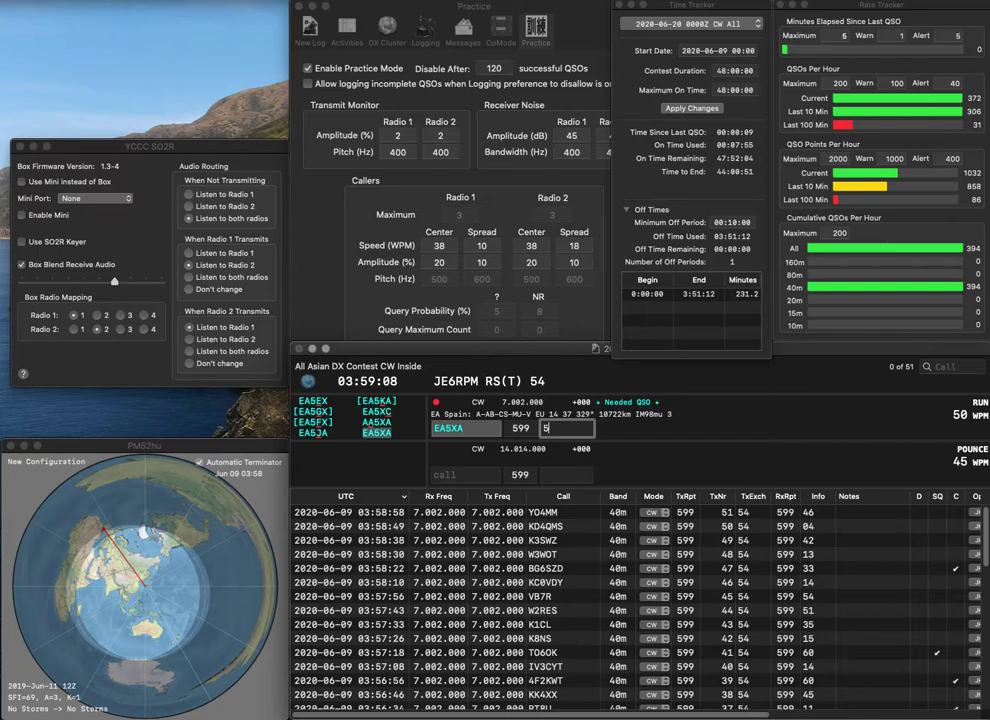
{"action": "type", "text": "55"}
{"action": "key", "text": "Return"}
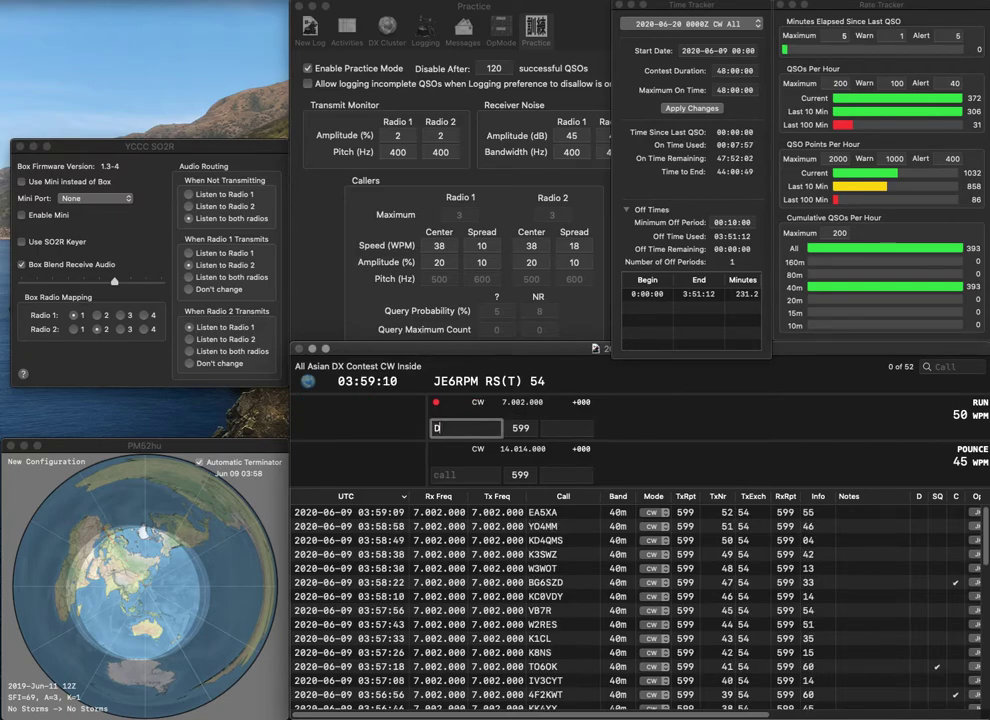
- Work station DL1DV on the 7.002 MHz run radio and log the contact with received exchange 62
{"action": "type", "text": "DL1D"}
{"action": "type", "text": "U"}
{"action": "key", "text": "BackSpace"}
{"action": "type", "text": "V"}
{"action": "key", "text": "space"}
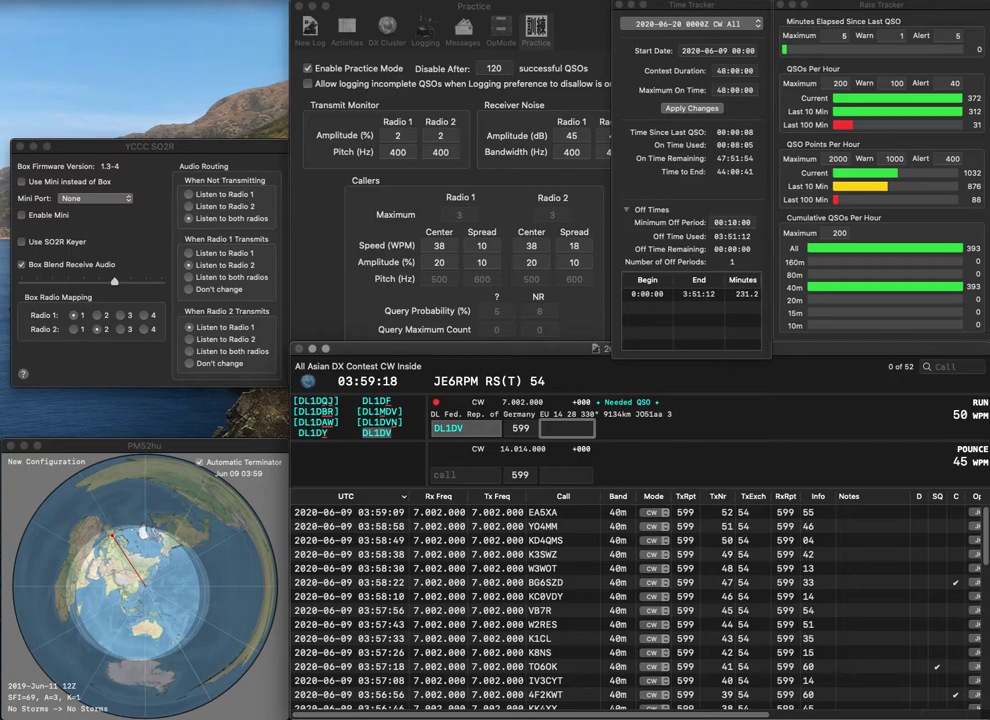
{"action": "type", "text": "62"}
{"action": "key", "text": "Return"}
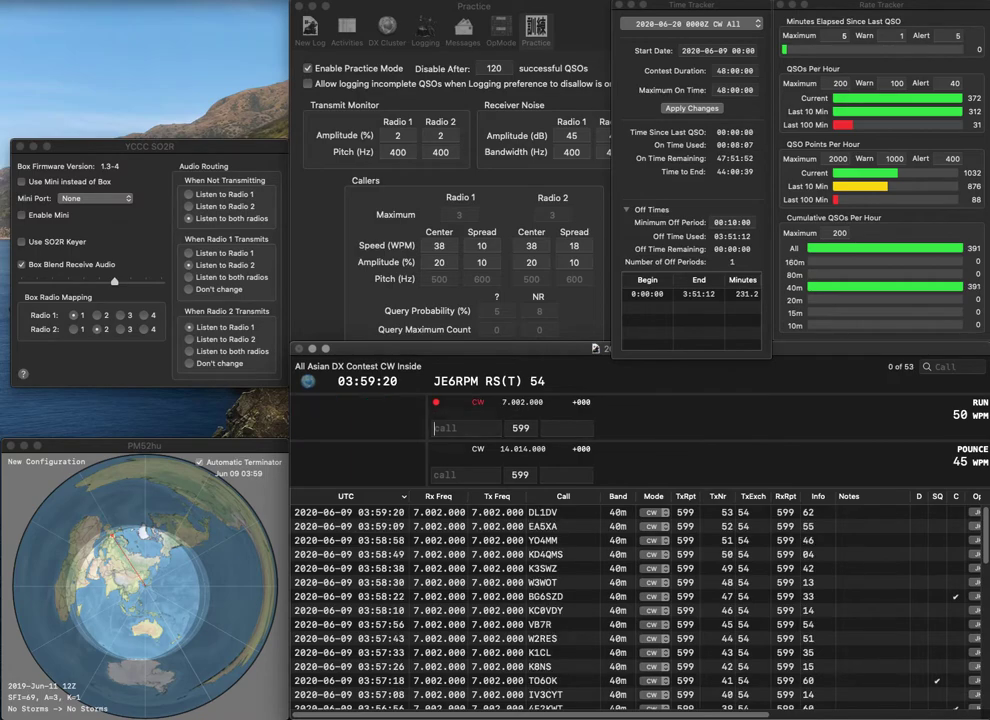
- Work station YT1Q on the 7.002 MHz run radio and log the contact with received exchange 89
{"action": "type", "text": "YT1Q"}
{"action": "key", "text": "space"}
{"action": "type", "text": "63"}
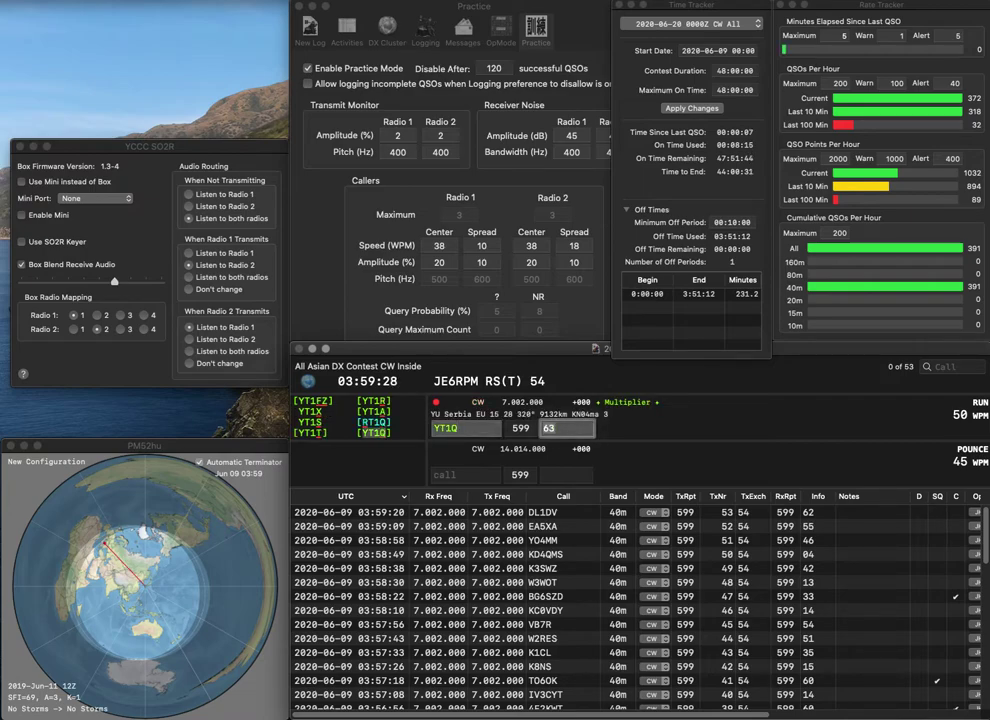
{"action": "type", "text": "89"}
{"action": "key", "text": "Return"}
- Work station G3LIK on the 7.002 MHz run radio and log the contact with received exchange 94
{"action": "type", "text": "G3LIK"}
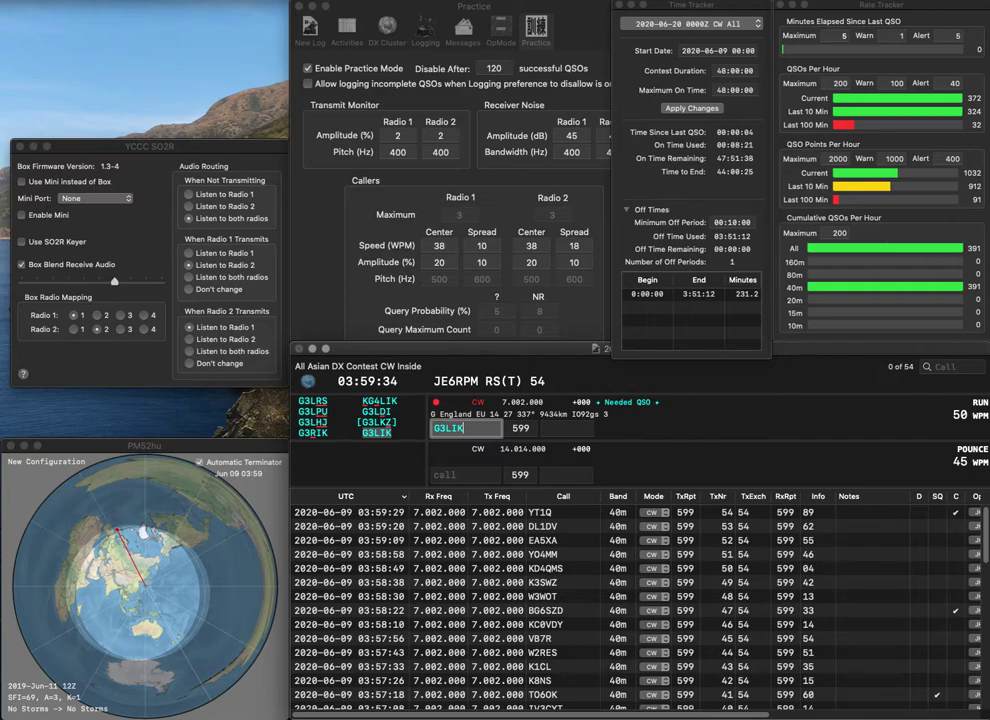
{"action": "key", "text": "Return"}
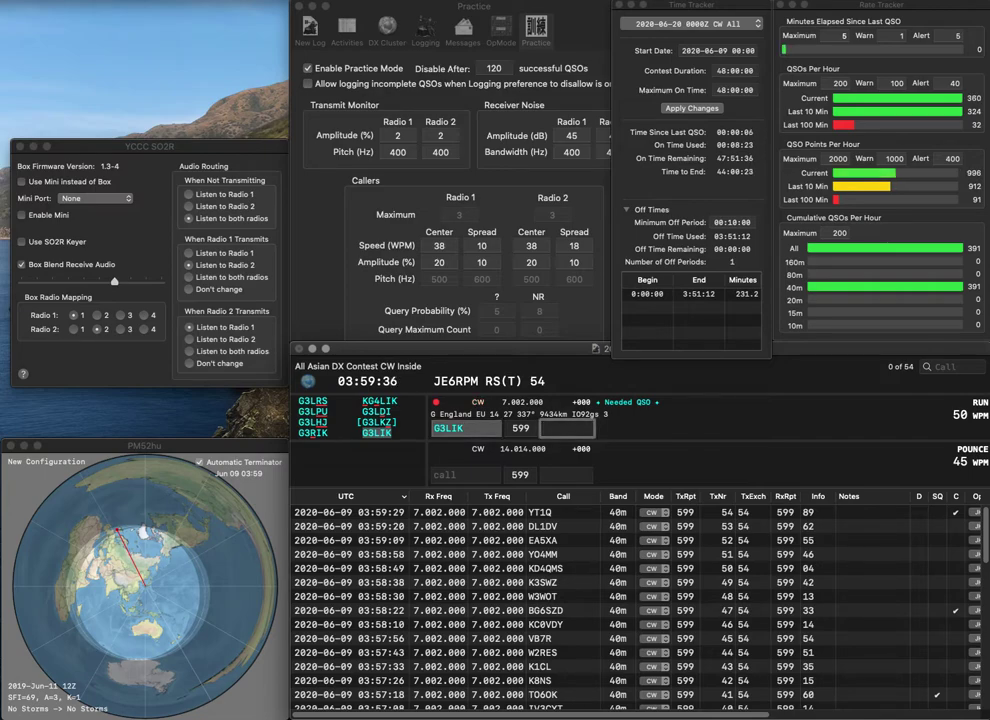
{"action": "type", "text": "94"}
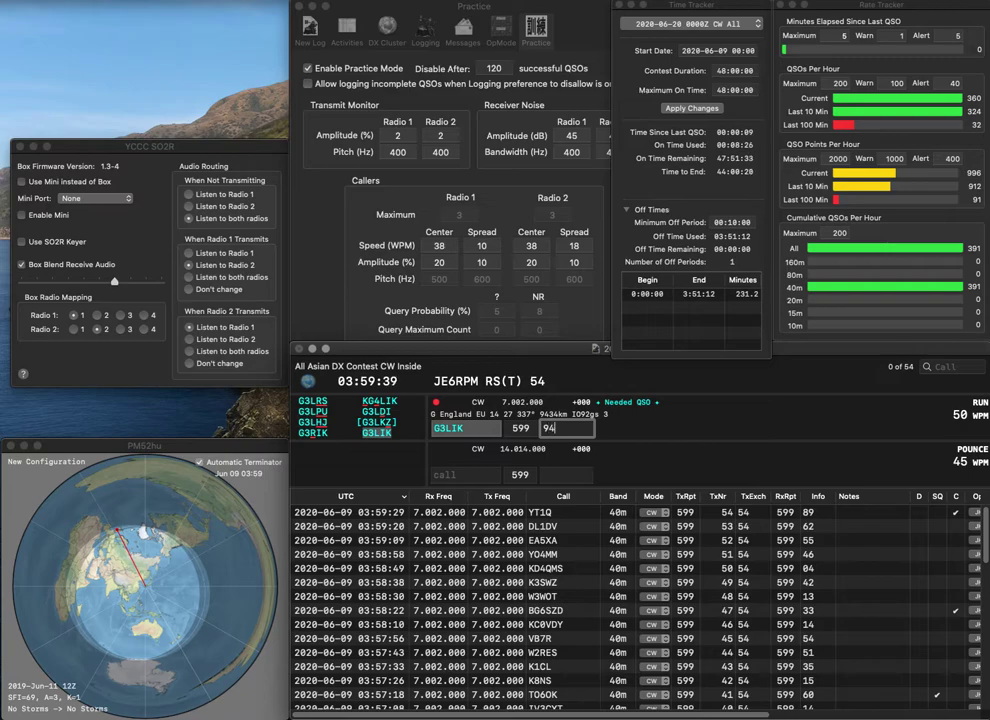
{"action": "key", "text": "Return"}
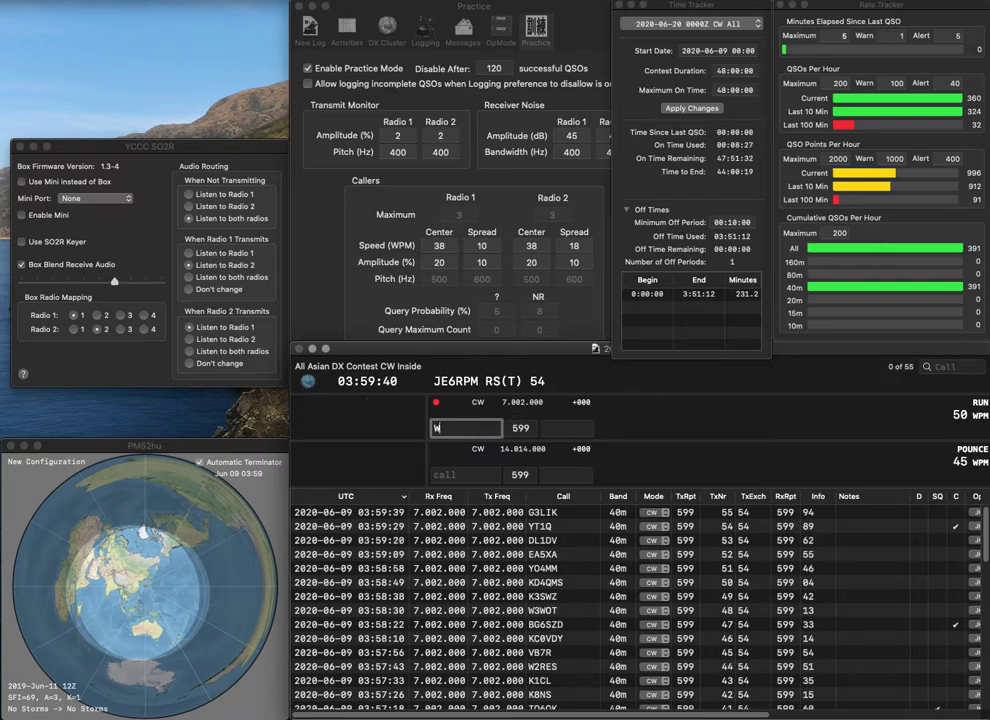
{"action": "type", "text": "W9NC"}
{"action": "key", "text": "space"}
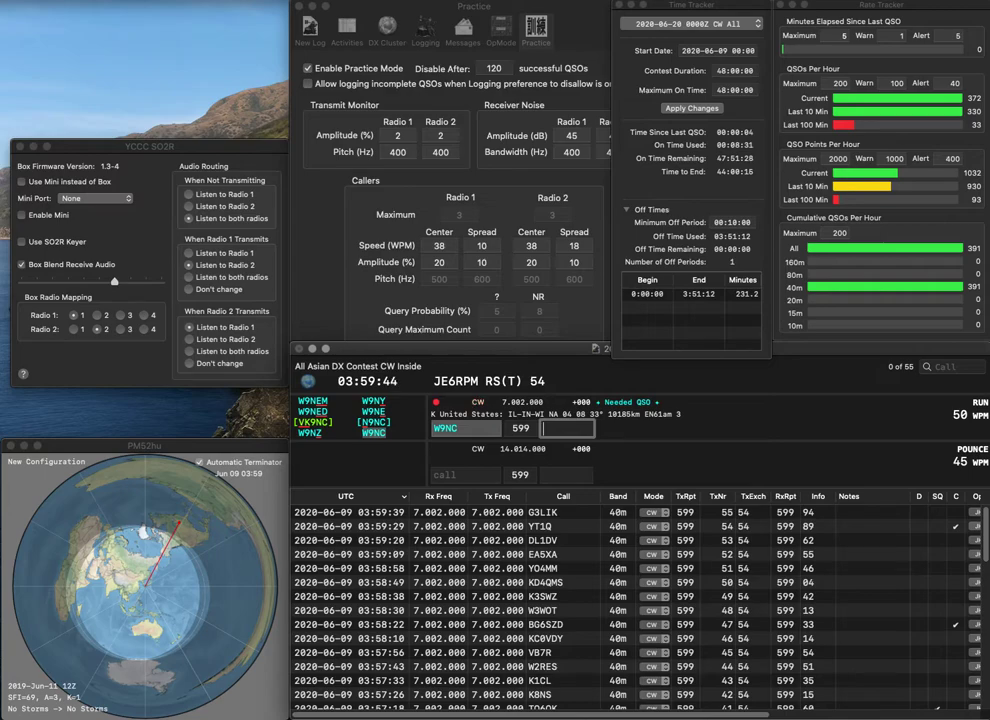
{"action": "type", "text": "78"}
{"action": "key", "text": "Return"}
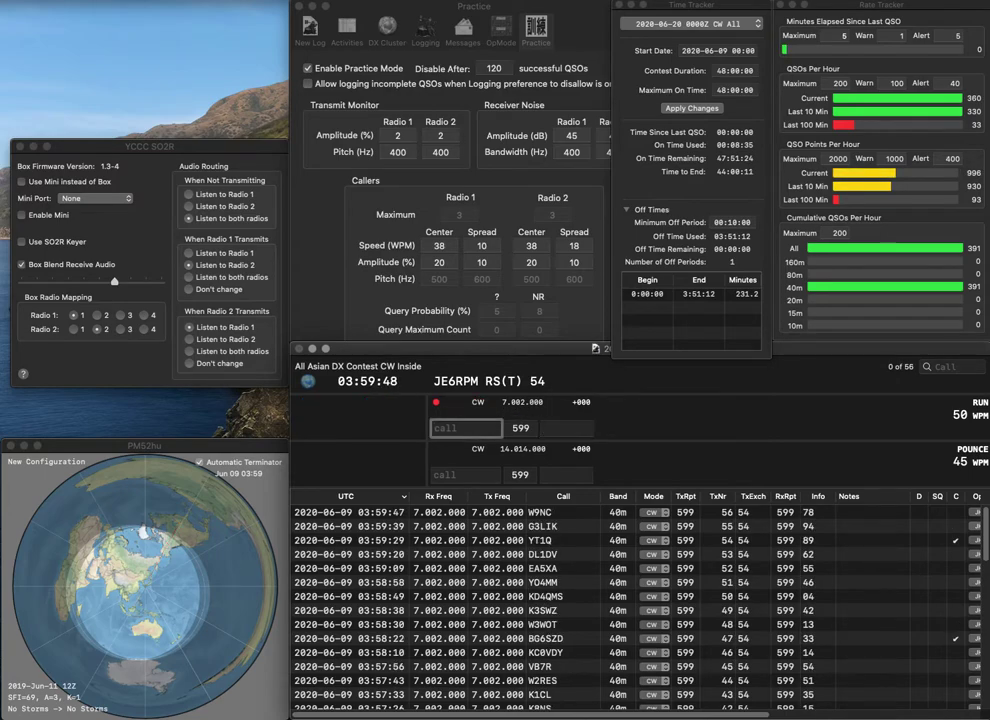
{"action": "type", "text": "PY2"}
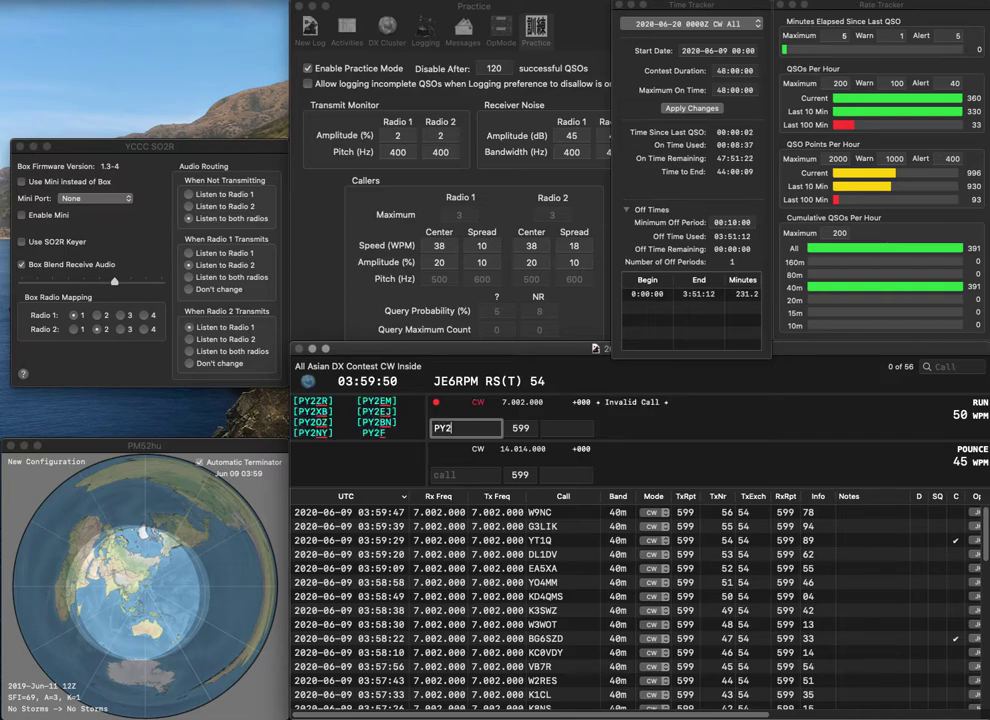
{"action": "type", "text": "OKB"}
{"action": "key", "text": "space"}
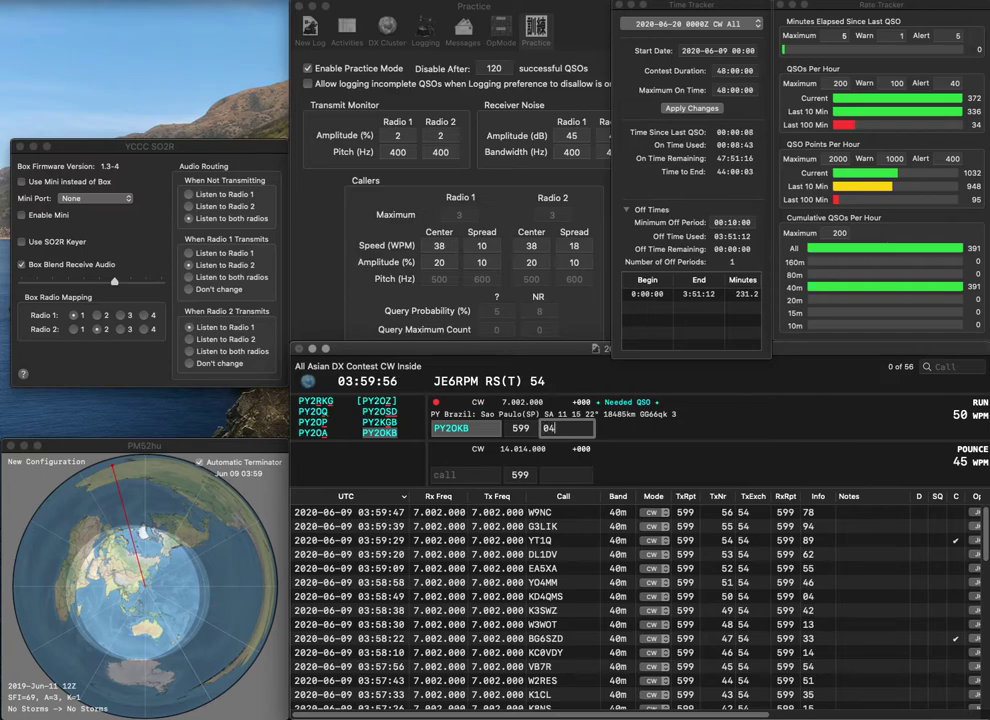
{"action": "type", "text": "04"}
{"action": "key", "text": "Return"}
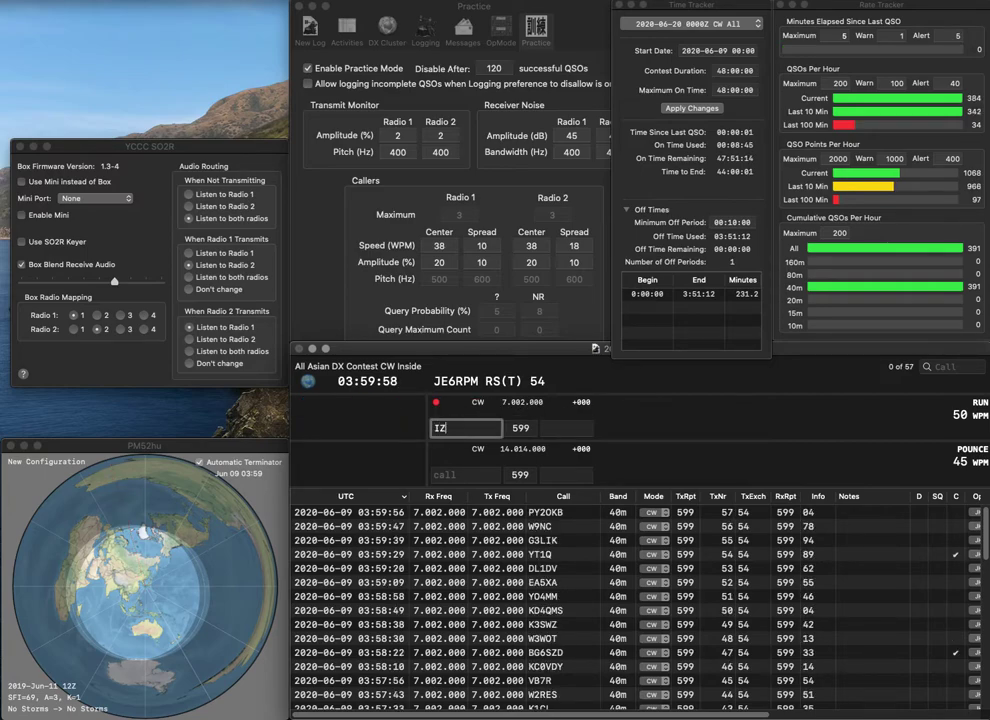
{"action": "type", "text": "IZ2"}
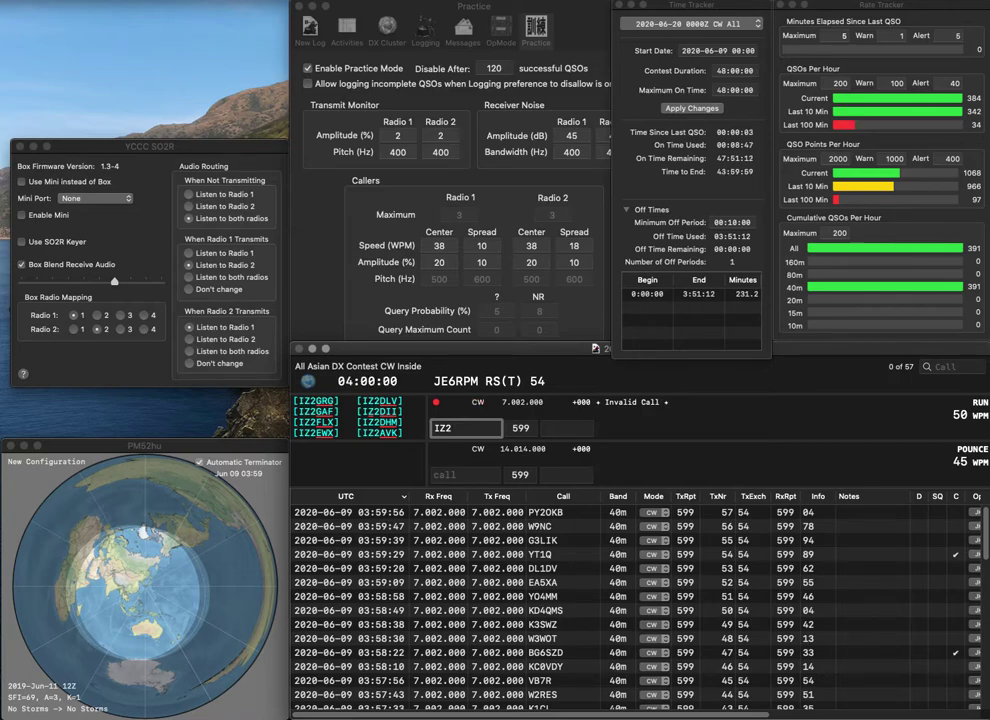
{"action": "type", "text": "BKC"}
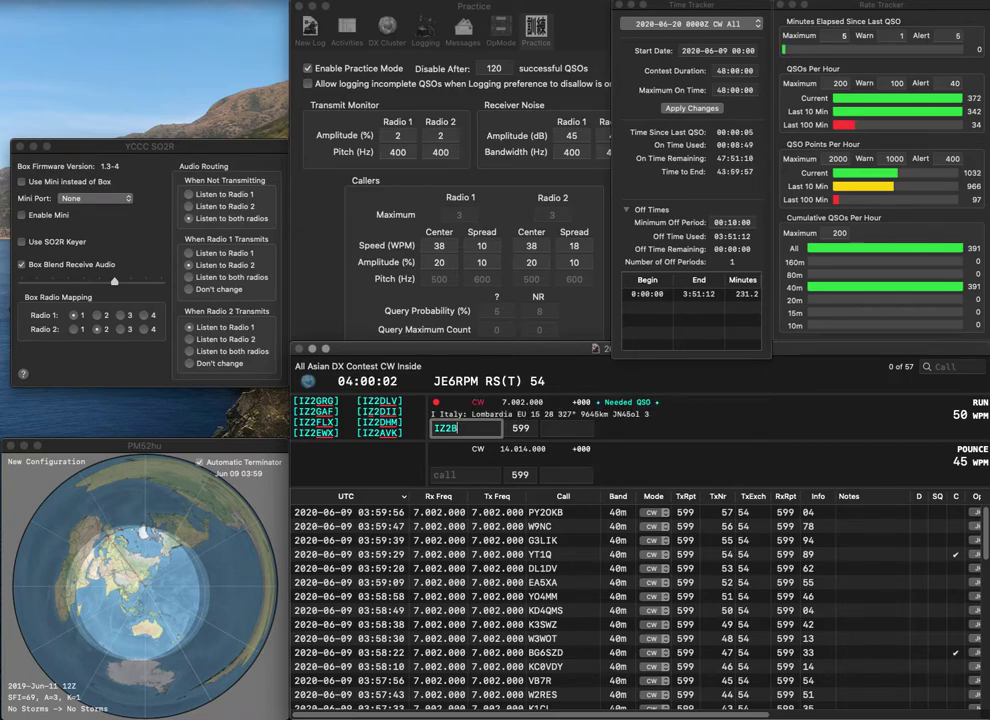
{"action": "key", "text": "space"}
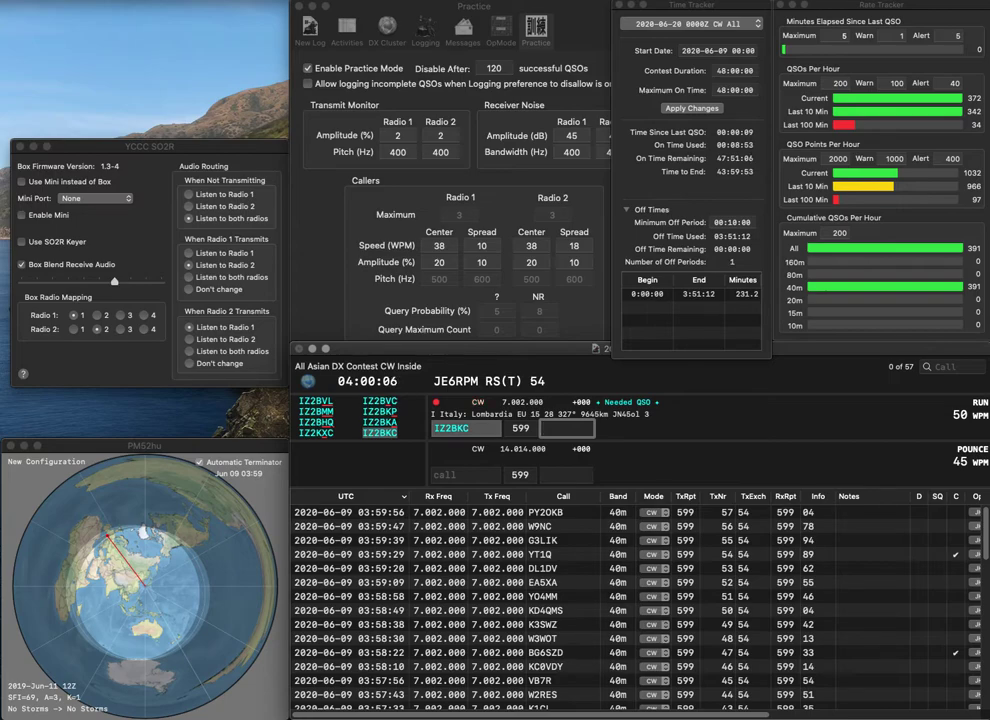
{"action": "type", "text": "27"}
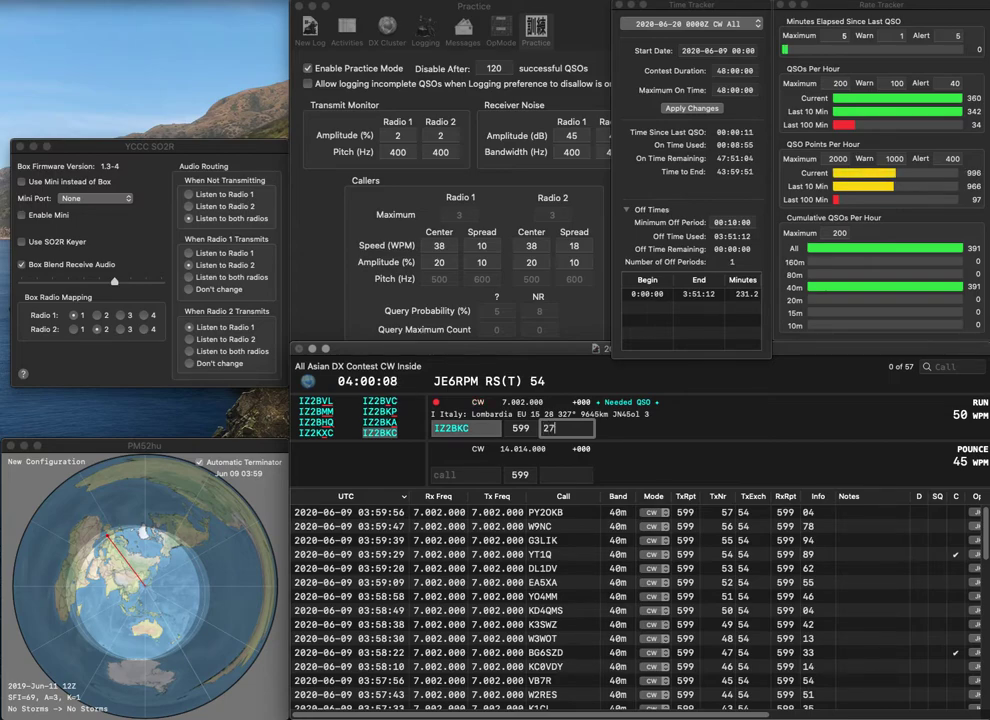
{"action": "key", "text": "Return"}
- Answer the next caller on the 7.002 MHz run radio as YU5DX, and correct the call to YU6DX
{"action": "type", "text": "YU"}
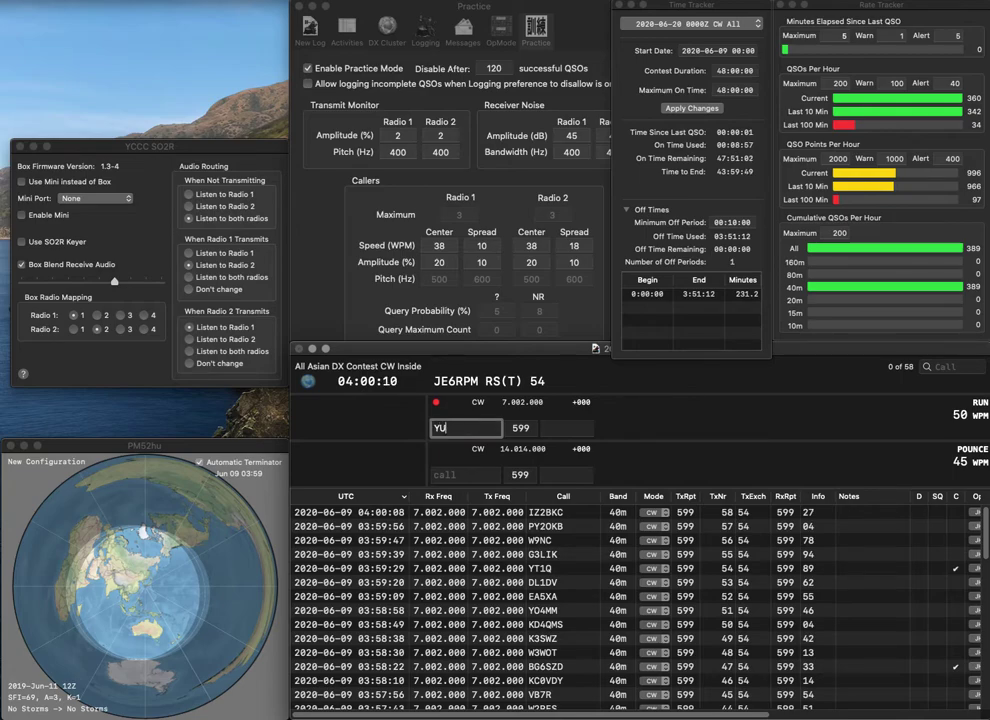
{"action": "type", "text": "5DX"}
{"action": "key", "text": "space"}
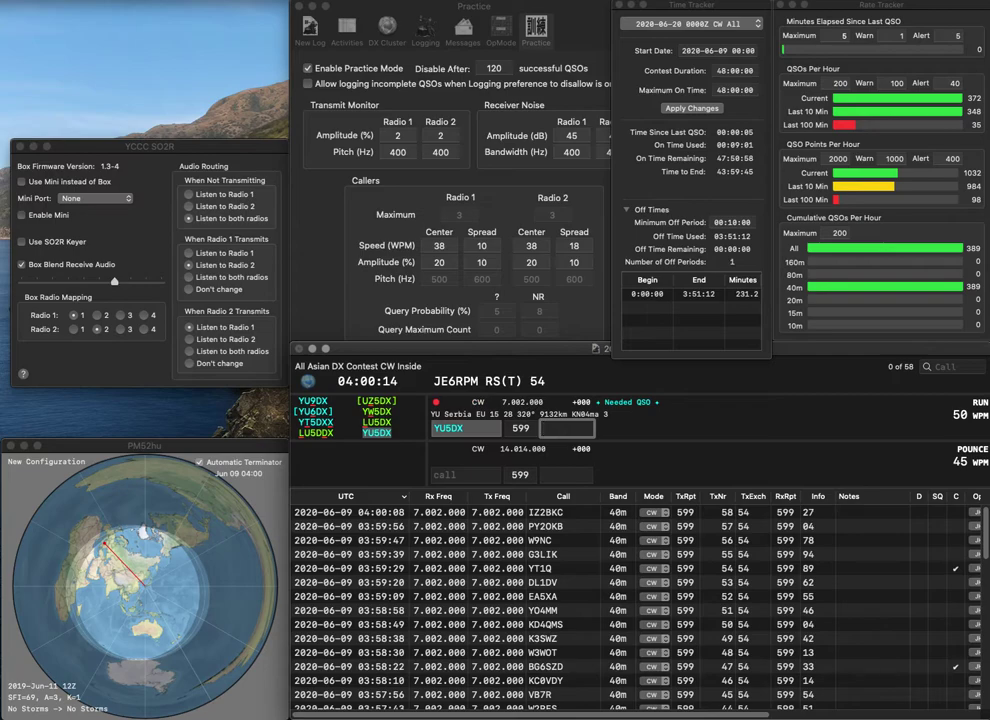
{"action": "left_click", "coordinate": [455, 428]}
{"action": "type", "text": "6"}
{"action": "key", "text": "Left"}
{"action": "key", "text": "BackSpace"}
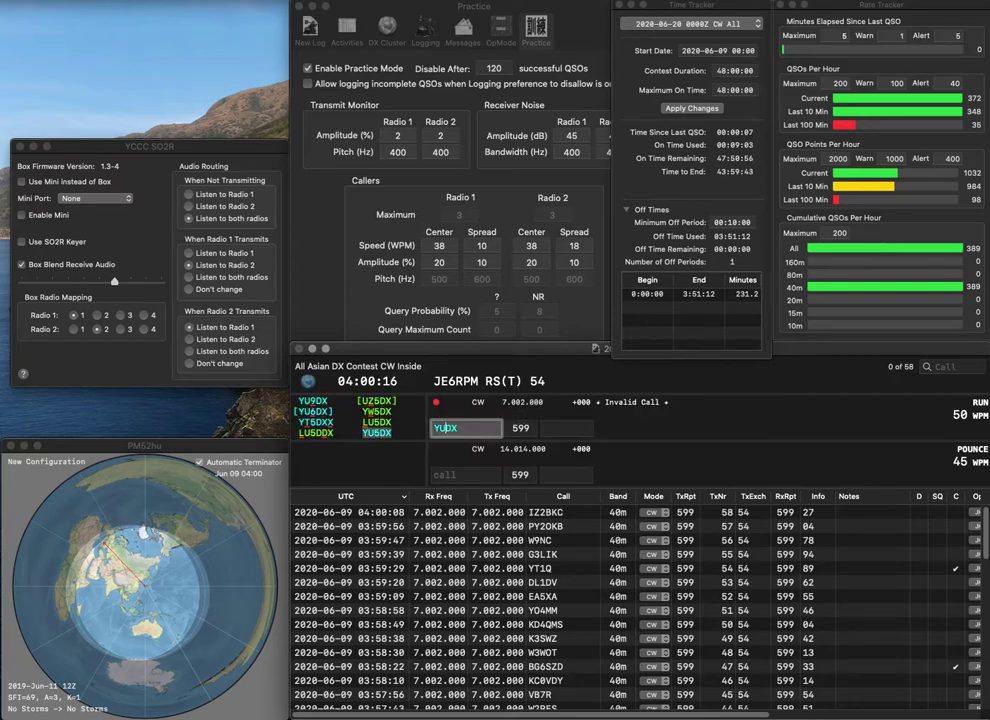
{"action": "key", "text": "space"}
{"action": "type", "text": "36"}
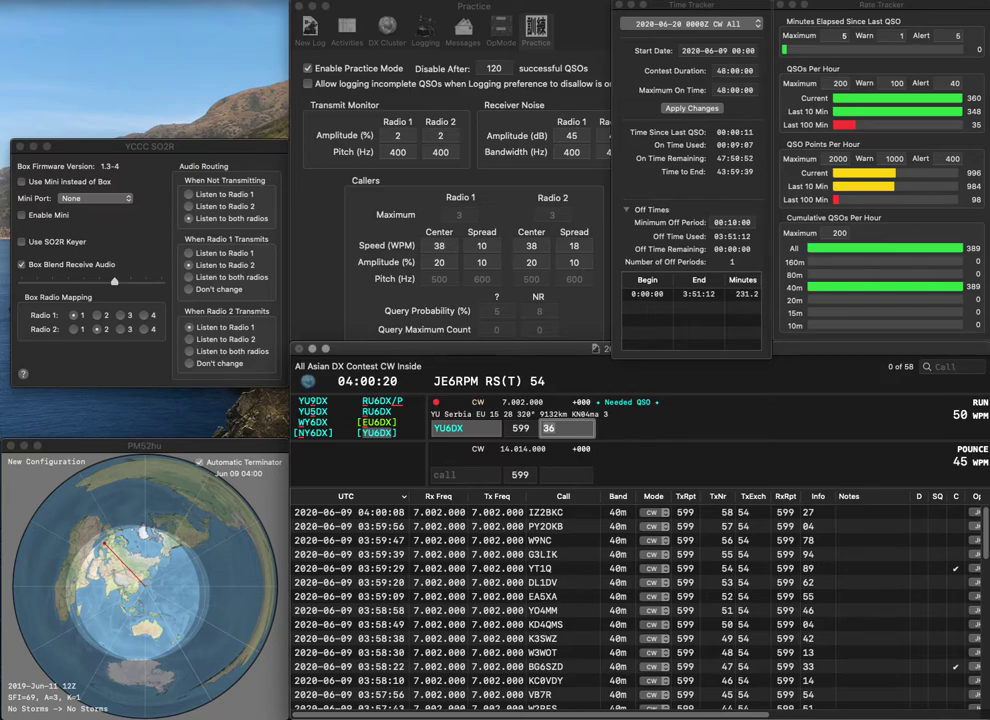
{"action": "key", "text": "BackSpace"}
{"action": "key", "text": "BackSpace"}
{"action": "type", "text": "28"}
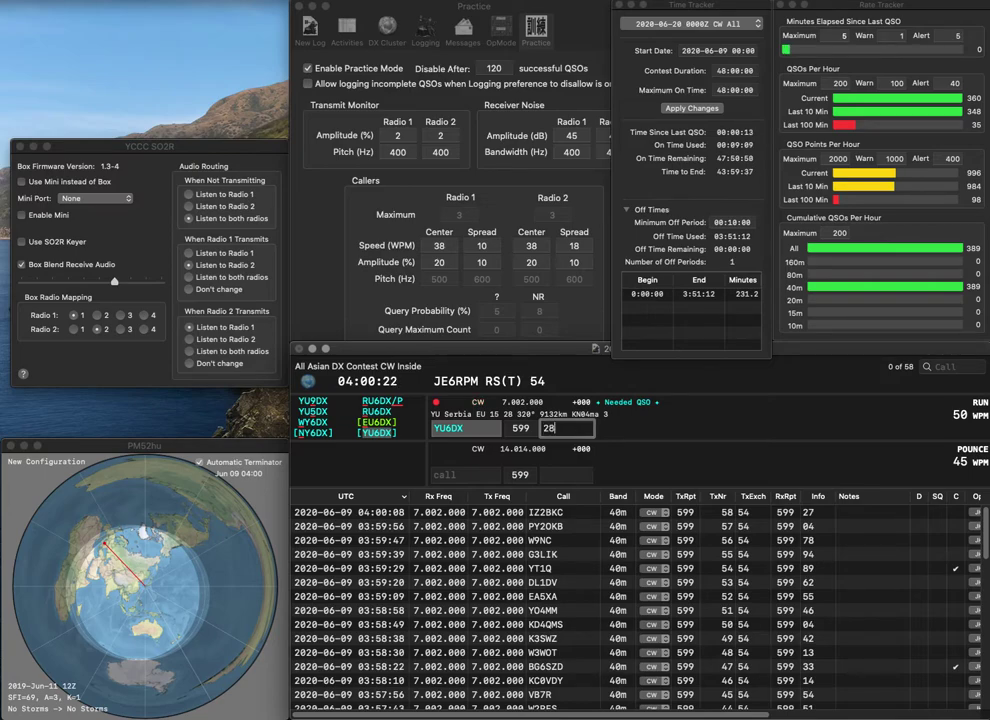
{"action": "key", "text": "Return"}
{"action": "type", "text": "HB9"}
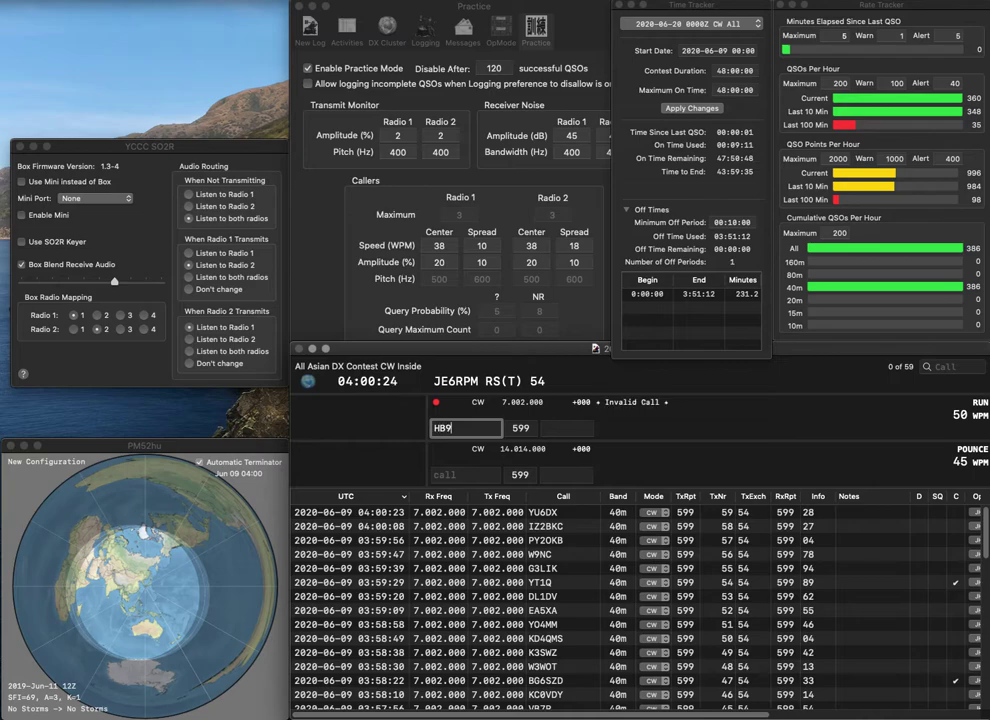
{"action": "type", "text": "OAB"}
{"action": "key", "text": "space"}
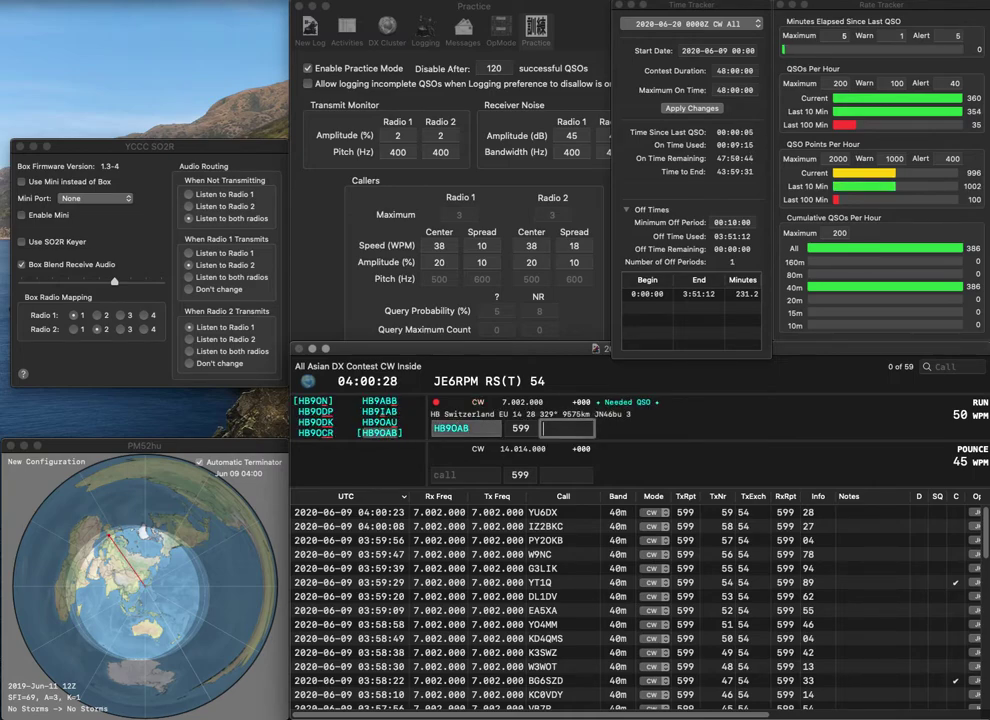
{"action": "type", "text": "54"}
{"action": "key", "text": "Return"}
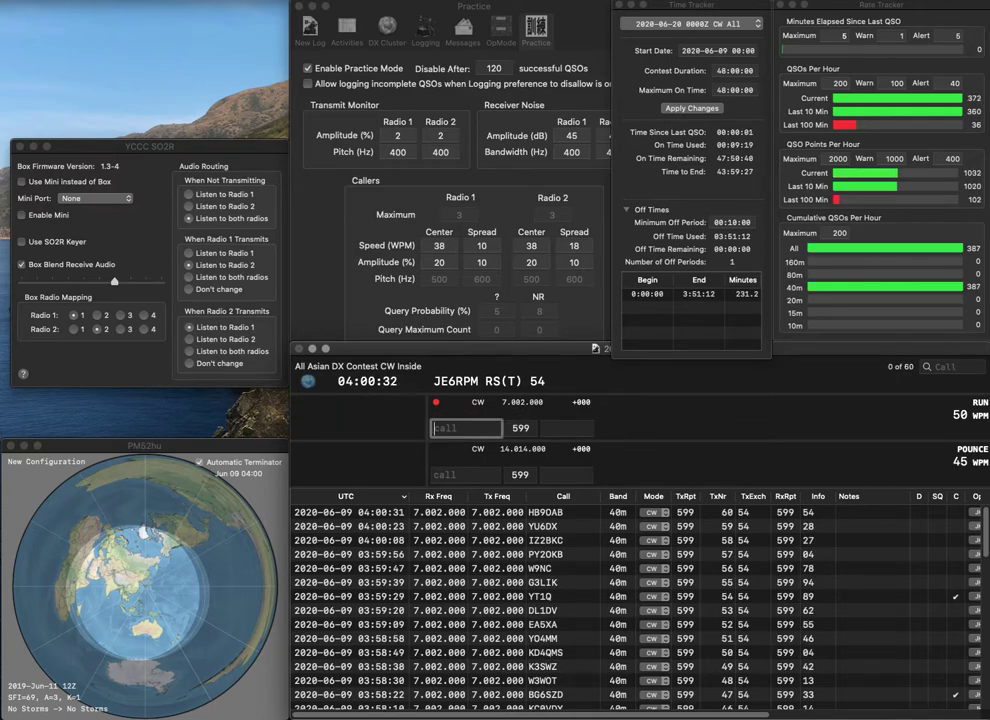
- Work station JR2MIO on the 7.002 MHz run radio and log the contact with received exchange 10
{"action": "type", "text": "JR2MIO"}
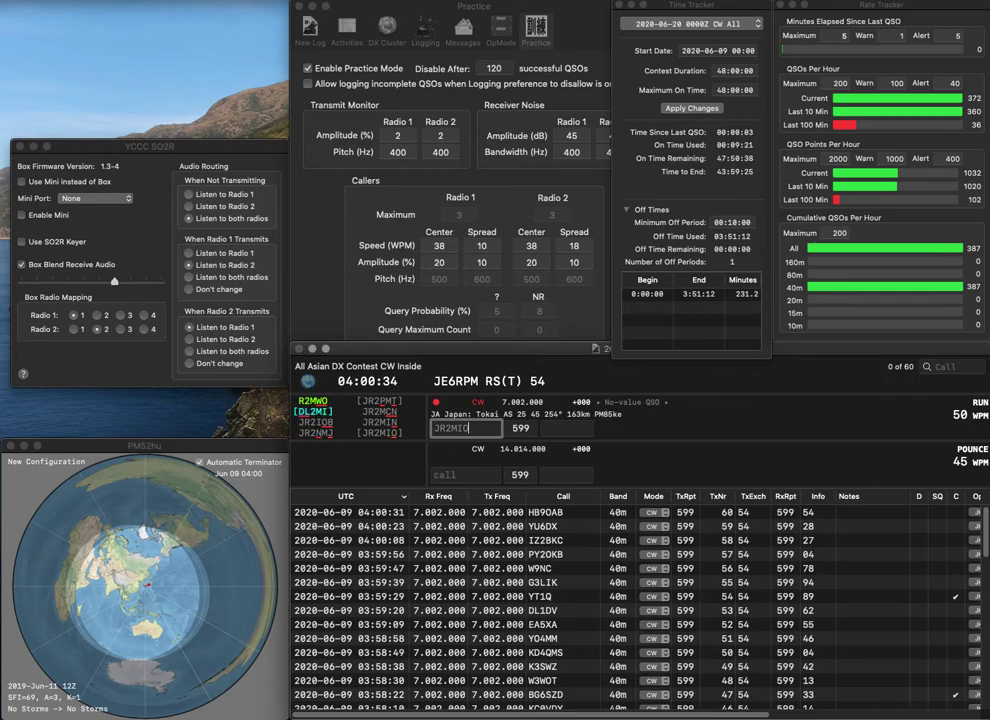
{"action": "key", "text": "space"}
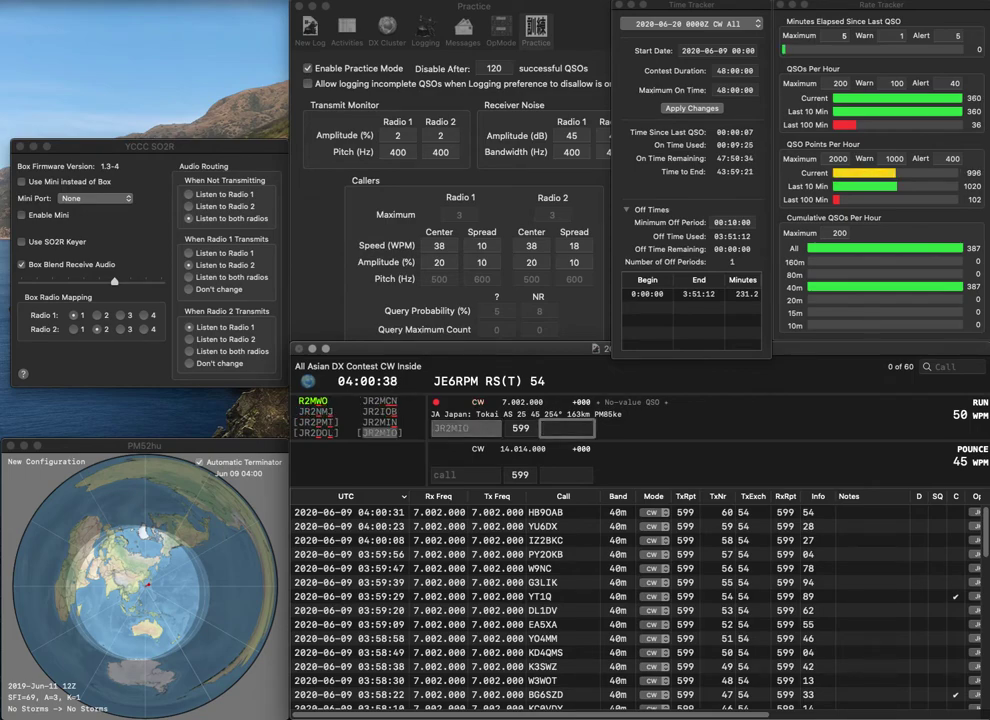
{"action": "key", "text": "Return"}
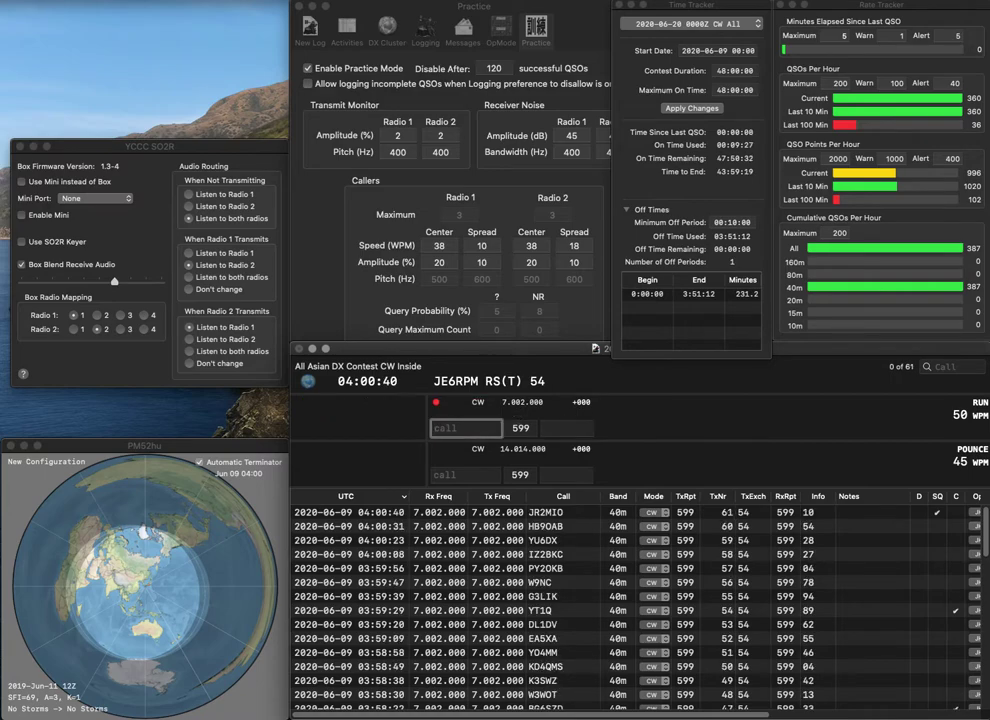
- Work station PD0ARI on the 7.002 MHz run radio and log the contact with received exchange 85
{"action": "type", "text": "PD0ARI"}
{"action": "key", "text": "space"}
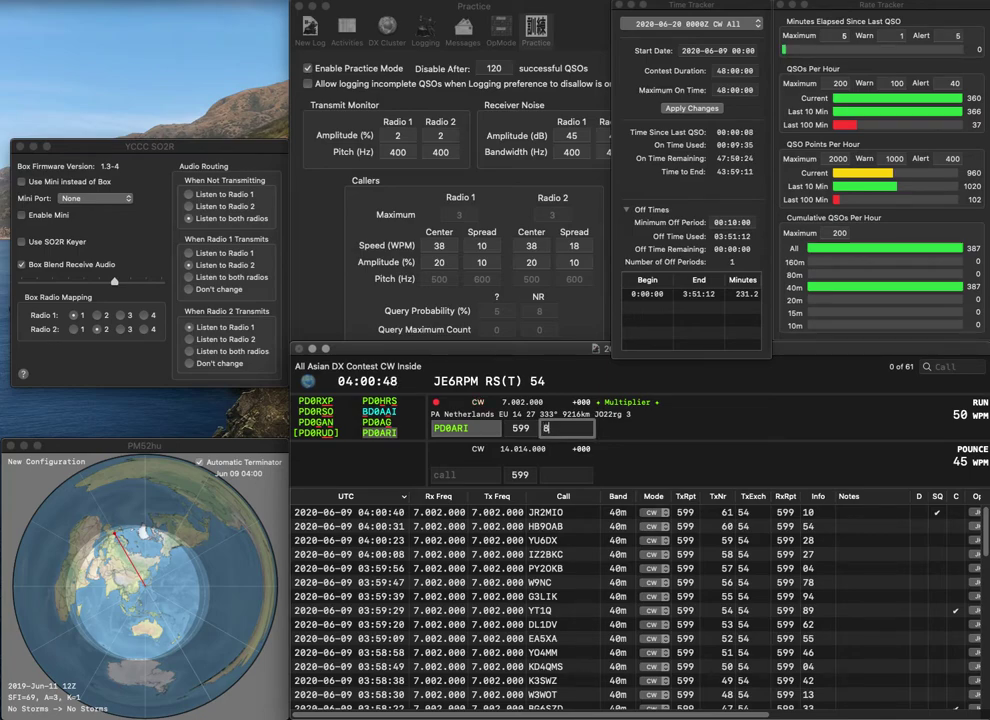
{"action": "key", "text": "Return"}
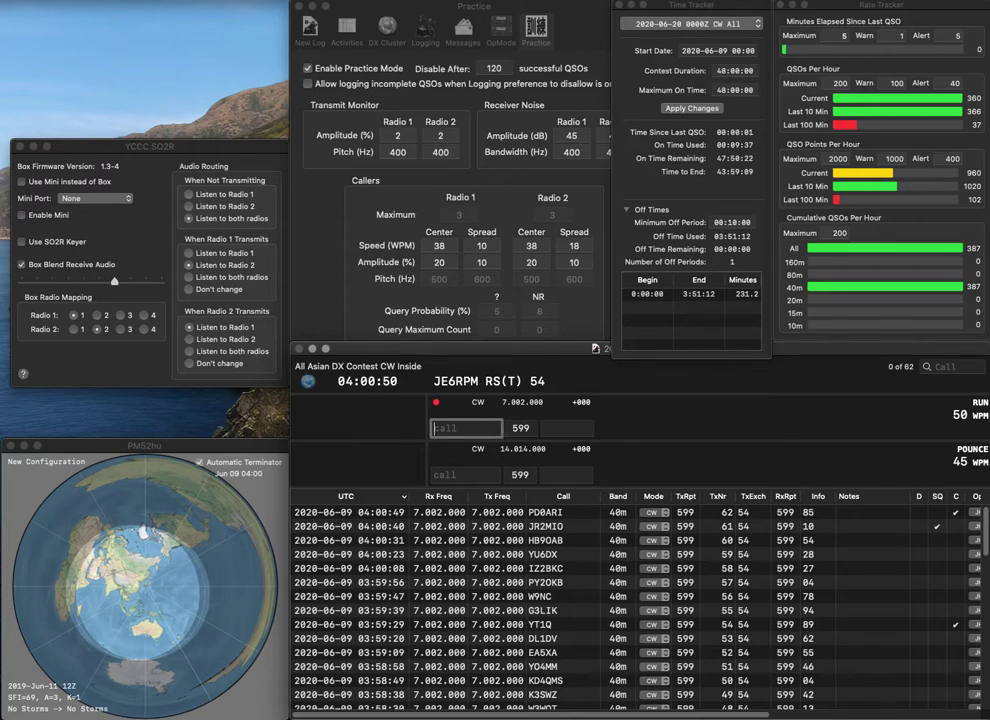
- Work station K0UH on the 7.002 MHz run radio and log the contact with received exchange 55
{"action": "type", "text": "K0UH"}
{"action": "key", "text": "Tab"}
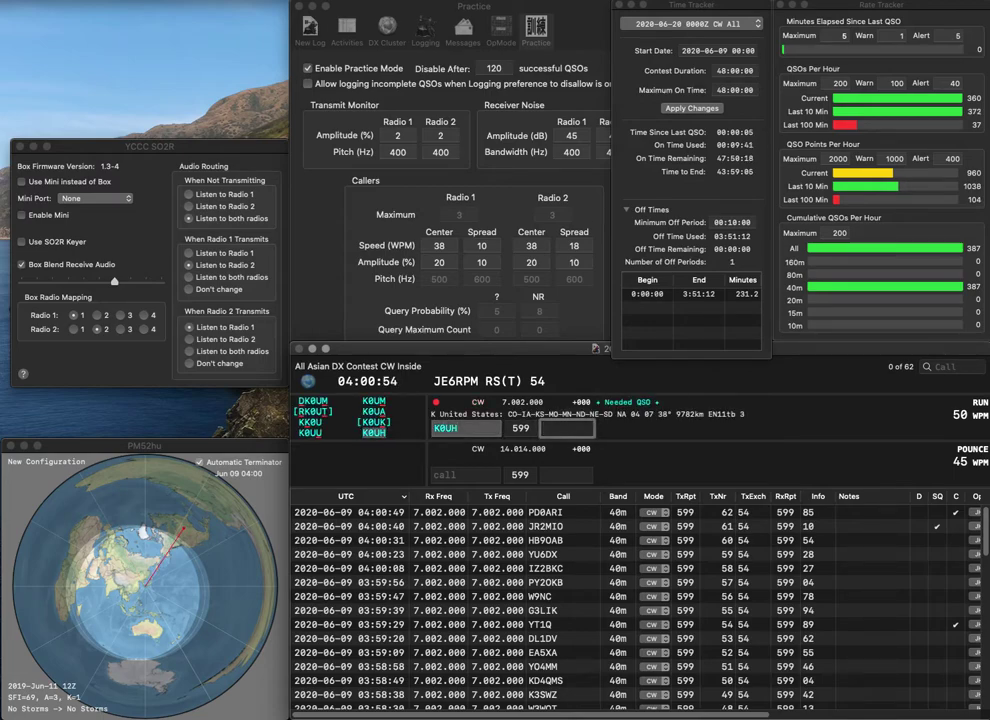
{"action": "type", "text": "55"}
{"action": "key", "text": "Return"}
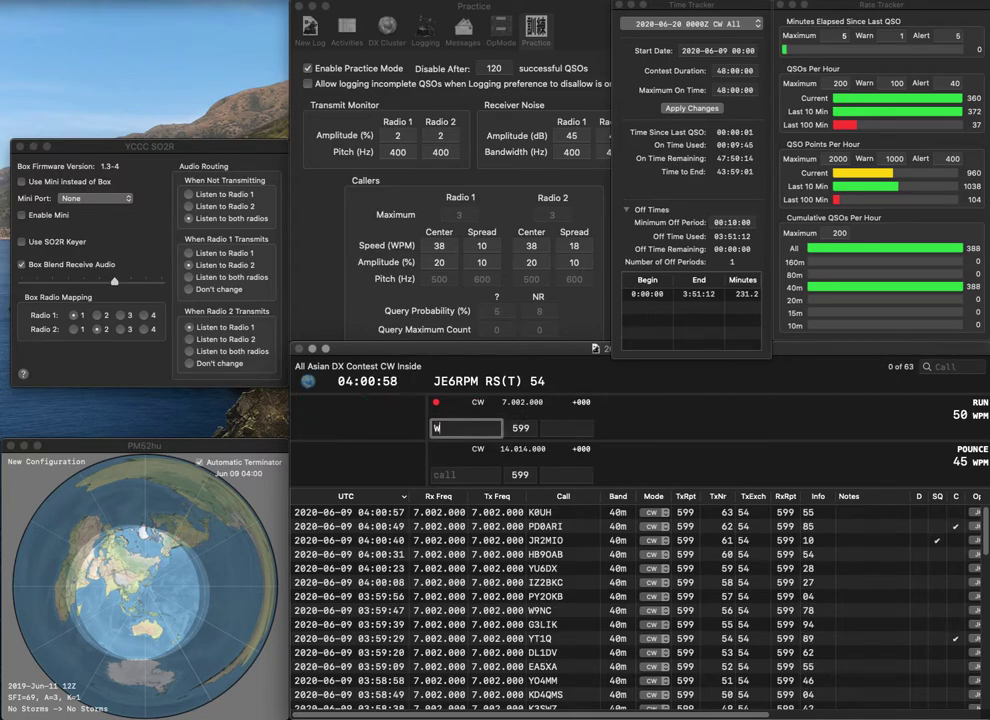
- Work station W8PE on the 7.002 MHz run radio and log the contact with received exchange 41
{"action": "type", "text": "W8PE"}
{"action": "key", "text": "Tab"}
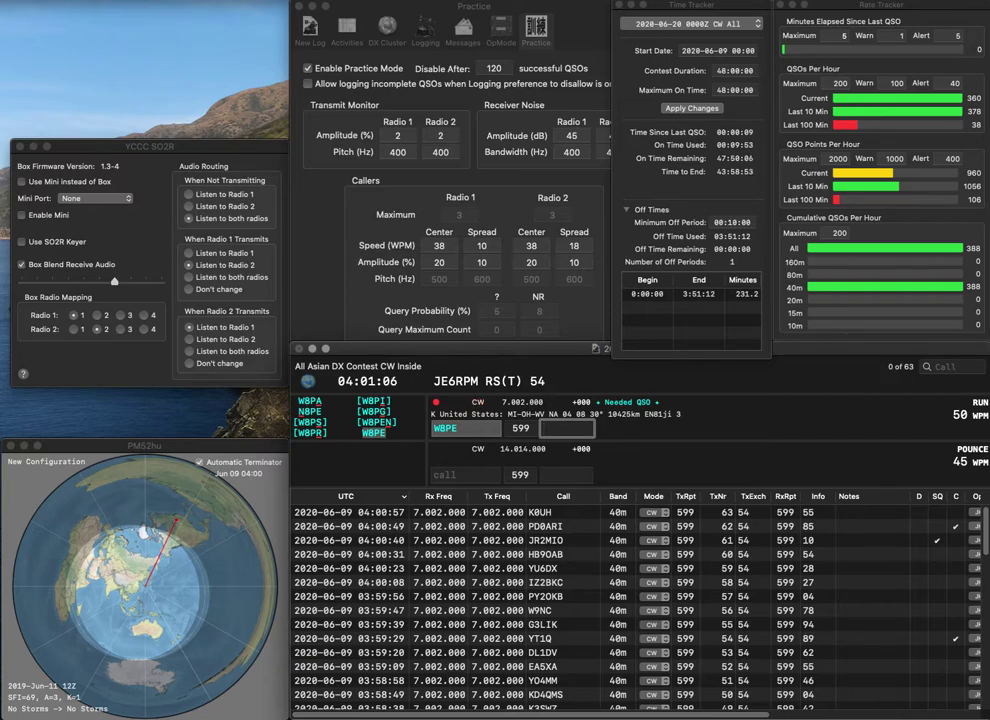
{"action": "type", "text": "41"}
{"action": "key", "text": "Return"}
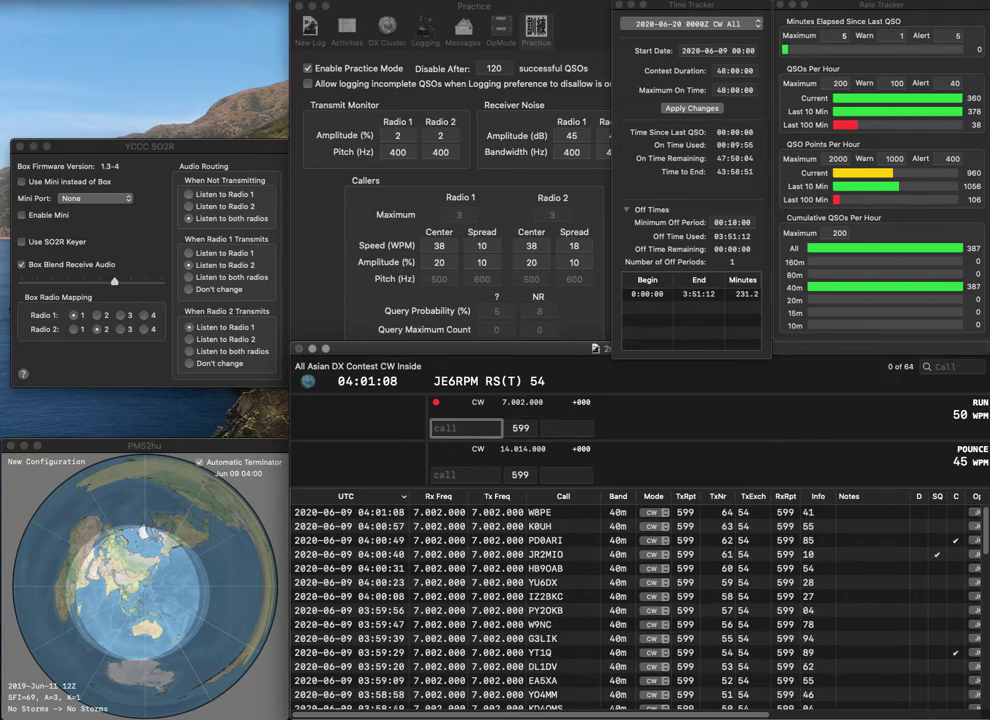
{"action": "type", "text": "M"}
{"action": "key", "text": "BackSpace"}
{"action": "type", "text": "ED1DJ"}
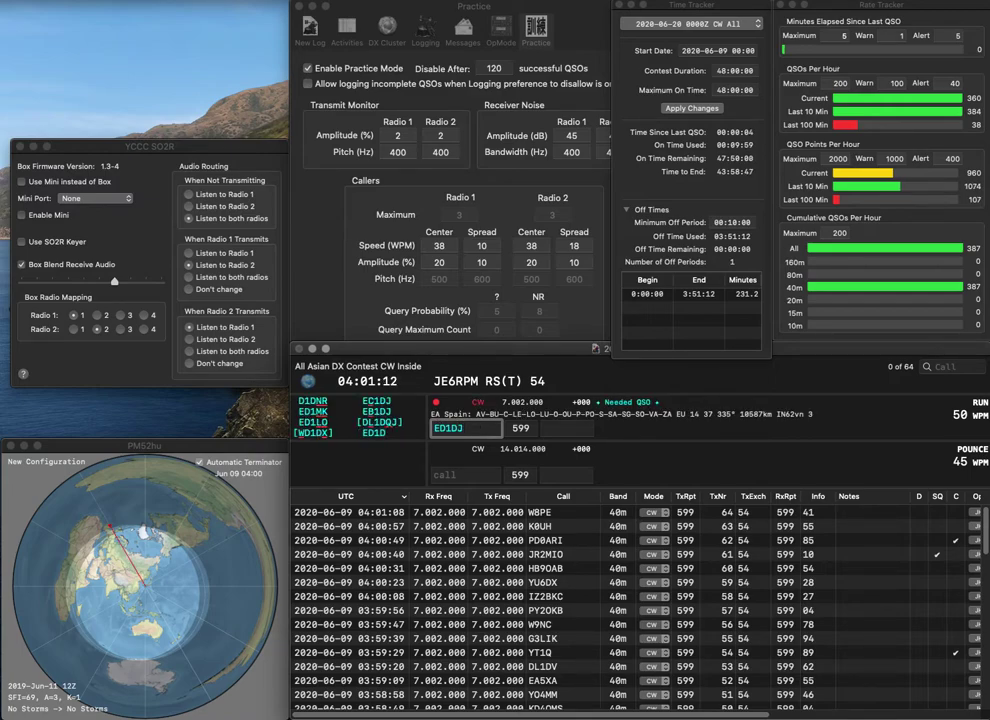
{"action": "key", "text": "Right"}
{"action": "key", "text": "Delete"}
{"action": "type", "text": "B"}
{"action": "key", "text": "Return"}
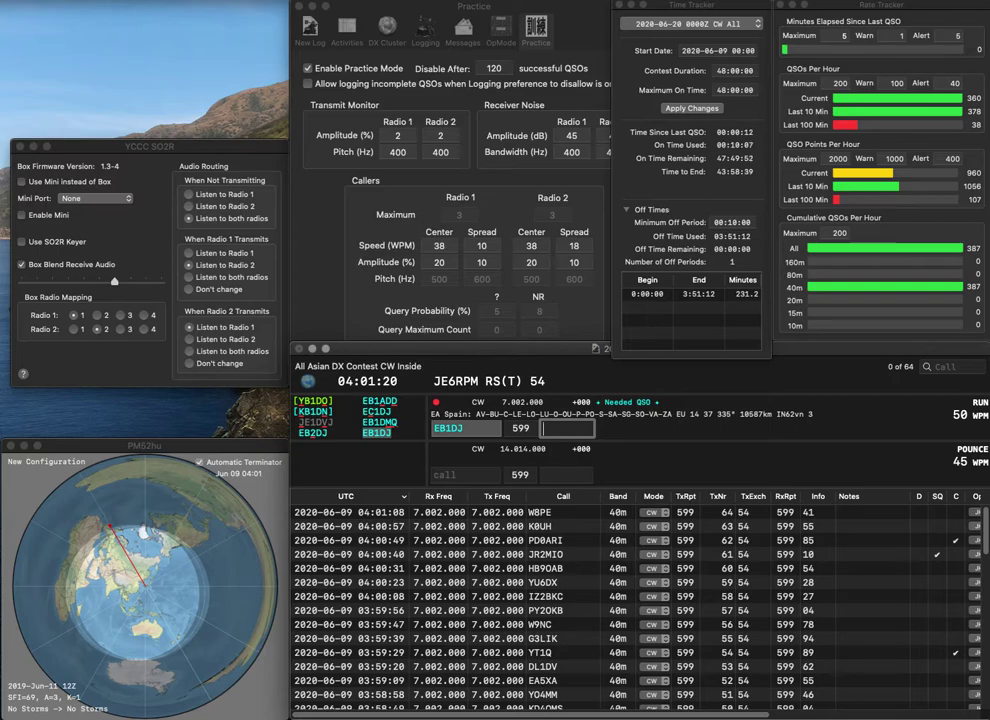
{"action": "key", "text": "Return"}
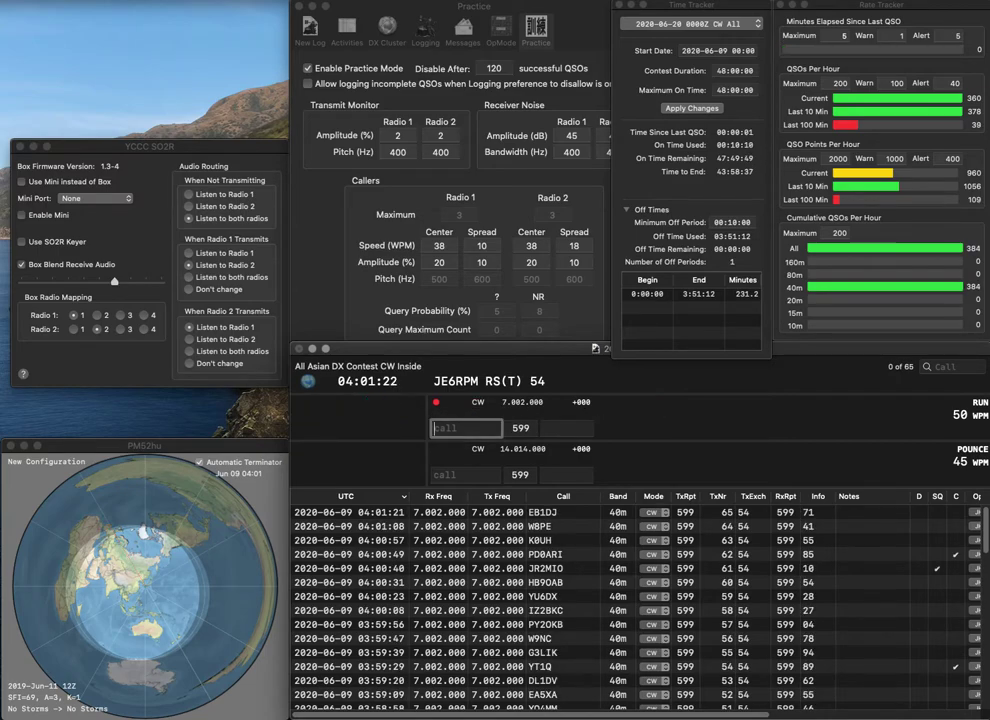
{"action": "type", "text": "M0DCG"}
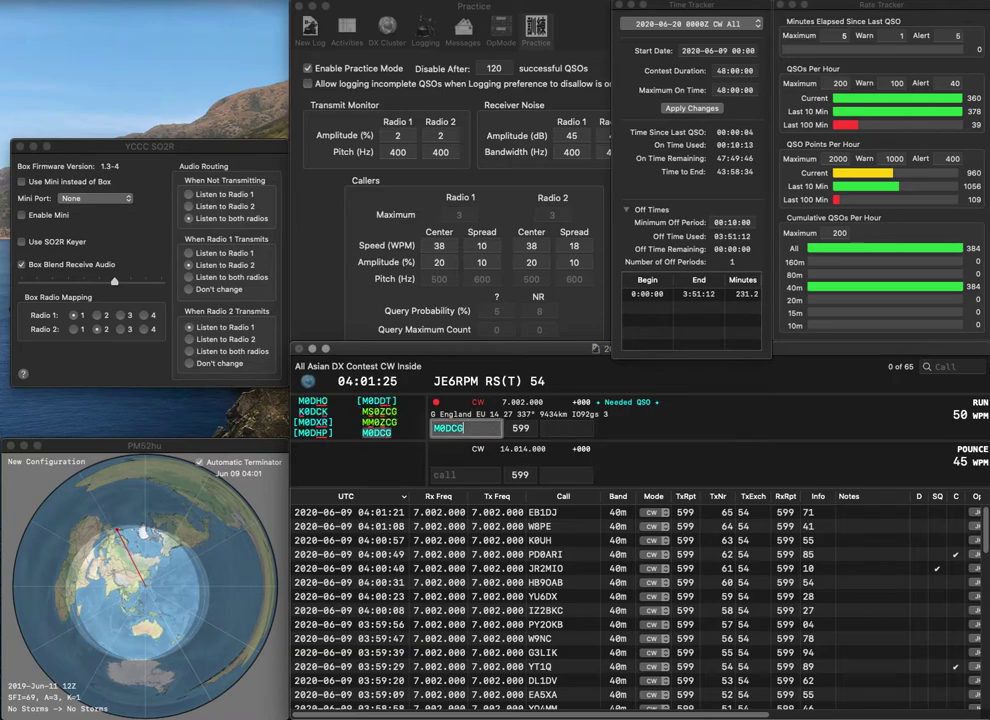
{"action": "key", "text": "Tab"}
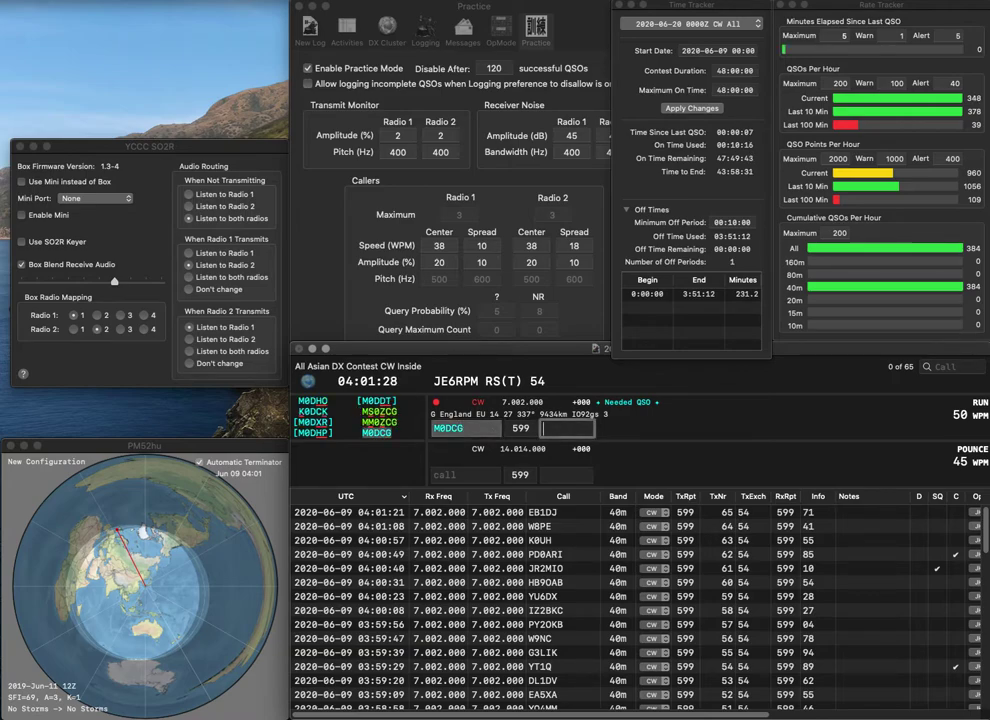
{"action": "type", "text": "85"}
{"action": "key", "text": "Return"}
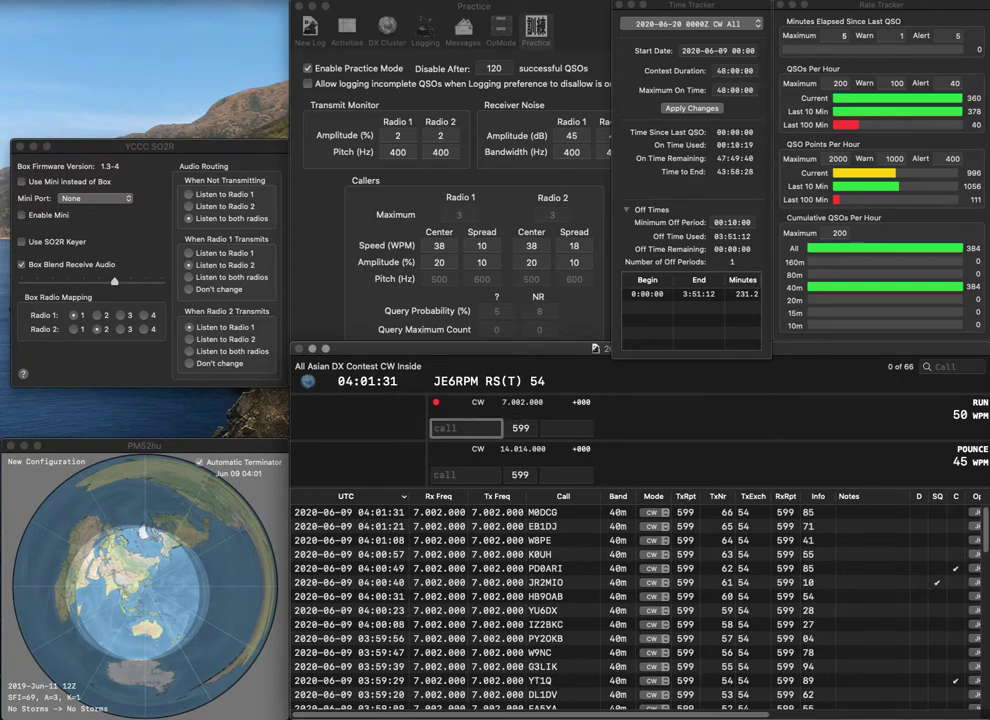
{"action": "type", "text": "W4Y"}
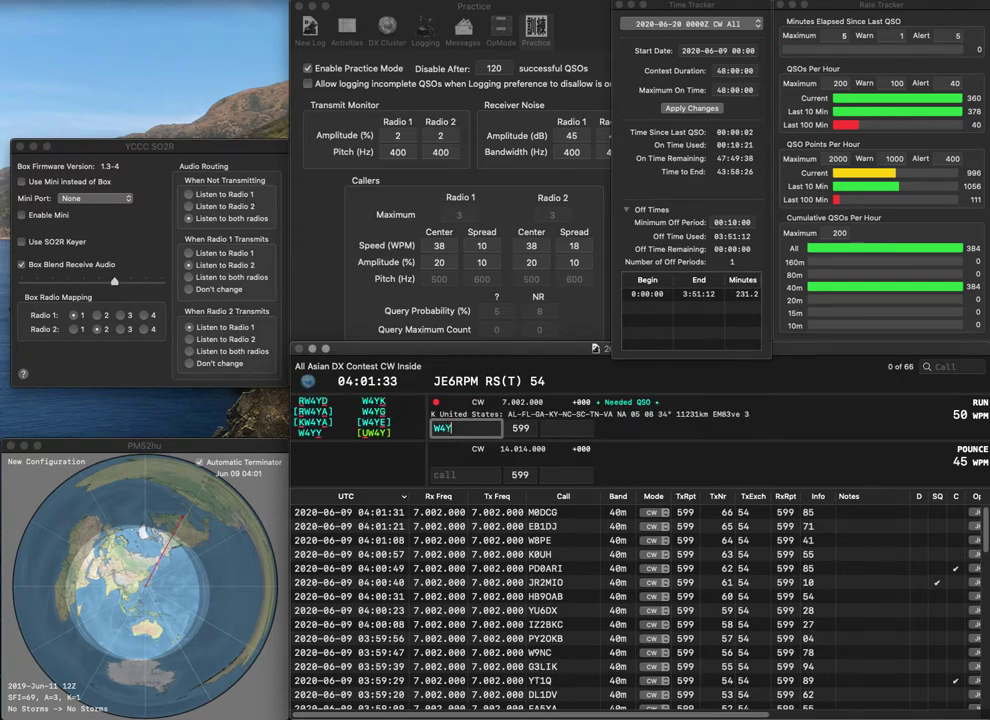
{"action": "type", "text": "K"}
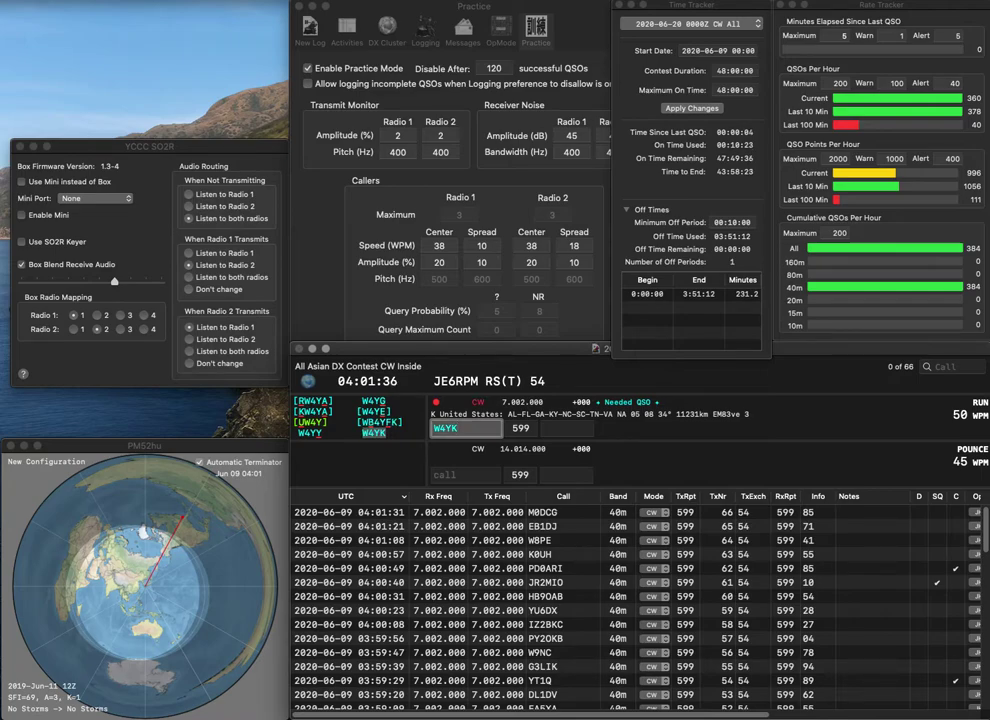
{"action": "key", "text": "BackSpace"}
{"action": "key", "text": "BackSpace"}
{"action": "key", "text": "BackSpace"}
{"action": "type", "text": "A7YXY"}
{"action": "key", "text": "space"}
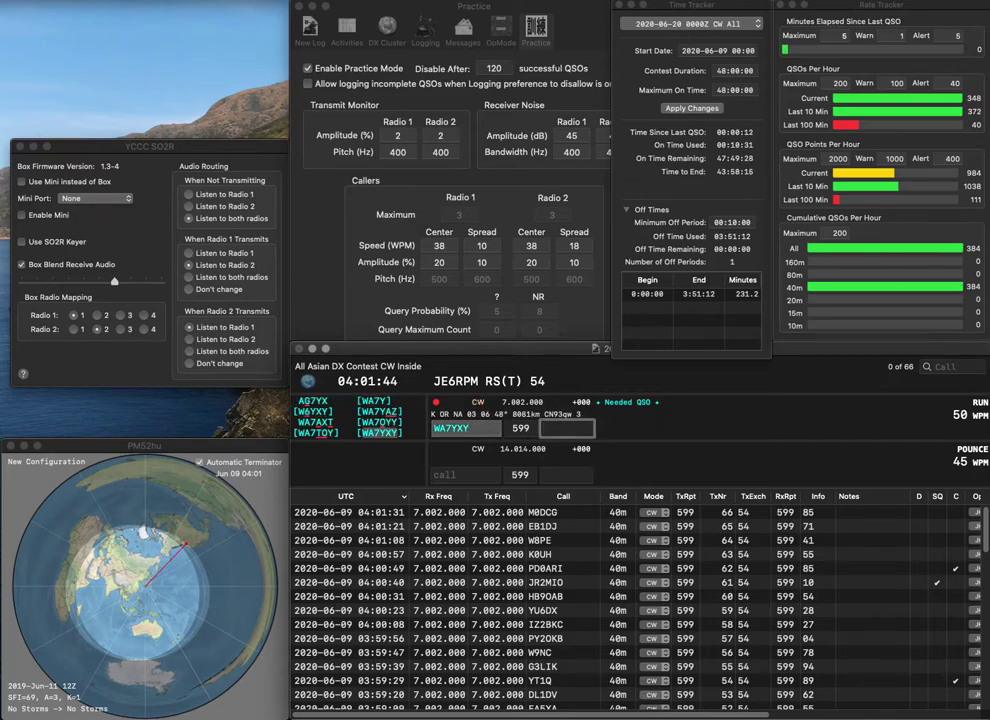
{"action": "type", "text": "4"}
{"action": "key", "text": "Return"}
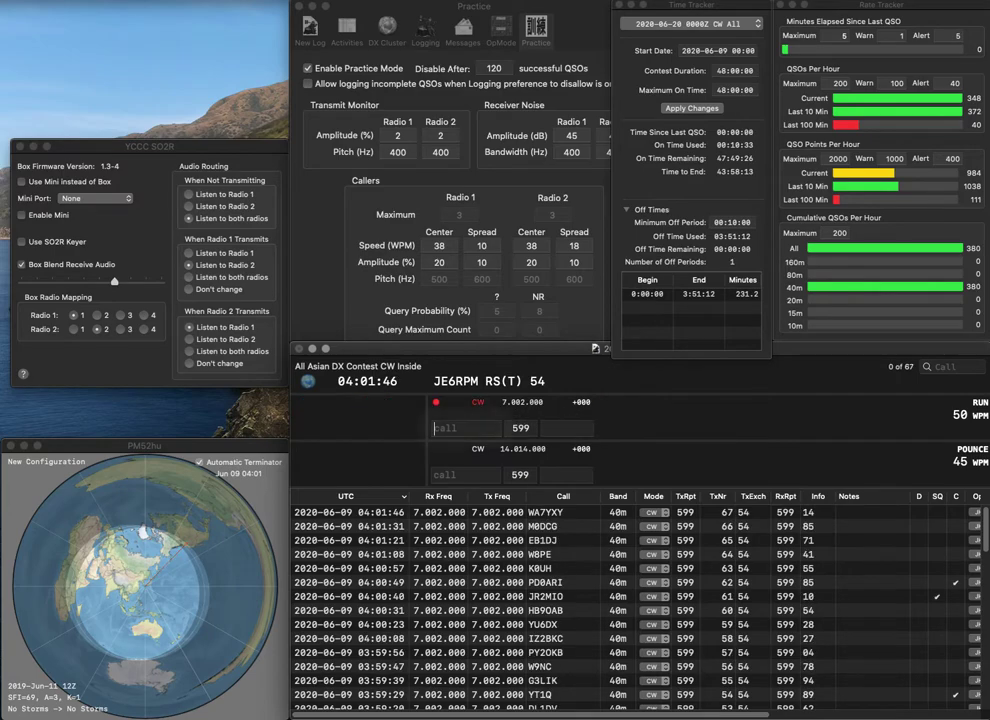
- Work station DL7NX on the 7.002 MHz run radio and log the contact with received exchange 52
{"action": "type", "text": "DL"}
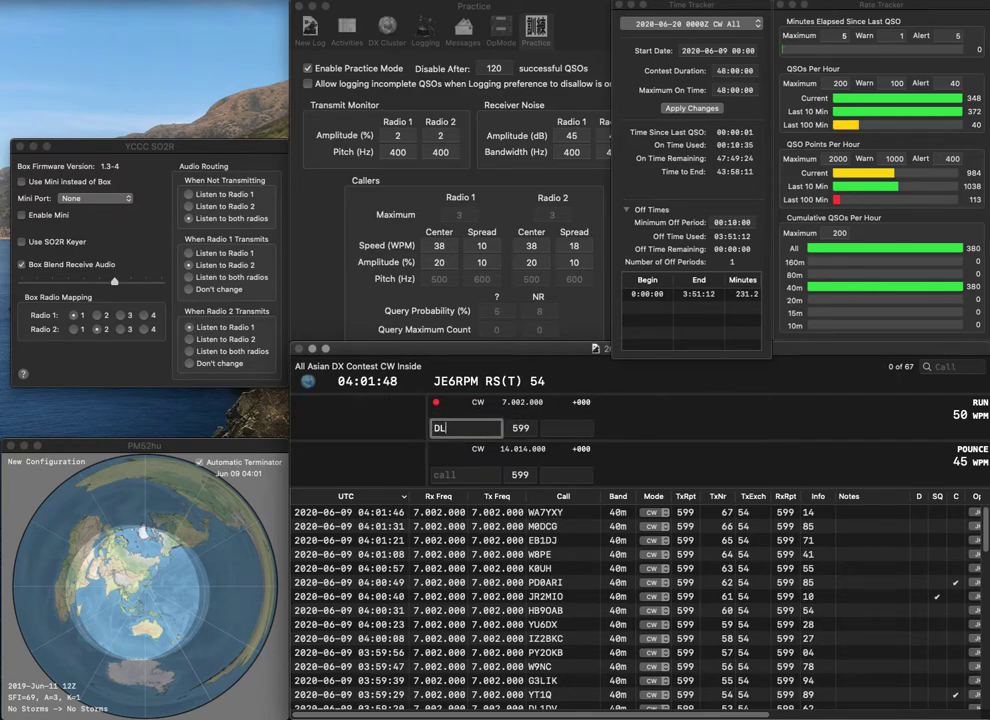
{"action": "type", "text": "7NX"}
{"action": "key", "text": "Return"}
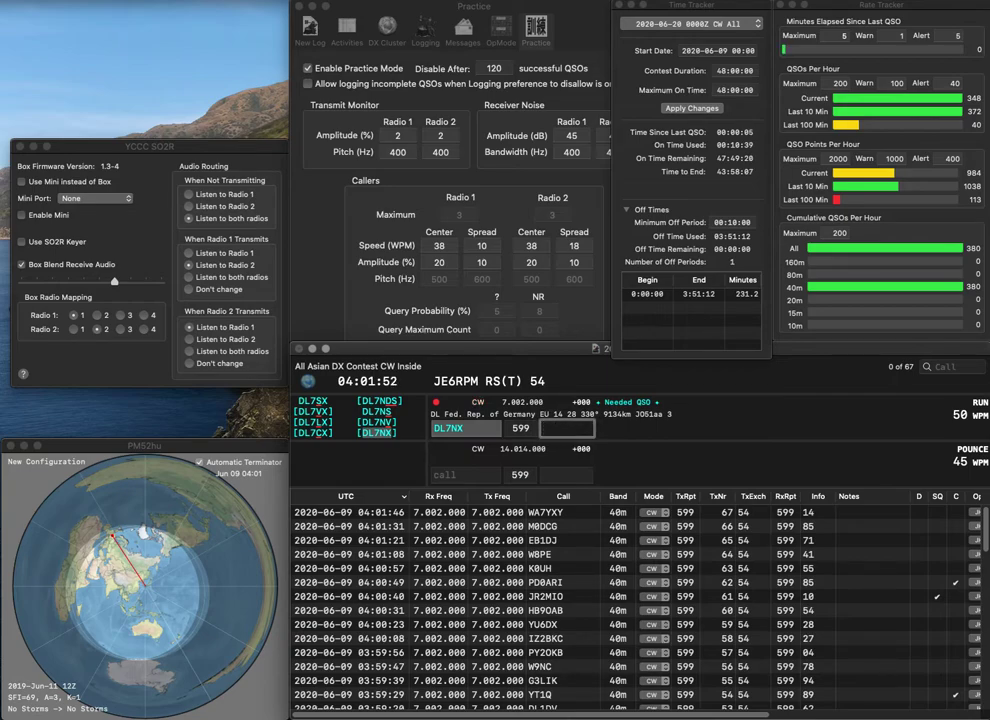
{"action": "type", "text": "52"}
{"action": "key", "text": "Return"}
{"action": "type", "text": "F4DLL"}
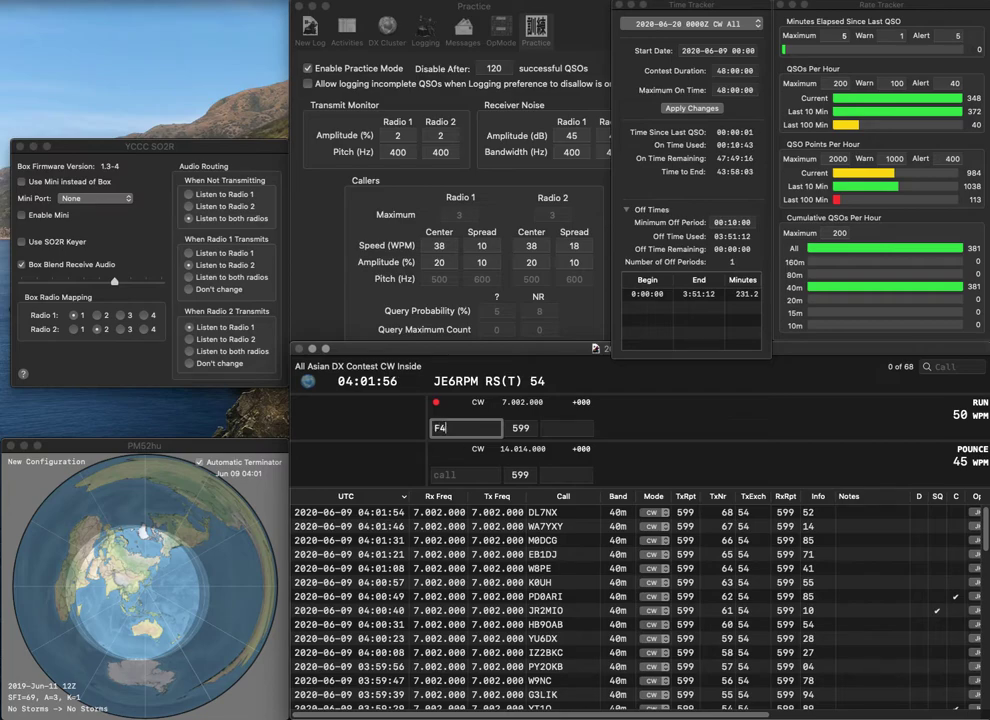
{"action": "key", "text": "space"}
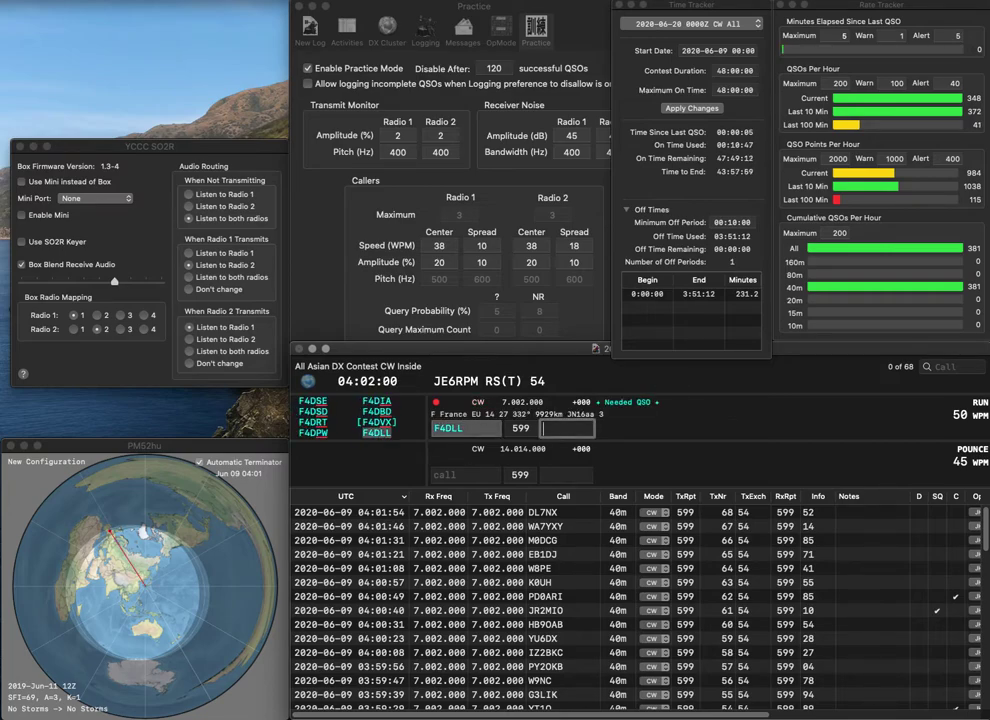
{"action": "type", "text": "45"}
{"action": "key", "text": "Return"}
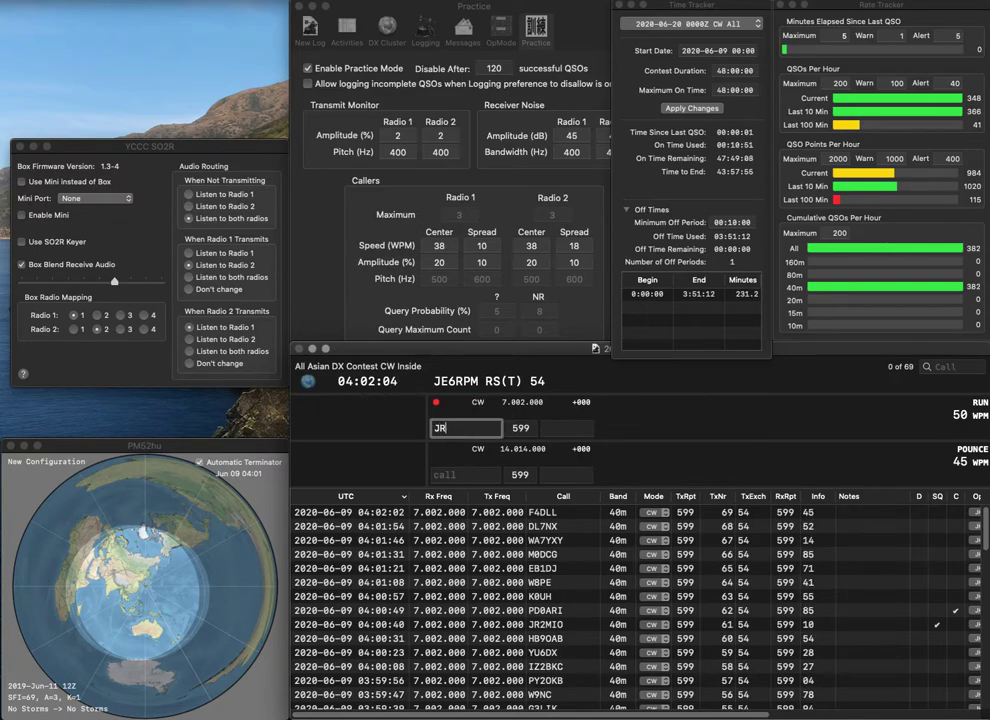
{"action": "type", "text": "JR1CEP"}
{"action": "key", "text": "Tab"}
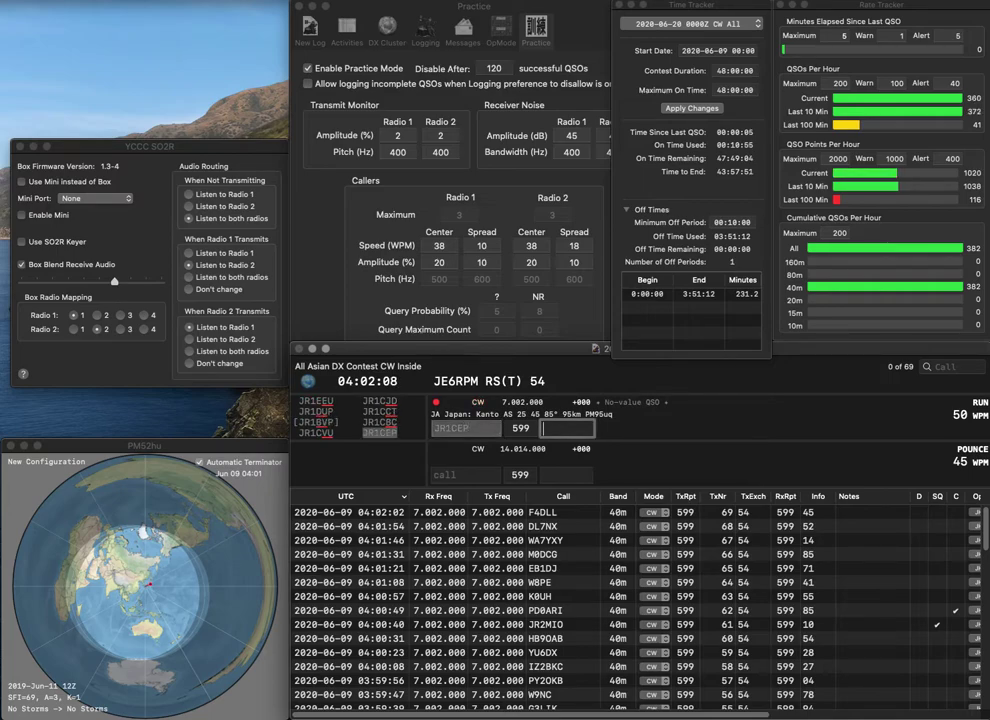
{"action": "type", "text": "52"}
{"action": "key", "text": "Return"}
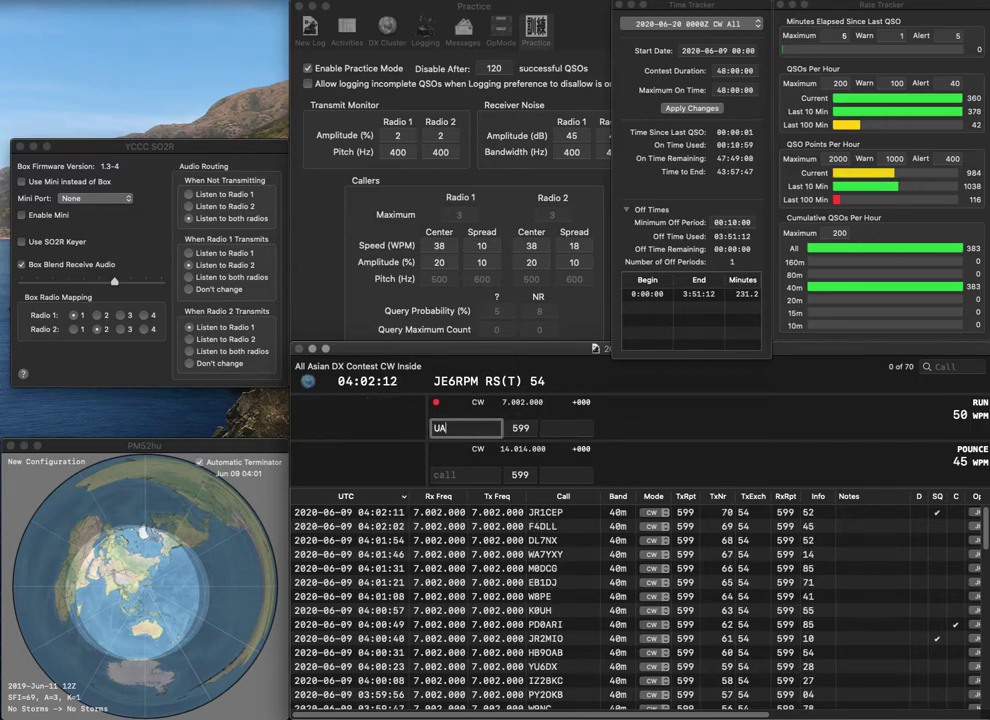
- Work station UA4PCF on the 7.002 MHz run radio and log the contact with received exchange 69
{"action": "type", "text": "UA4PCF"}
{"action": "key", "text": "space"}
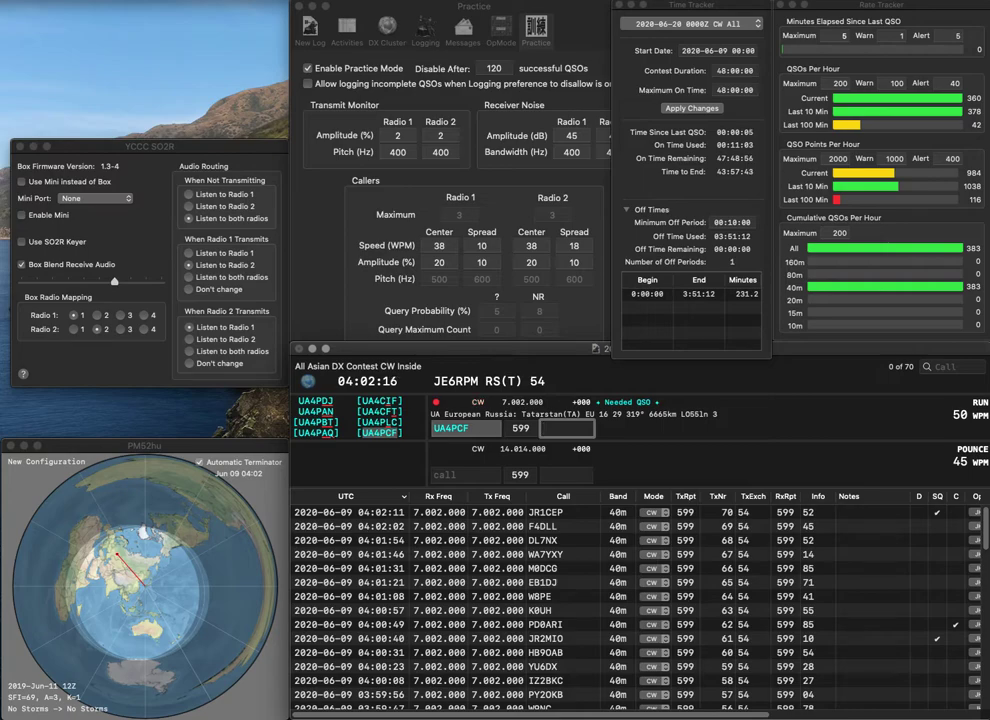
{"action": "type", "text": "69"}
{"action": "key", "text": "Return"}
{"action": "type", "text": "VE1ZU"}
{"action": "key", "text": "space"}
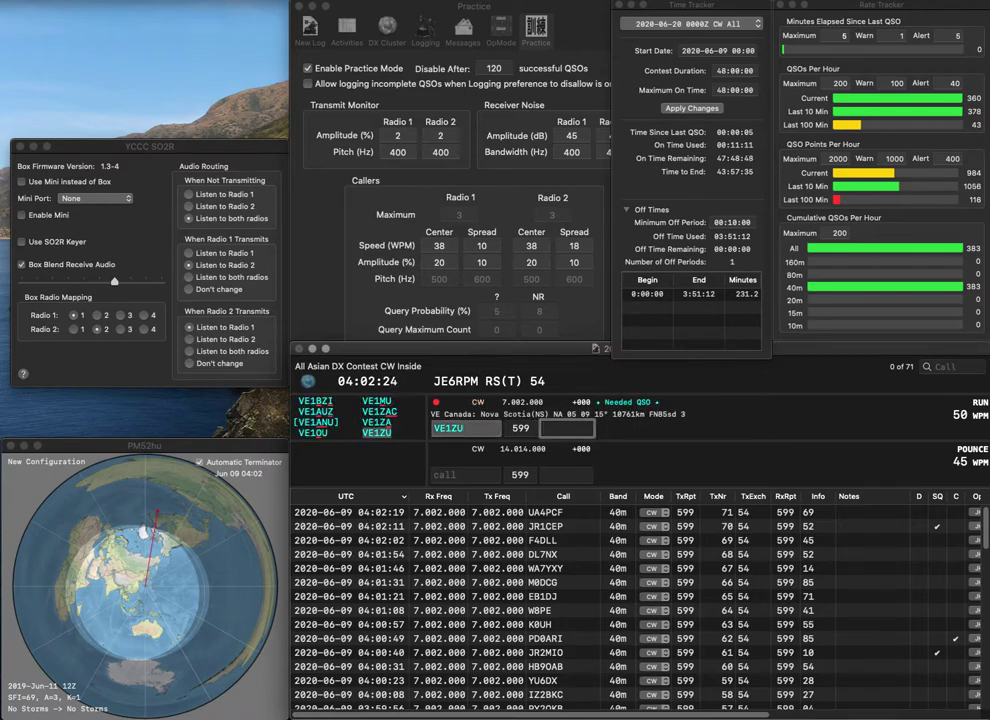
{"action": "type", "text": "72"}
{"action": "key", "text": "Return"}
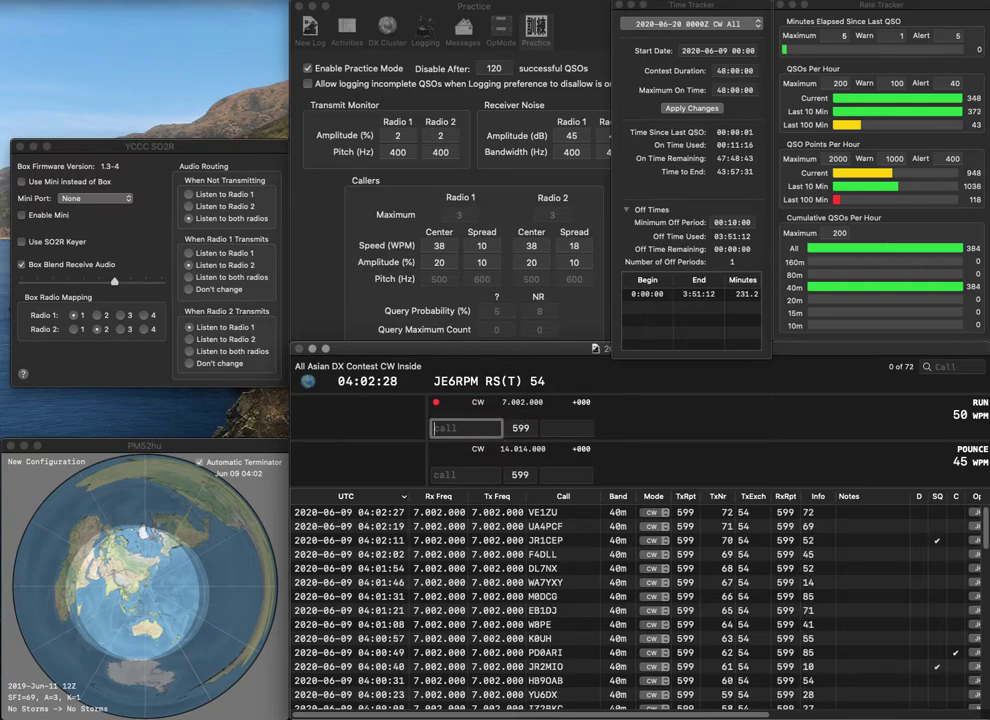
{"action": "type", "text": "N6NBB"}
{"action": "key", "text": "space"}
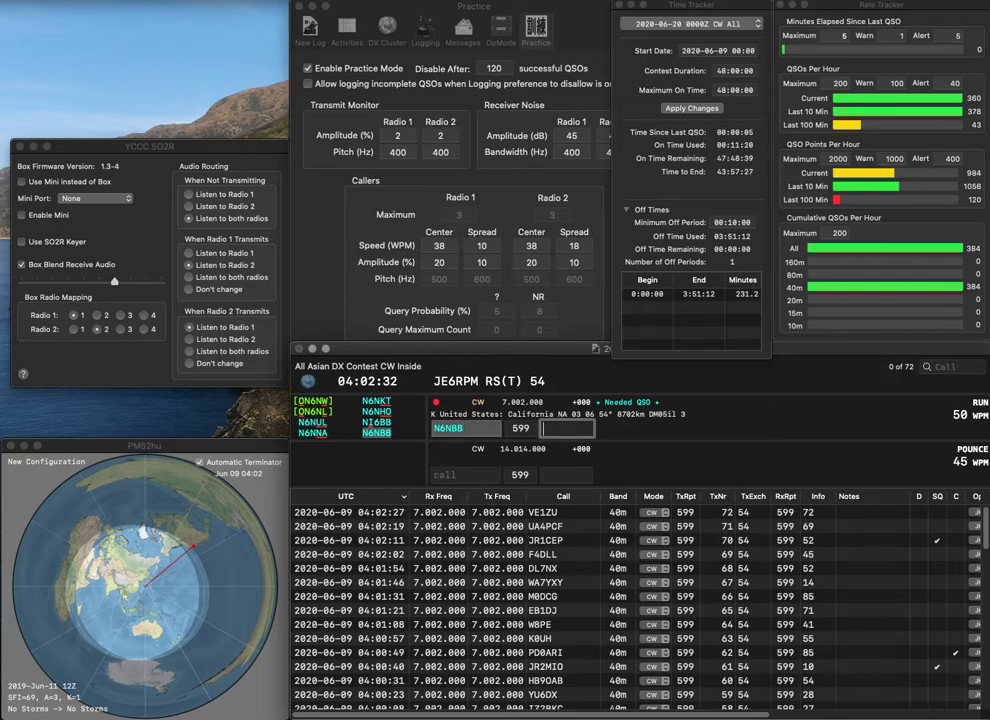
{"action": "type", "text": "55"}
{"action": "key", "text": "Return"}
{"action": "type", "text": "PA1"}
{"action": "key", "text": "BackSpace"}
{"action": "key", "text": "BackSpace"}
{"action": "key", "text": "BackSpace"}
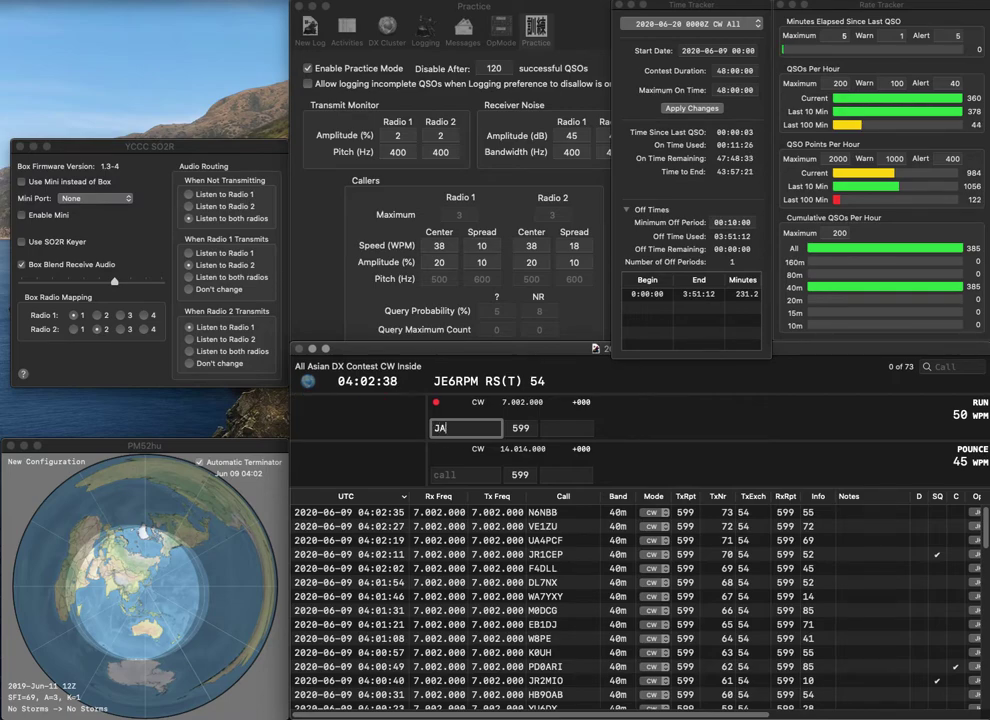
{"action": "type", "text": "JA1"}
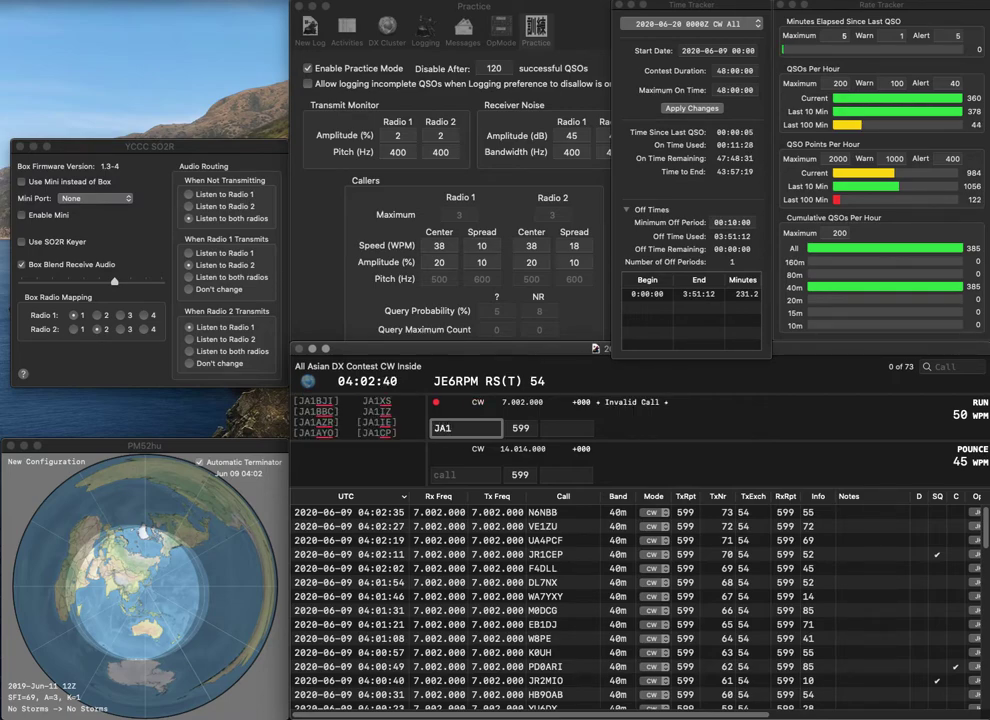
{"action": "type", "text": "UHJ"}
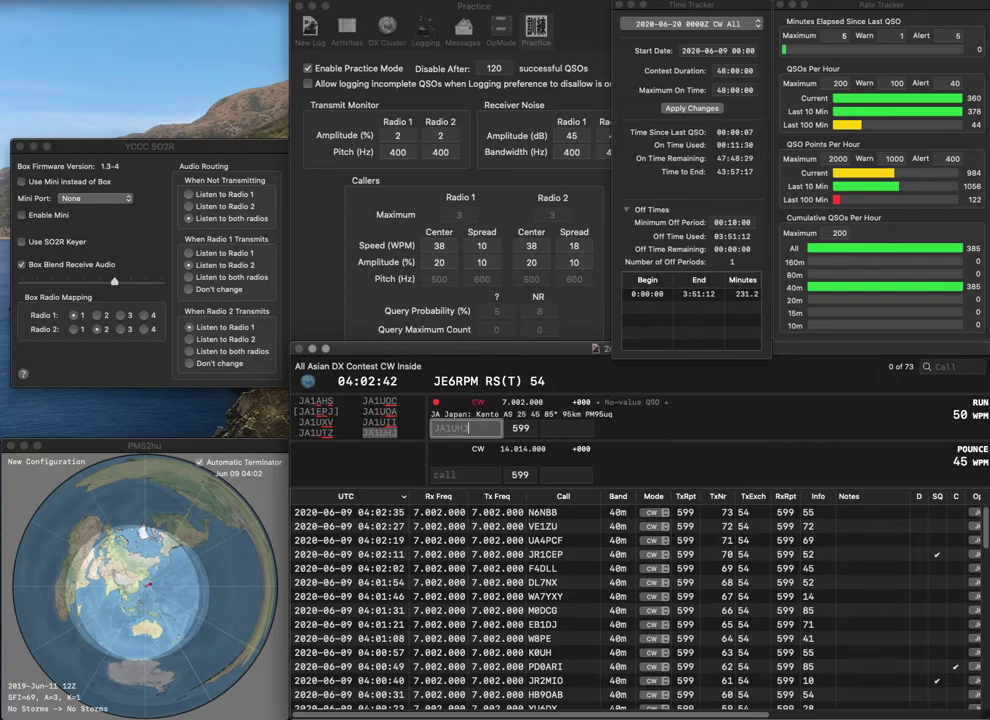
{"action": "key", "text": "Tab"}
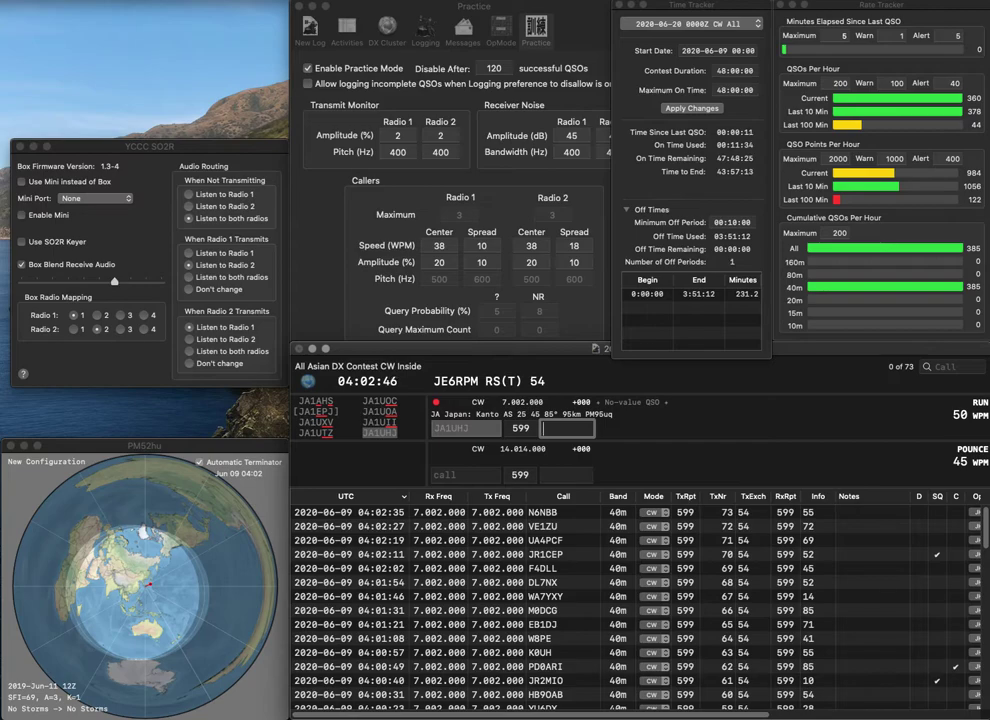
{"action": "type", "text": "83"}
{"action": "key", "text": "Return"}
{"action": "type", "text": "S59CM"}
{"action": "key", "text": "Return"}
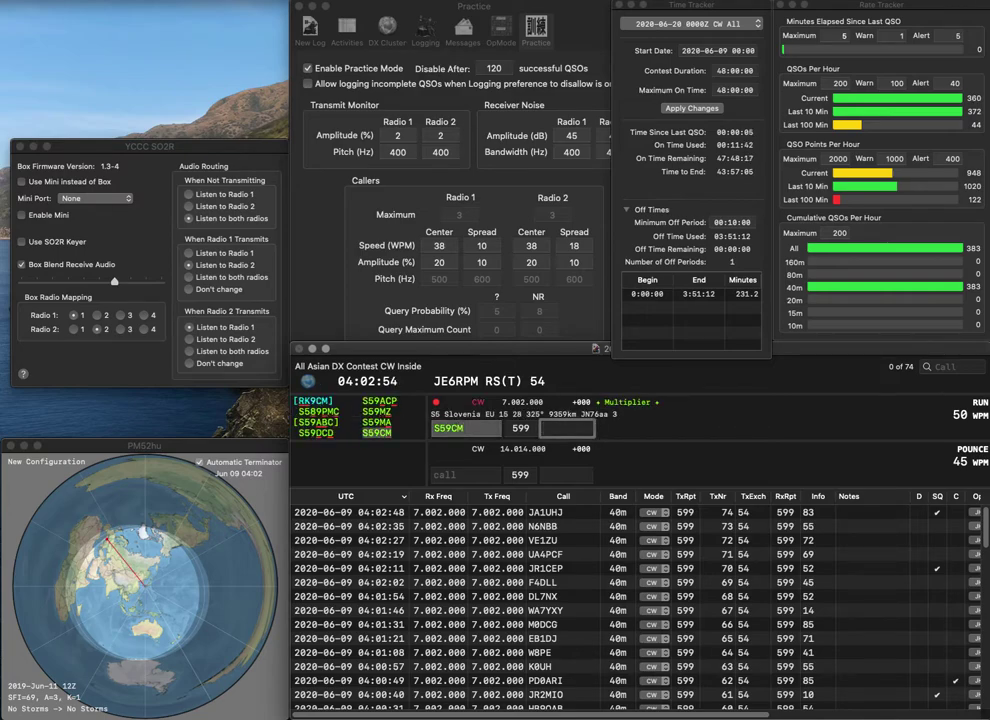
{"action": "type", "text": "20"}
{"action": "key", "text": "Return"}
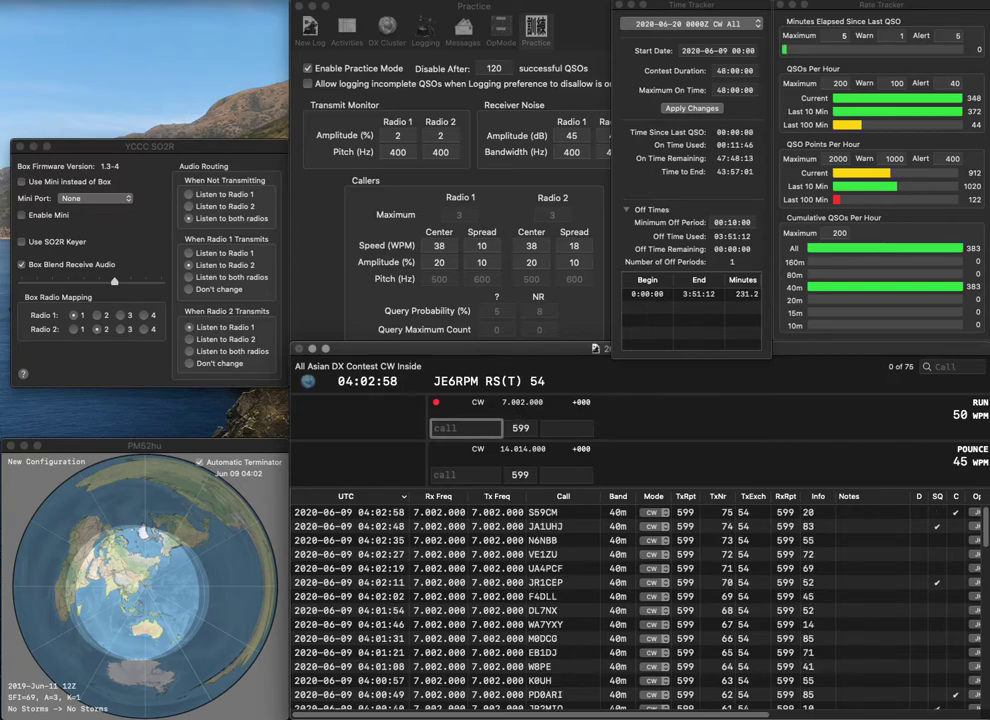
- Work station Z33C on the 7.002 MHz run radio and log the contact with received exchange 53
{"action": "type", "text": "Z33C"}
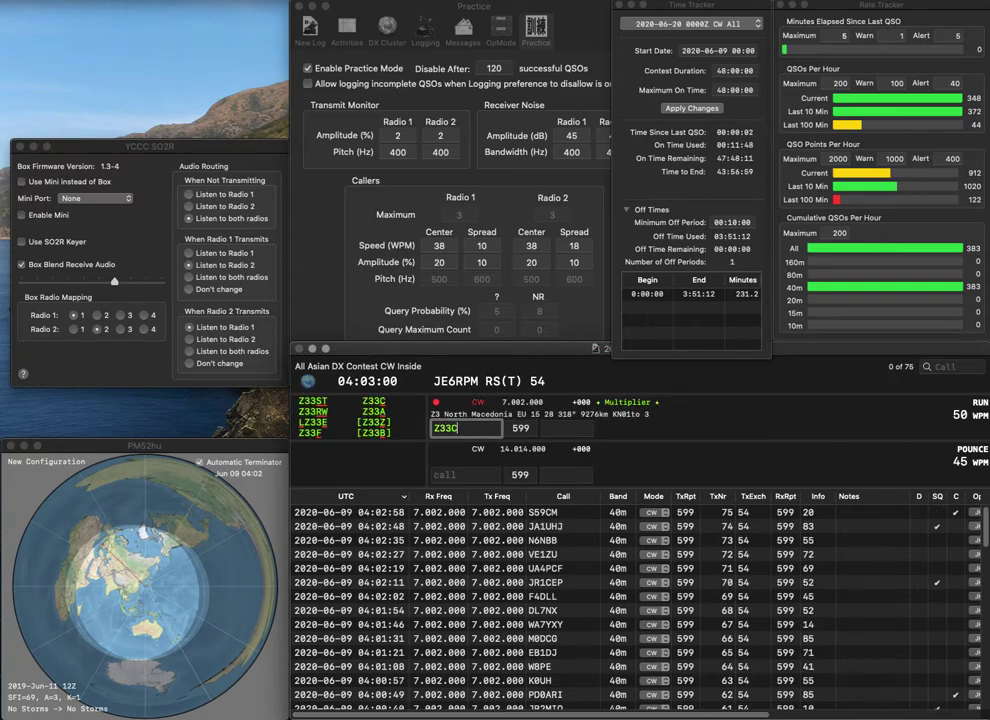
{"action": "key", "text": "Return"}
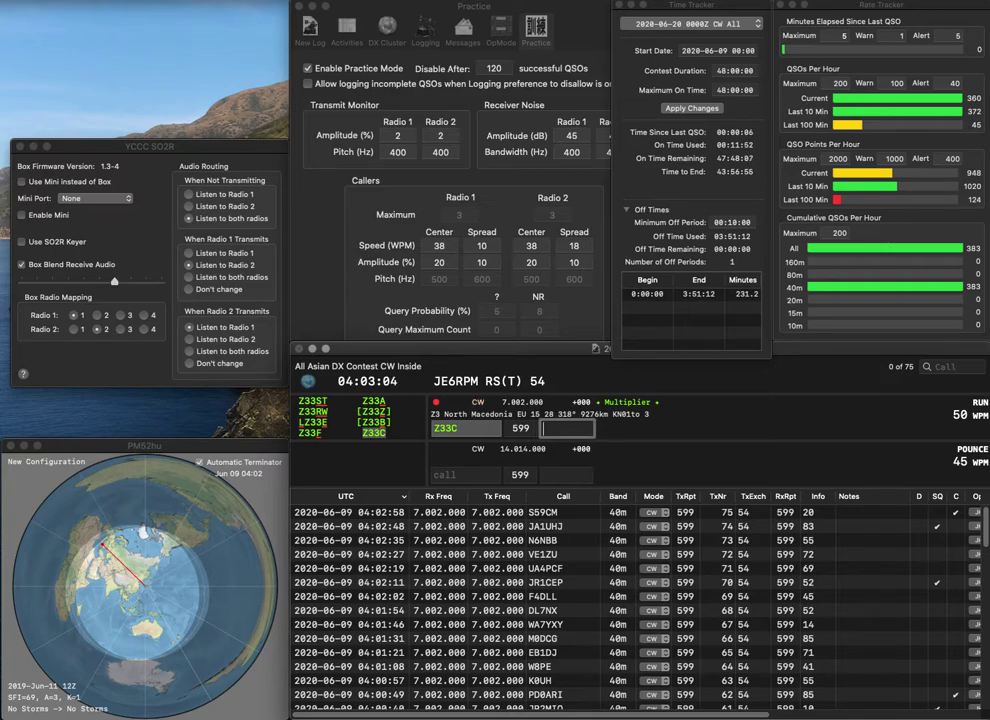
{"action": "type", "text": "53"}
{"action": "key", "text": "Return"}
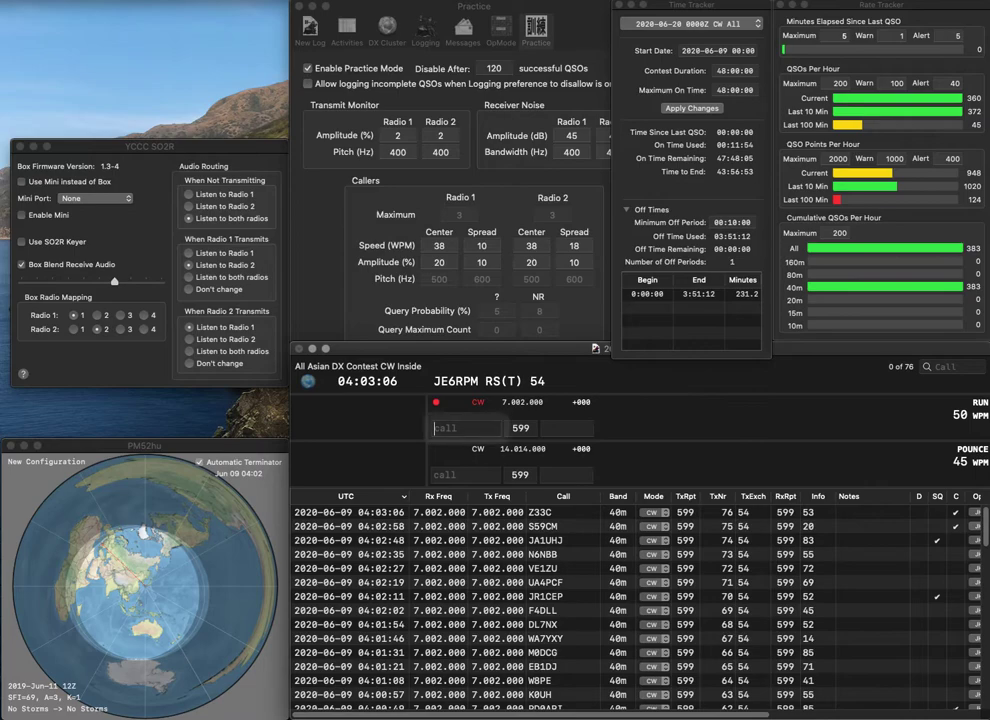
{"action": "type", "text": "N6TA"}
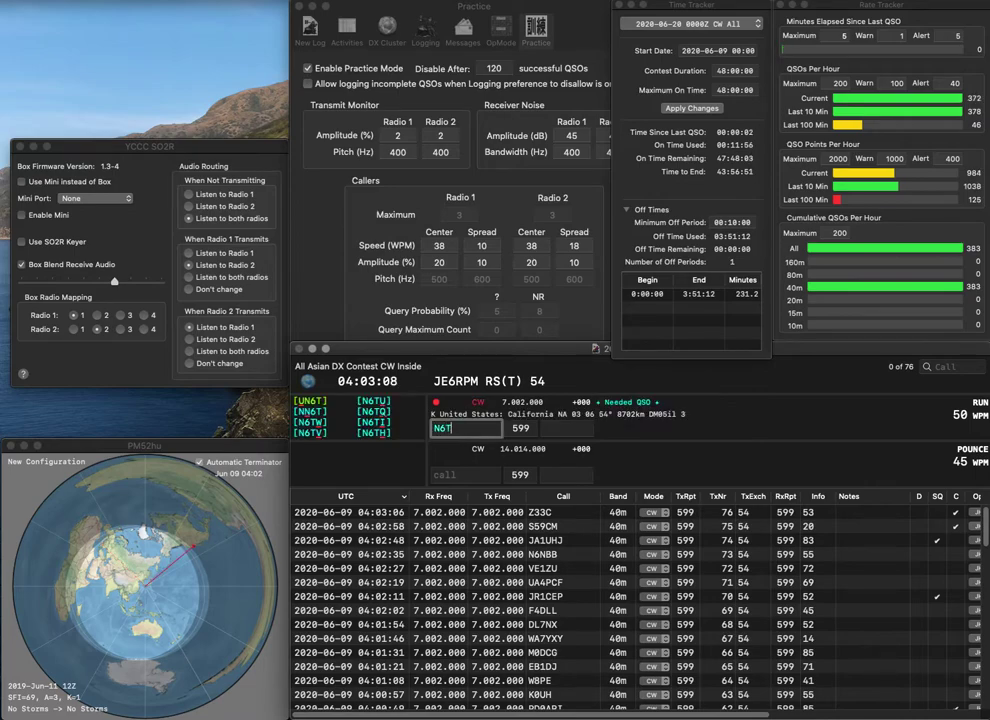
{"action": "key", "text": "Return"}
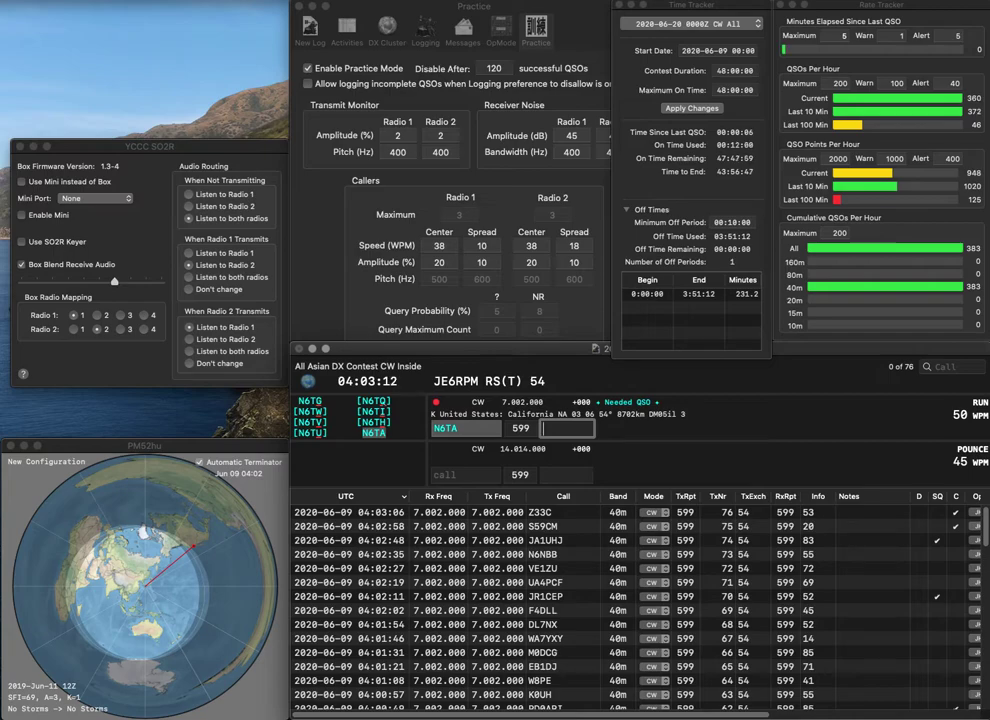
{"action": "type", "text": "2"}
{"action": "key", "text": "Return"}
- Work station KD0JHW on the 7.002 MHz run radio and log the contact with received exchange 52
{"action": "type", "text": "KD0J"}
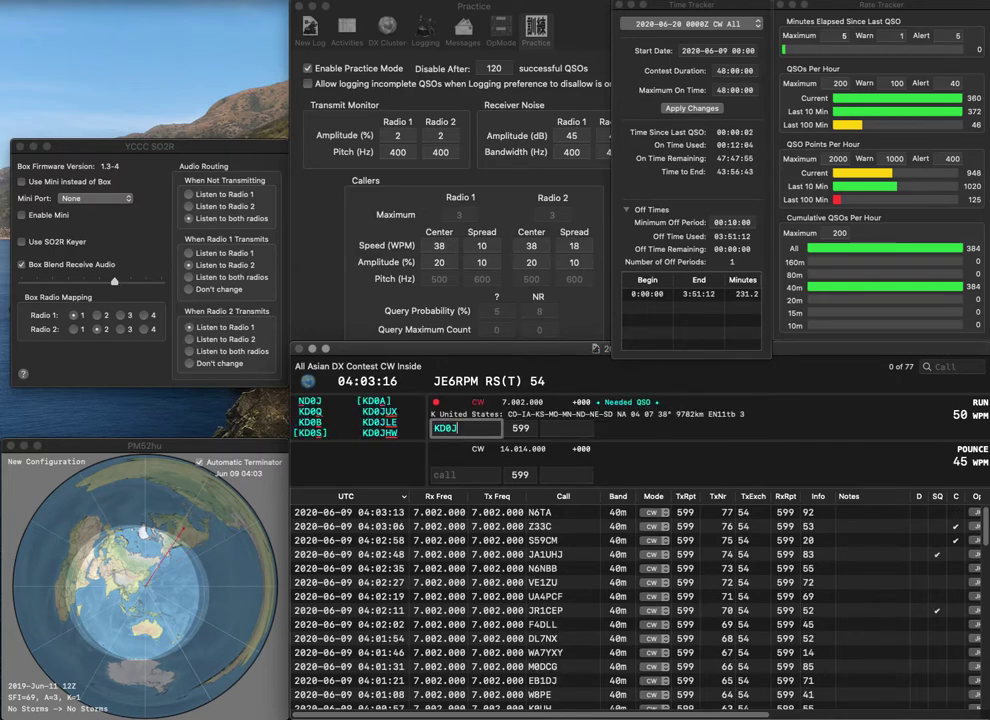
{"action": "type", "text": "HW"}
{"action": "key", "text": "space"}
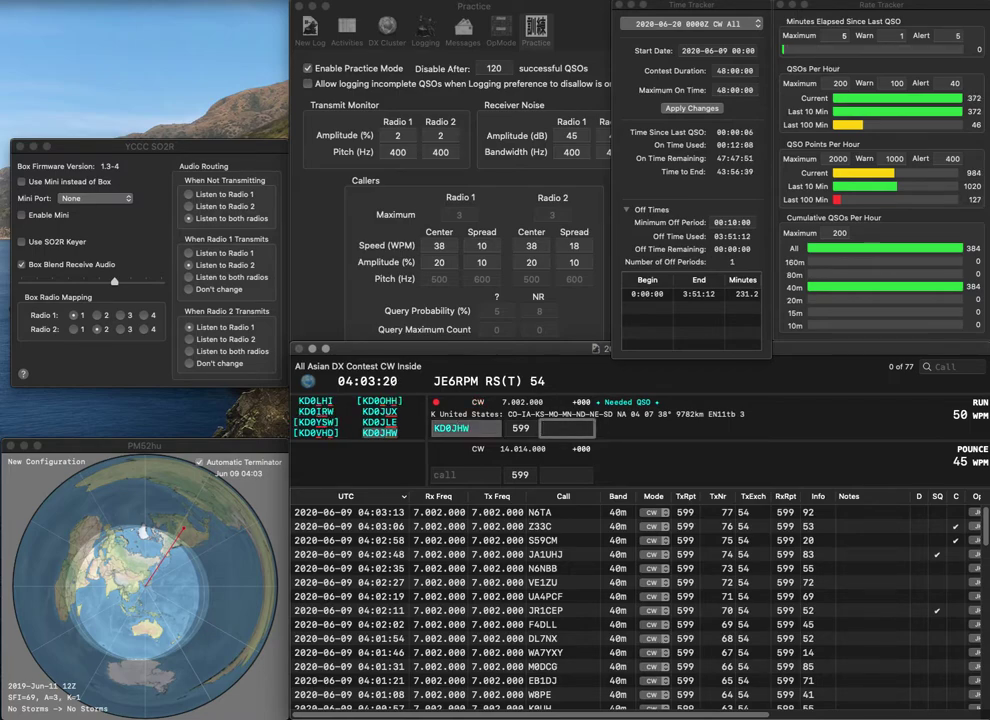
{"action": "type", "text": "52"}
{"action": "key", "text": "Return"}
{"action": "type", "text": "UA"}
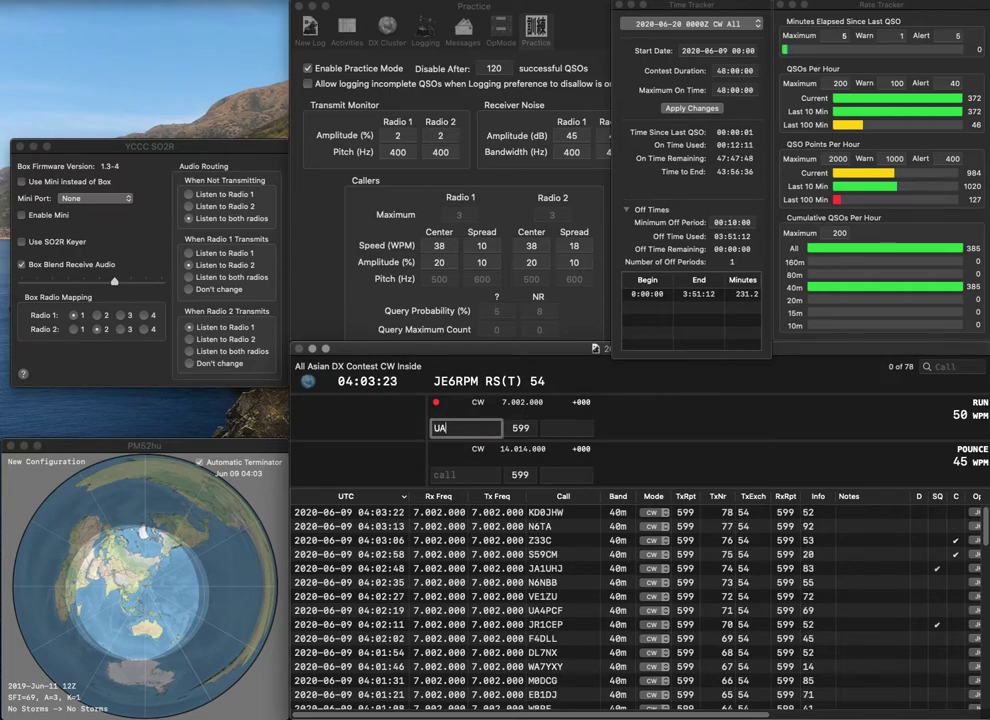
{"action": "type", "text": "3PP"}
{"action": "key", "text": "space"}
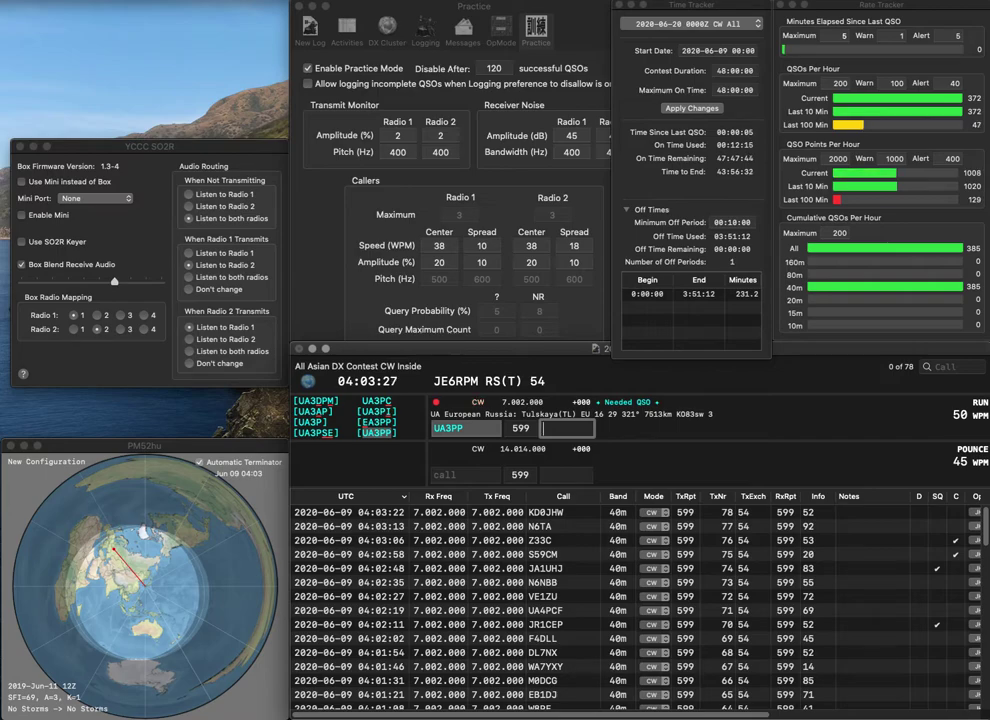
{"action": "type", "text": "83"}
{"action": "key", "text": "Return"}
- Work station AG6AG on the 7.002 MHz run radio and log the contact with received exchange 81
{"action": "type", "text": "A"}
{"action": "type", "text": "6"}
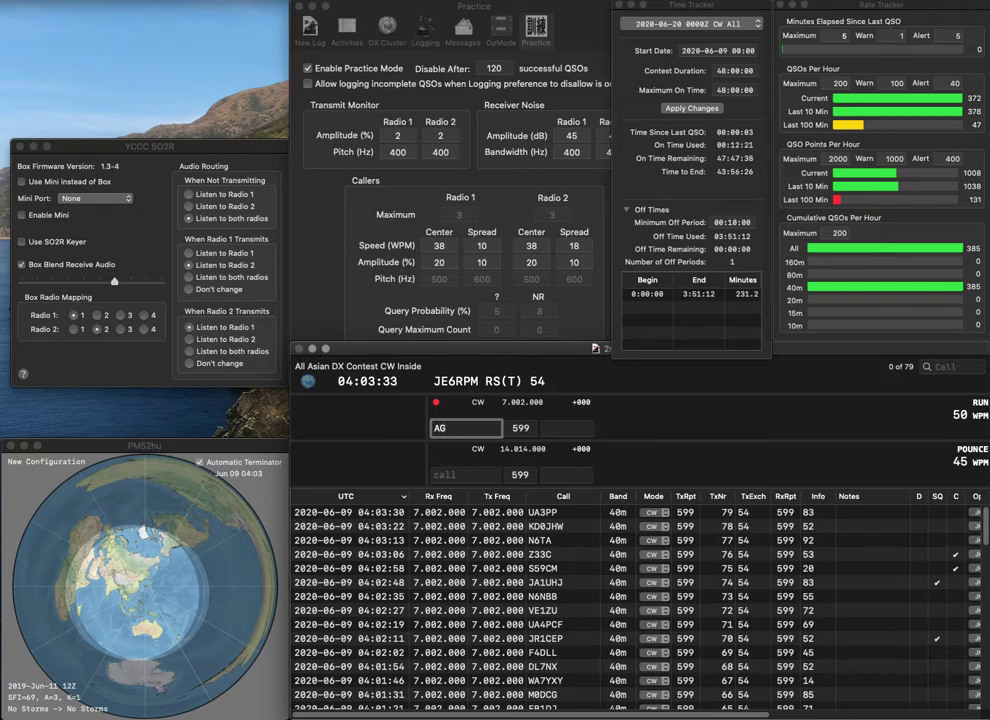
{"action": "type", "text": "6AG"}
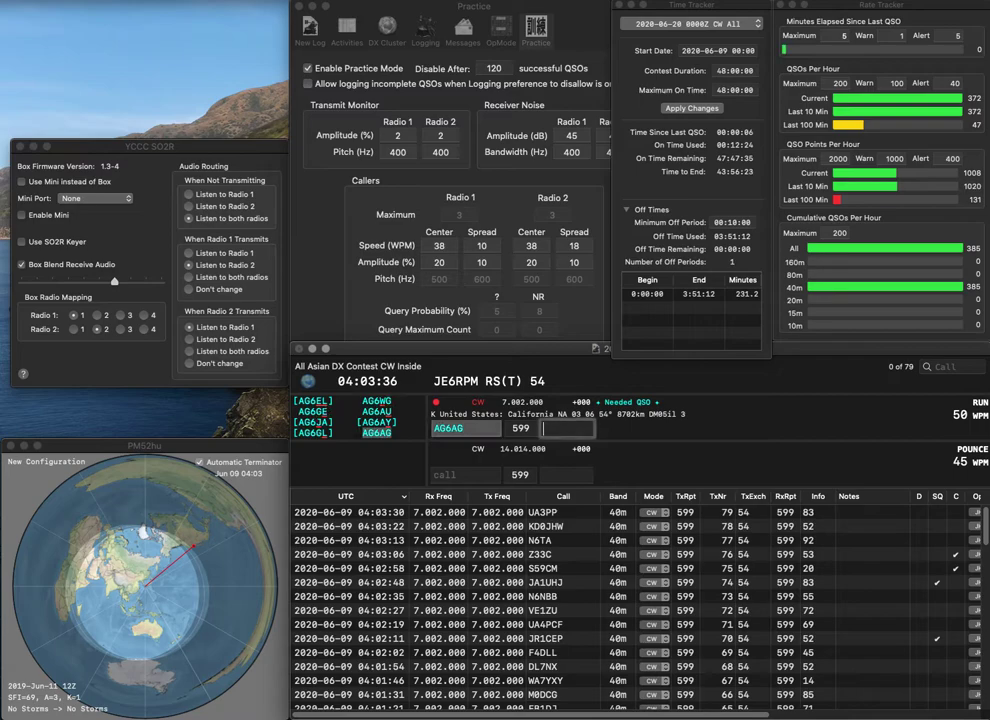
{"action": "key", "text": "space"}
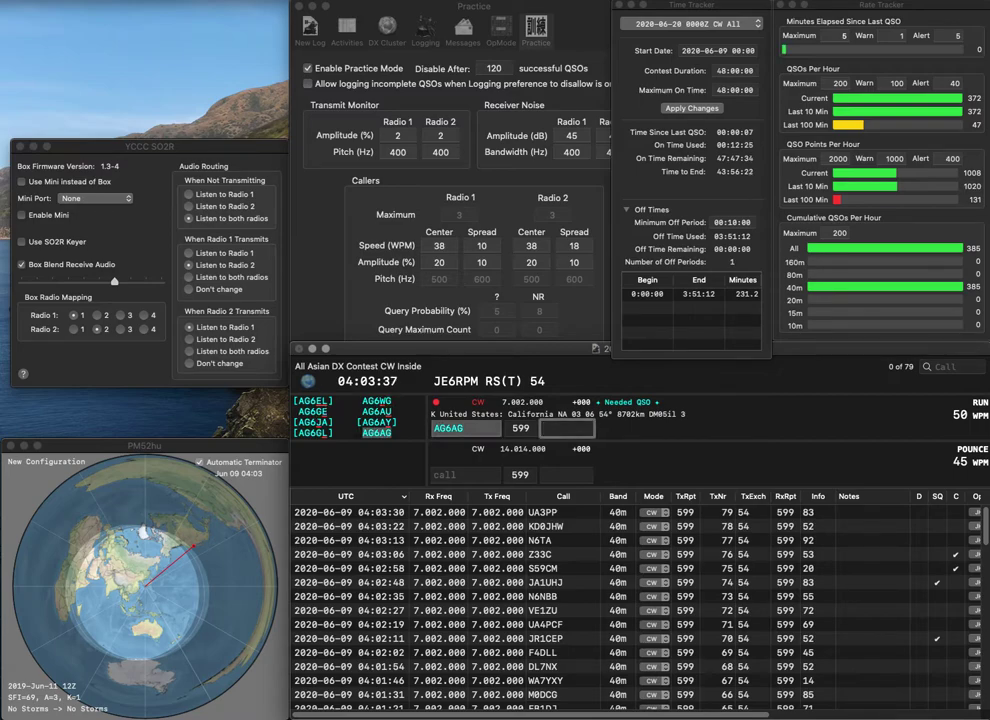
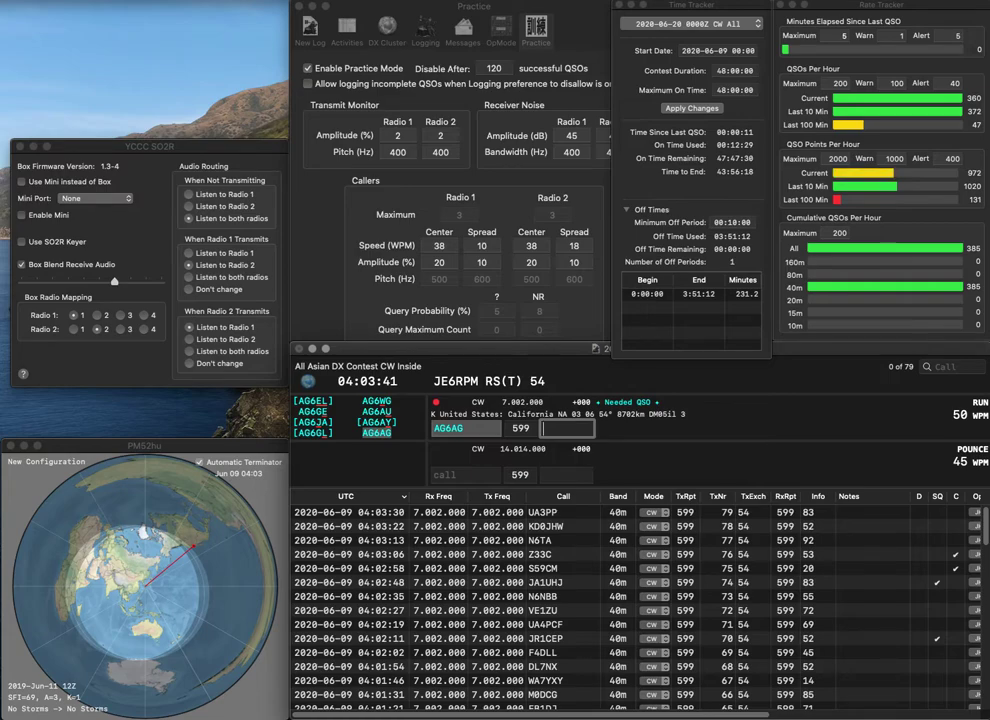
{"action": "type", "text": "81"}
{"action": "key", "text": "Return"}
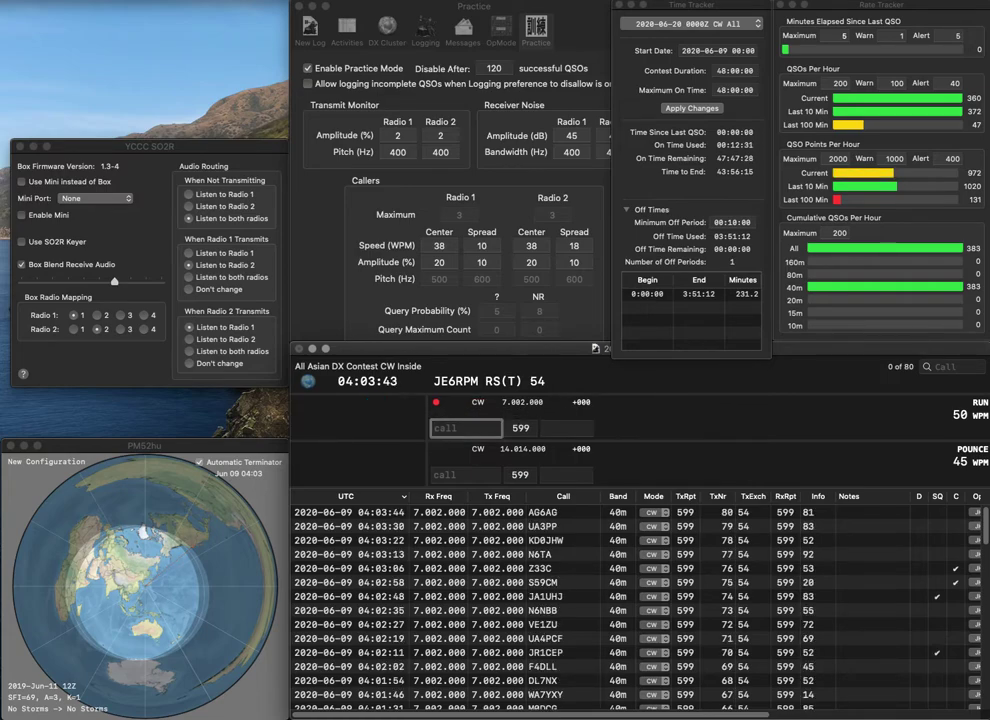
{"action": "type", "text": "WD5CSK"}
{"action": "key", "text": "Return"}
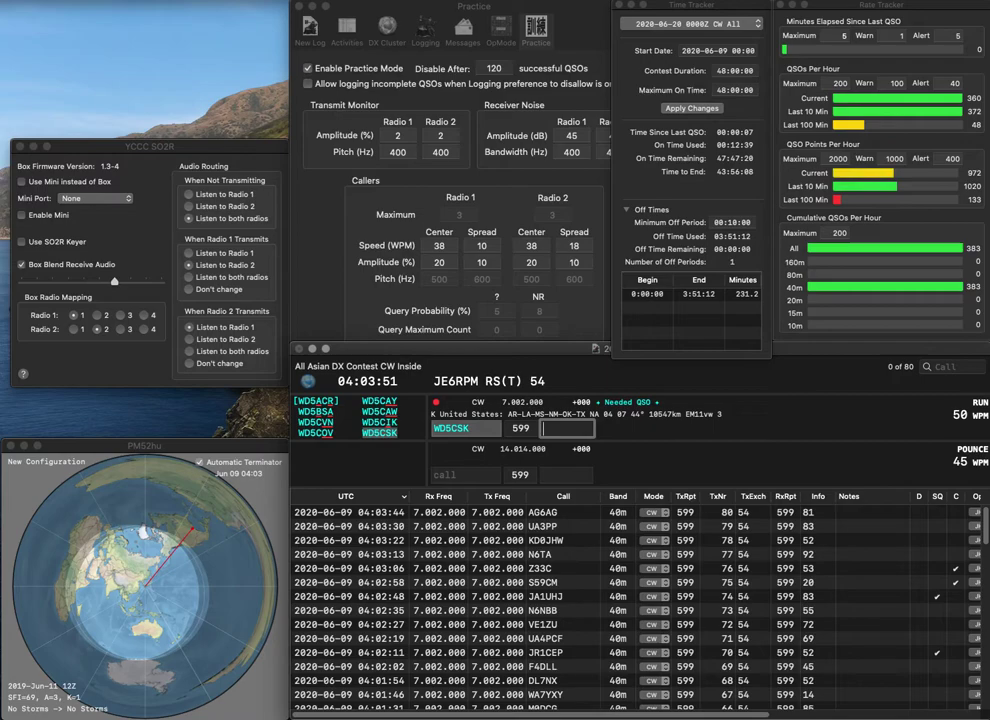
{"action": "type", "text": "04"}
{"action": "key", "text": "Return"}
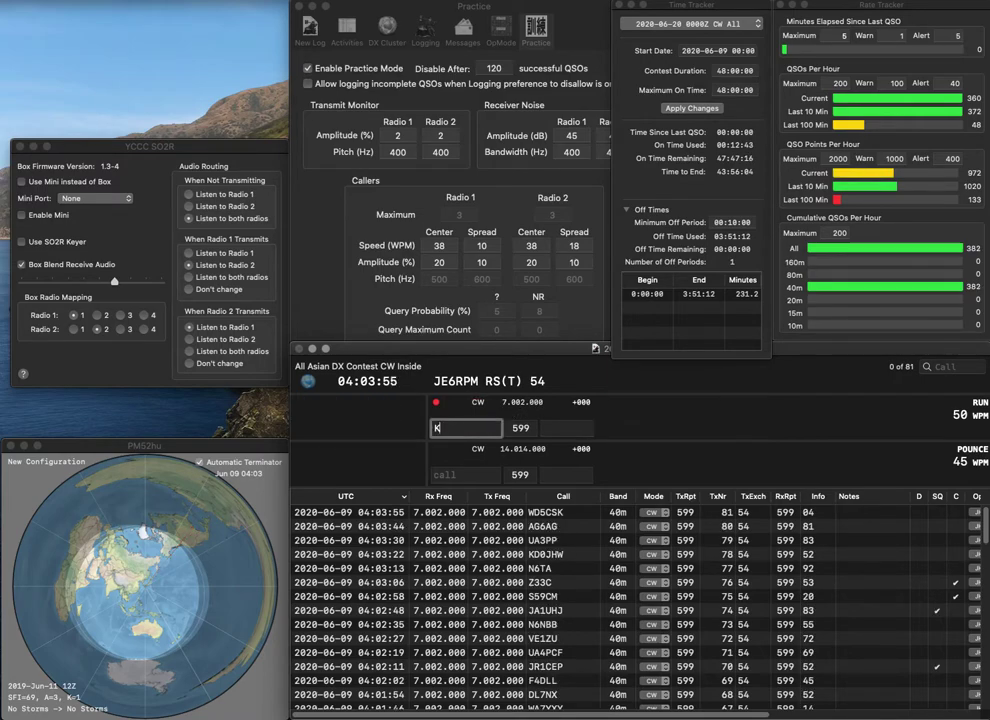
- Work station K9JDV on the 7.002 MHz run radio, correcting the call from K8JDV, and log the contact with received exchange 04
{"action": "type", "text": "K8JDV"}
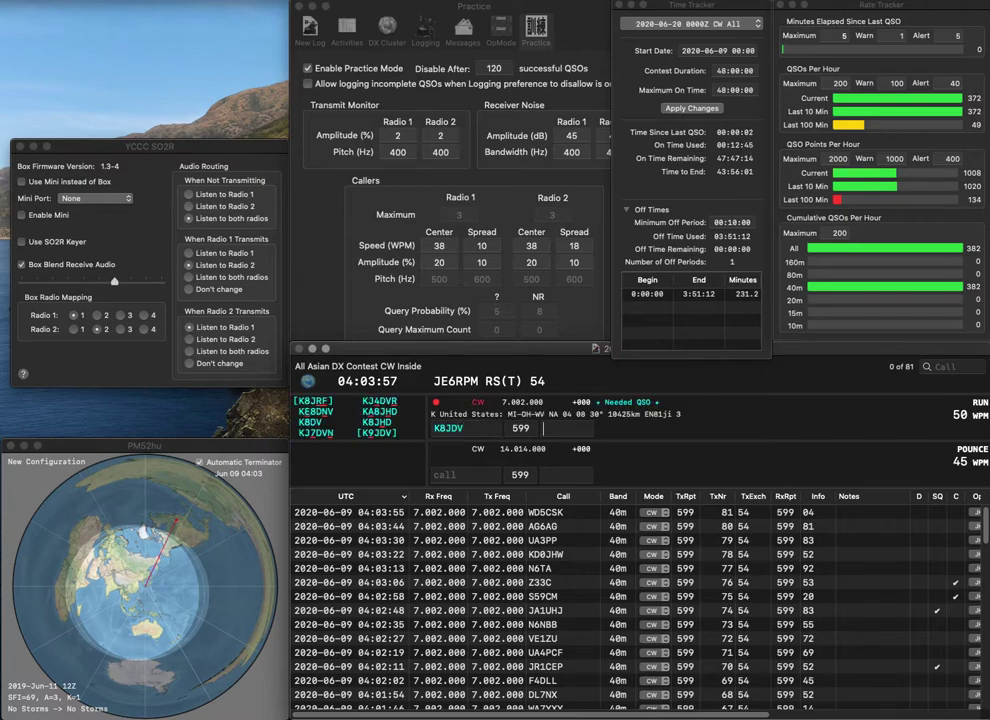
{"action": "key", "text": "Left"}
{"action": "key", "text": "Left"}
{"action": "key", "text": "BackSpace"}
{"action": "key", "text": "BackSpace"}
{"action": "type", "text": "9J"}
{"action": "key", "text": "Tab"}
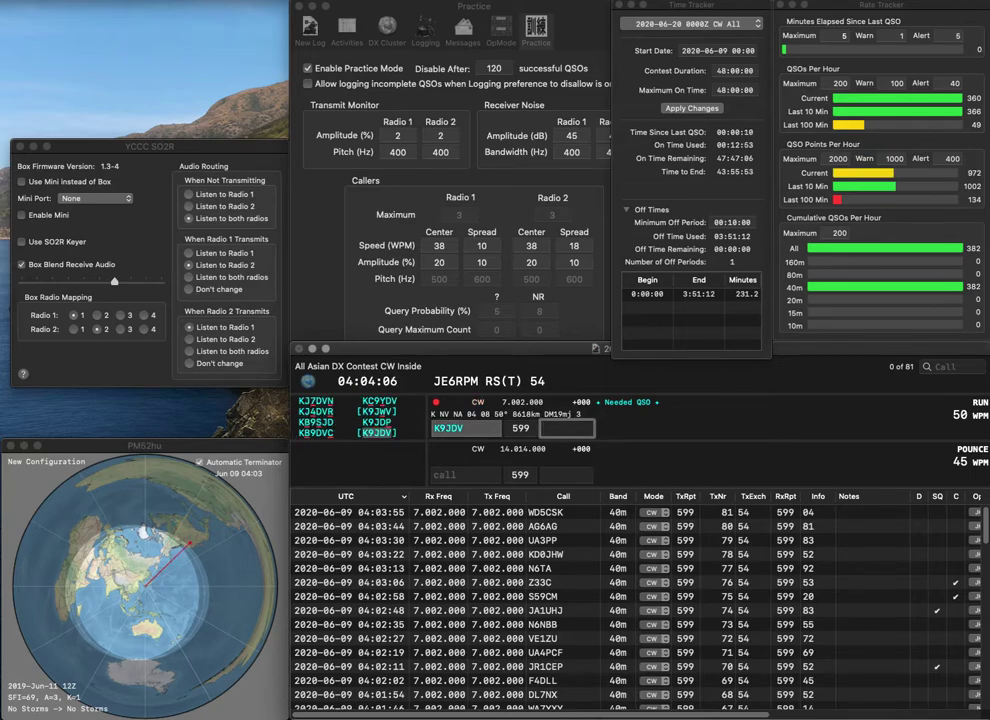
{"action": "key", "text": "Return"}
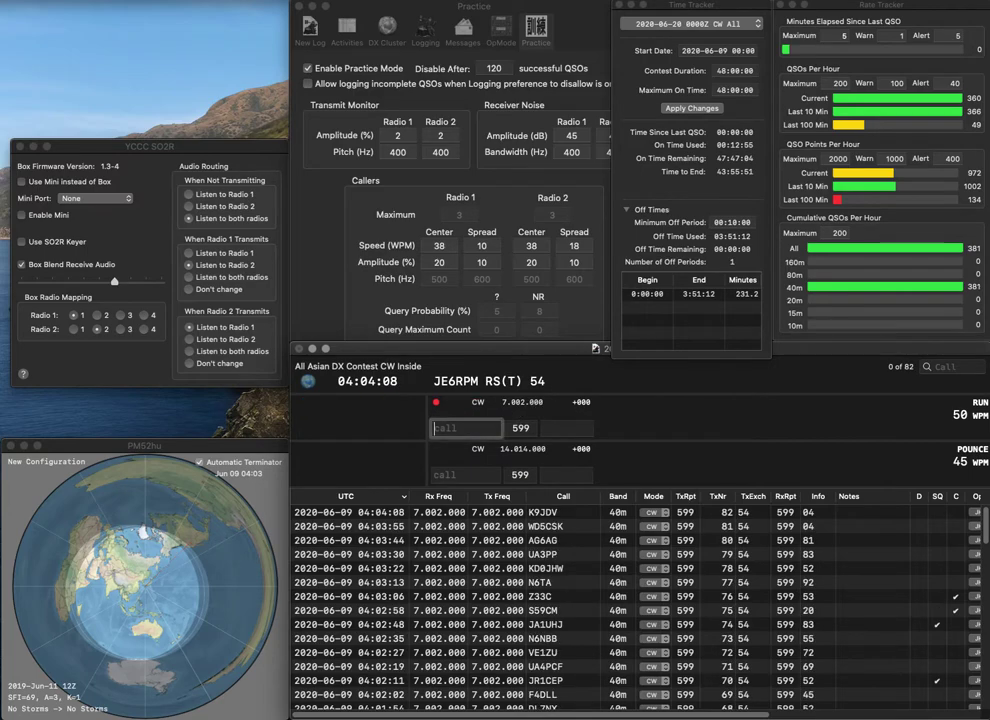
{"action": "type", "text": "N7VV"}
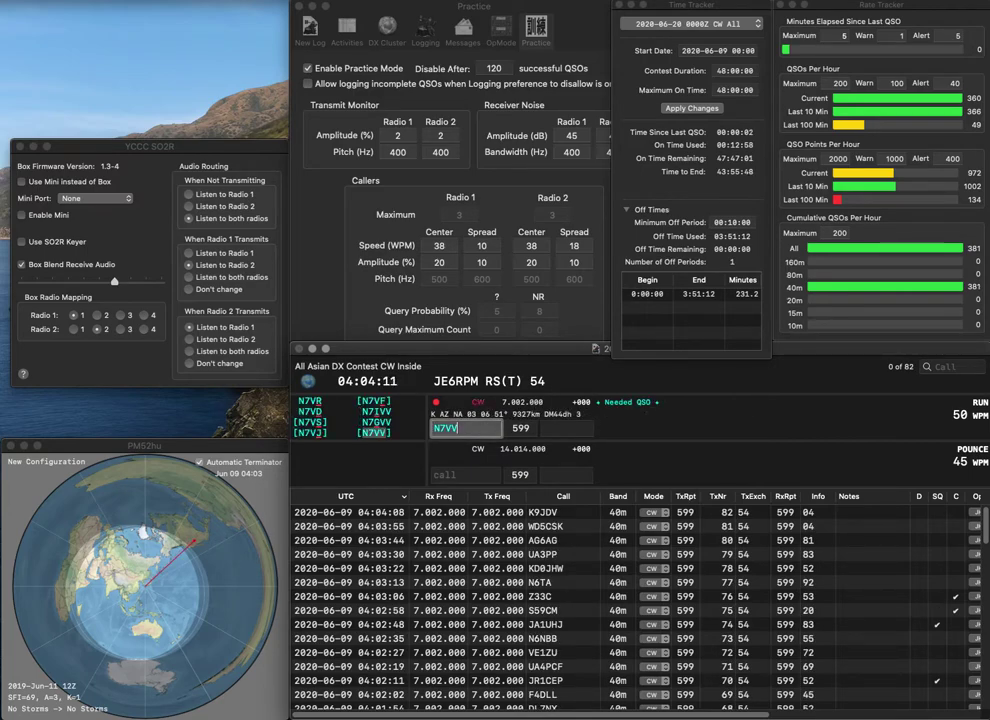
{"action": "key", "text": "Tab"}
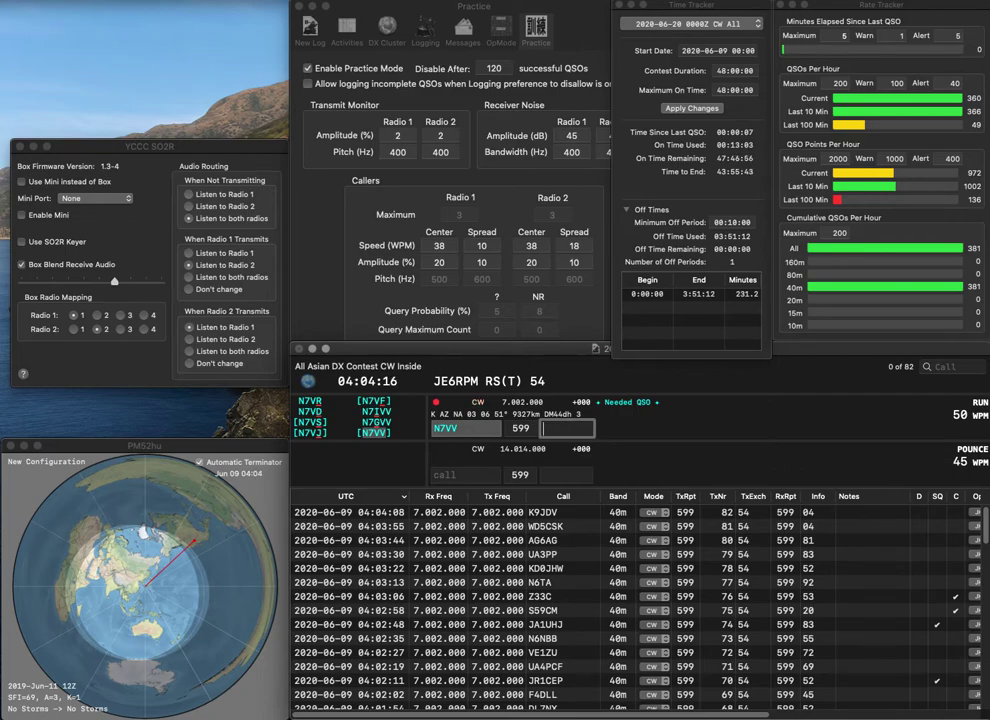
{"action": "type", "text": "77"}
{"action": "key", "text": "Return"}
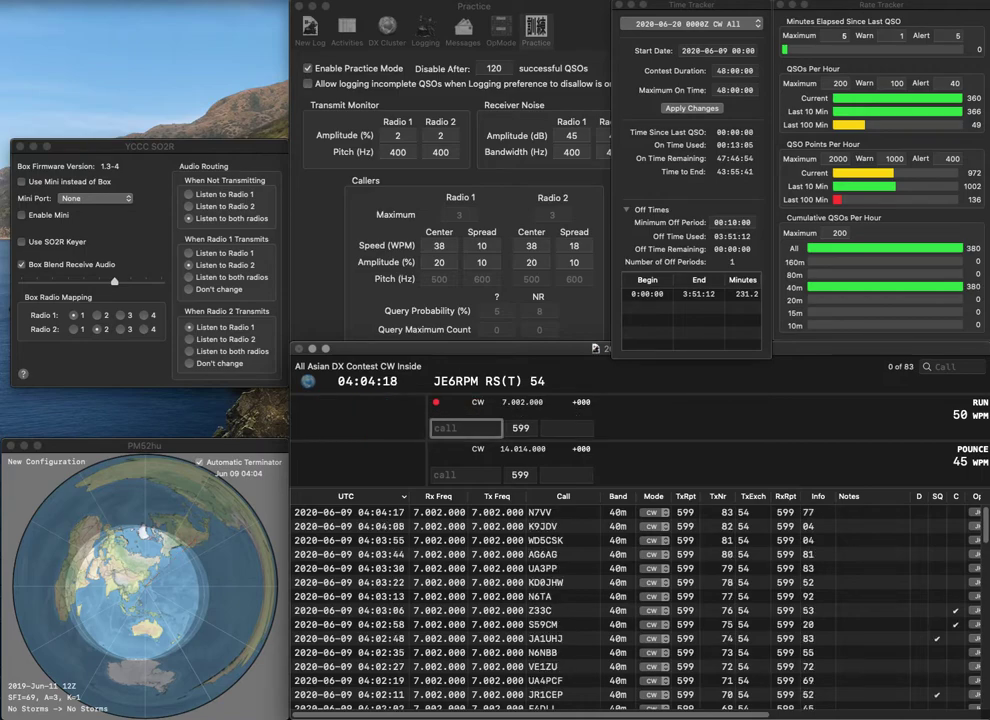
- Work station JL1MUT on the 7.002 MHz run radio and log the contact with received exchange 86
{"action": "type", "text": "JL1MUT"}
{"action": "key", "text": "Return"}
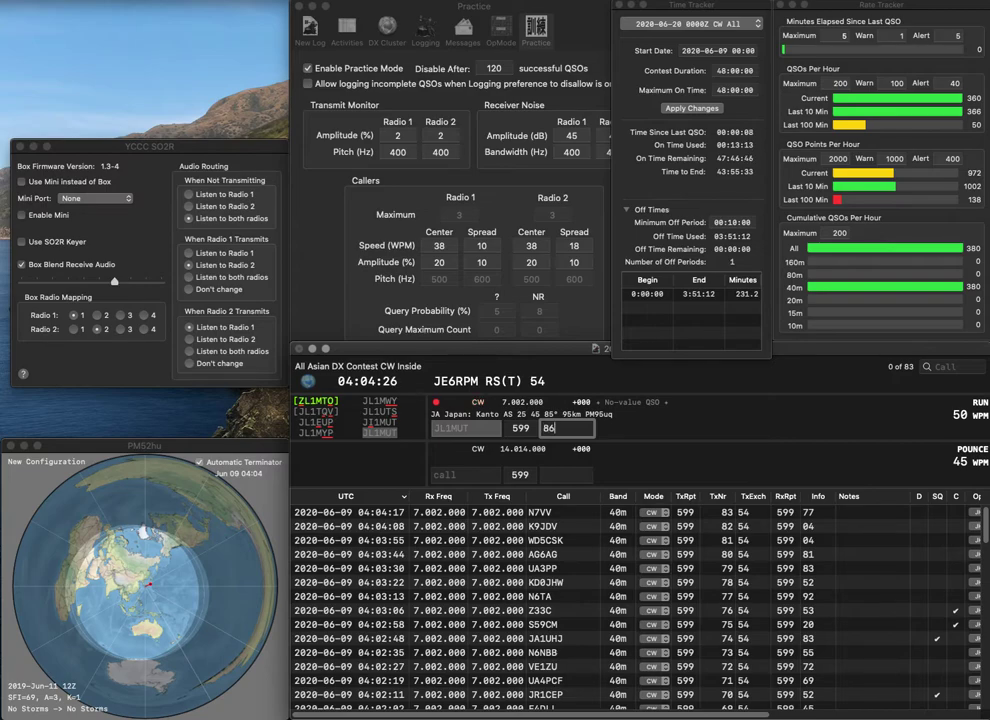
{"action": "type", "text": "86"}
{"action": "key", "text": "Return"}
- Work station WK6I on the 7.002 MHz run radio and log the contact with received exchange 51
{"action": "type", "text": "WK6I"}
{"action": "key", "text": "Return"}
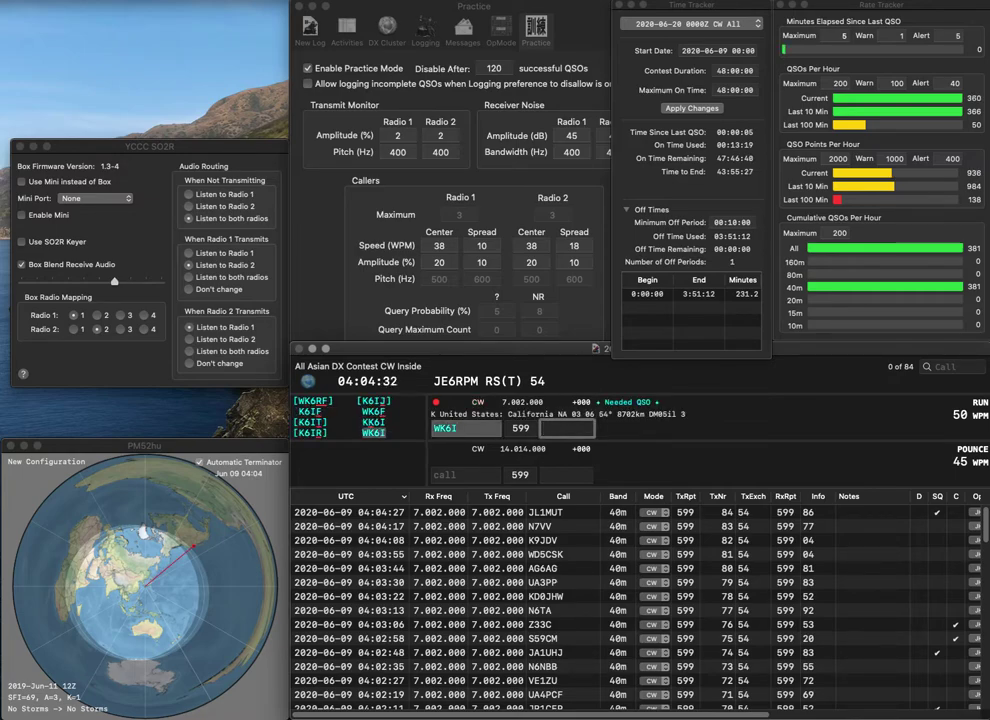
{"action": "key", "text": "Return"}
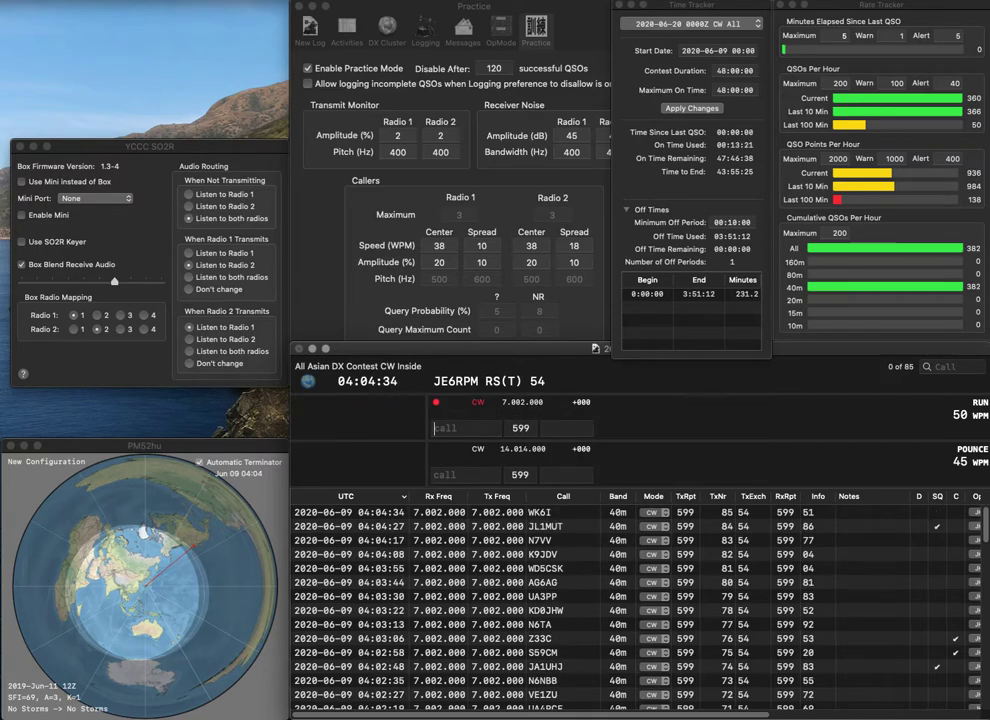
- Work station N1API on the 7.002 MHz run radio and log the contact with received exchange 62
{"action": "type", "text": "N1API"}
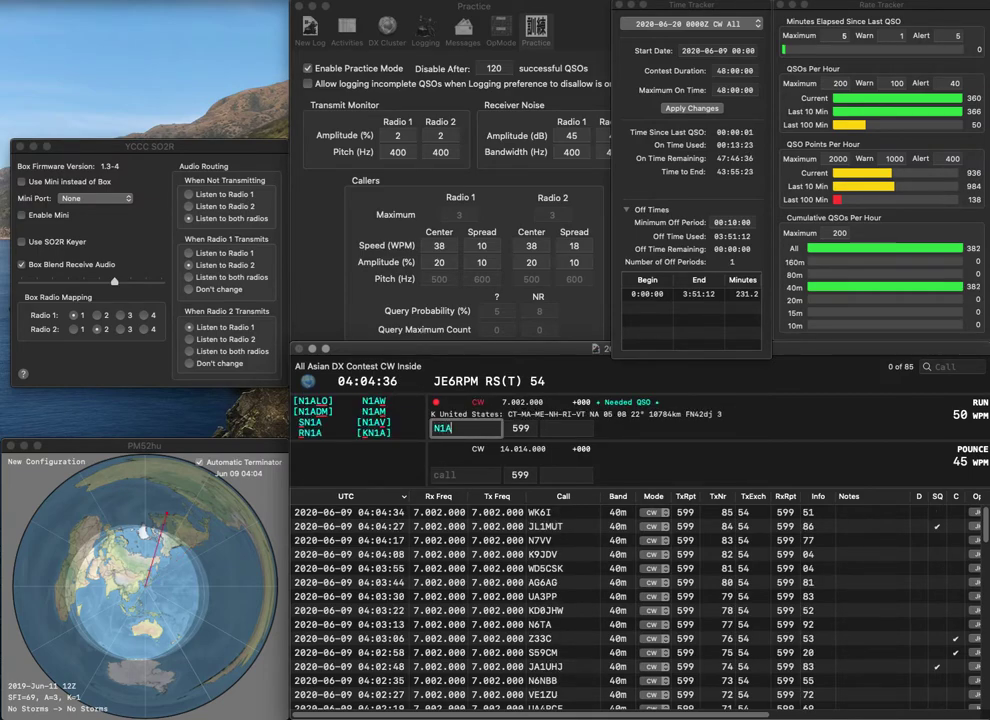
{"action": "key", "text": "space"}
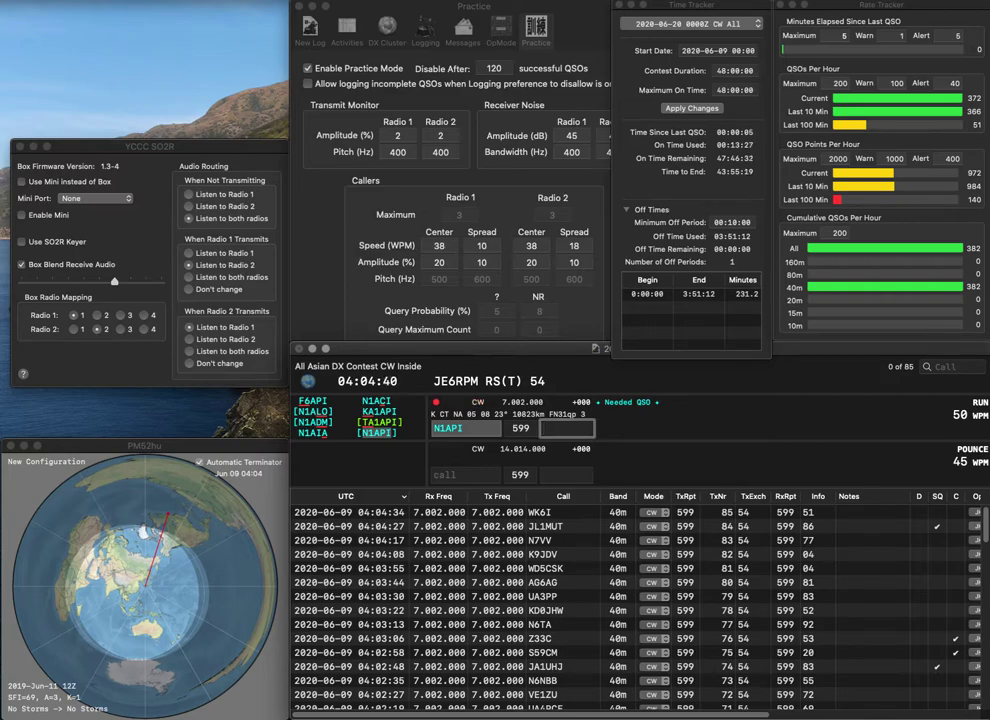
{"action": "type", "text": "62"}
{"action": "key", "text": "Return"}
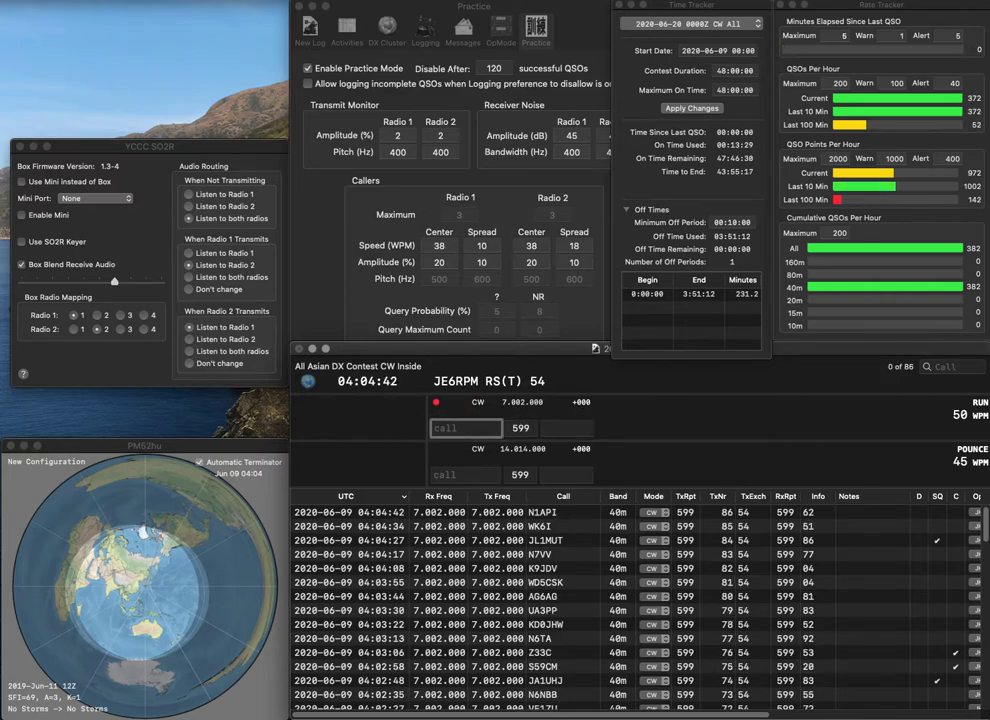
{"action": "type", "text": "XQ1K"}
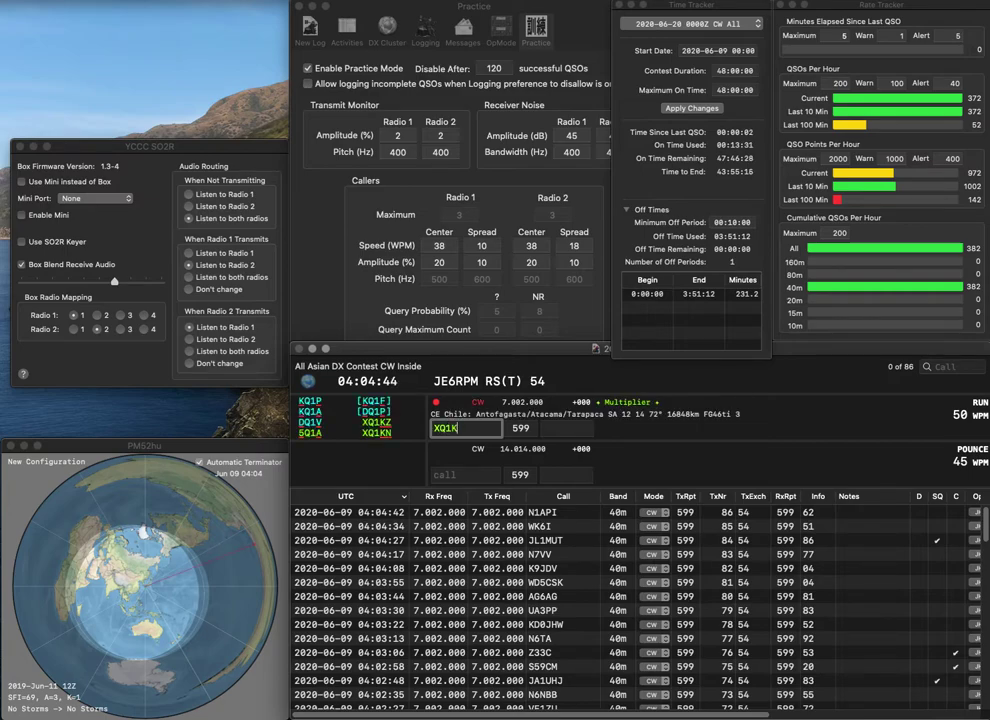
{"action": "key", "text": "BackSpace"}
{"action": "type", "text": "CN"}
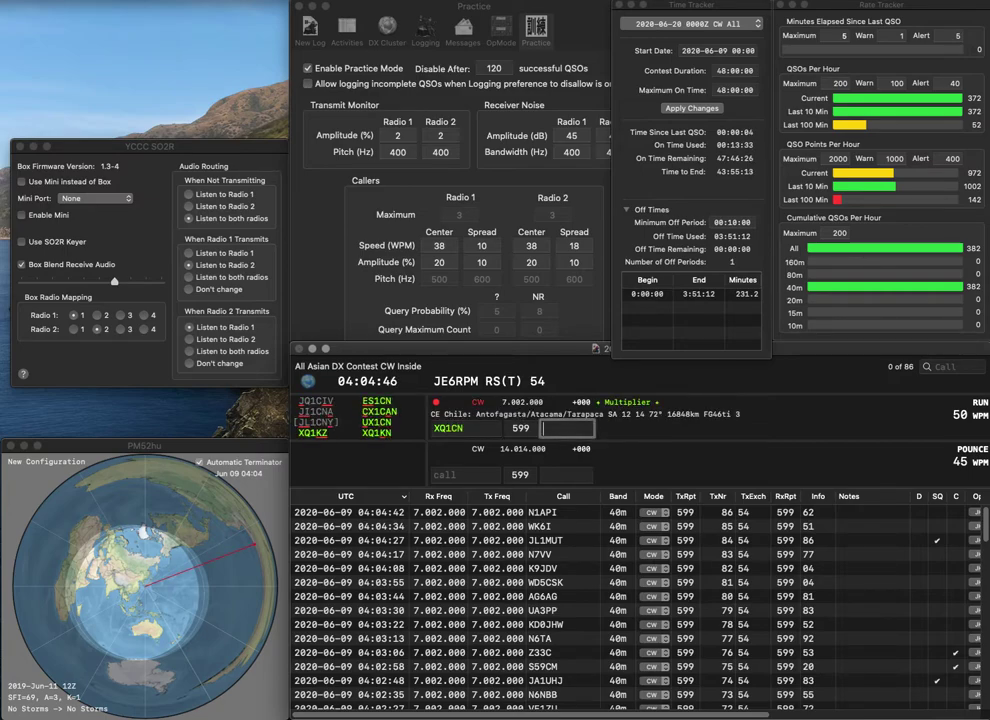
{"action": "key", "text": "Left"}
{"action": "key", "text": "BackSpace"}
{"action": "type", "text": "K"}
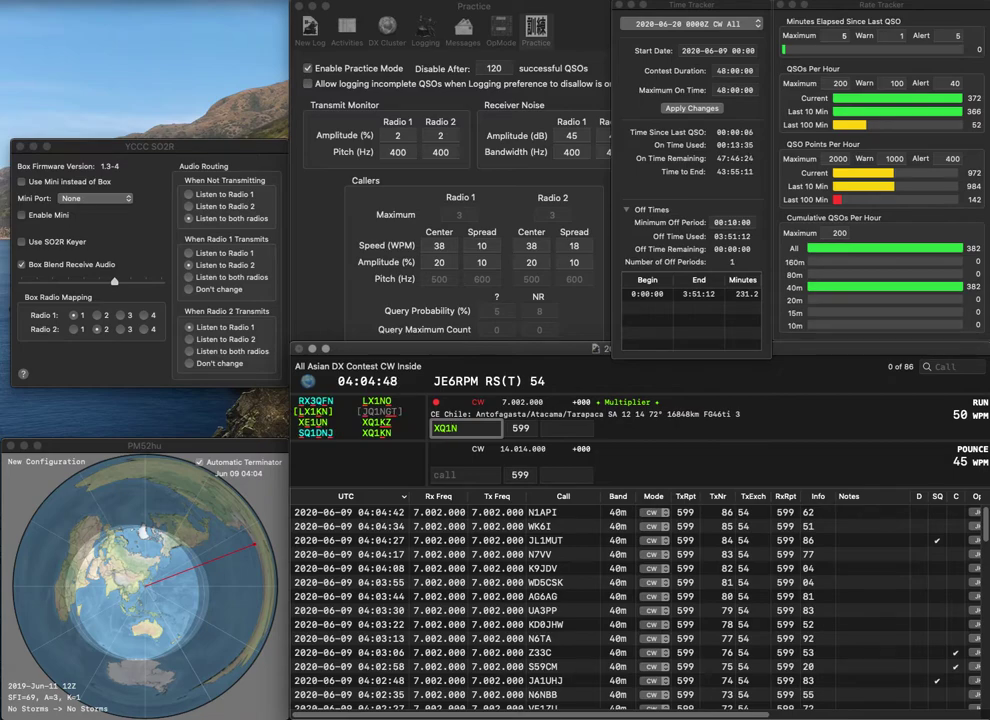
{"action": "key", "text": "Return"}
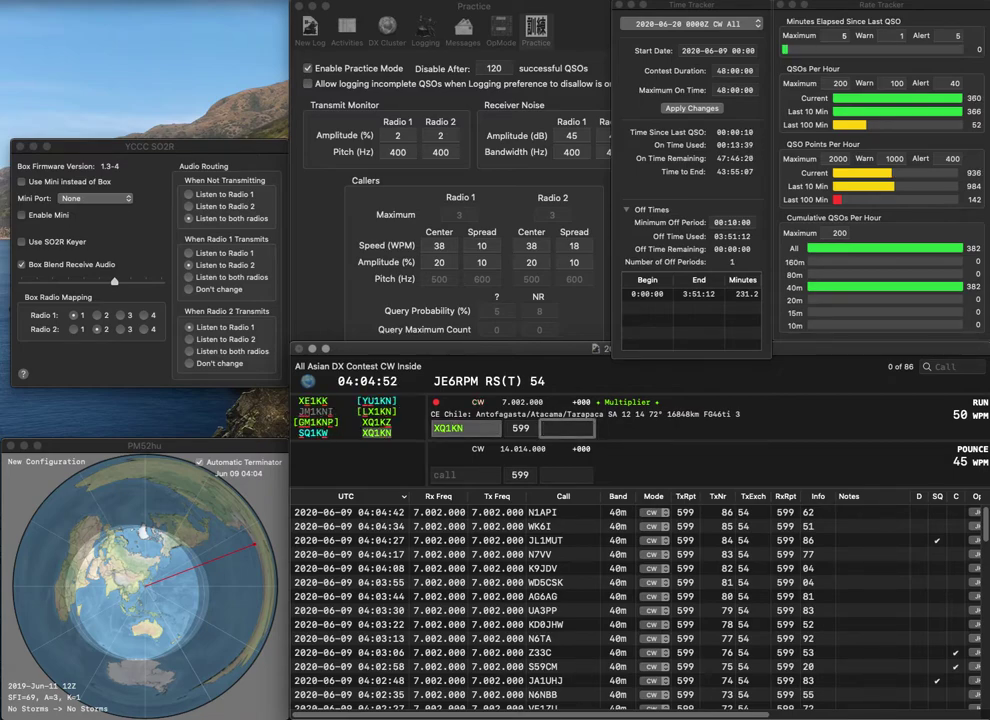
{"action": "type", "text": "87"}
{"action": "key", "text": "Return"}
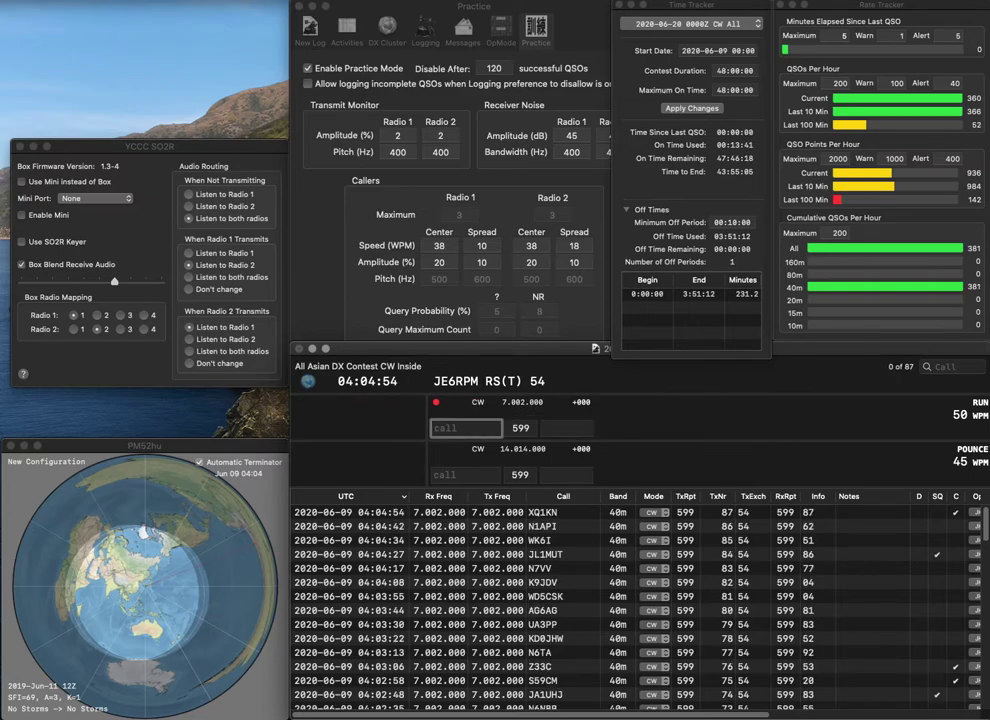
- Work station P43R on the 7.002 MHz run radio and log the contact with received exchange 14
{"action": "type", "text": "P4"}
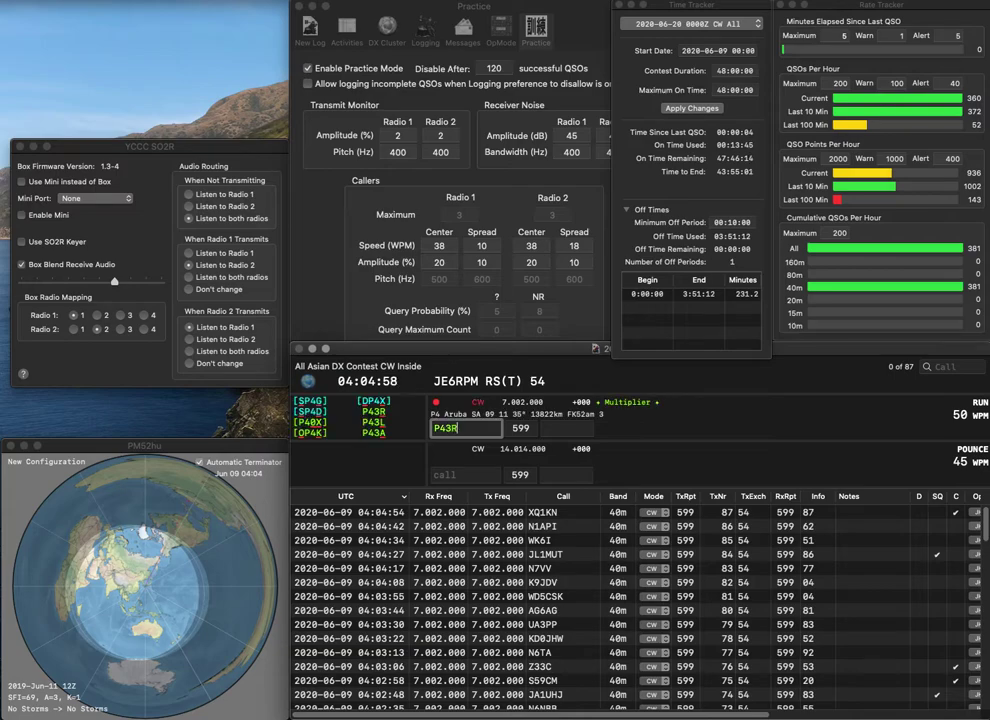
{"action": "type", "text": "3R"}
{"action": "key", "text": "space"}
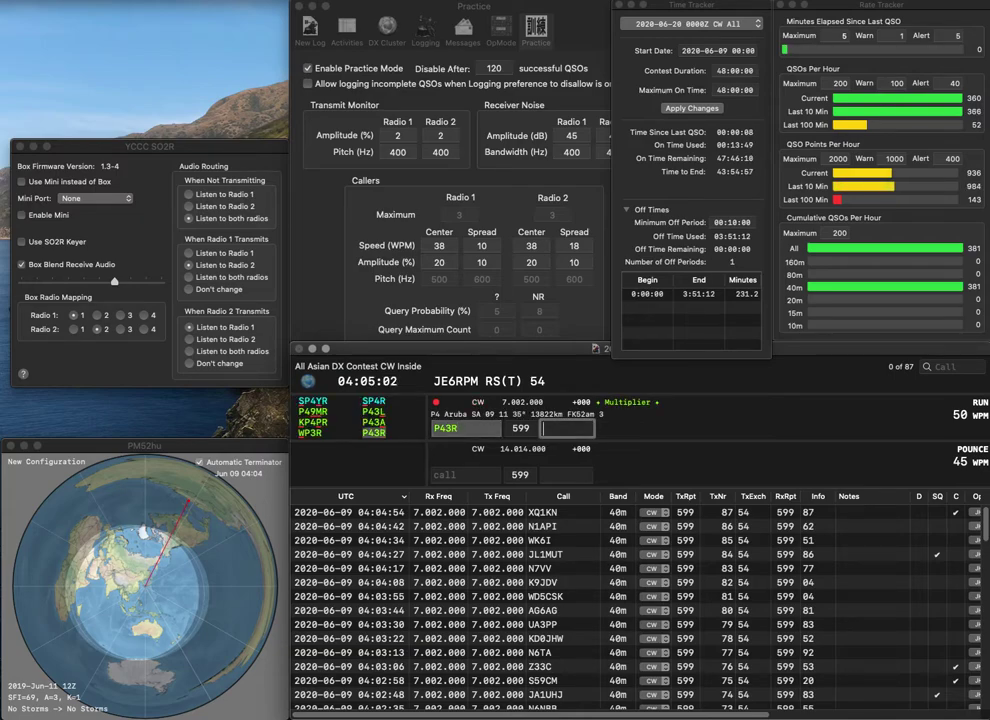
{"action": "type", "text": "14"}
{"action": "key", "text": "Return"}
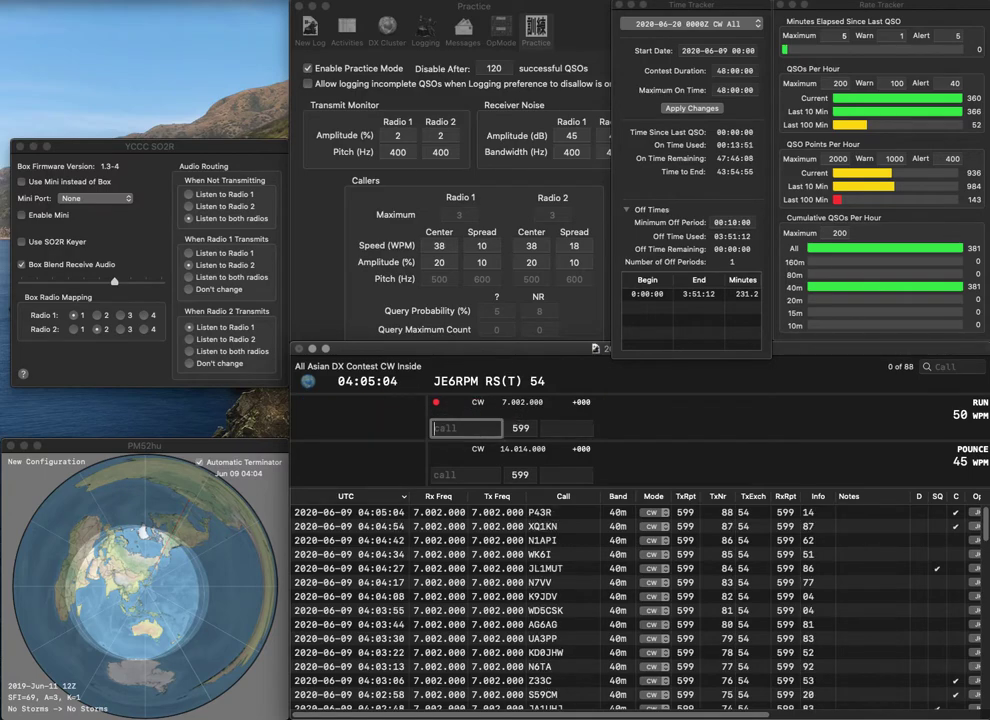
{"action": "type", "text": "M0C"}
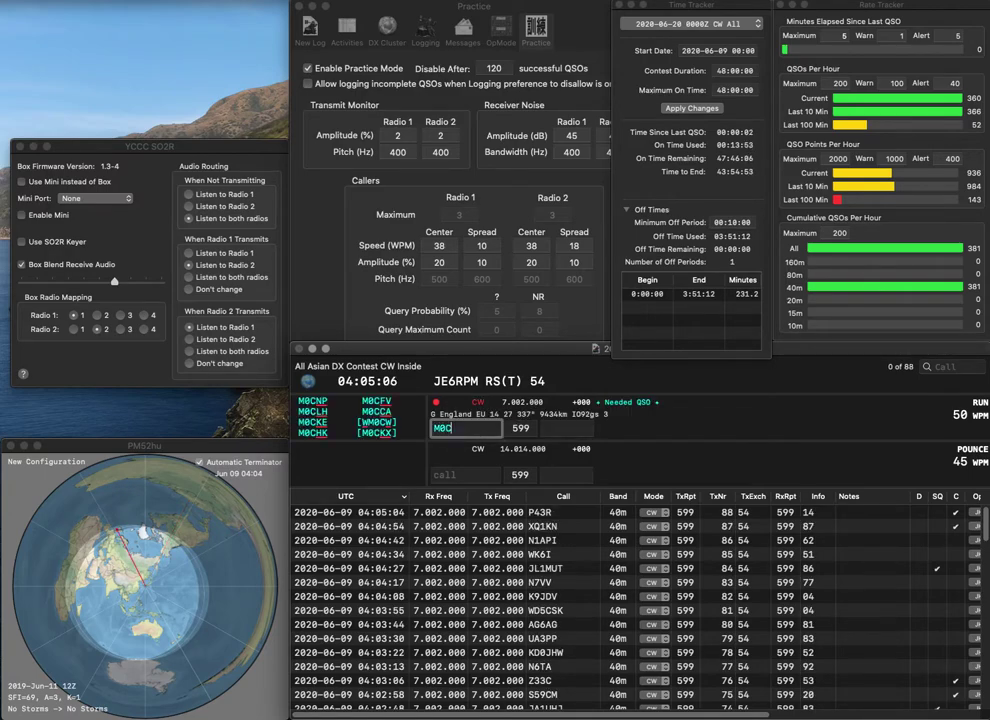
{"action": "type", "text": "UK"}
{"action": "key", "text": "space"}
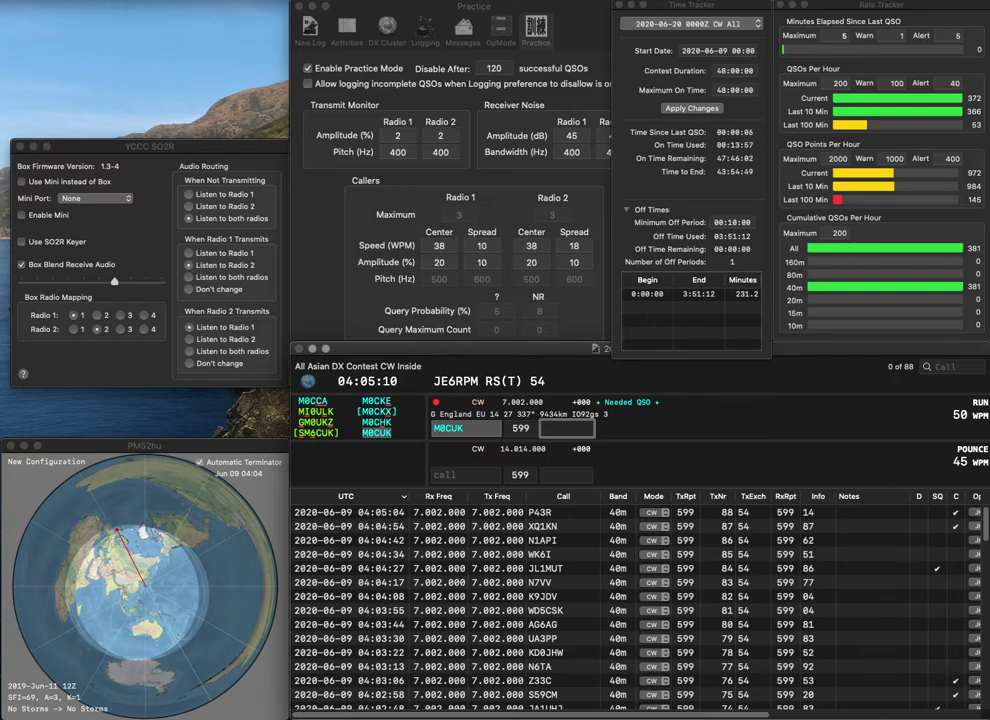
{"action": "type", "text": "01"}
{"action": "key", "text": "Return"}
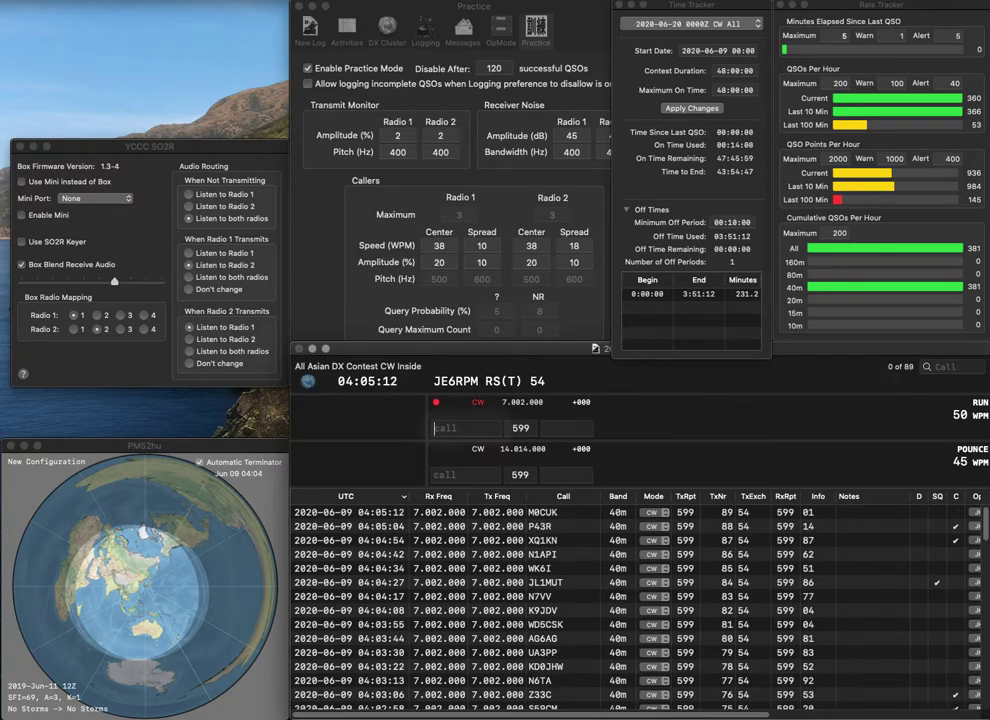
- Work station KM4COG on the 7.002 MHz run radio and log the contact with received exchange 65
{"action": "type", "text": "KM4"}
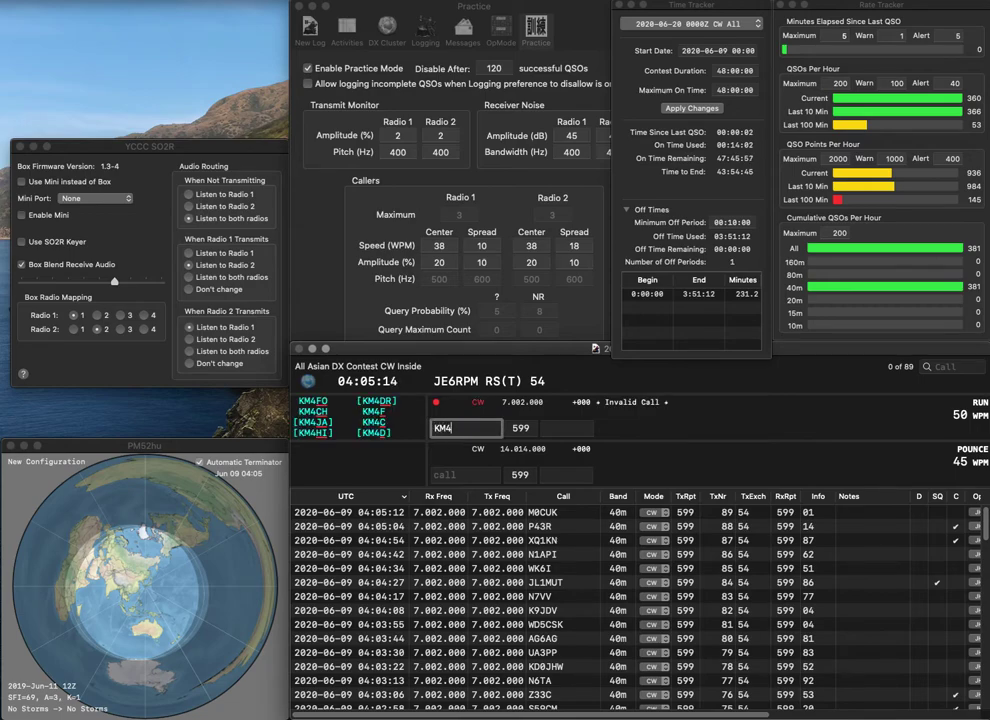
{"action": "type", "text": "COG"}
{"action": "key", "text": "Return"}
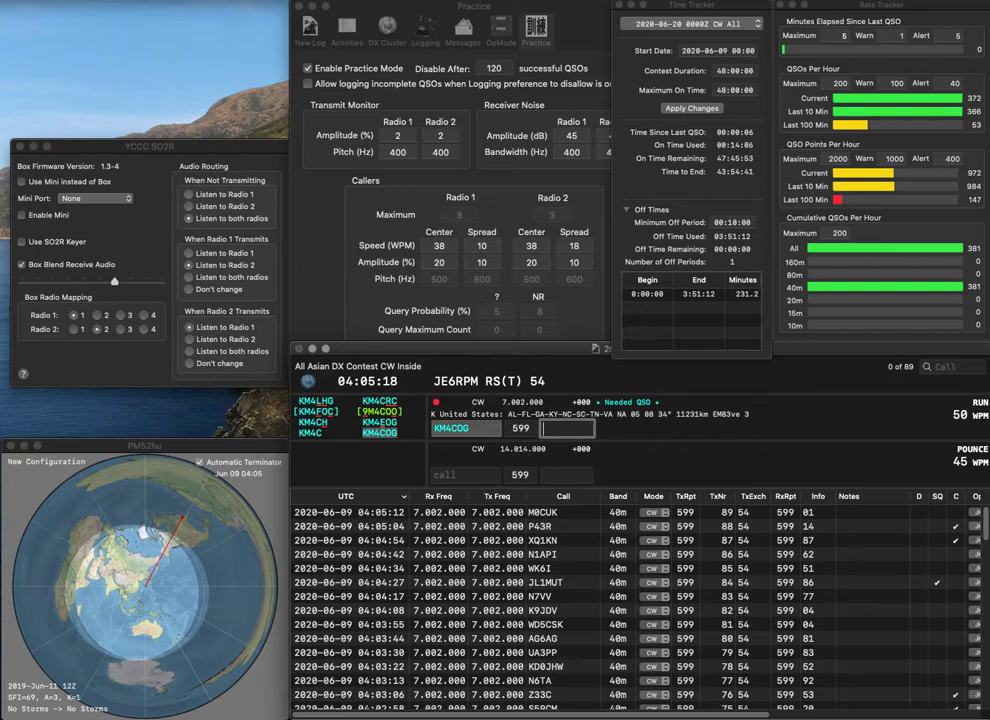
{"action": "type", "text": "65"}
{"action": "key", "text": "Return"}
{"action": "type", "text": "N3RK"}
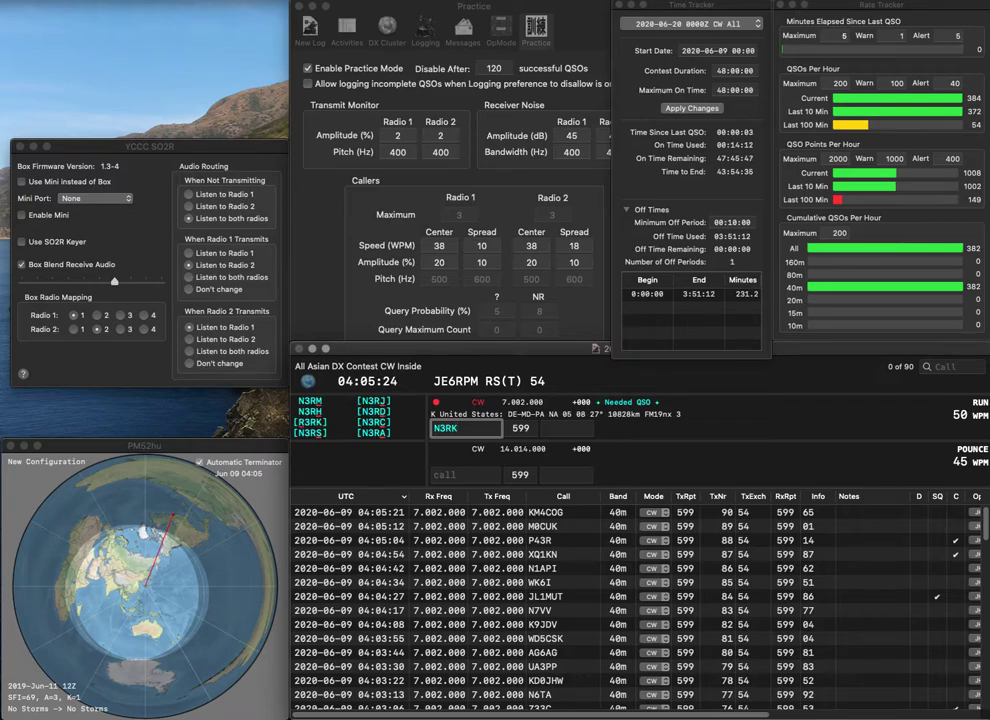
{"action": "key", "text": "BackSpace"}
{"action": "key", "text": "BackSpace"}
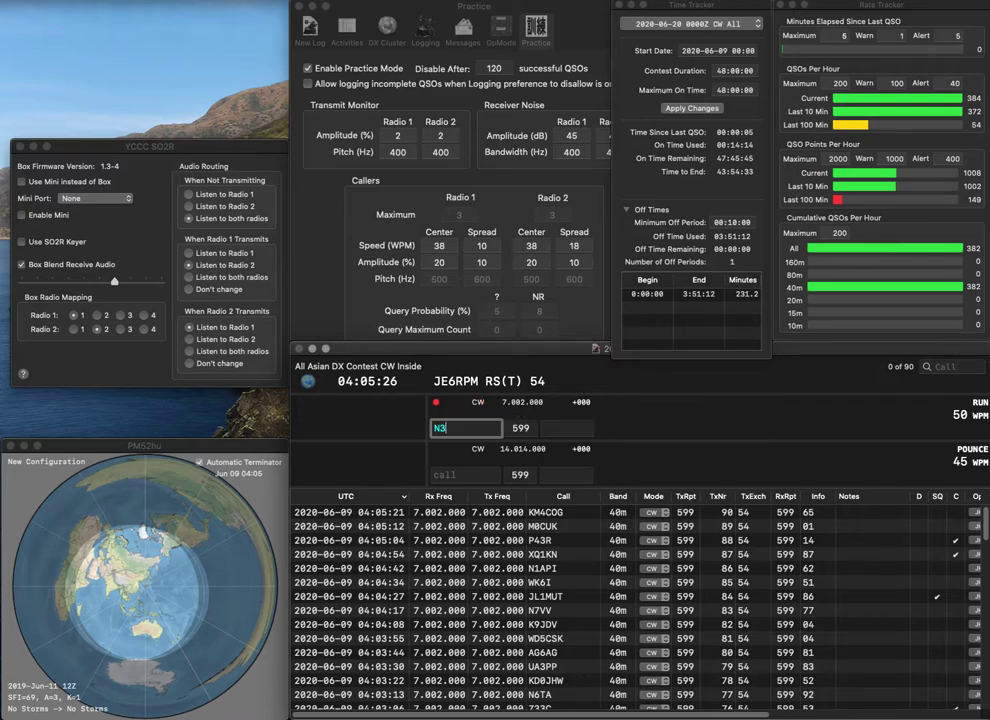
{"action": "type", "text": "2LK"}
{"action": "key", "text": "Return"}
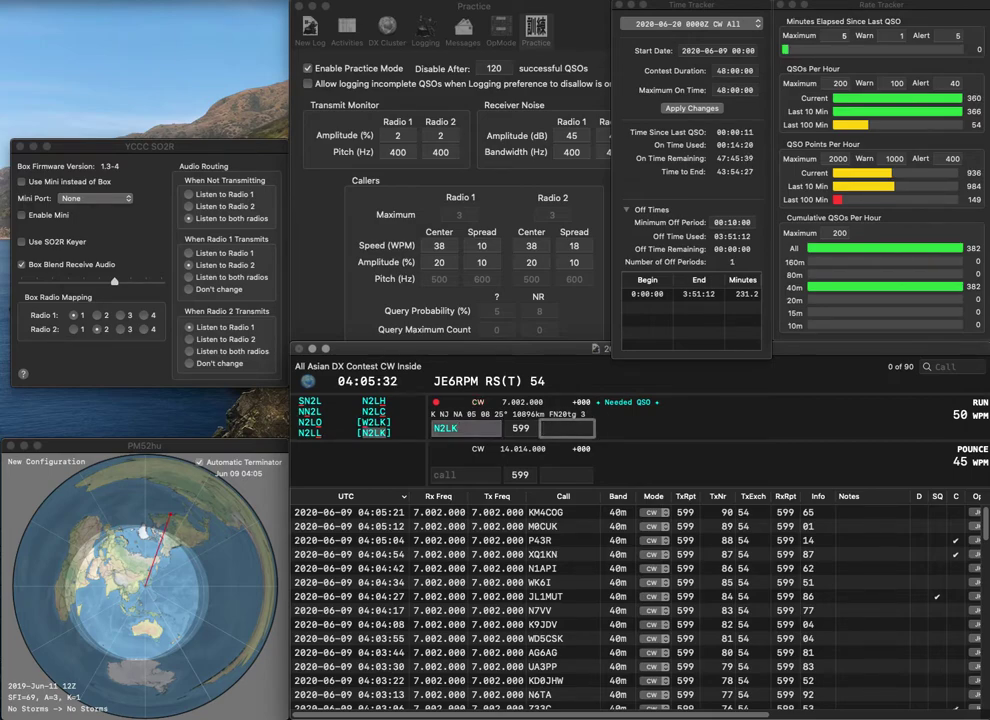
{"action": "type", "text": "05"}
{"action": "key", "text": "Return"}
- Work station F5OHH on the 7.002 MHz run radio, completing the call from OH, and log the contact with received exchange 95
{"action": "type", "text": "U"}
{"action": "key", "text": "BackSpace"}
{"action": "type", "text": "OH"}
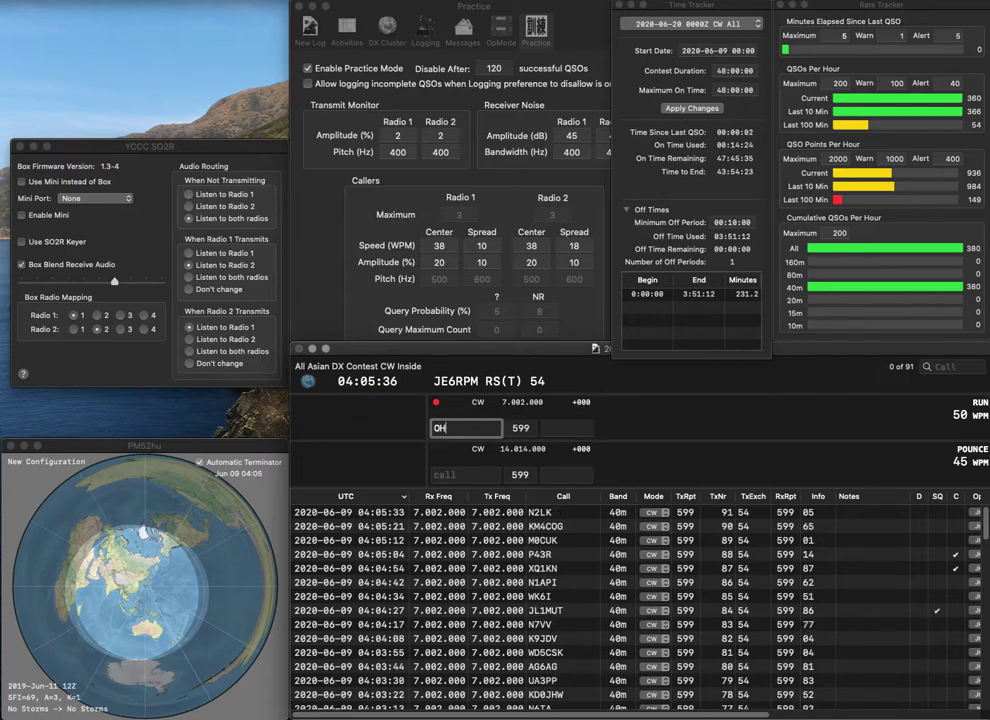
{"action": "type", "text": "F5"}
{"action": "key", "text": "End"}
{"action": "type", "text": "H"}
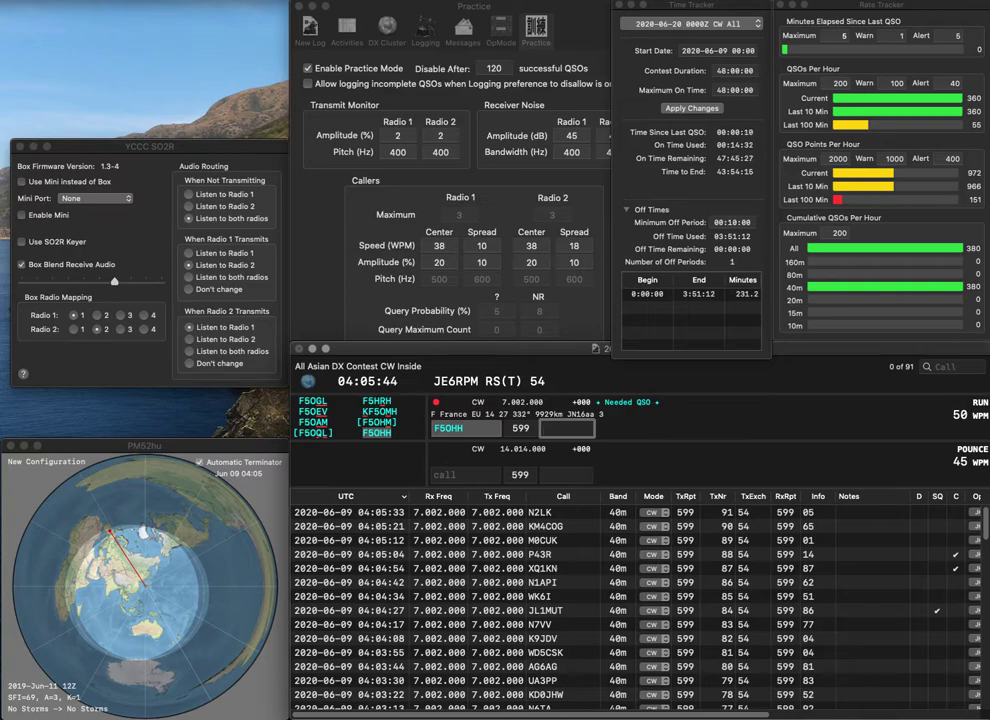
{"action": "type", "text": "5"}
{"action": "key", "text": "Return"}
- Work station K4JUO on the 7.002 MHz run radio and log the contact with received exchange 11
{"action": "type", "text": "K4"}
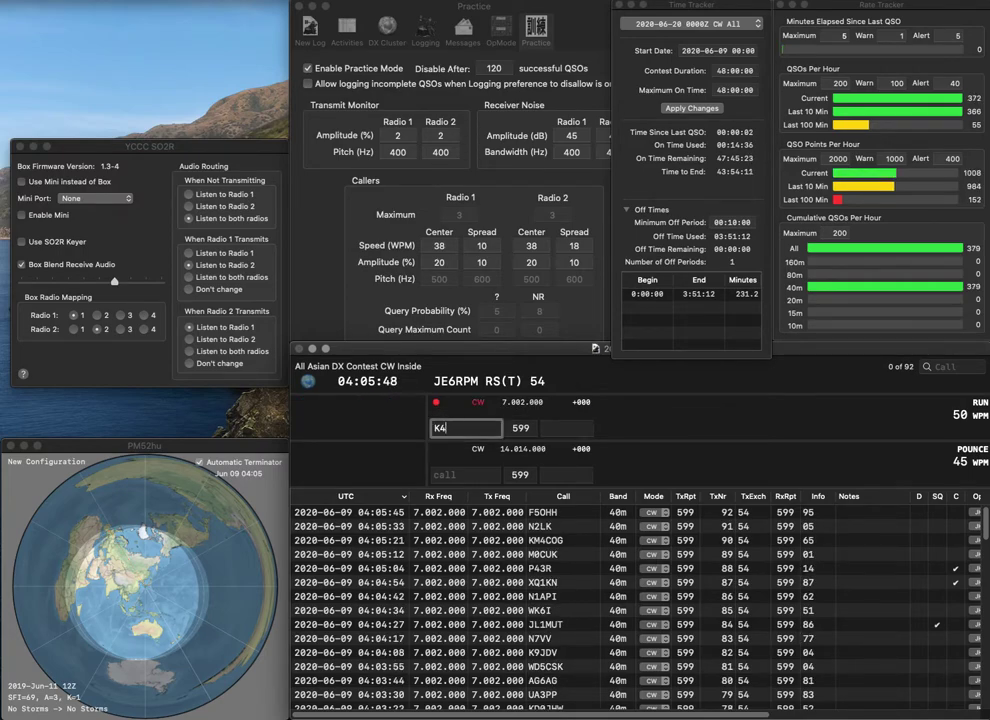
{"action": "type", "text": "JUO"}
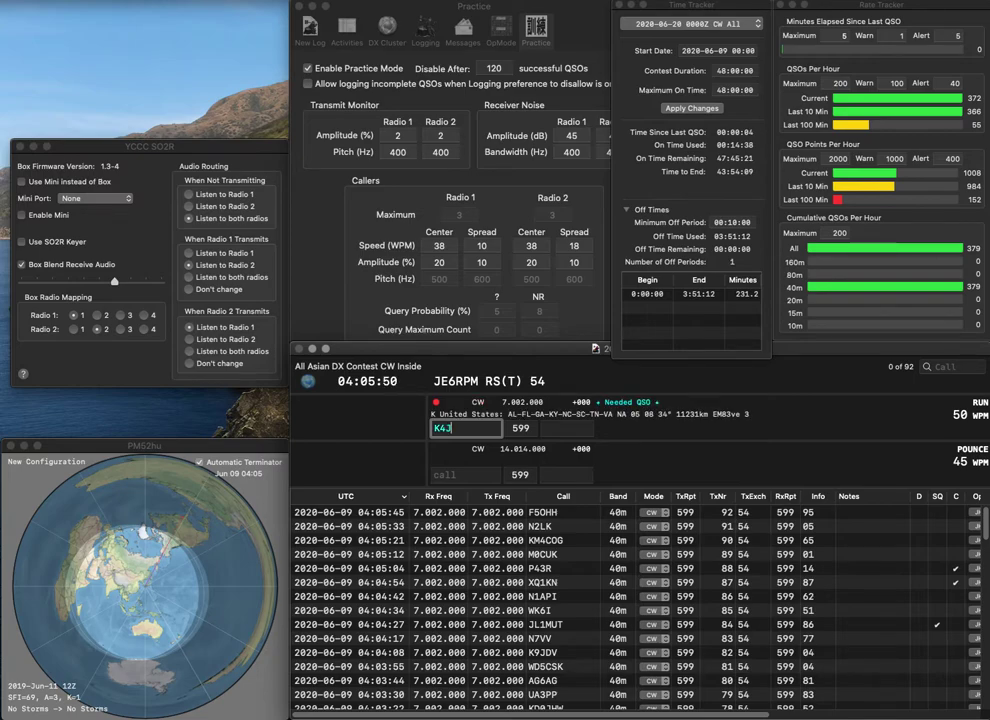
{"action": "key", "text": "Return"}
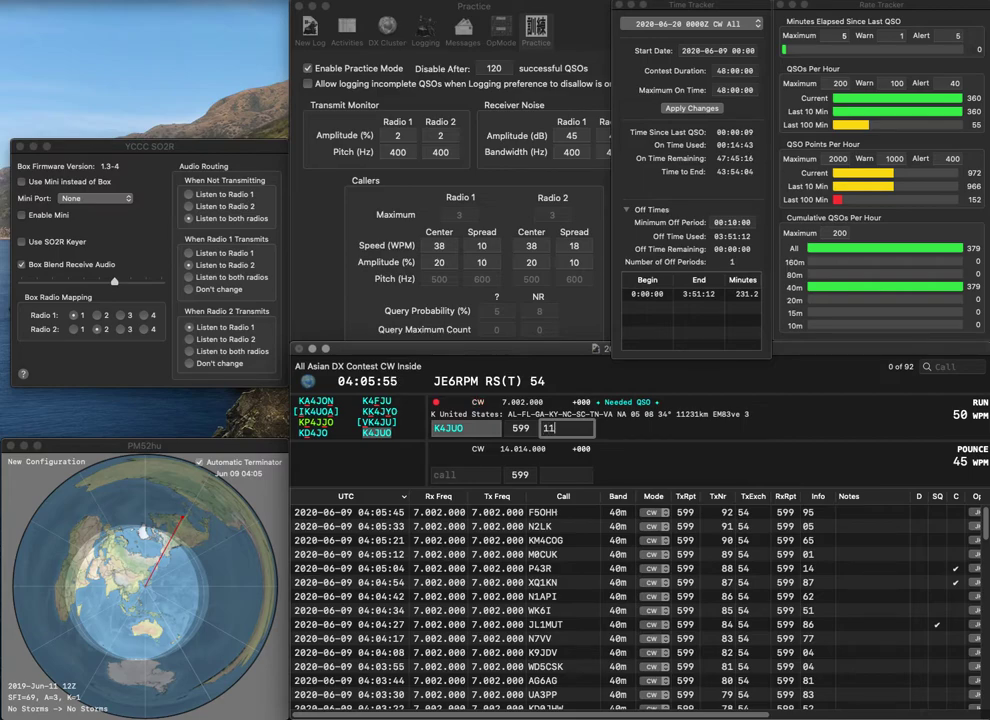
{"action": "type", "text": "1"}
{"action": "key", "text": "Return"}
- Work station SM0SRP on the 7.002 MHz run radio and log the contact with received exchange 59
{"action": "type", "text": "SM"}
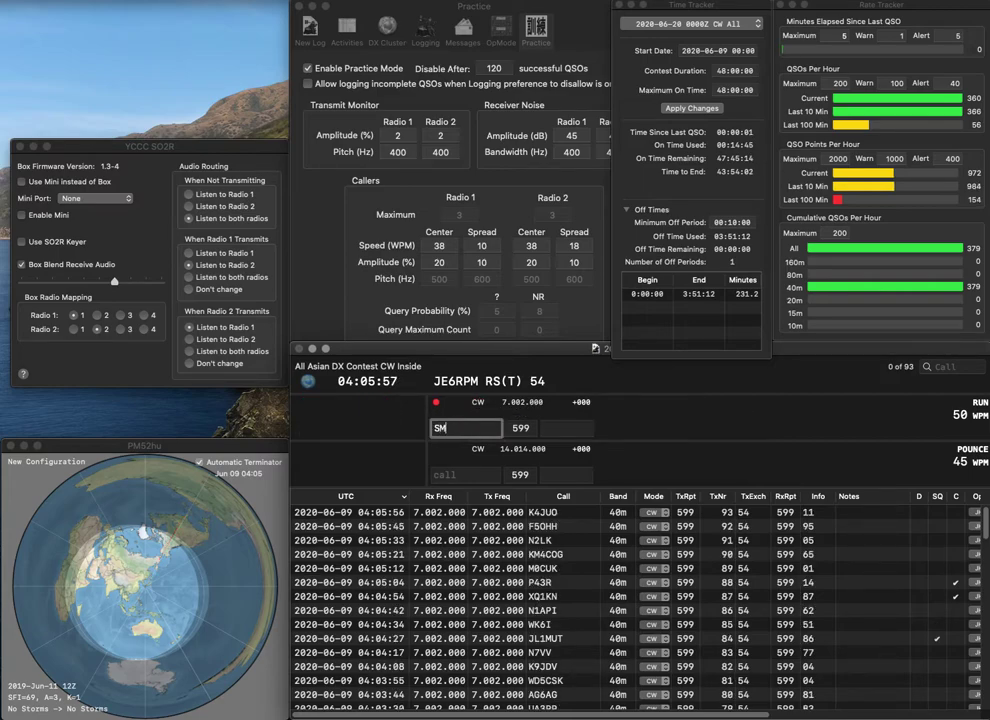
{"action": "type", "text": "0SRP"}
{"action": "key", "text": "space"}
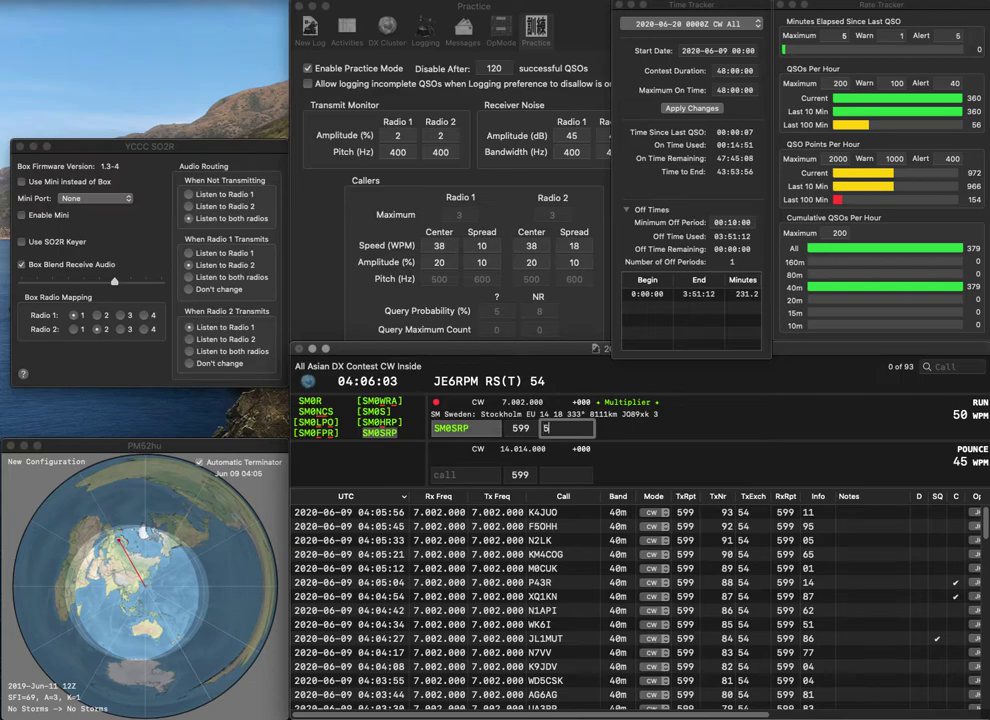
{"action": "type", "text": "59"}
{"action": "key", "text": "Return"}
- Work station SM5DJZ on the 7.002 MHz run radio and log the contact with received exchange 87
{"action": "type", "text": "SM5D"}
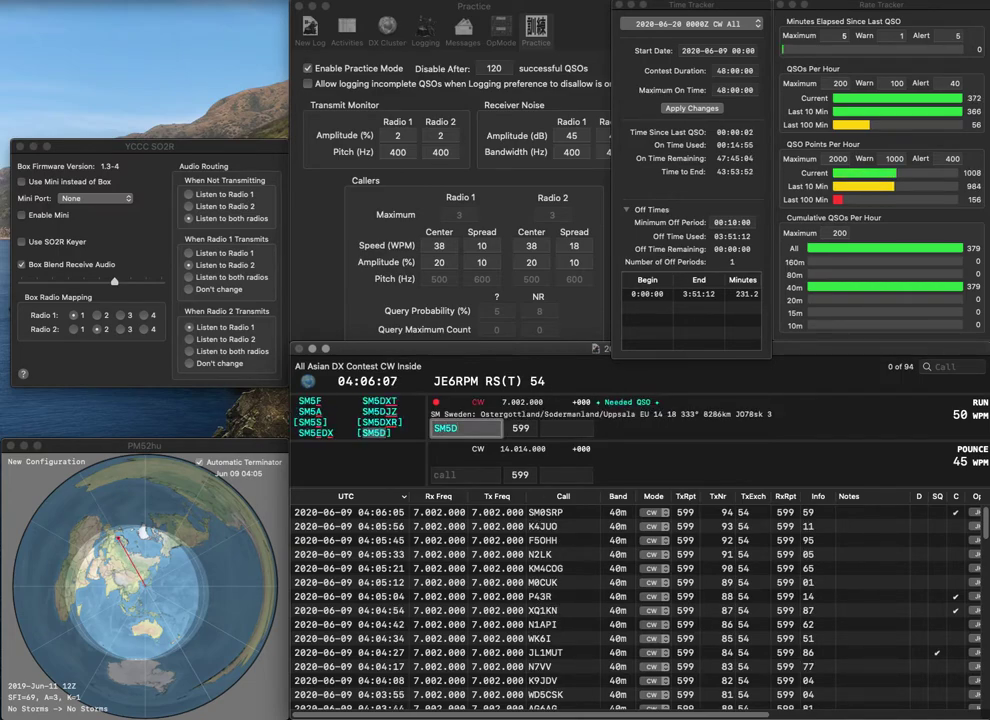
{"action": "type", "text": "JZ"}
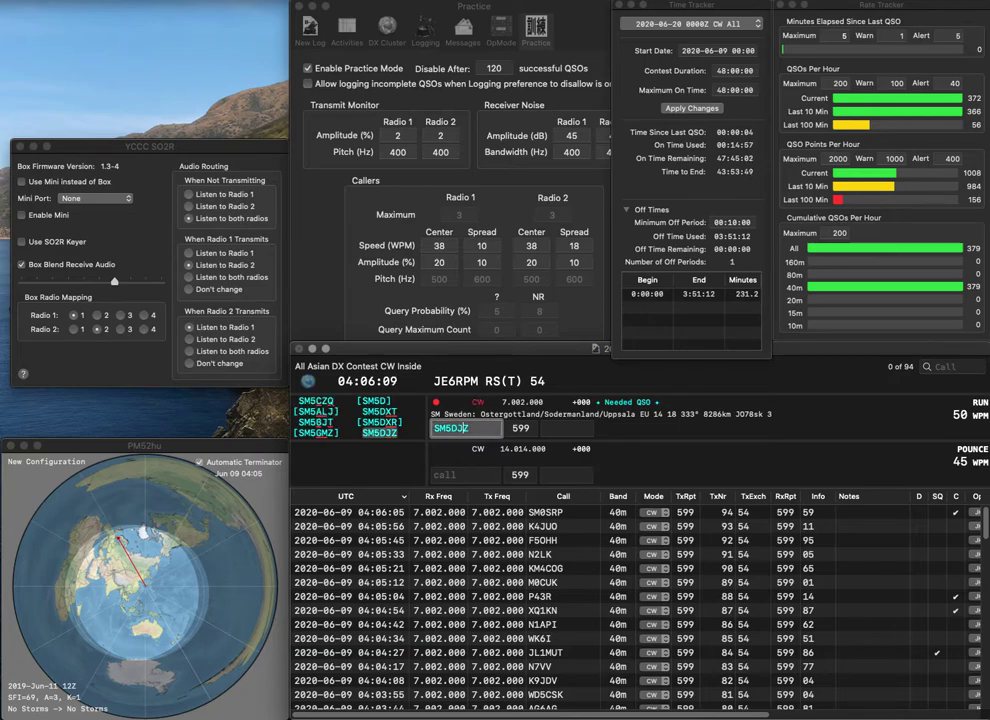
{"action": "key", "text": "space"}
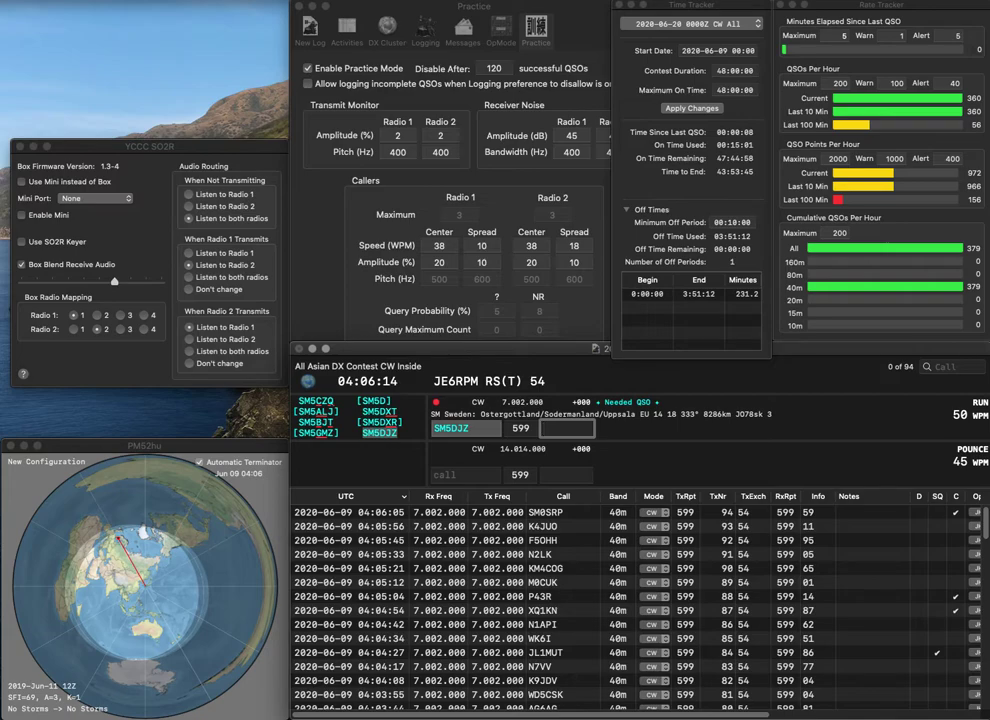
{"action": "type", "text": "87"}
{"action": "key", "text": "Return"}
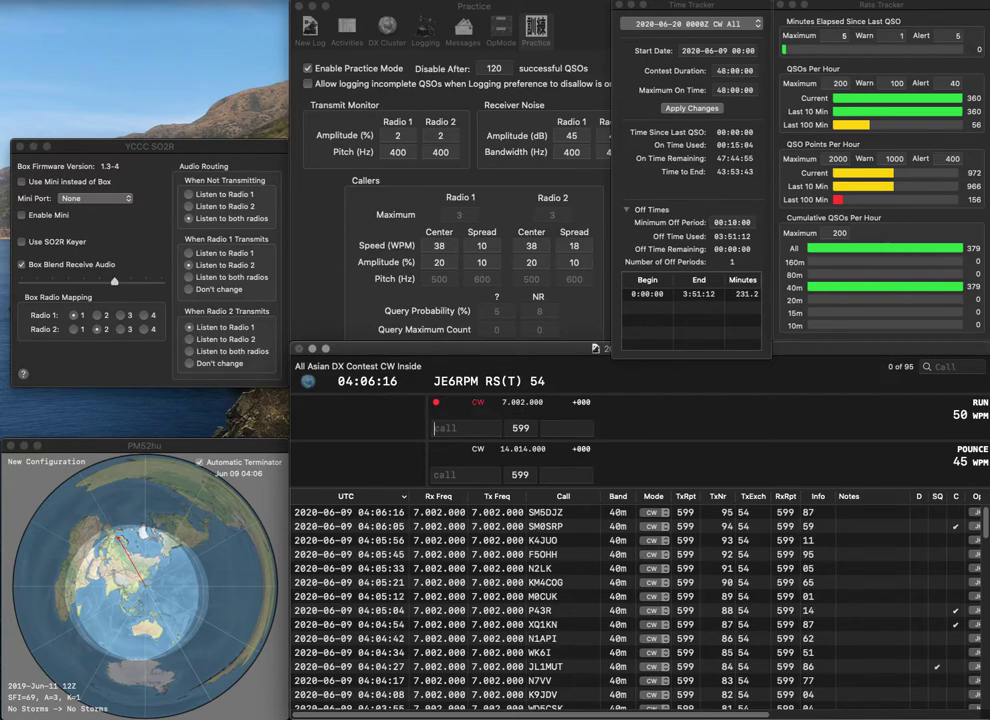
{"action": "type", "text": "W2/JR1R"}
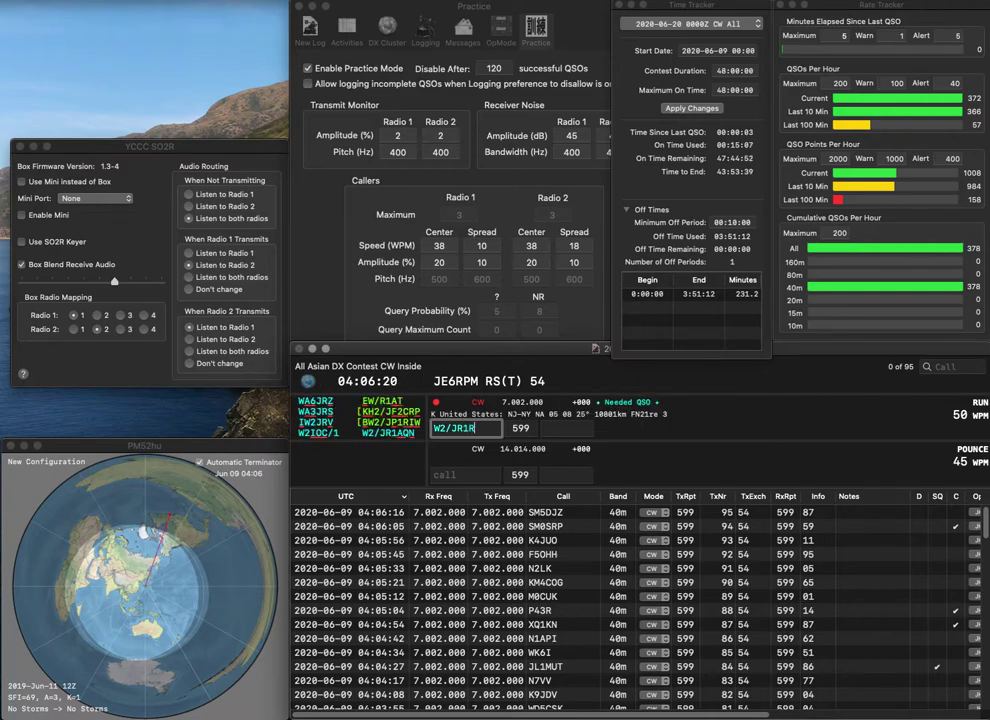
{"action": "key", "text": "BackSpace"}
{"action": "type", "text": "AQ"}
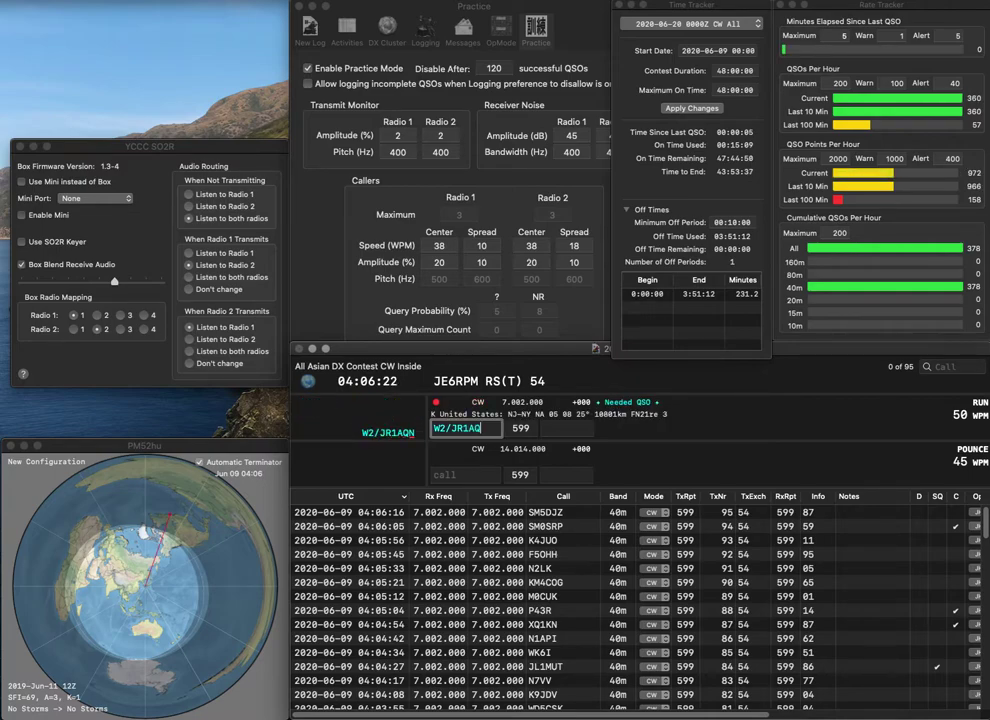
{"action": "type", "text": "N"}
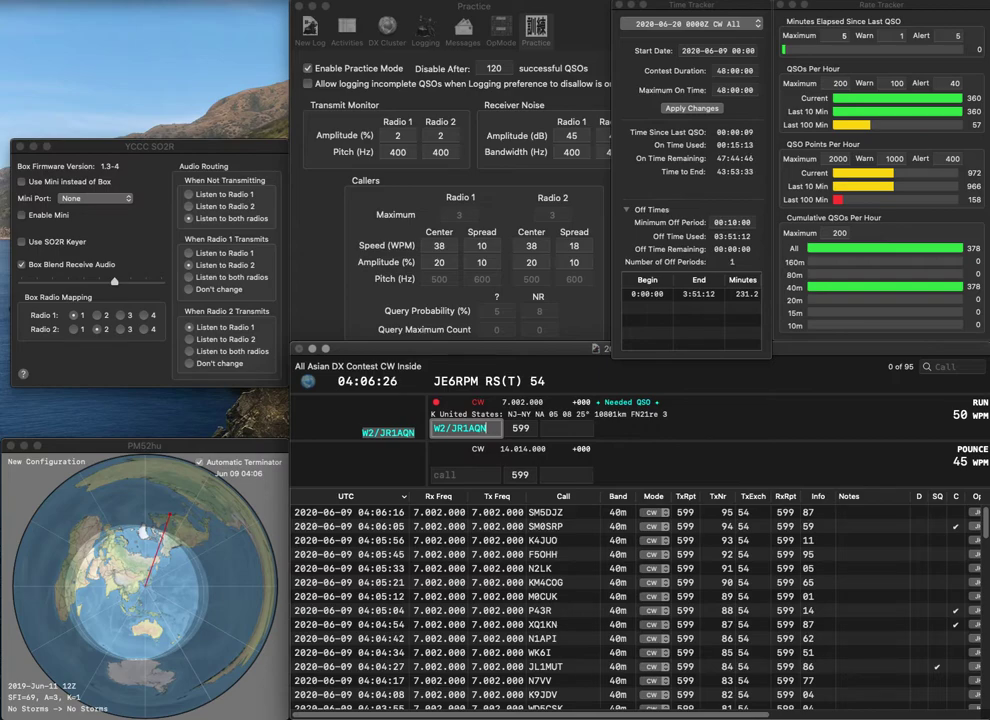
{"action": "left_click", "coordinate": [567, 428]}
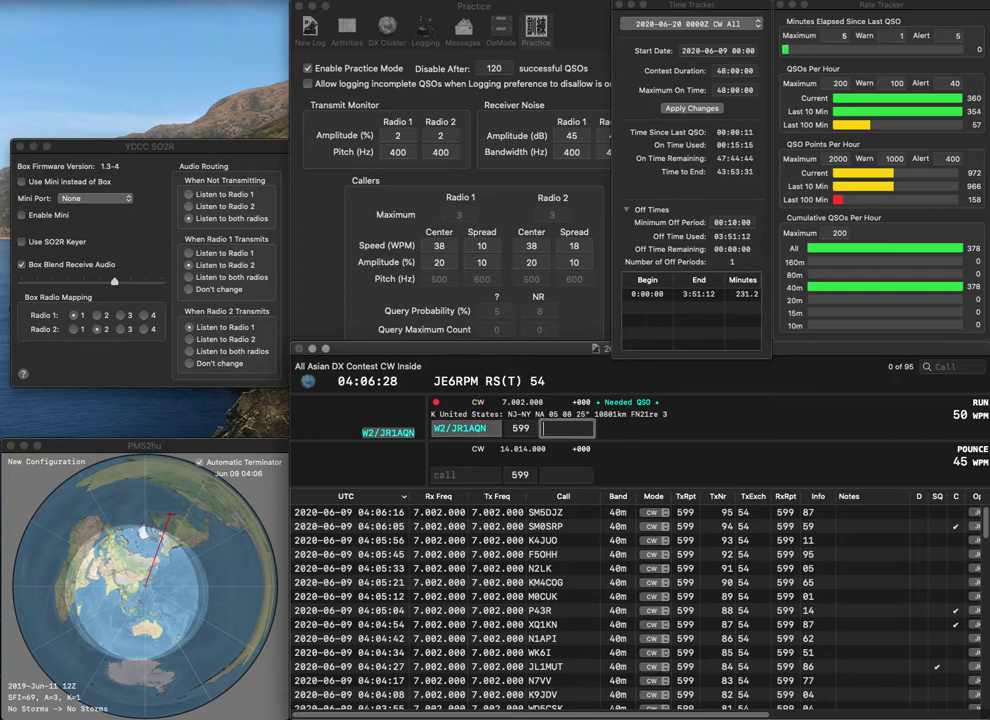
{"action": "type", "text": "69"}
{"action": "key", "text": "Return"}
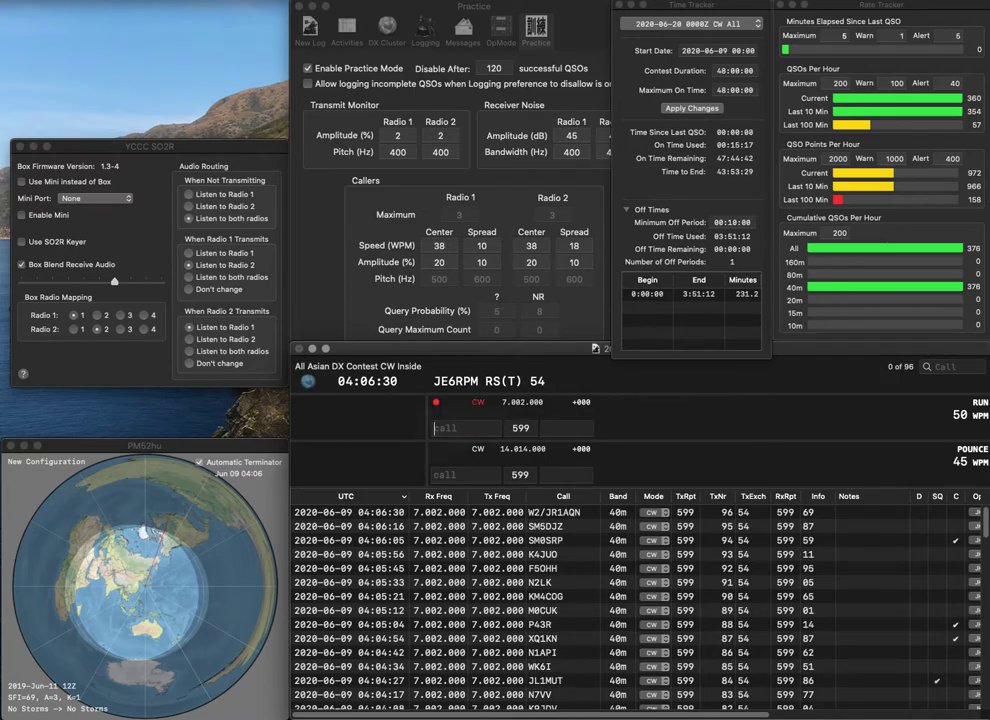
- Work station N1LI on the 7.002 MHz run radio and log the contact with received exchange 92
{"action": "type", "text": "N1LI"}
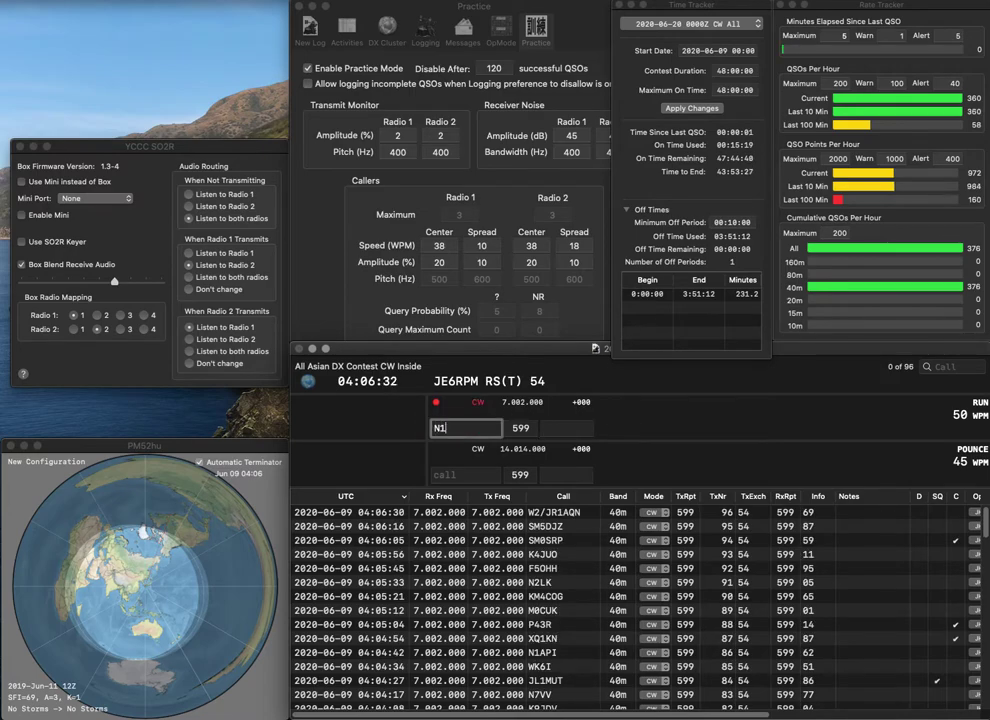
{"action": "left_click", "coordinate": [567, 428]}
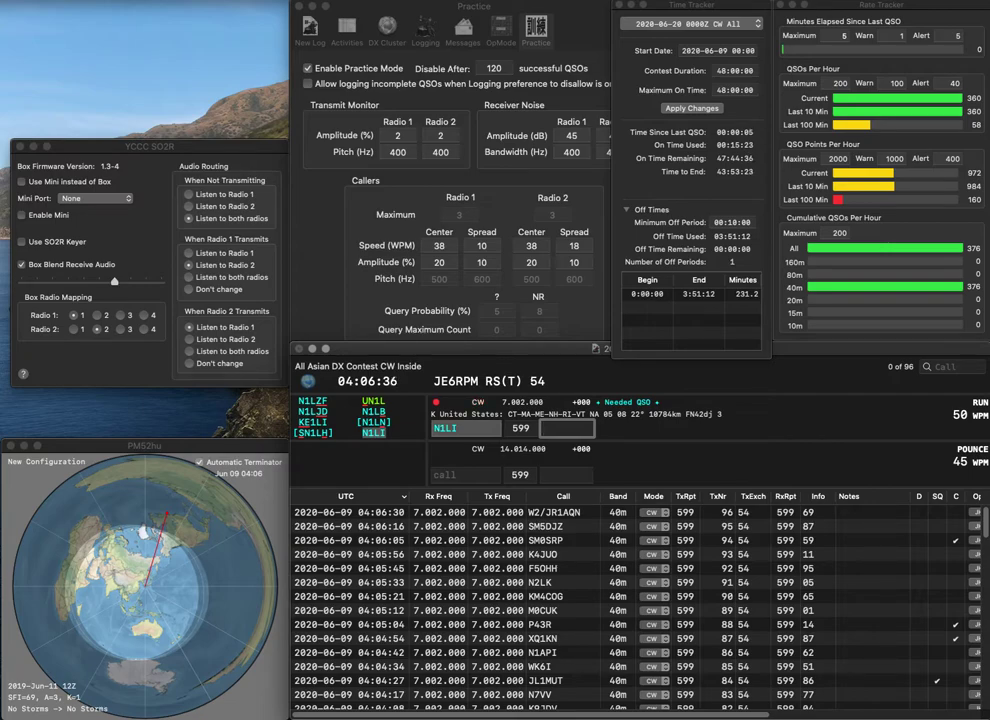
{"action": "type", "text": "92"}
{"action": "key", "text": "Return"}
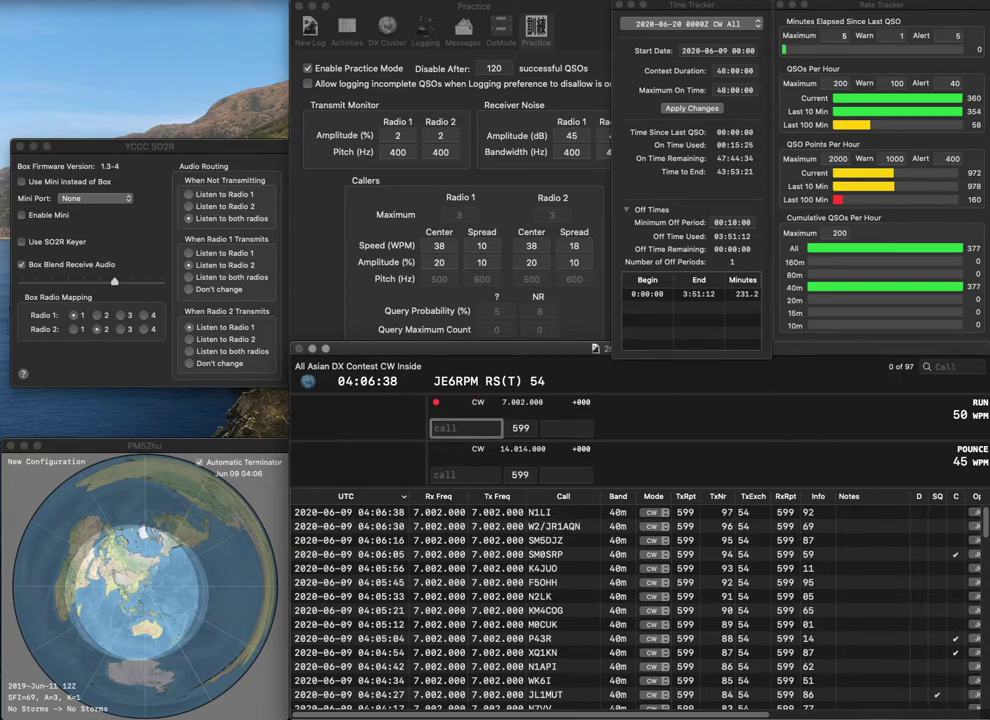
- Work station K0TG on the 7.002 MHz run radio and log the contact with received exchange 75
{"action": "type", "text": "K0T"}
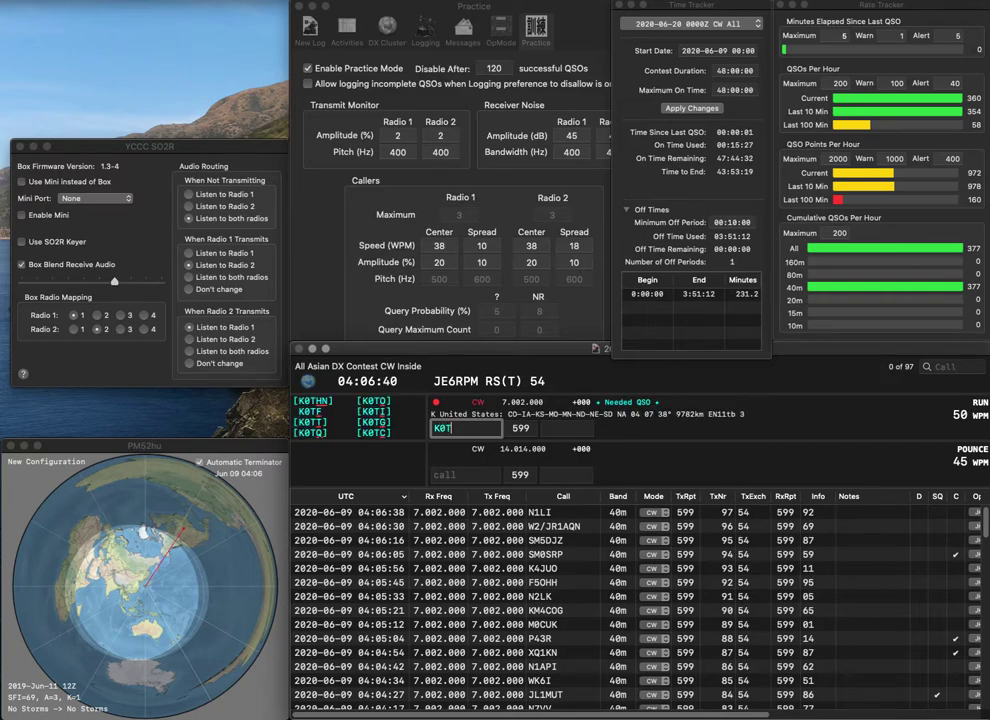
{"action": "type", "text": "G"}
{"action": "key", "text": "Return"}
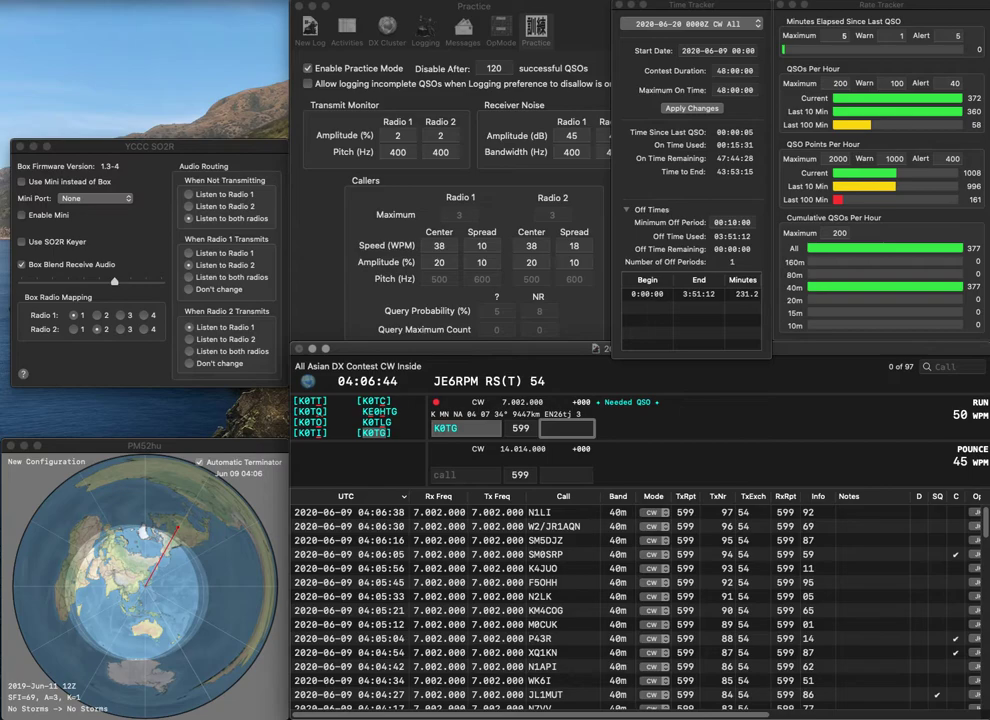
{"action": "key", "text": "Return"}
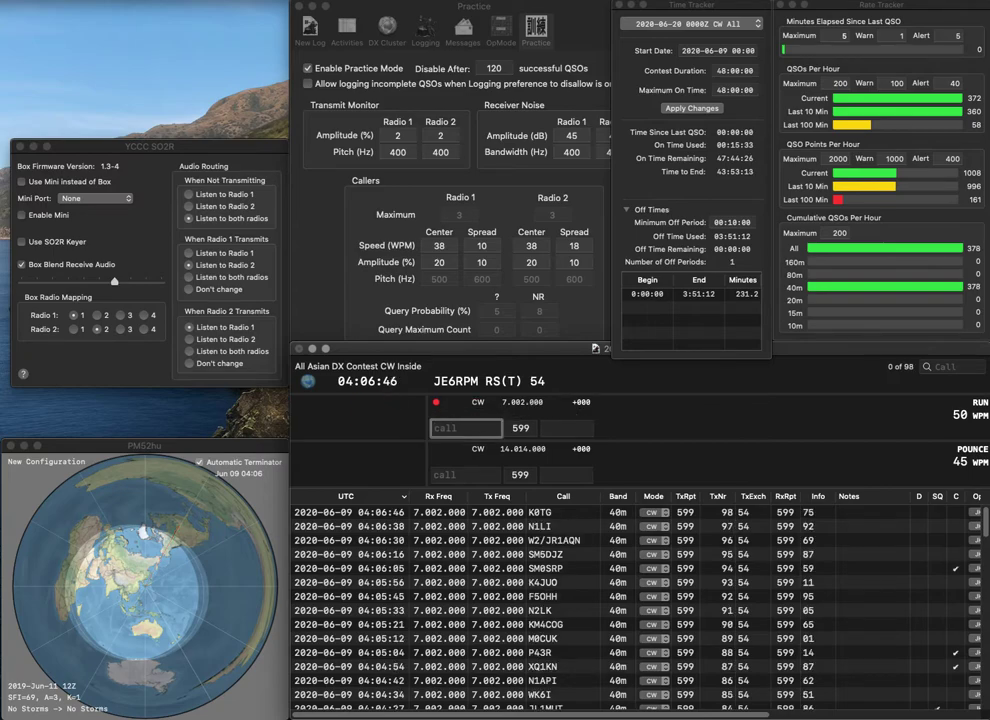
{"action": "type", "text": "N0B"}
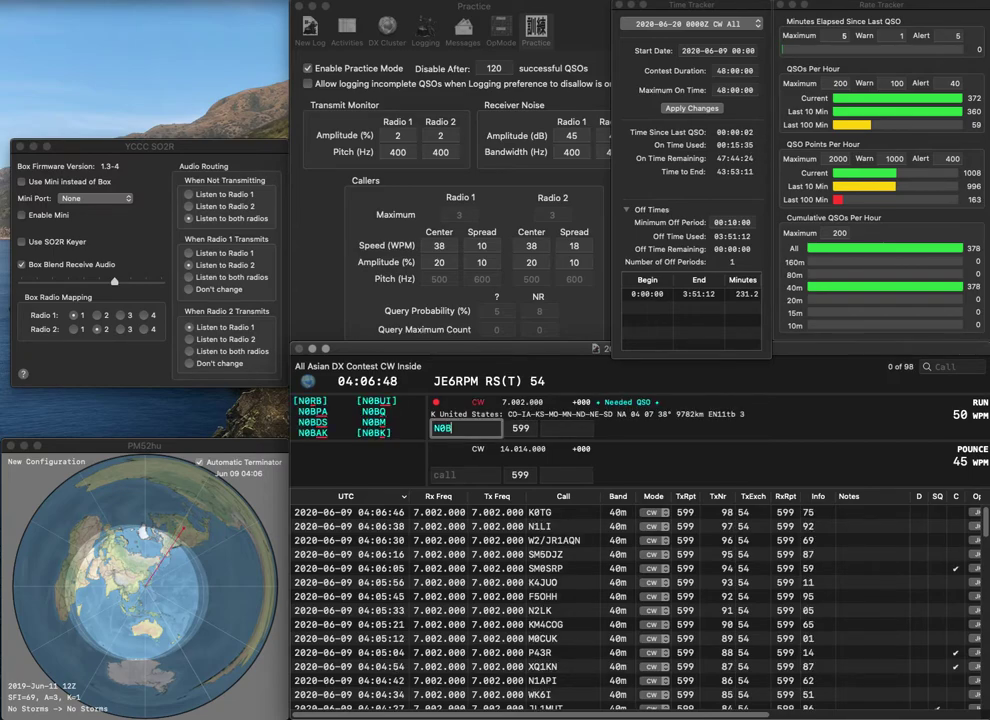
{"action": "type", "text": "PA"}
{"action": "key", "text": "space"}
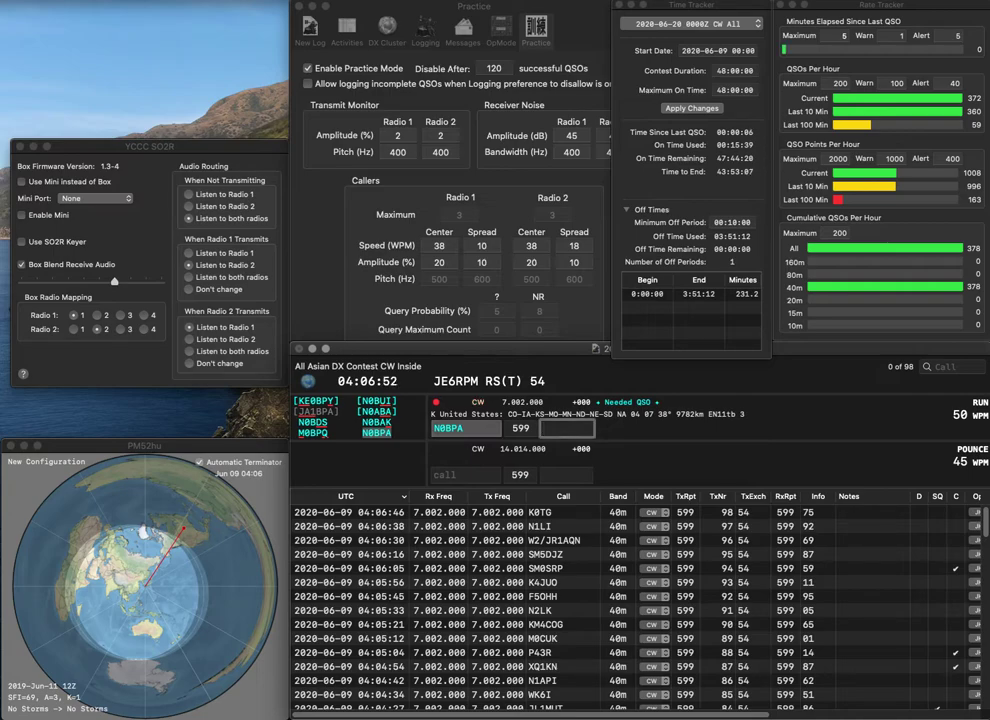
{"action": "type", "text": "44"}
{"action": "key", "text": "Return"}
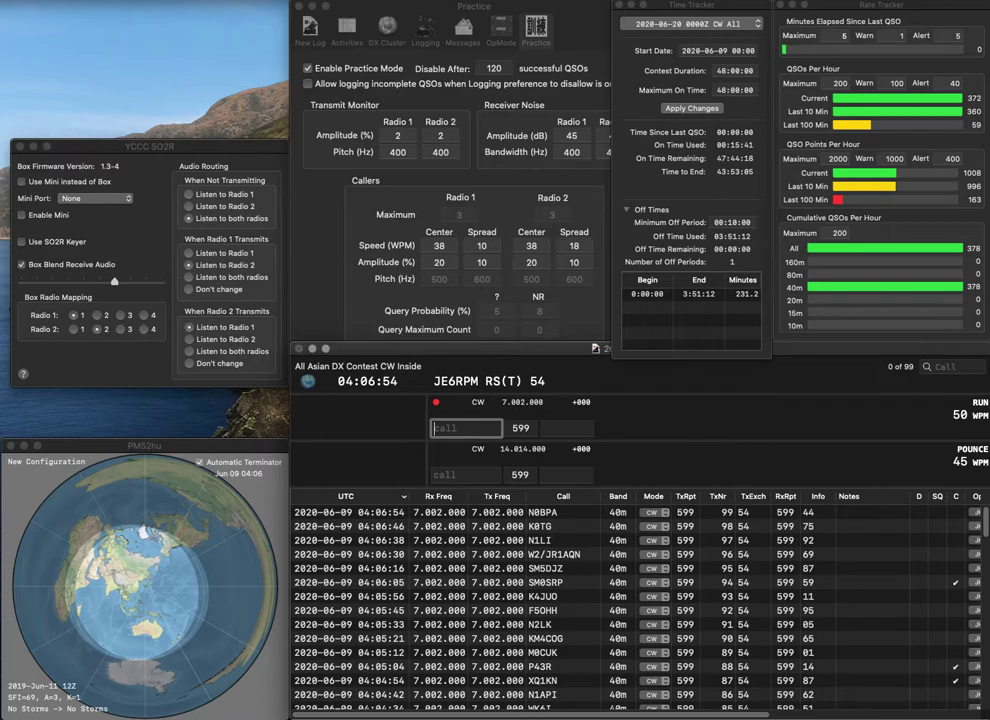
{"action": "type", "text": "OE9PCJ"}
{"action": "key", "text": "Return"}
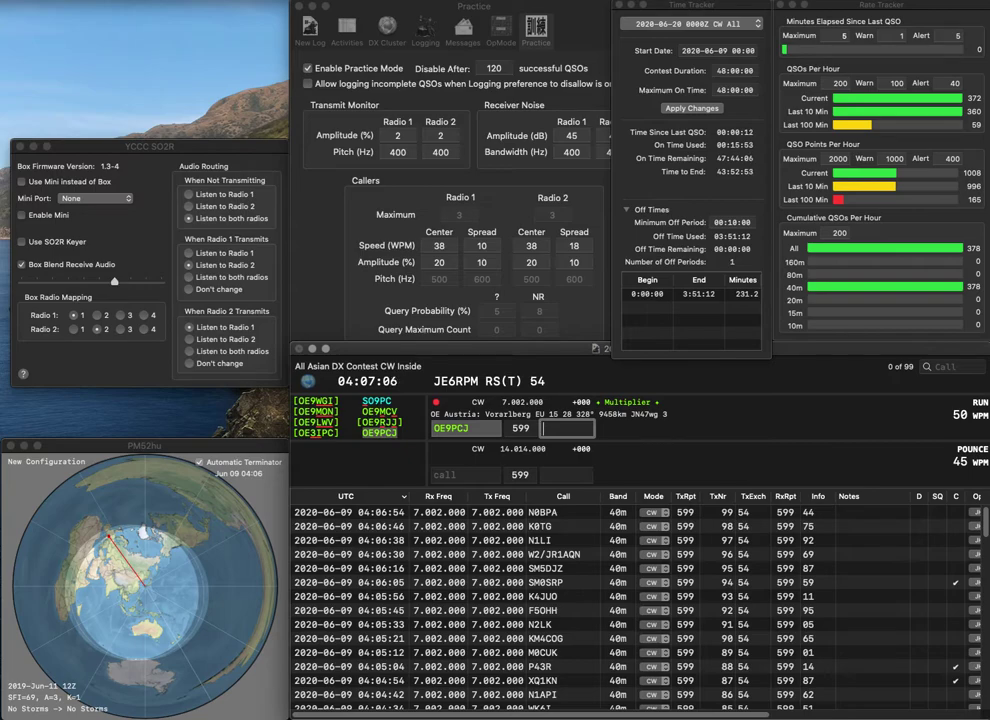
{"action": "type", "text": "02"}
{"action": "key", "text": "Return"}
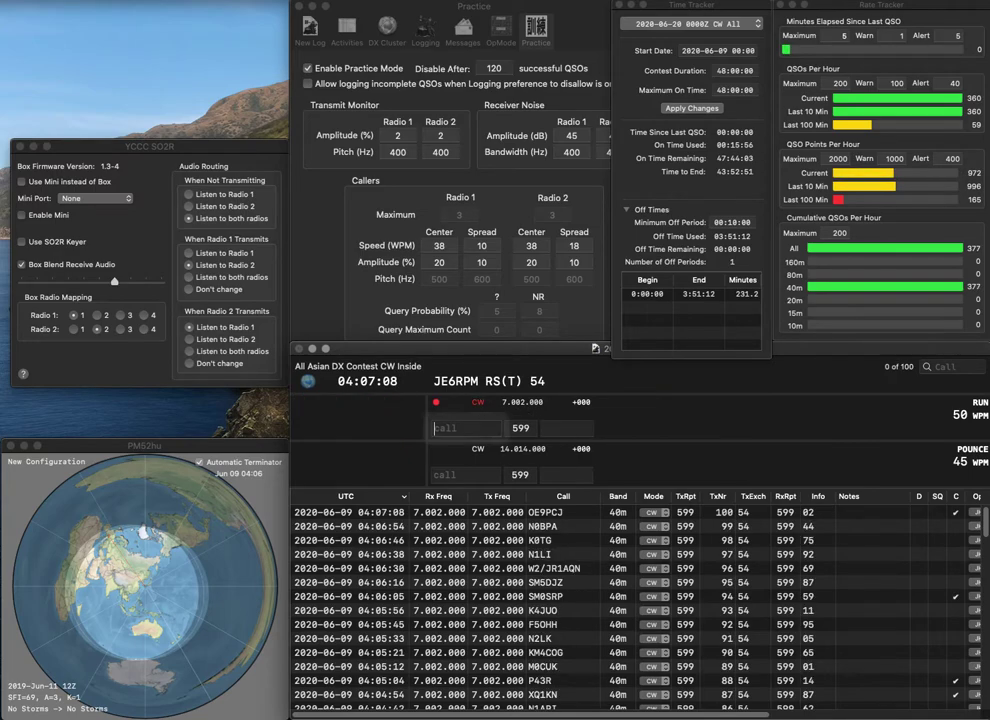
{"action": "type", "text": "K6"}
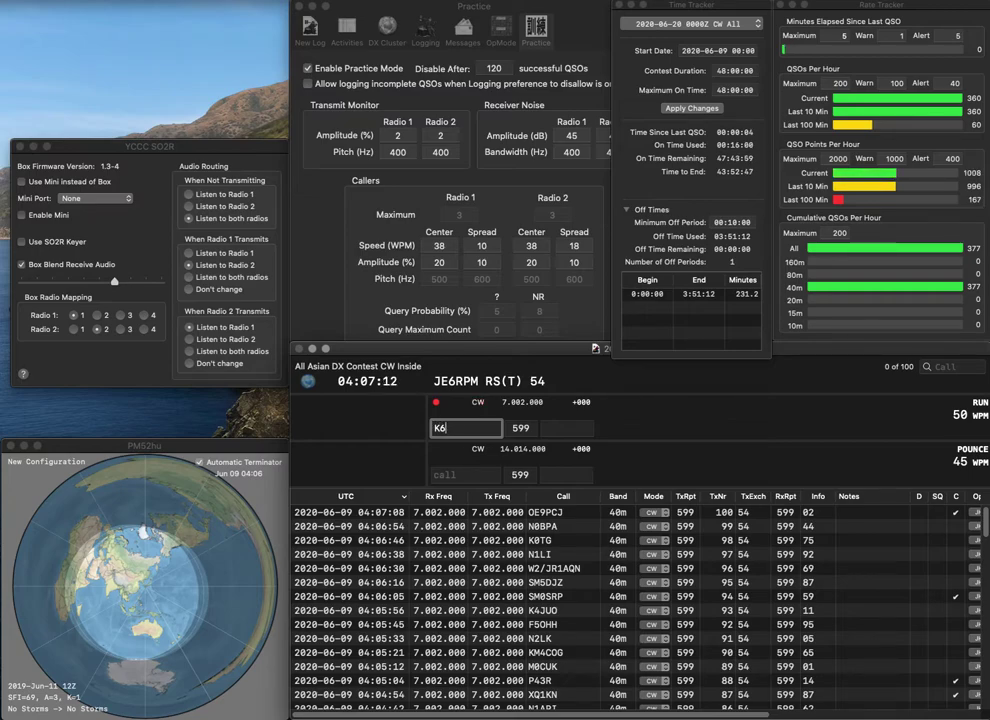
{"action": "type", "text": "G"}
{"action": "key", "text": "BackSpace"}
{"action": "type", "text": "MUG"}
{"action": "key", "text": "space"}
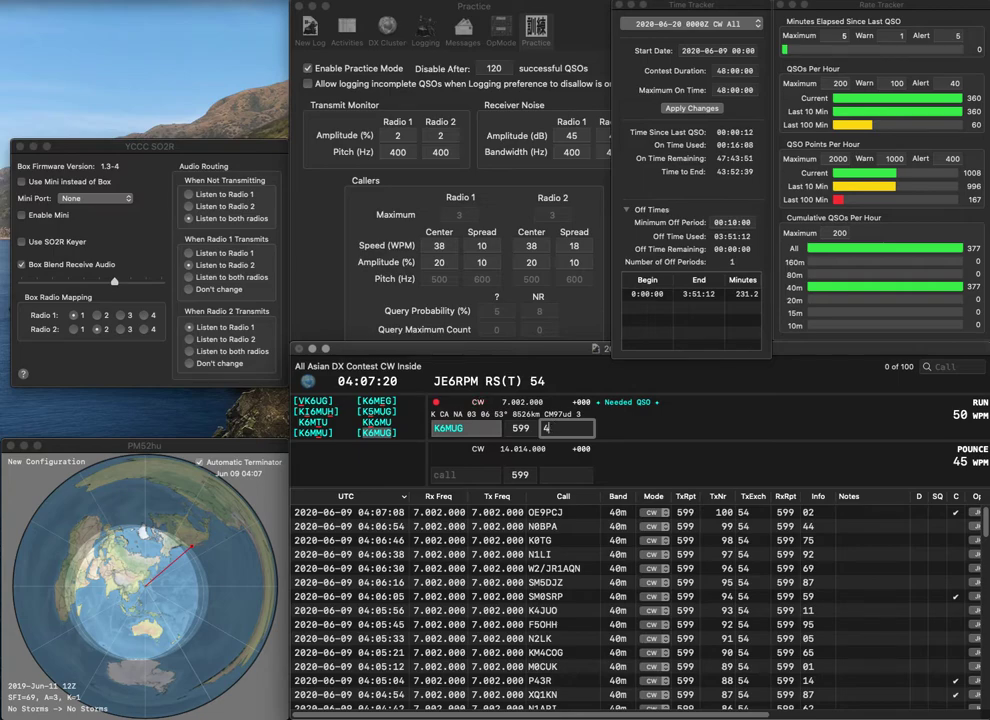
{"action": "type", "text": "44"}
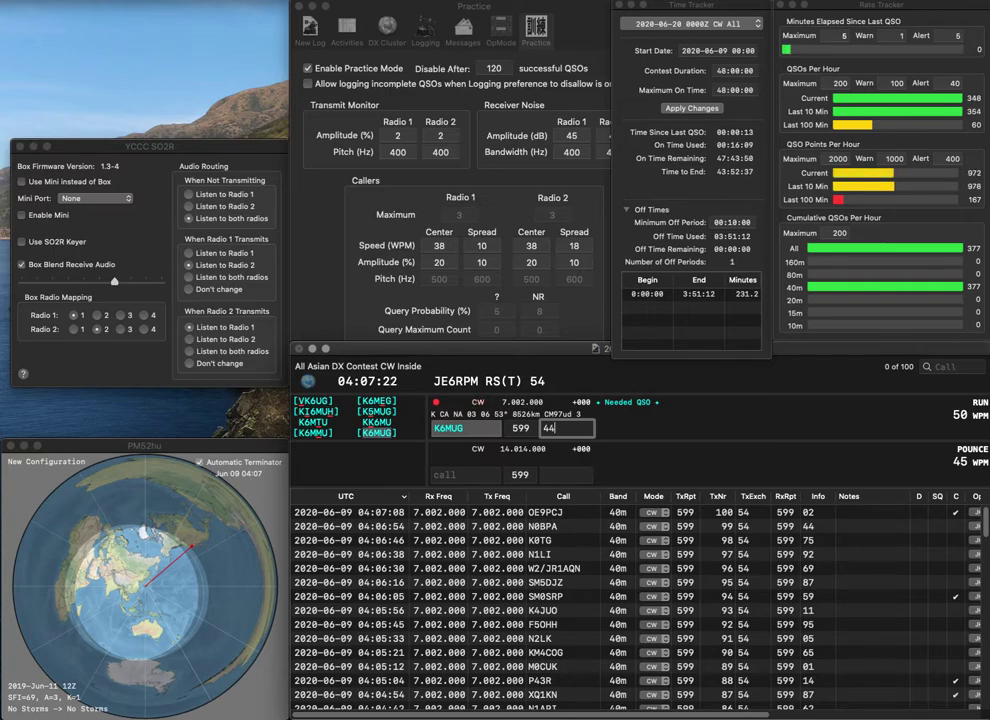
{"action": "key", "text": "Return"}
{"action": "type", "text": "F5LBL"}
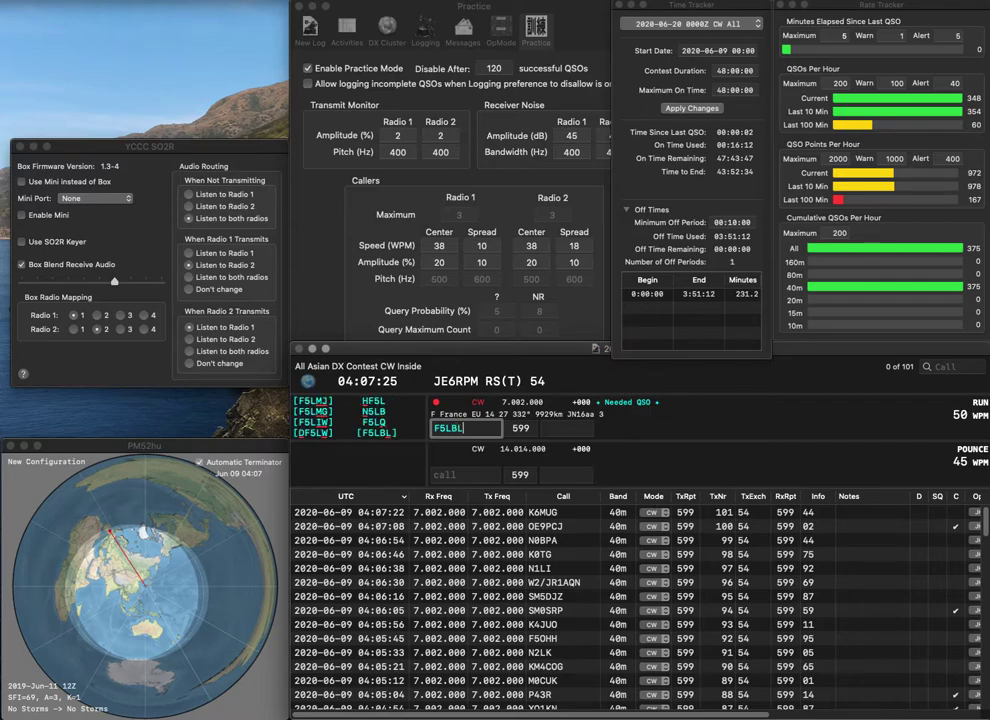
{"action": "key", "text": "Return"}
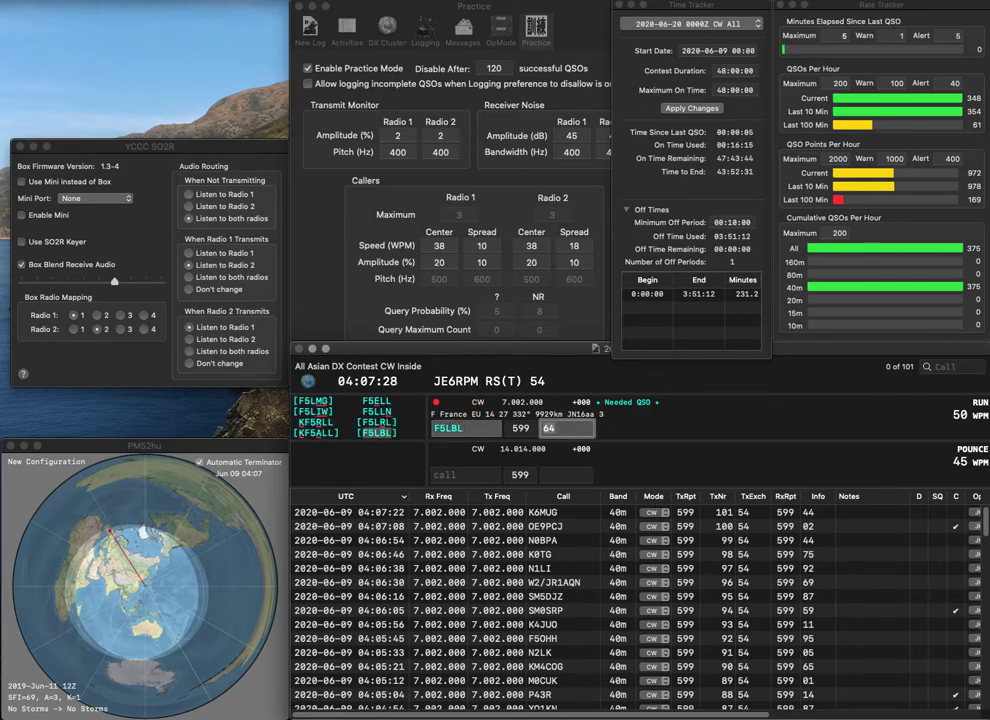
{"action": "type", "text": "78"}
{"action": "key", "text": "Return"}
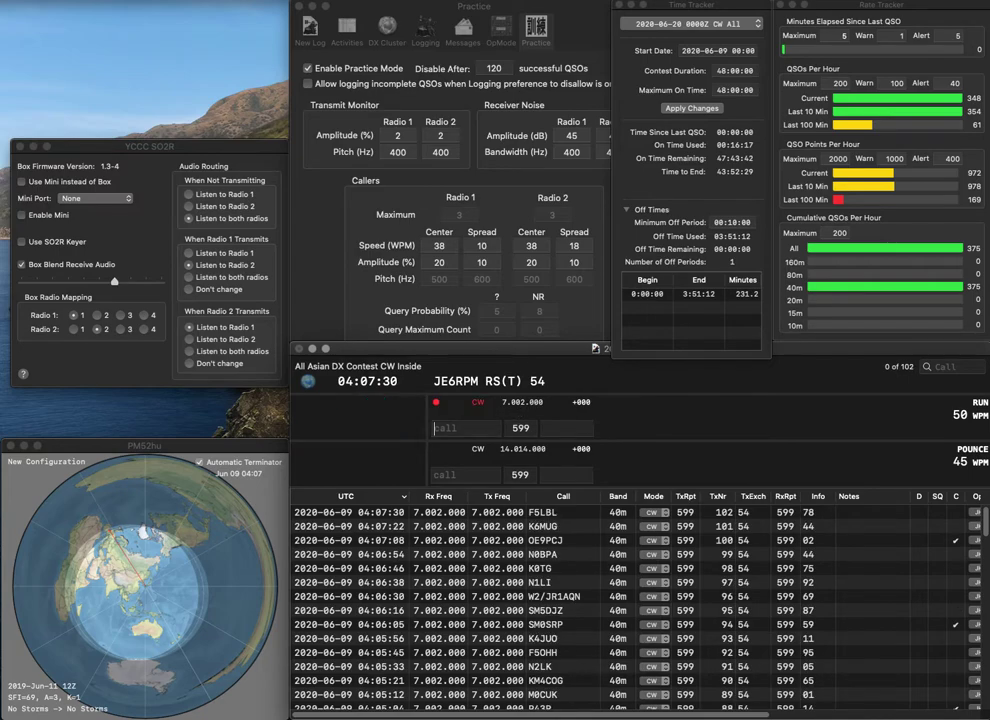
{"action": "type", "text": "WD5"}
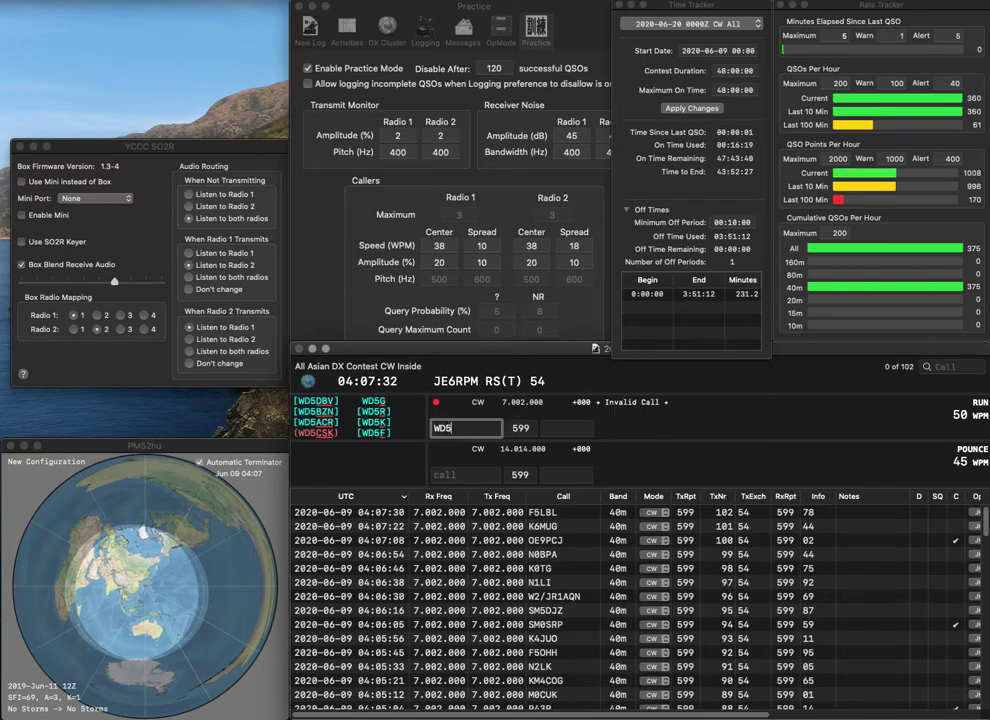
{"action": "type", "text": "DJW"}
{"action": "key", "text": "space"}
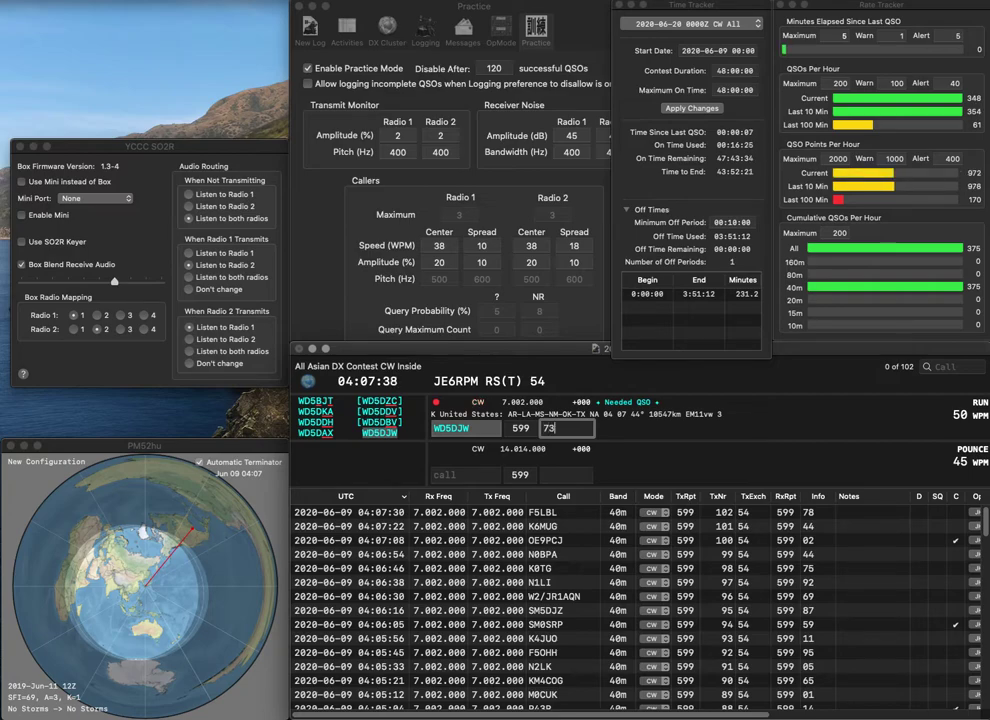
{"action": "key", "text": "Return"}
- Work station PY7KG on the 7.002 MHz run radio, correcting the call from JY7KG, and log the contact with received exchange 42
{"action": "type", "text": "JY"}
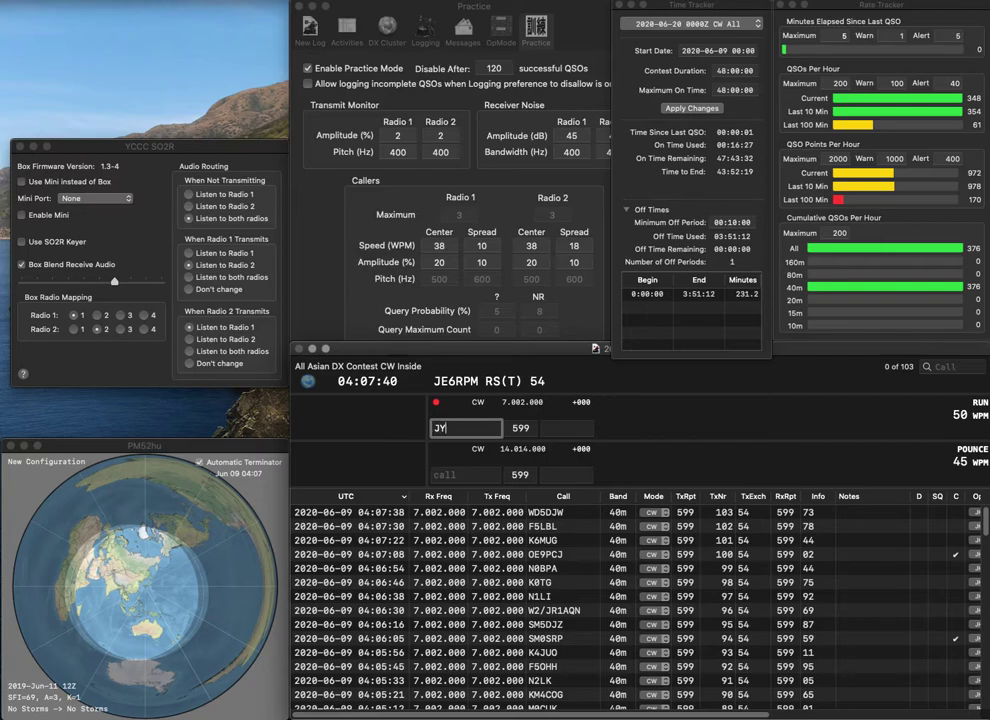
{"action": "type", "text": "7KG"}
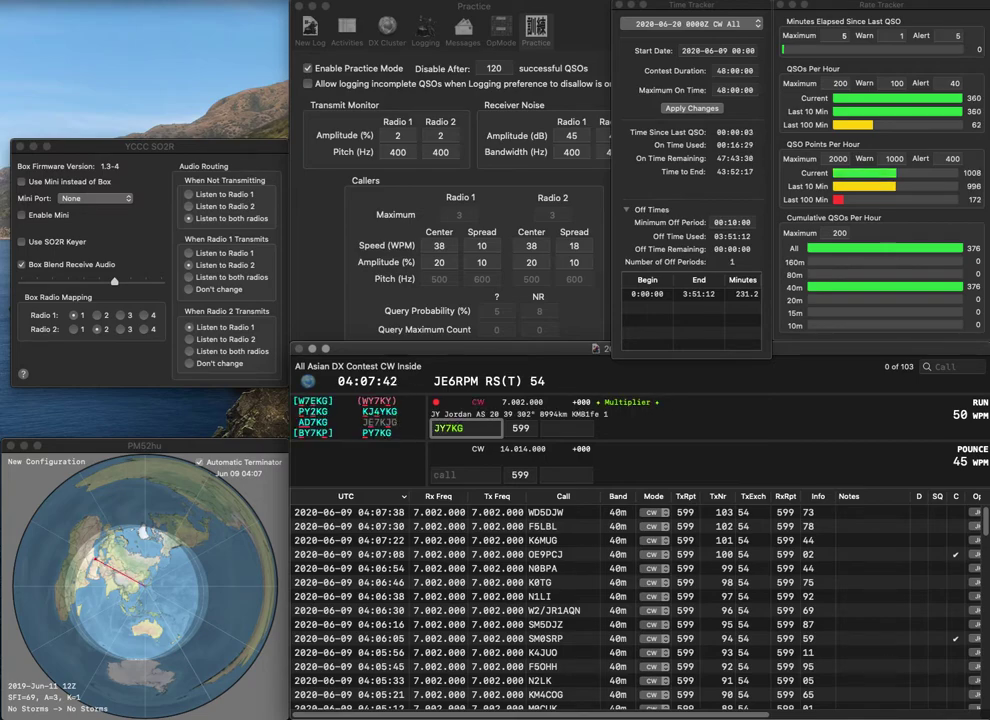
{"action": "key", "text": "Home"}
{"action": "key", "text": "Delete"}
{"action": "type", "text": "P"}
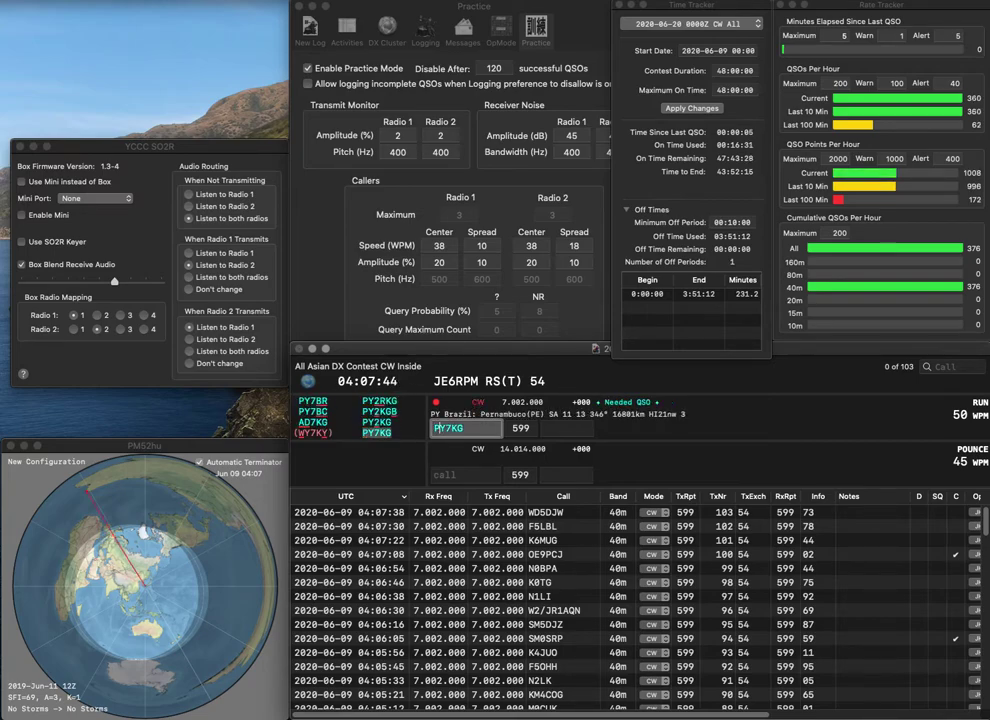
{"action": "key", "text": "space"}
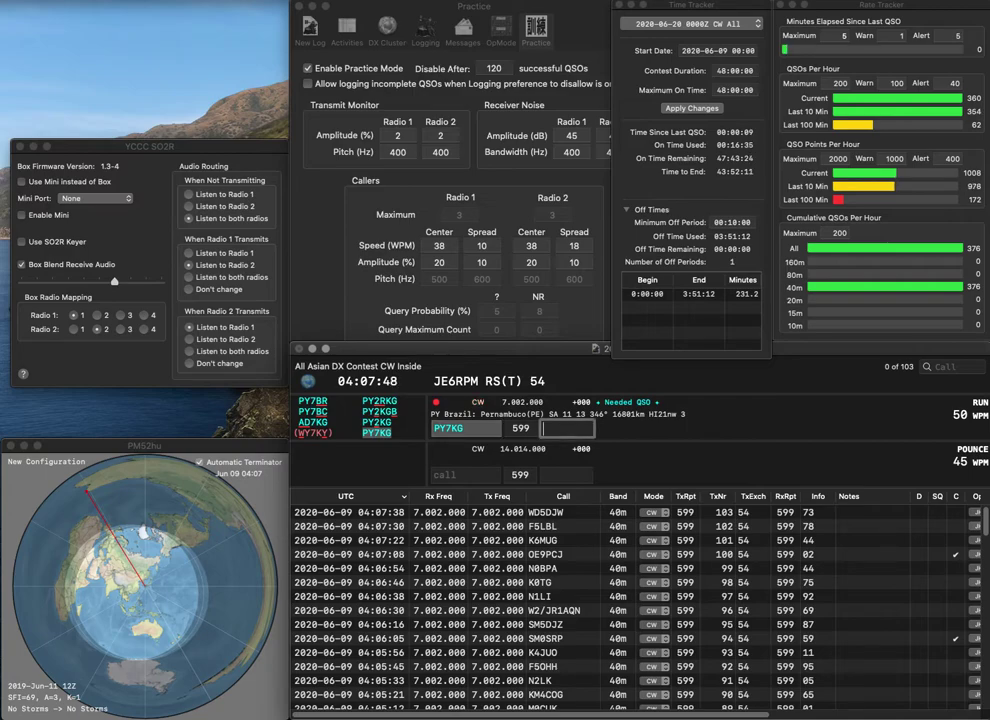
{"action": "type", "text": "42"}
{"action": "key", "text": "Return"}
- Work station N1YL on the 7.002 MHz run radio and log the contact with received exchange 37
{"action": "type", "text": "1YL"}
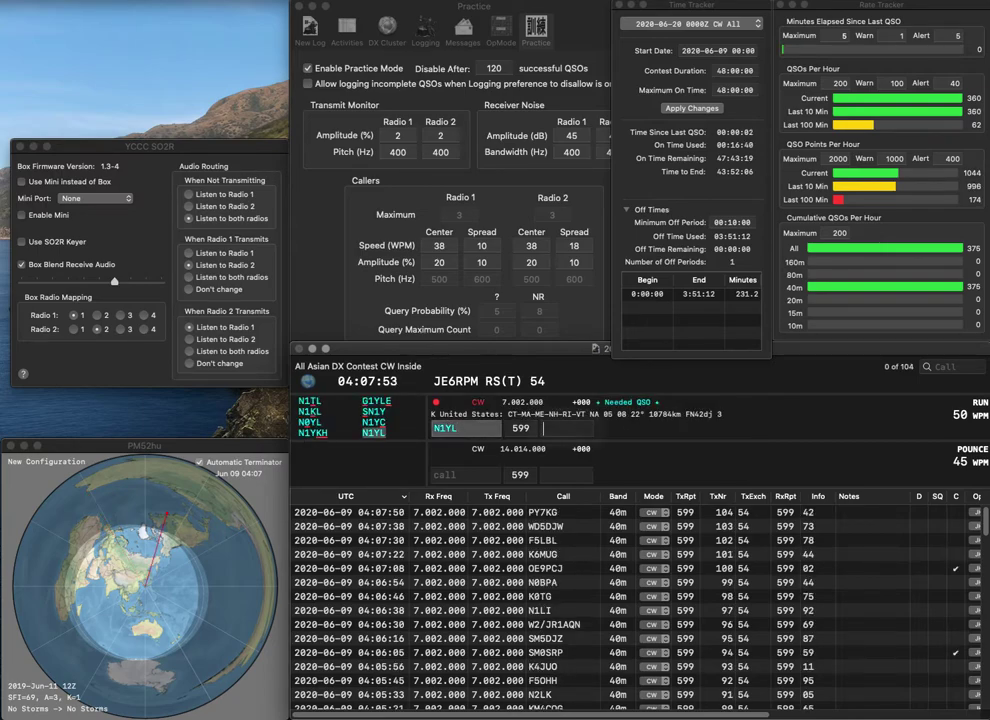
{"action": "key", "text": "Return"}
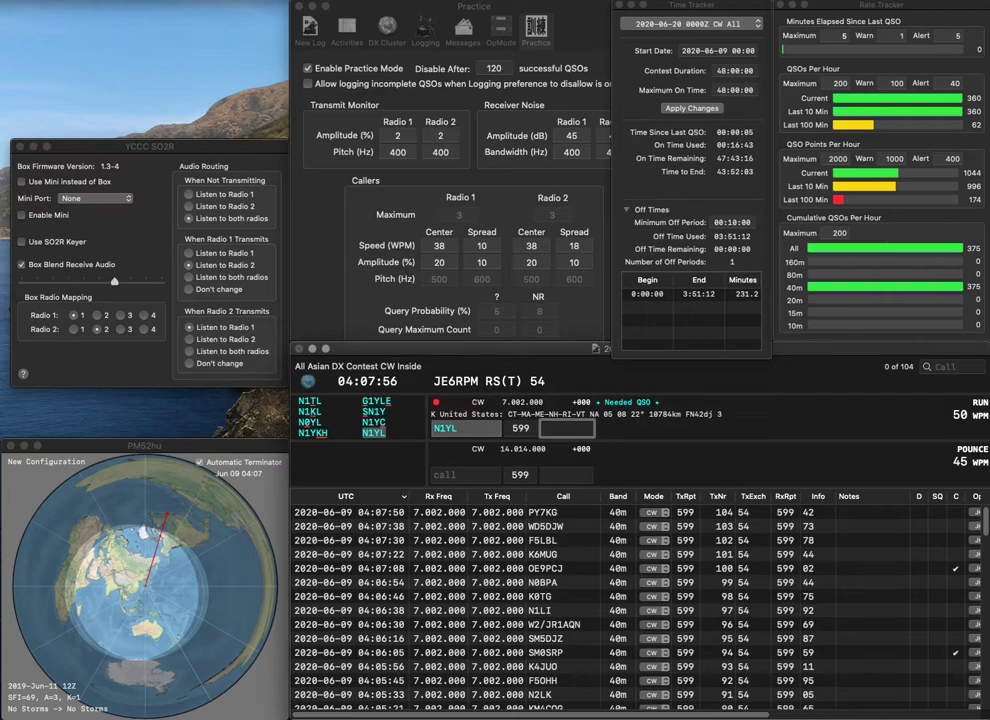
{"action": "type", "text": "37"}
{"action": "key", "text": "Return"}
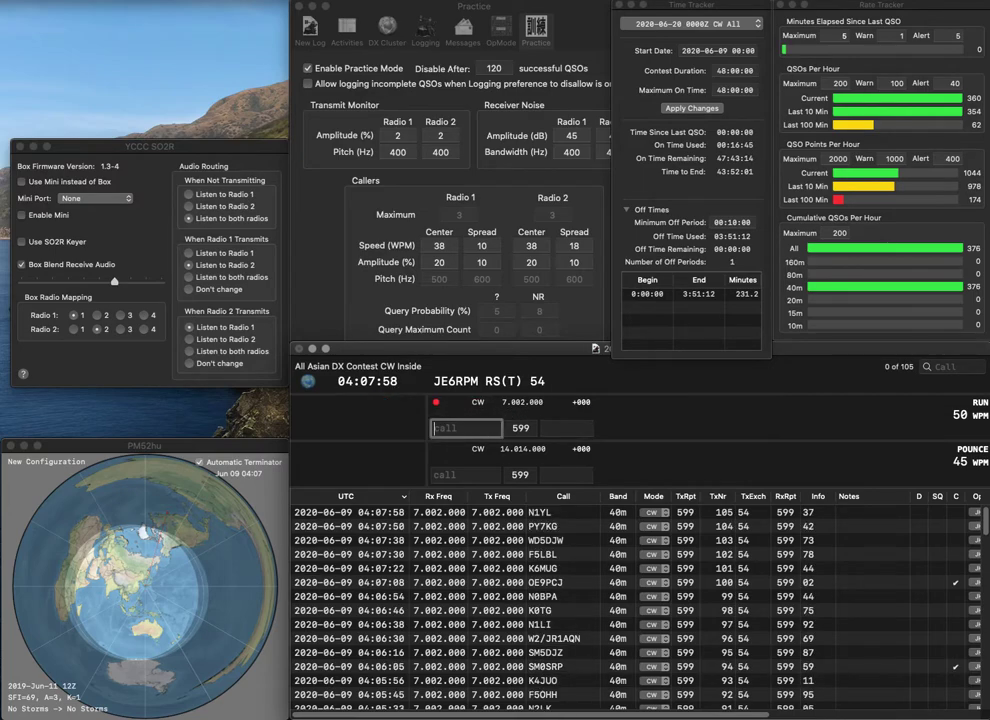
- Work station KG2E on the 7.002 MHz run radio and log the contact with received exchange 73
{"action": "type", "text": "KG2E"}
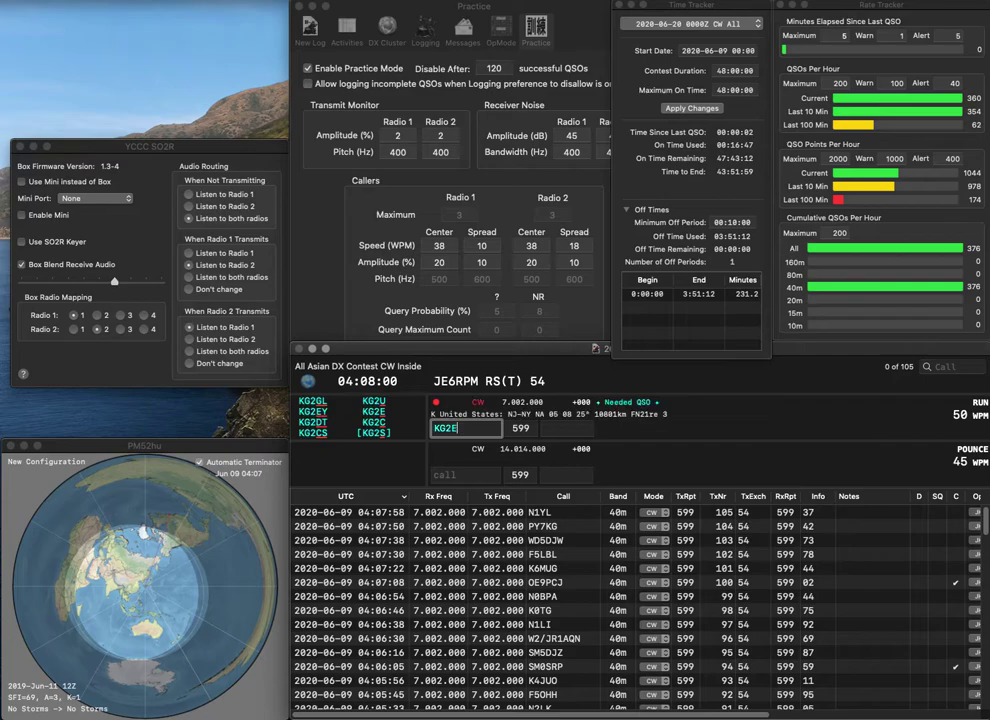
{"action": "key", "text": "Return"}
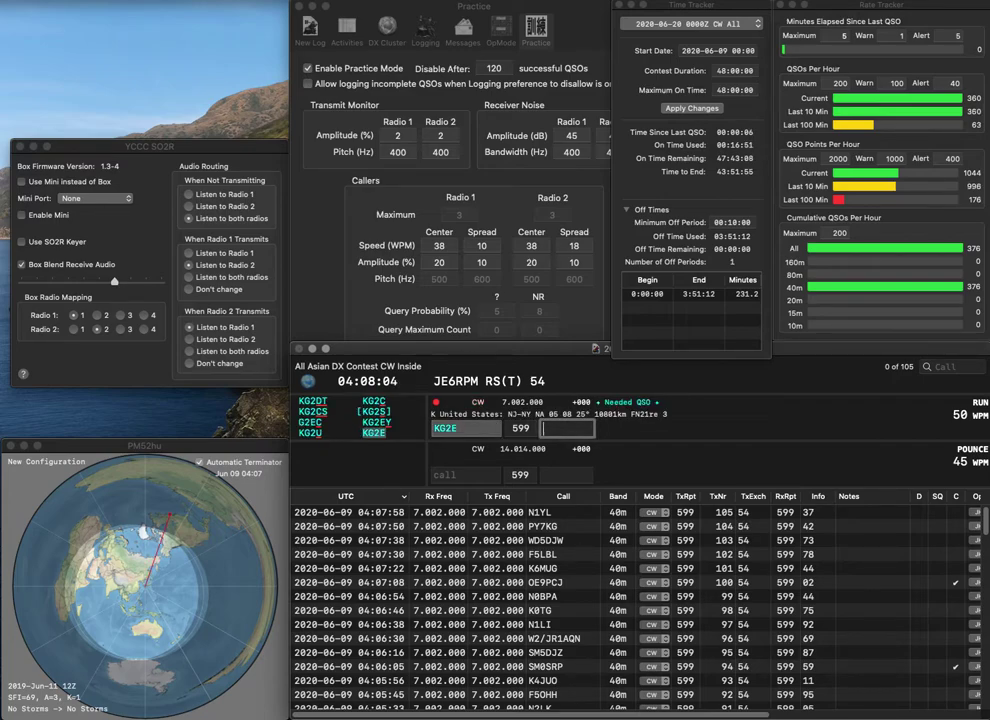
{"action": "type", "text": "73"}
{"action": "key", "text": "Return"}
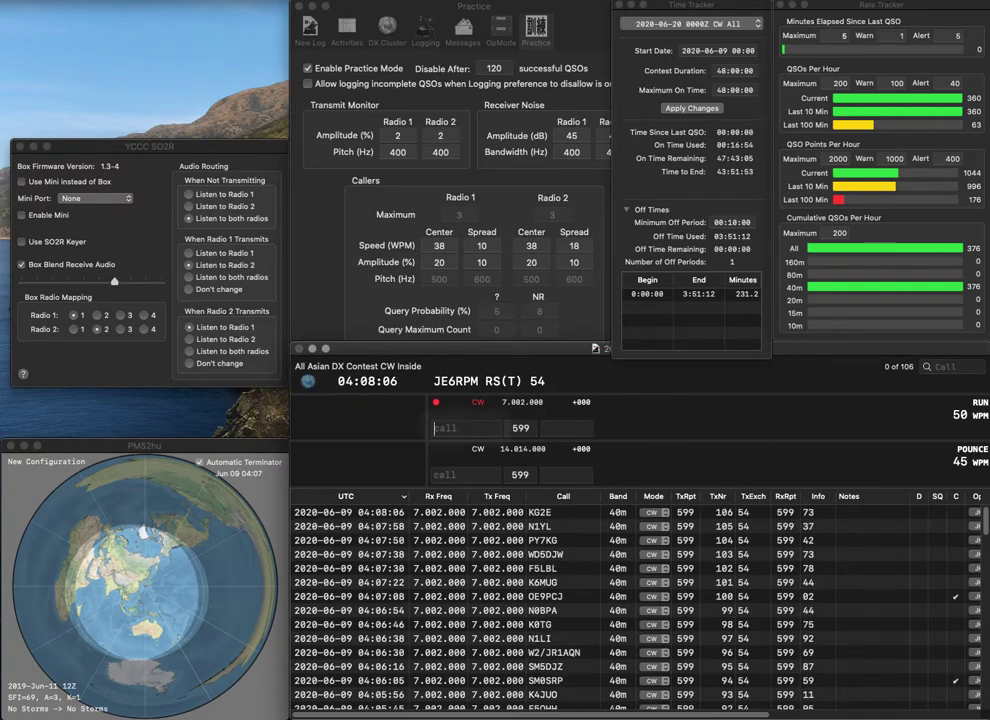
- Work station PD5ISW on the 7.002 MHz run radio and log the contact with received exchange 00
{"action": "type", "text": "PD5ISW"}
{"action": "key", "text": "Return"}
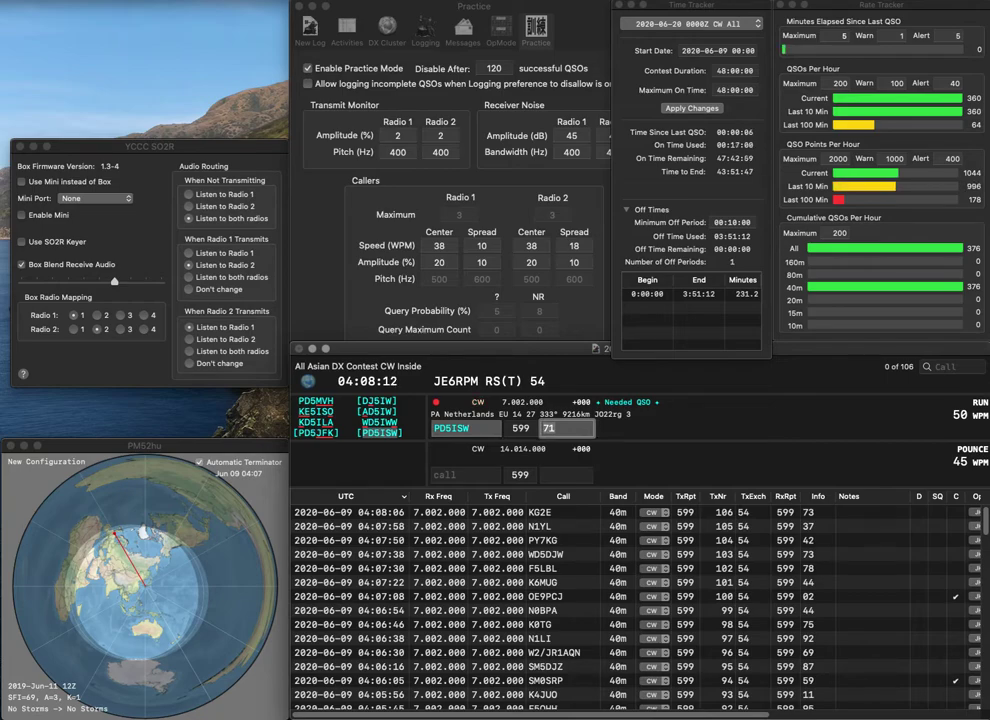
{"action": "type", "text": "00"}
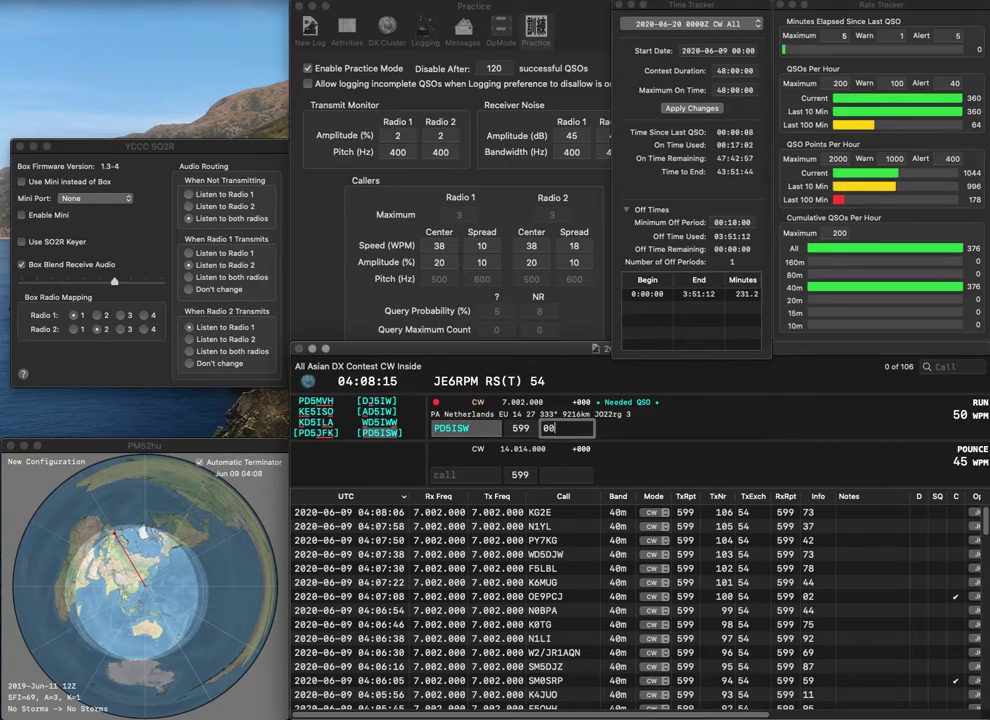
{"action": "key", "text": "Return"}
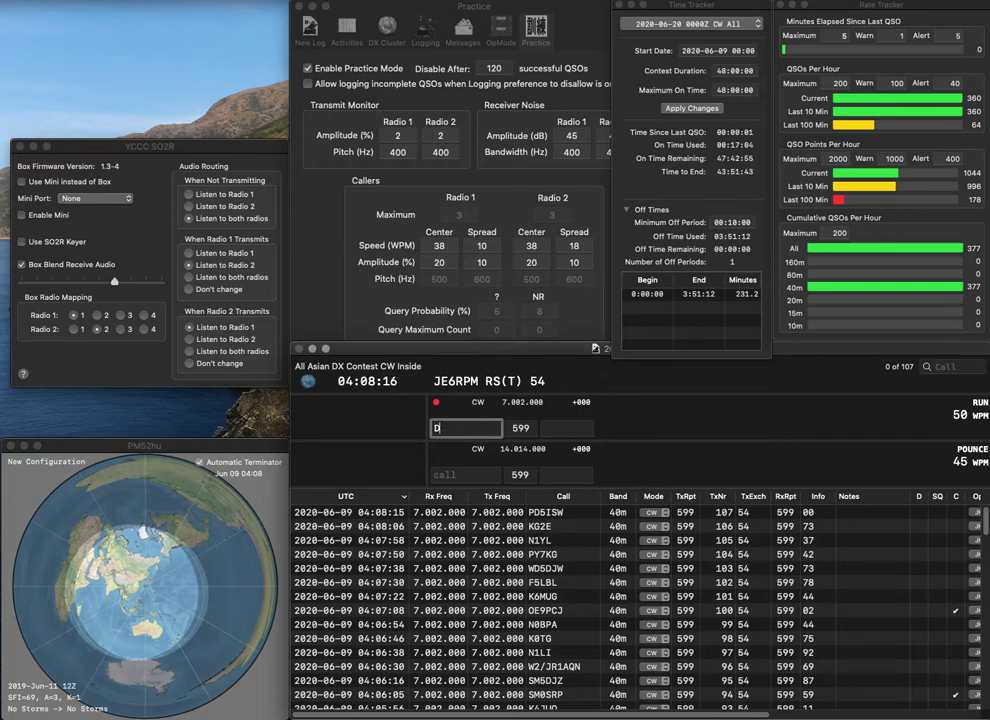
{"action": "type", "text": "DL6MHW"}
{"action": "key", "text": "Return"}
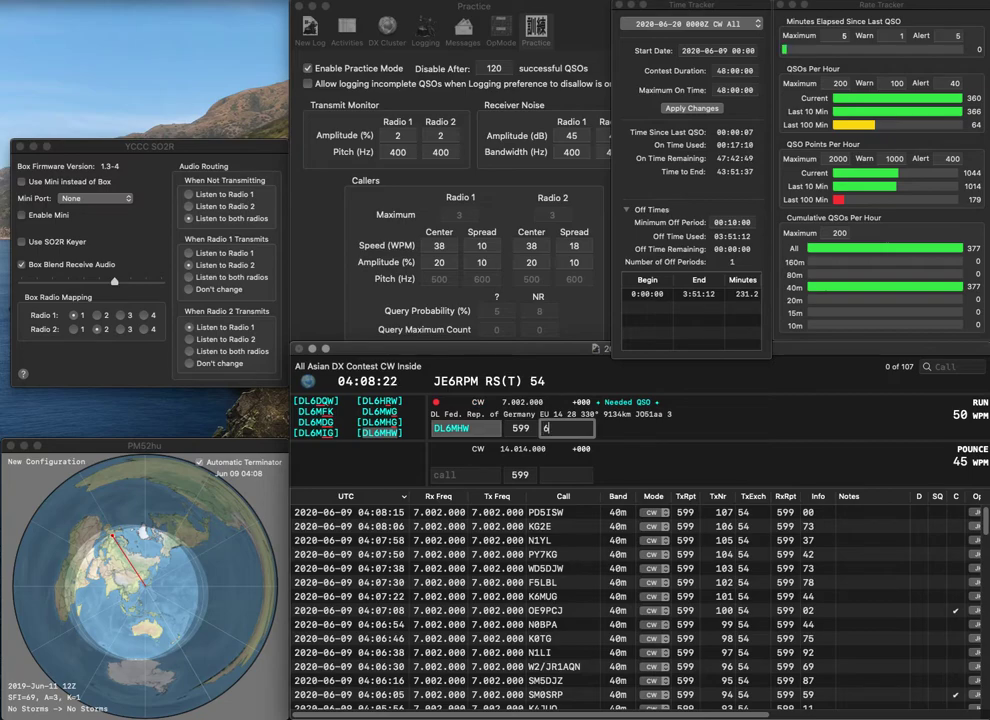
{"action": "type", "text": "7"}
{"action": "key", "text": "Return"}
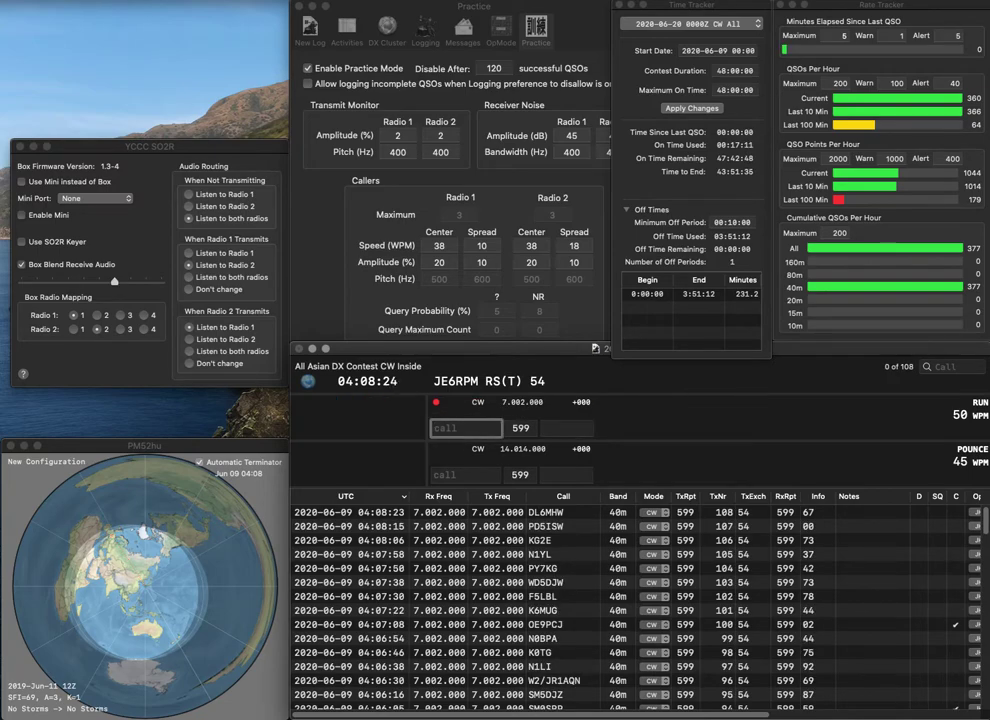
{"action": "type", "text": "SP6"}
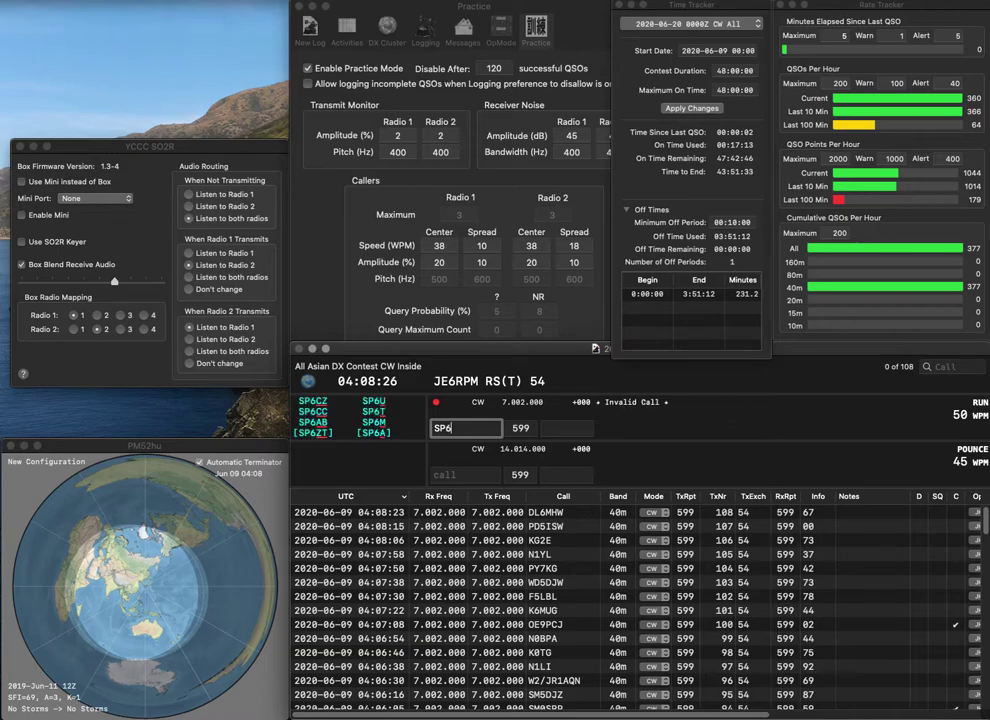
{"action": "key", "text": "BackSpace"}
{"action": "type", "text": "7"}
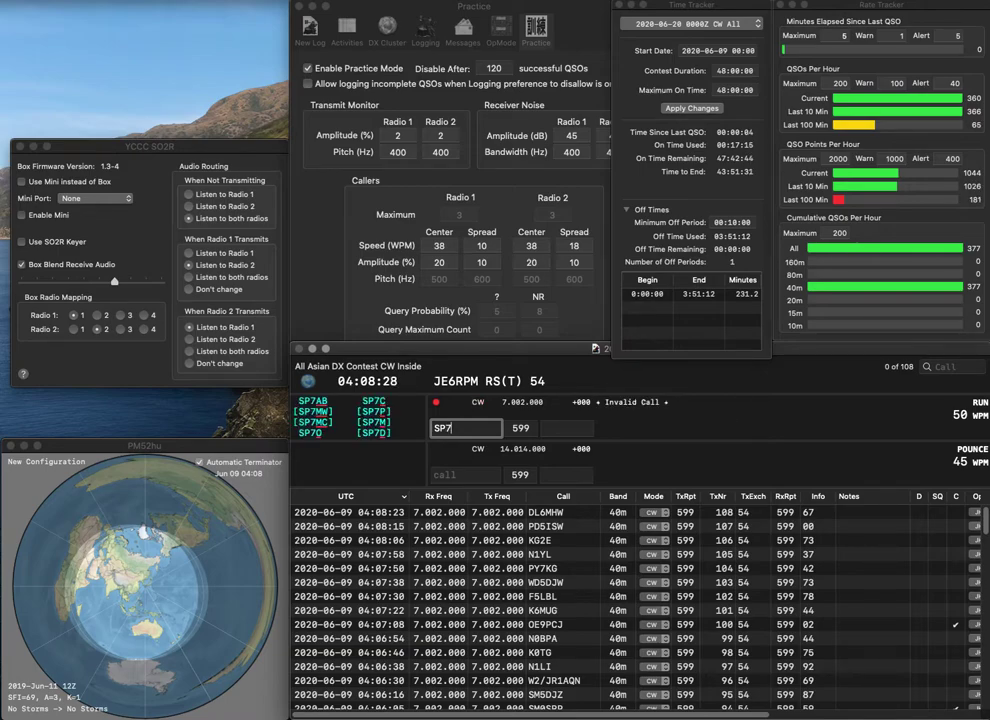
{"action": "type", "text": "OGP"}
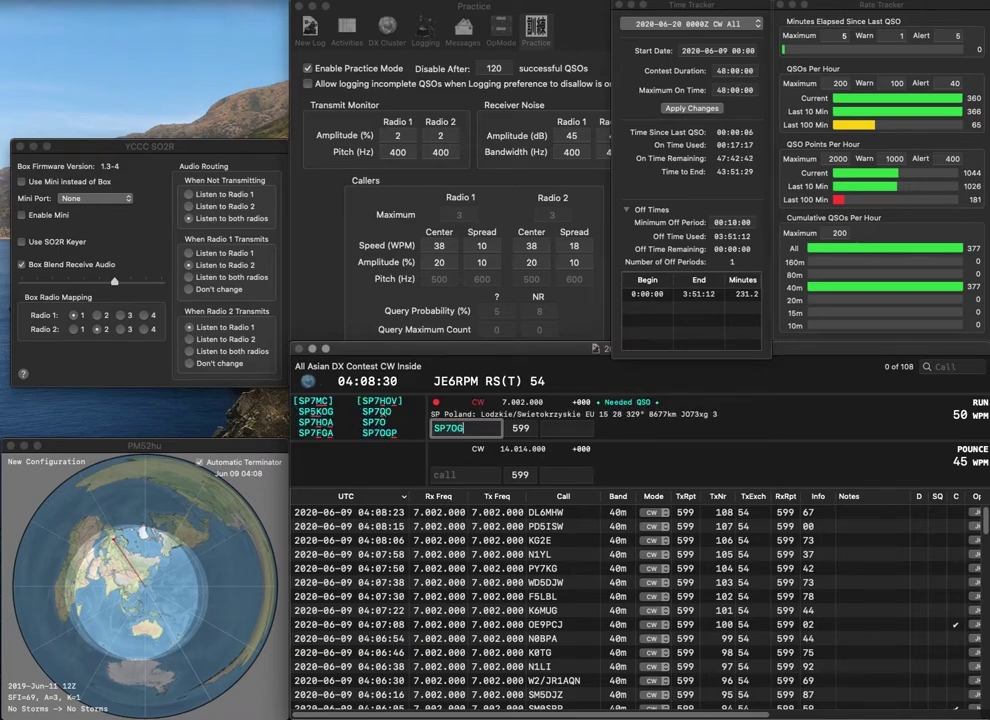
{"action": "key", "text": "space"}
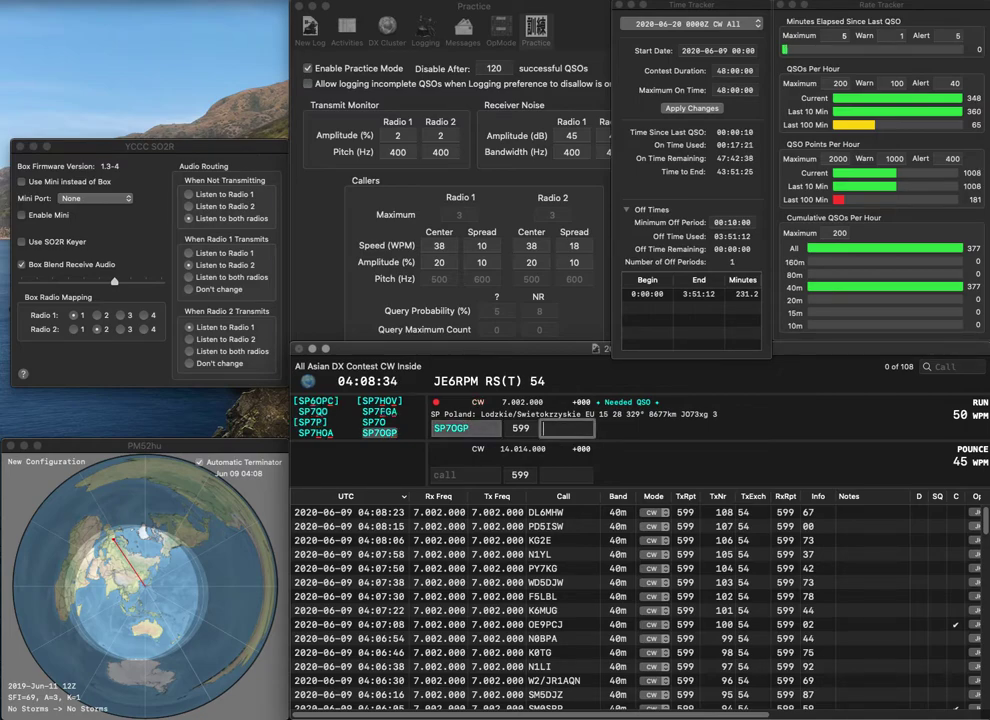
{"action": "type", "text": "50"}
{"action": "key", "text": "Return"}
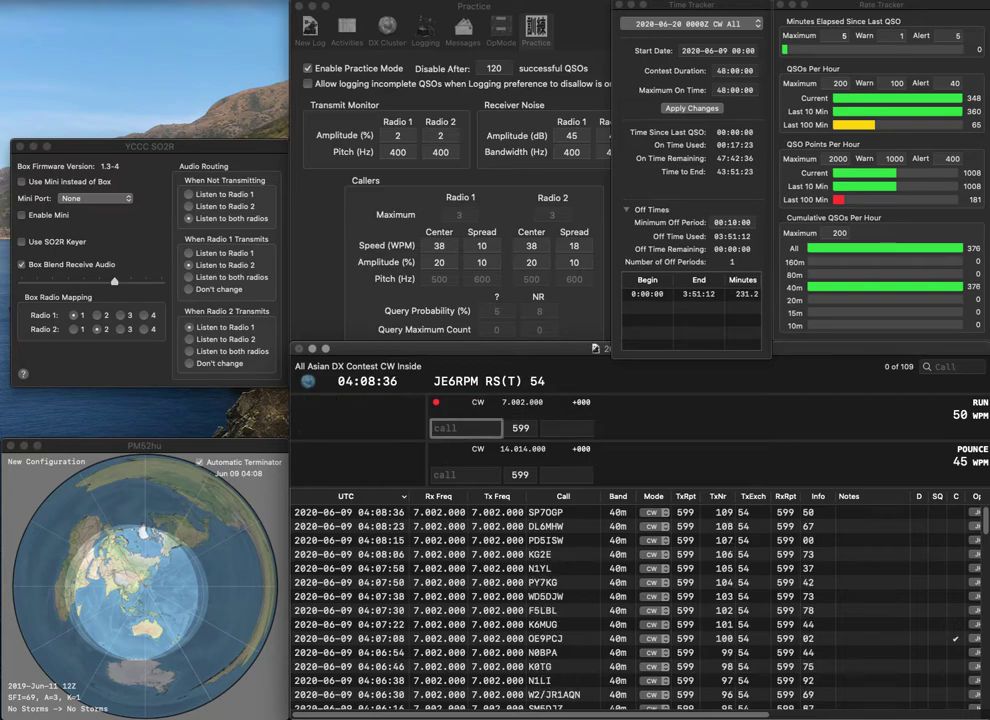
{"action": "type", "text": "W4MTM"}
{"action": "key", "text": "Return"}
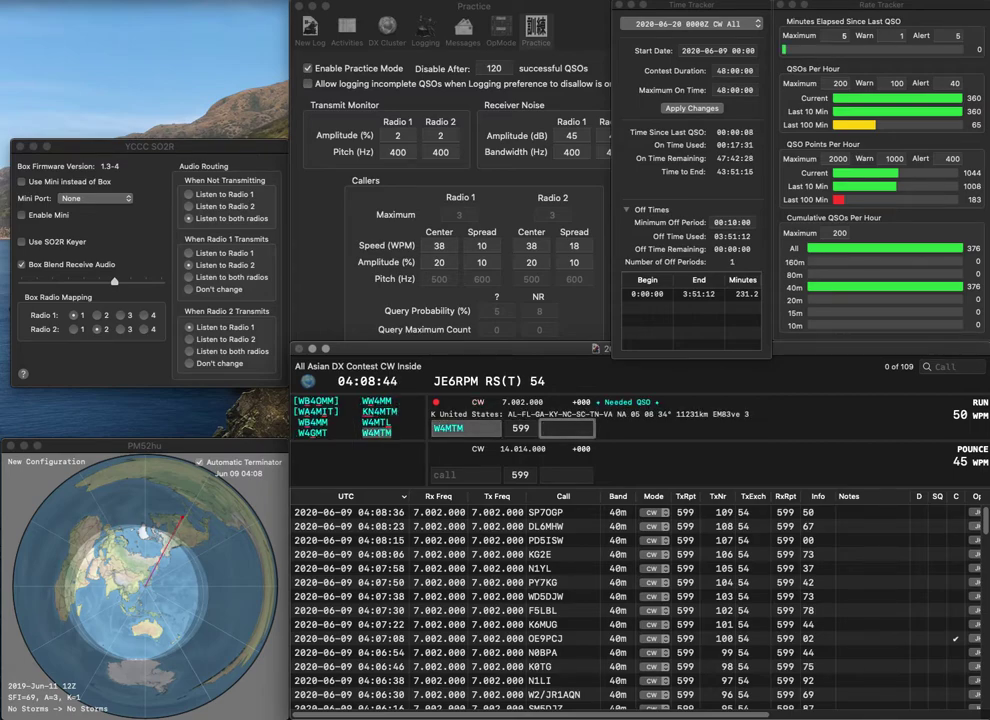
{"action": "type", "text": "35"}
{"action": "key", "text": "Return"}
{"action": "type", "text": "PY"}
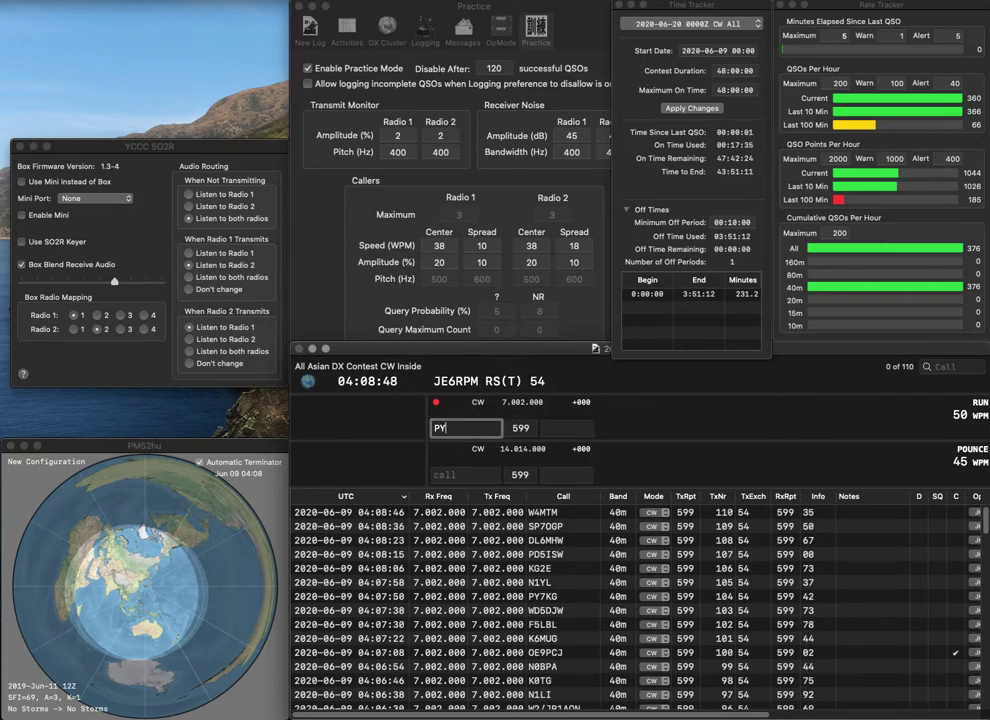
{"action": "type", "text": "3OL"}
{"action": "key", "text": "Return"}
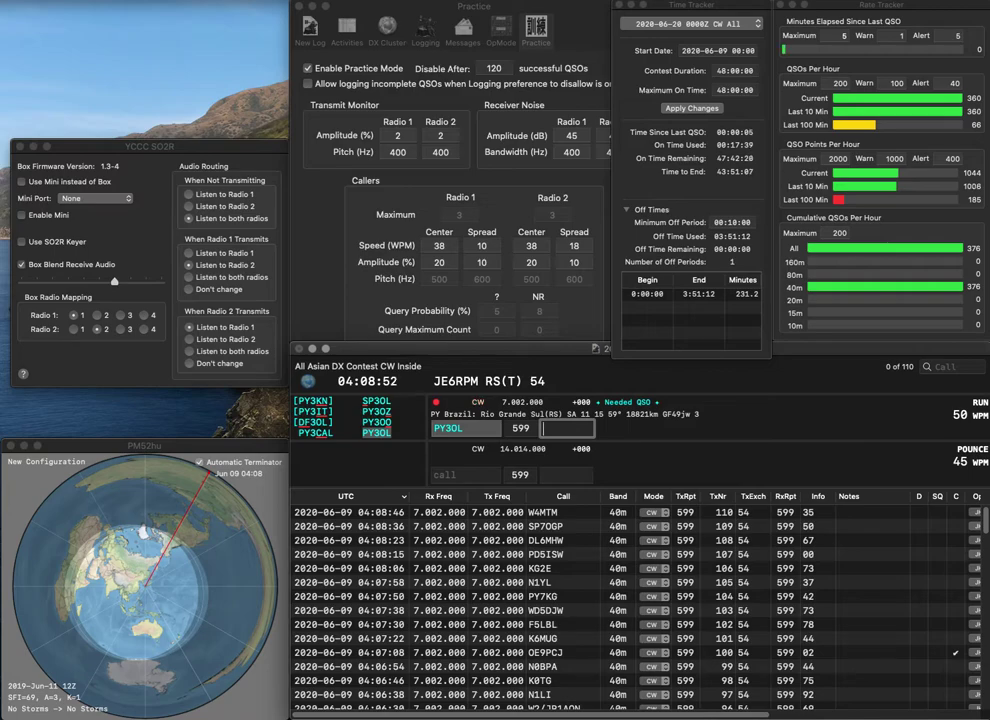
{"action": "type", "text": "36"}
{"action": "key", "text": "Return"}
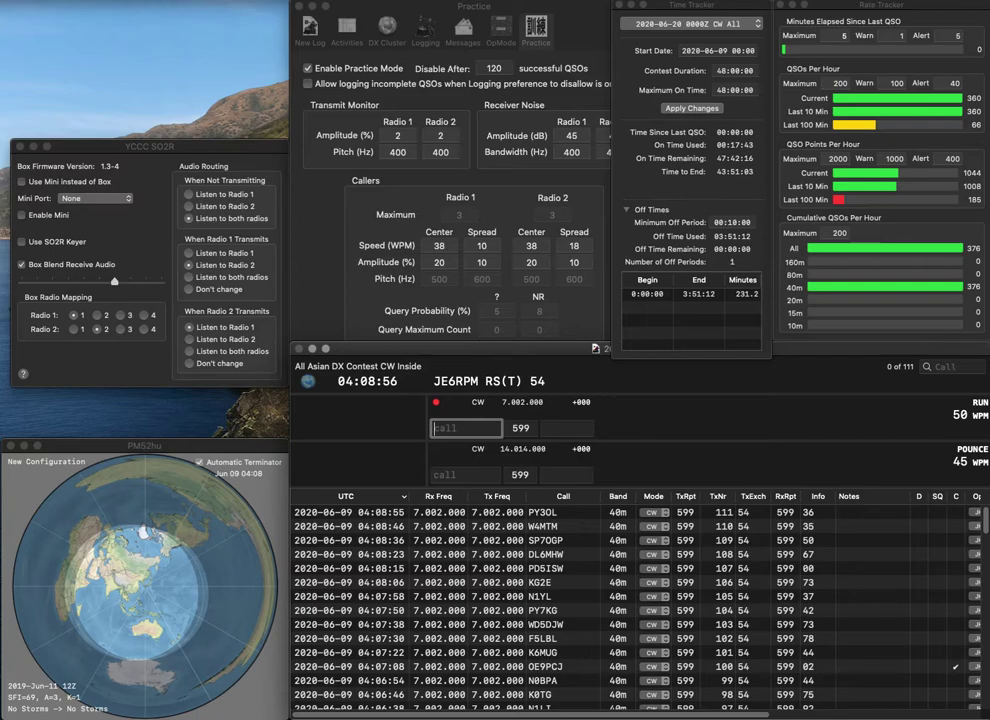
- Work station SP2GOW on the 7.002 MHz run radio and log the contact with received exchange 59
{"action": "type", "text": "SP2GOW"}
{"action": "key", "text": "Return"}
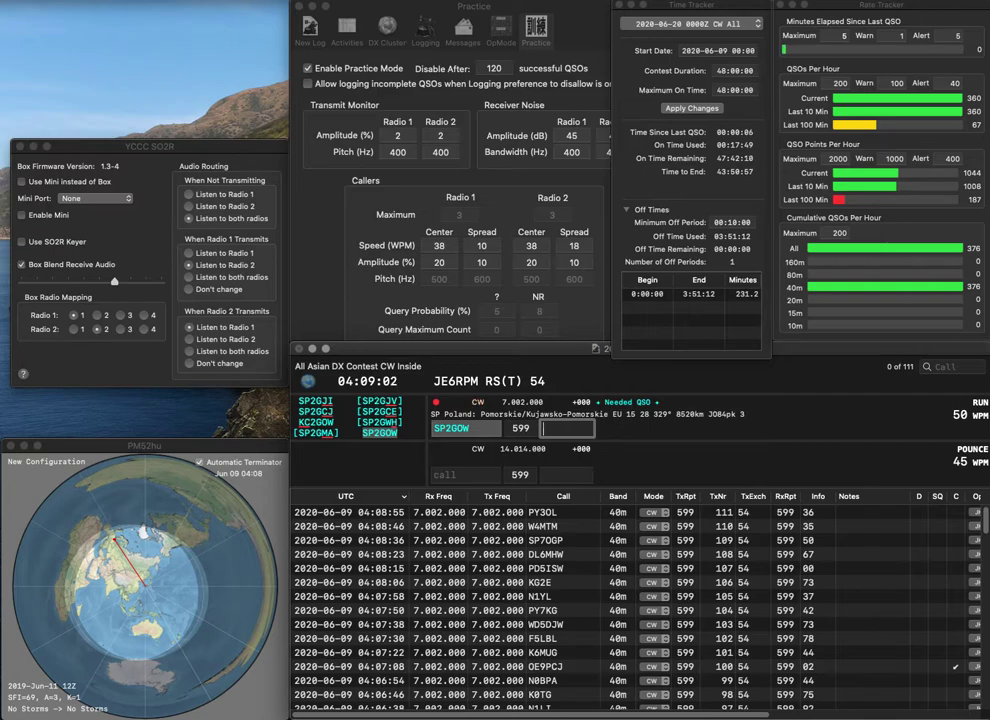
{"action": "type", "text": "59"}
{"action": "key", "text": "Return"}
{"action": "type", "text": "F5PRS"}
{"action": "key", "text": "Return"}
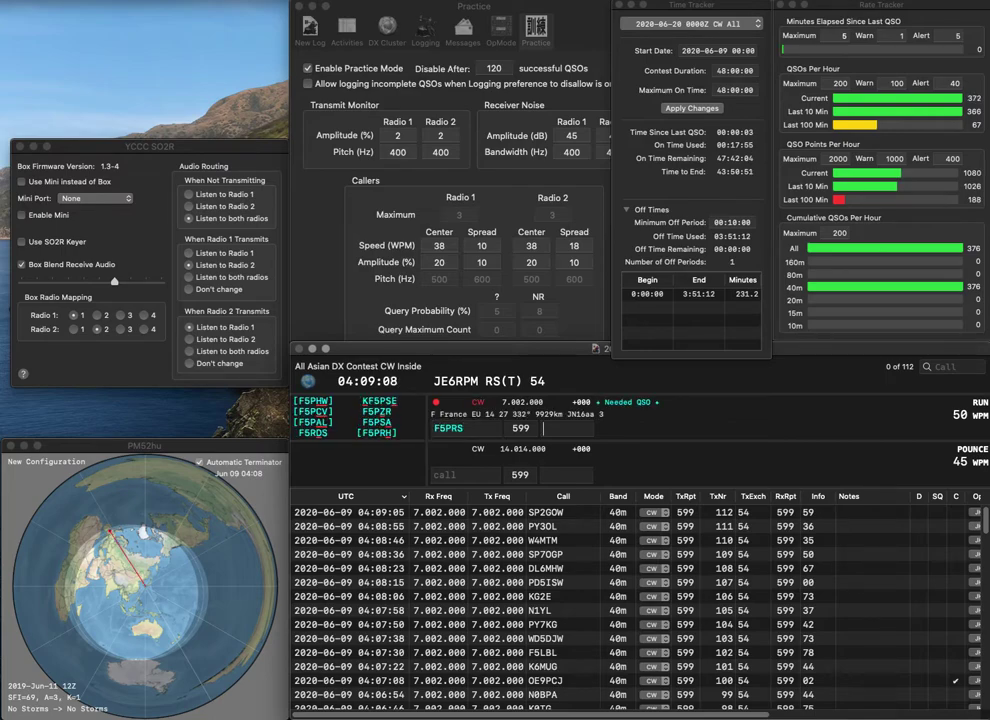
{"action": "key", "text": "shift+Tab"}
{"action": "key", "text": "BackSpace"}
{"action": "type", "text": "H"}
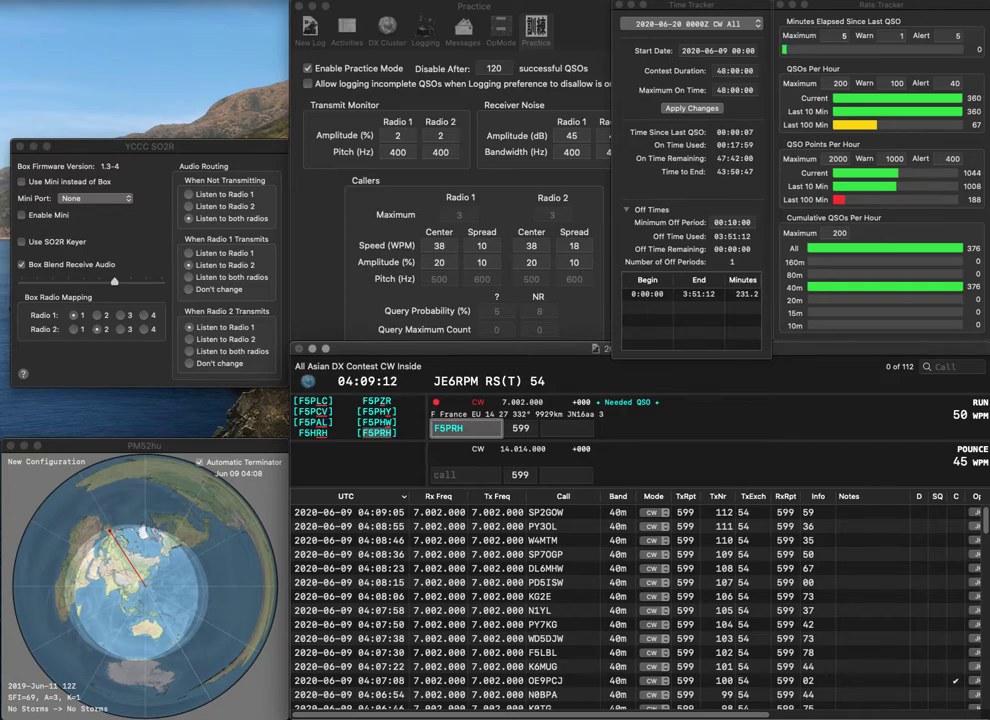
{"action": "key", "text": "Return"}
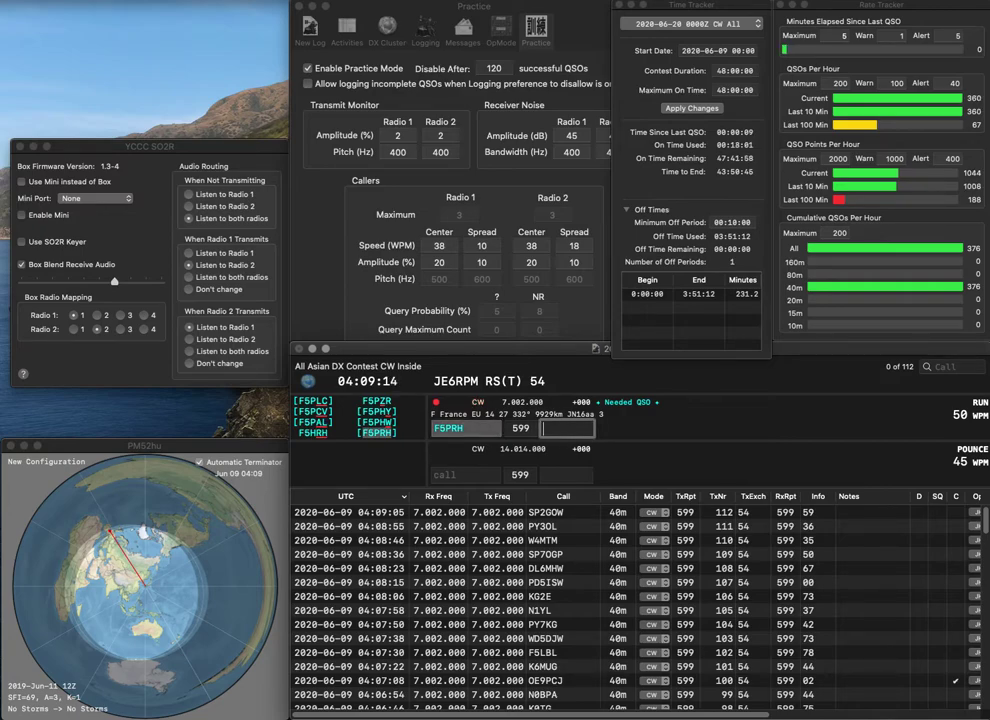
{"action": "type", "text": "67"}
{"action": "key", "text": "Return"}
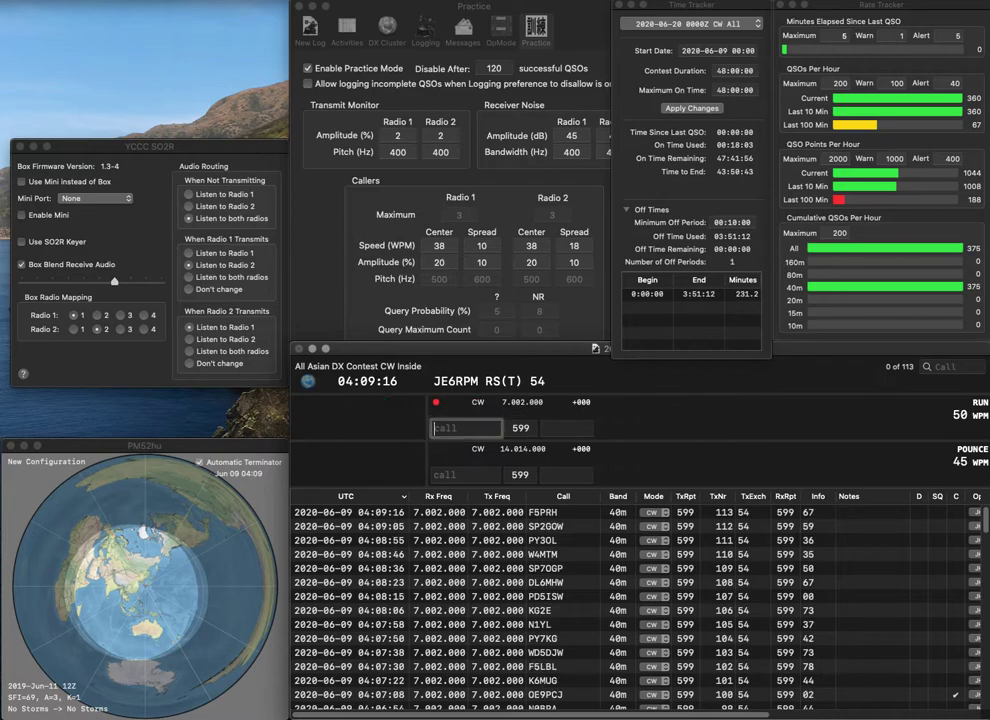
{"action": "type", "text": "G3I"}
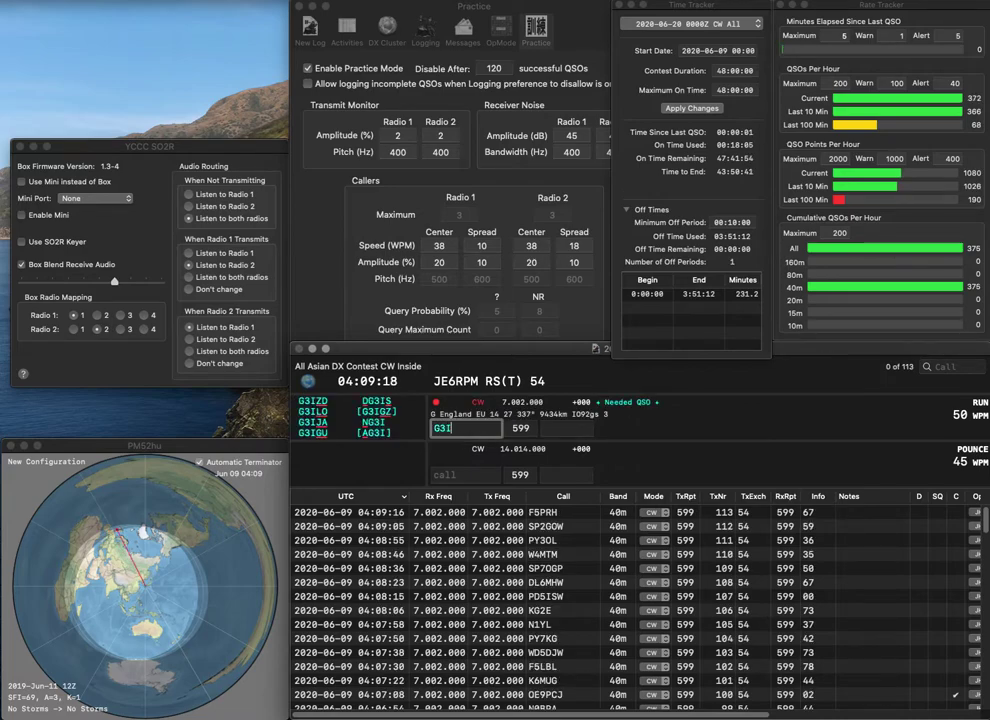
{"action": "type", "text": "LO/P"}
{"action": "key", "text": "space"}
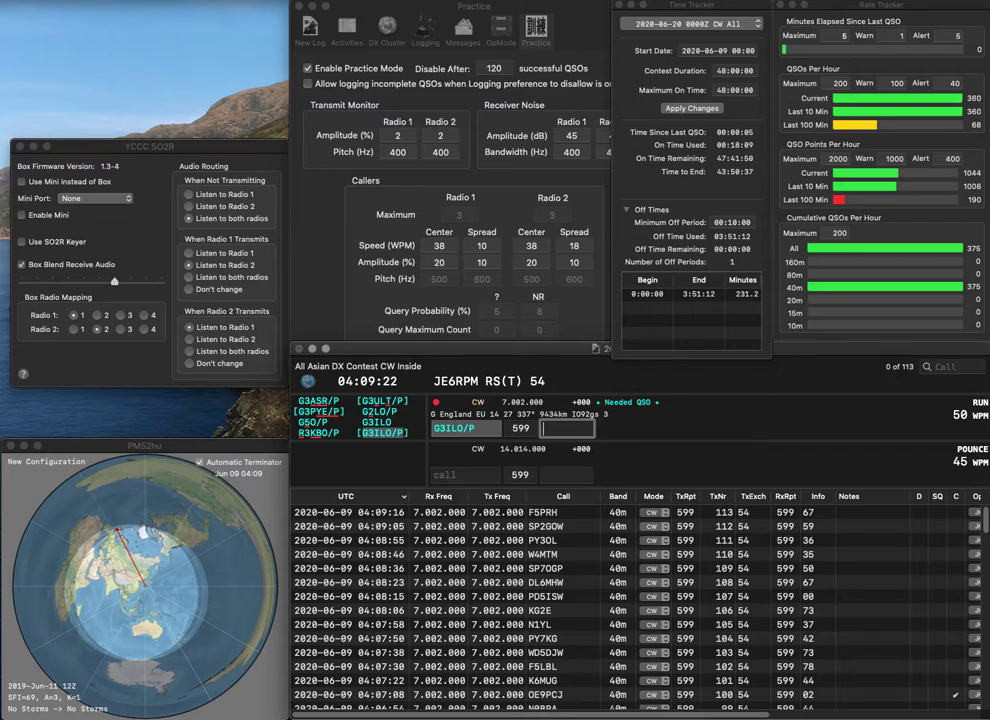
{"action": "type", "text": "34"}
{"action": "key", "text": "Return"}
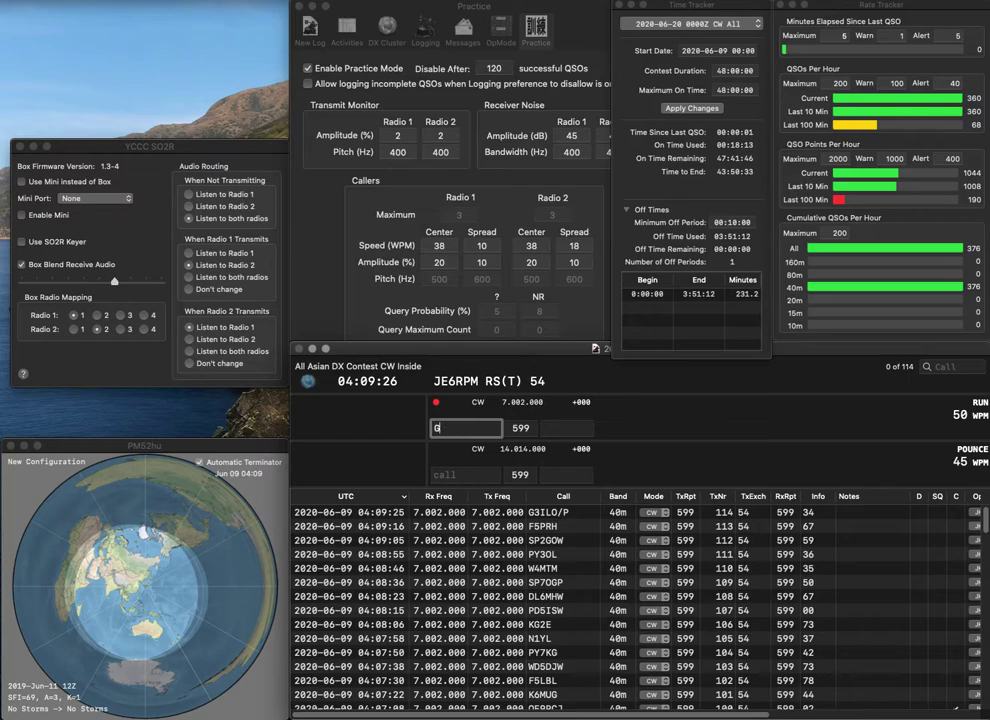
{"action": "type", "text": "XKF4GDX"}
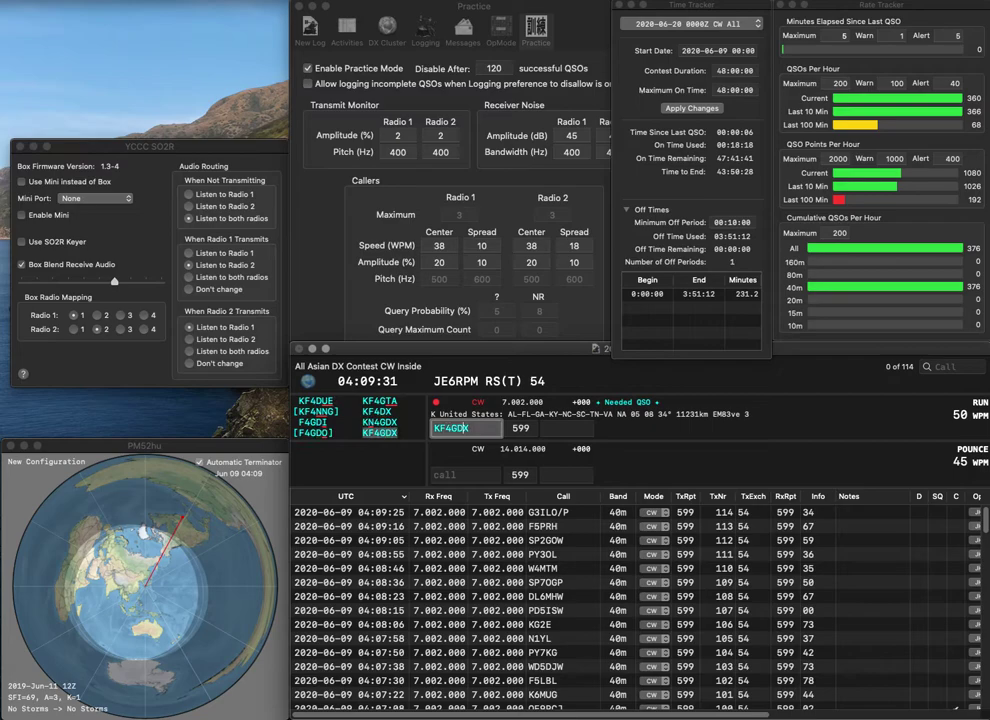
{"action": "key", "text": "space"}
{"action": "type", "text": "19"}
{"action": "key", "text": "Return"}
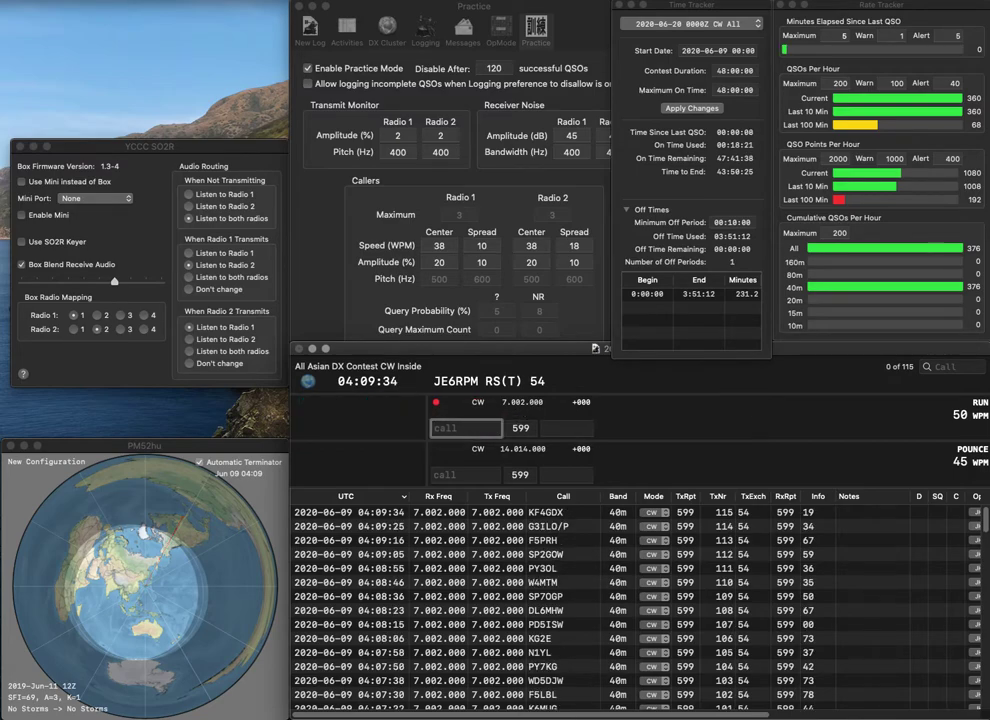
{"action": "type", "text": "JF3"}
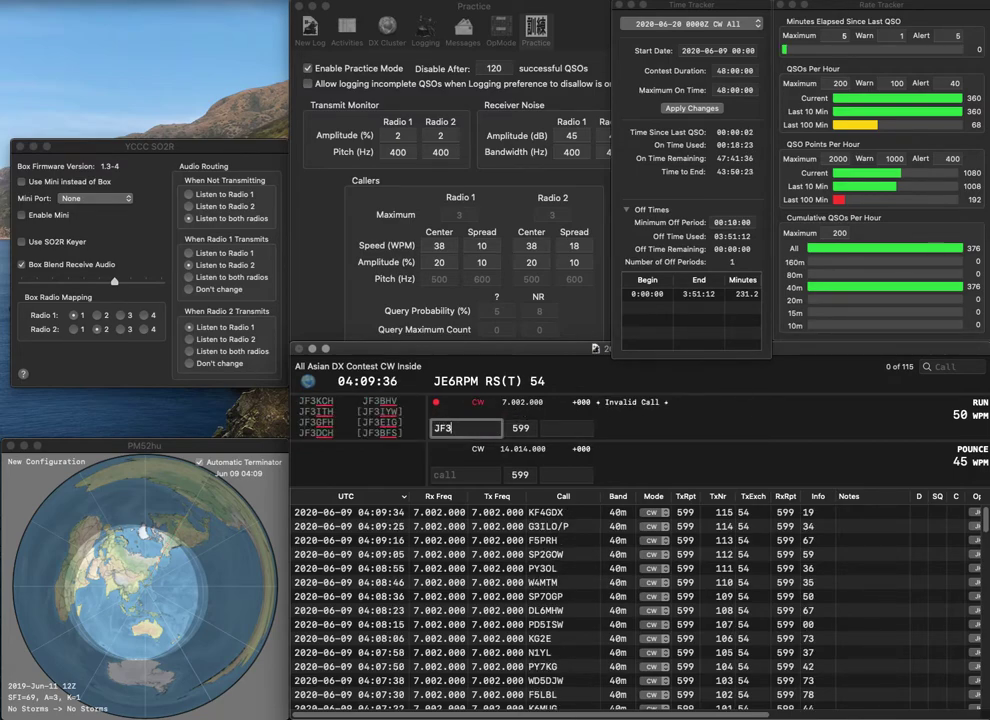
{"action": "type", "text": "VAX"}
{"action": "key", "text": "space"}
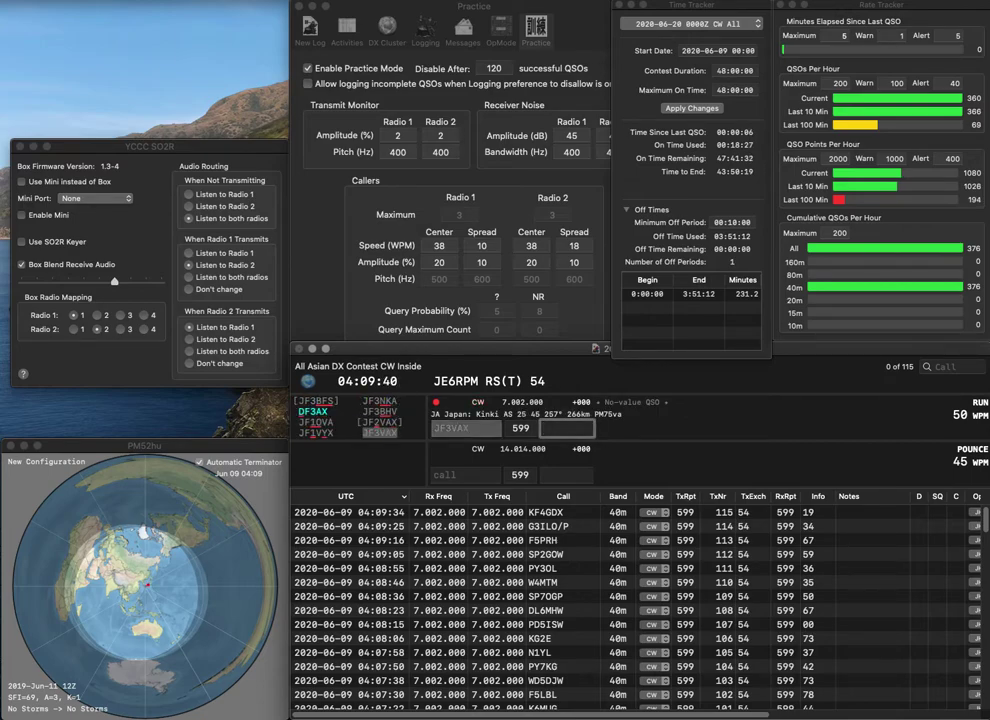
{"action": "type", "text": "50"}
{"action": "key", "text": "Return"}
{"action": "type", "text": "KV"}
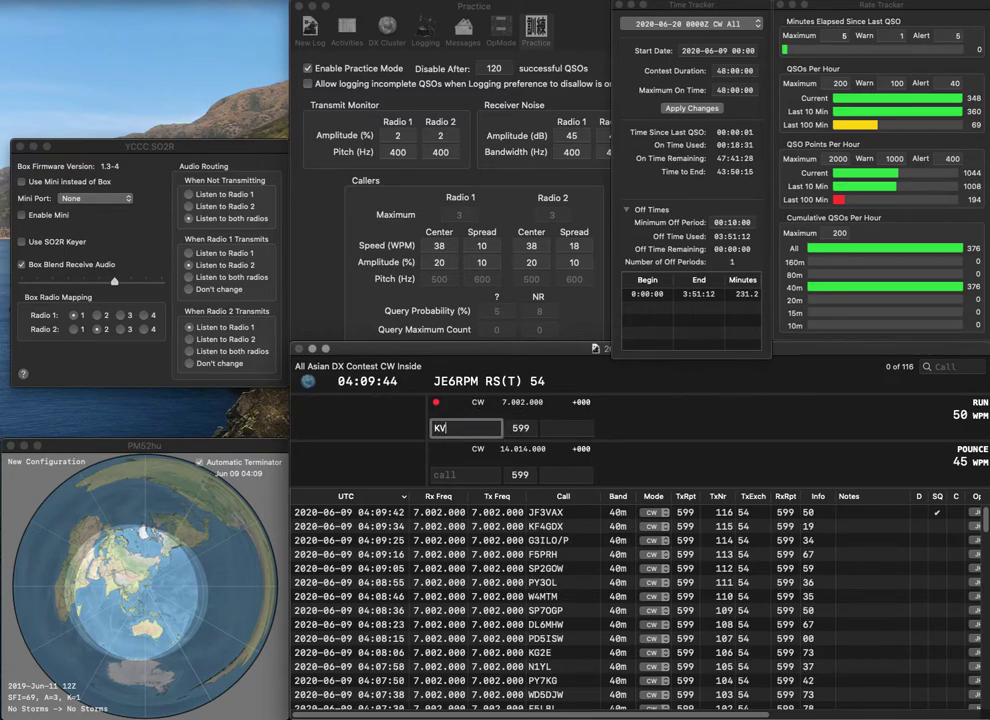
{"action": "type", "text": "5Y"}
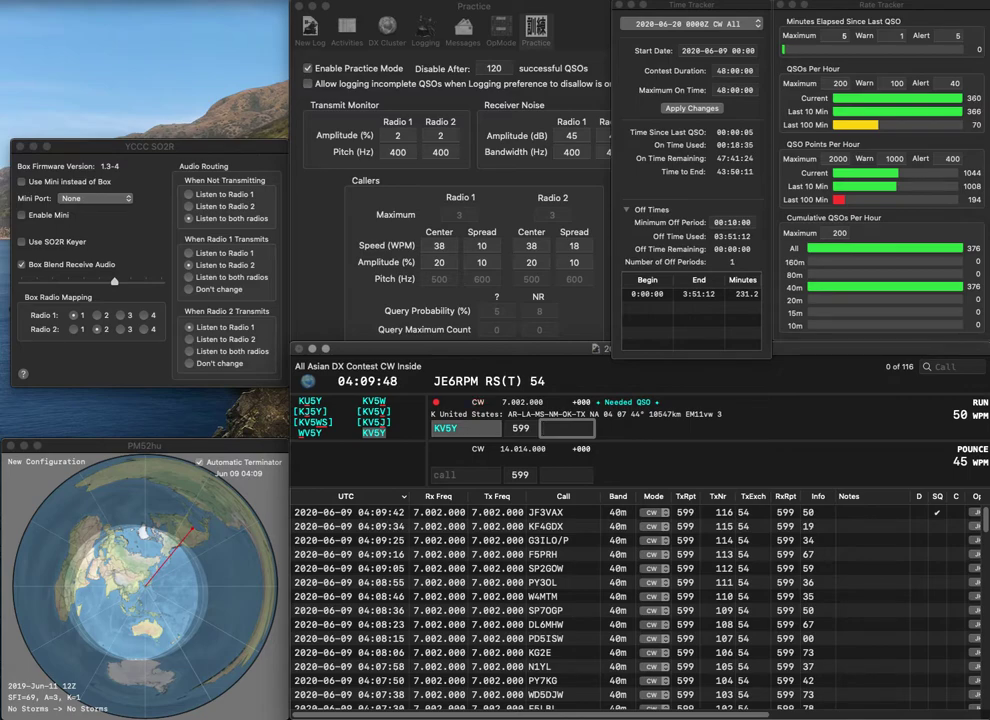
{"action": "type", "text": "63"}
{"action": "key", "text": "Return"}
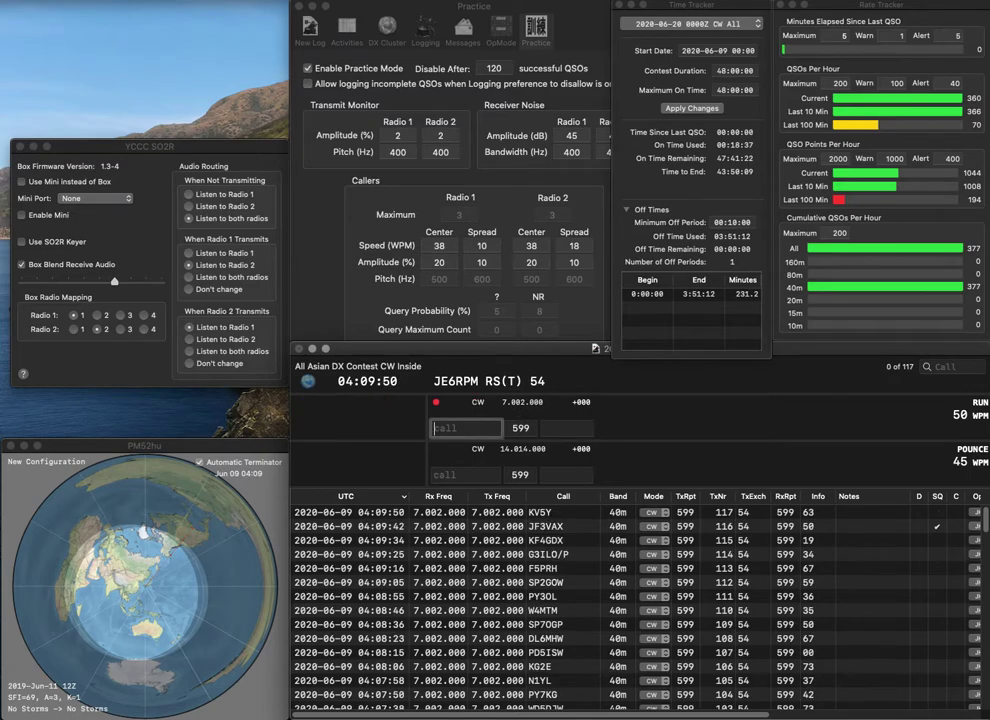
{"action": "type", "text": "N7DSX"}
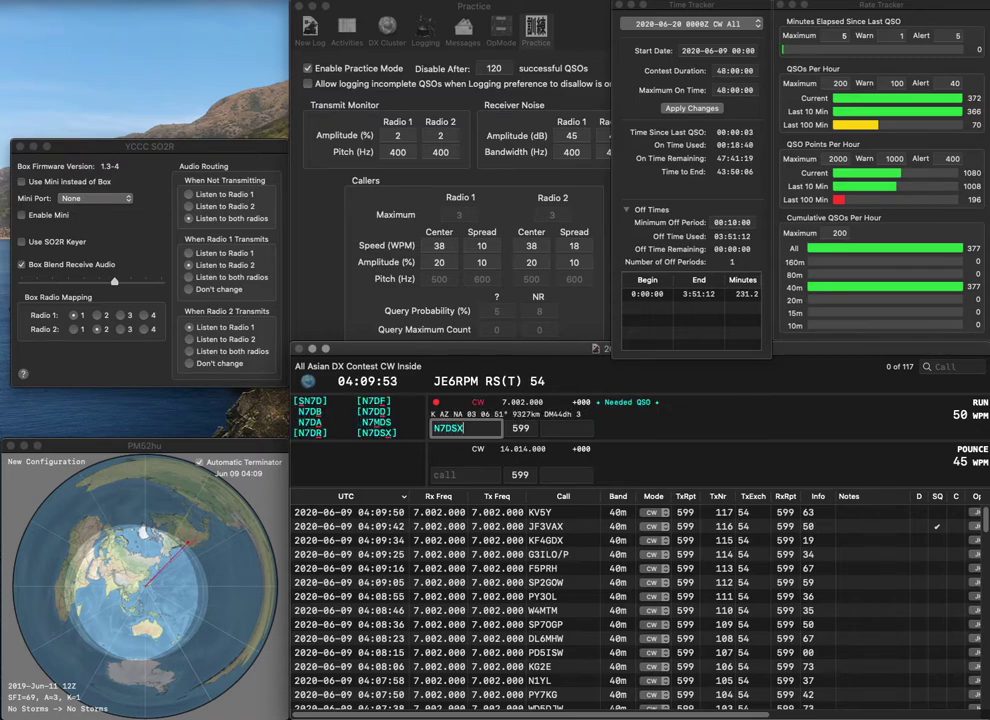
{"action": "key", "text": "space"}
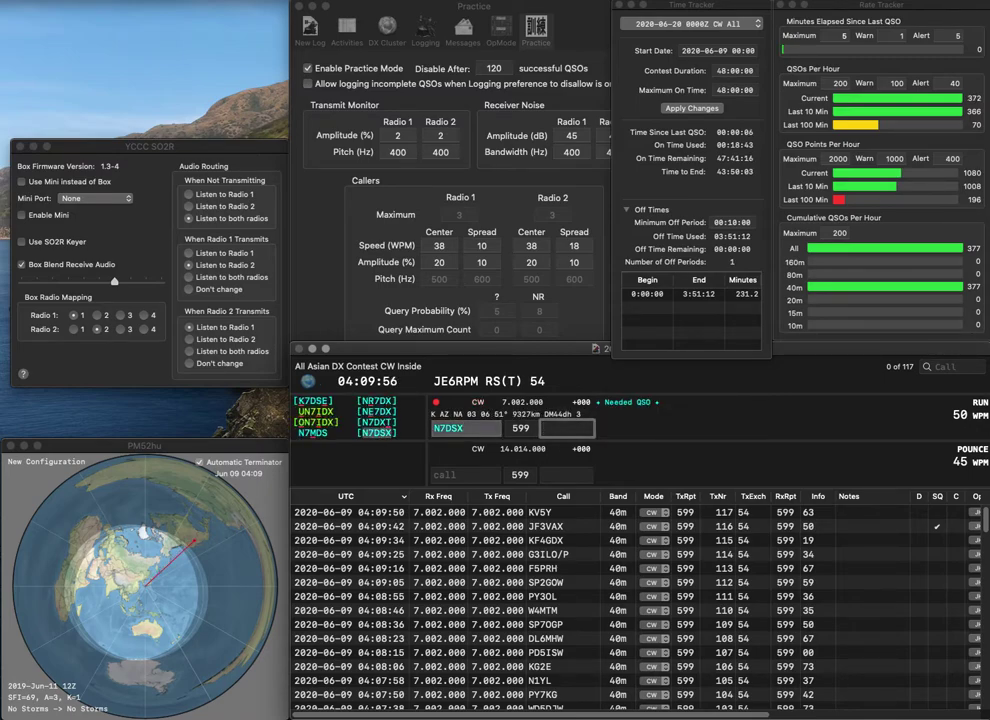
{"action": "type", "text": "97"}
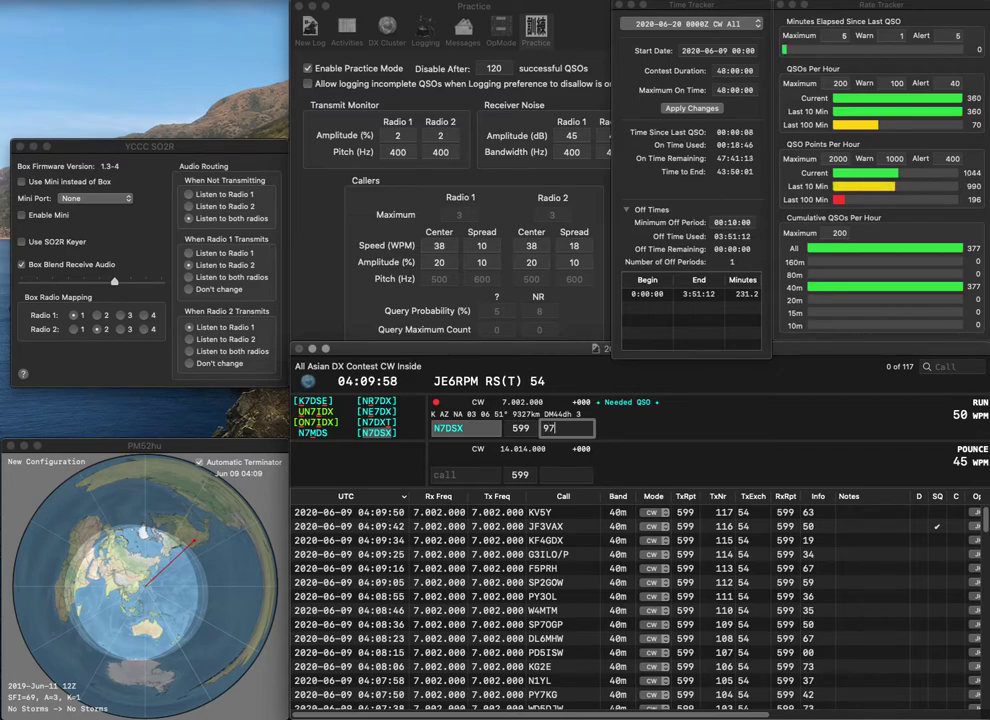
{"action": "key", "text": "Return"}
- Work station KM2S on the 7.002 MHz run radio and log the contact with received exchange 20
{"action": "type", "text": "KM2S"}
{"action": "key", "text": "space"}
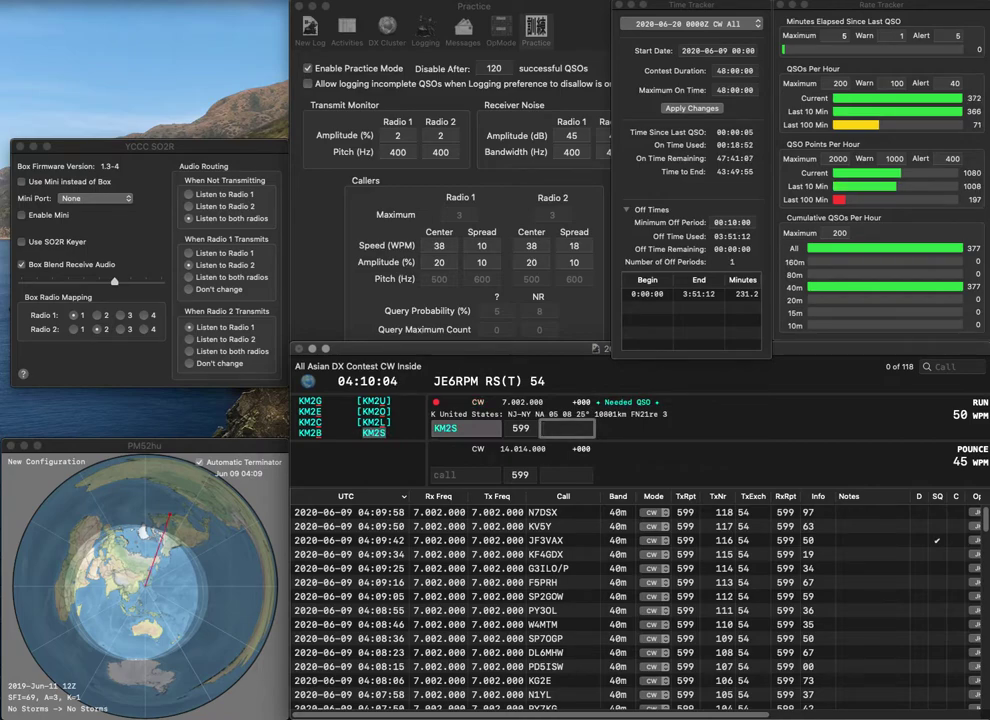
{"action": "type", "text": "20"}
{"action": "key", "text": "Return"}
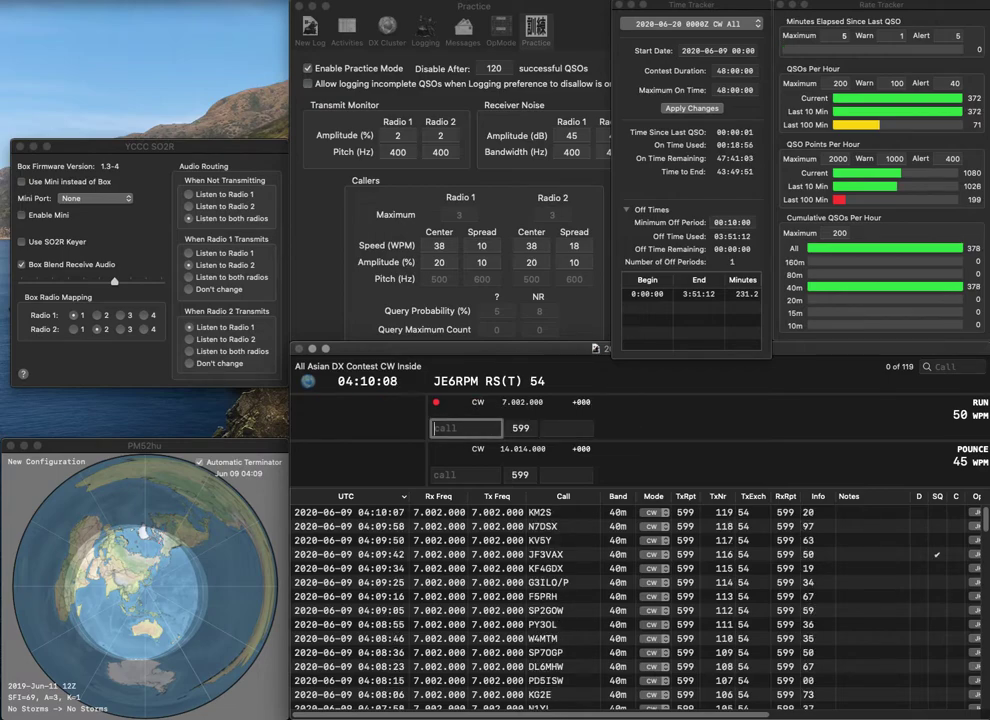
- Work station AK1K on the 7.002 MHz run radio, log the contact with received exchange 06, and turn off practice mode
{"action": "type", "text": "AK1K"}
{"action": "key", "text": "space"}
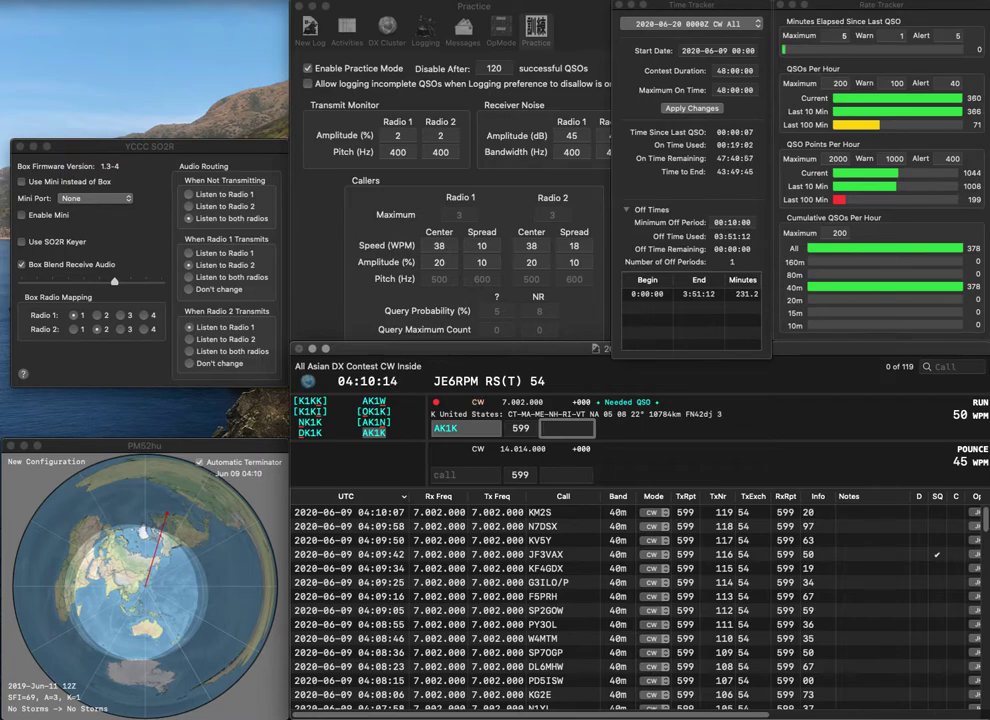
{"action": "key", "text": "Return"}
{"action": "left_click", "coordinate": [308, 69]}
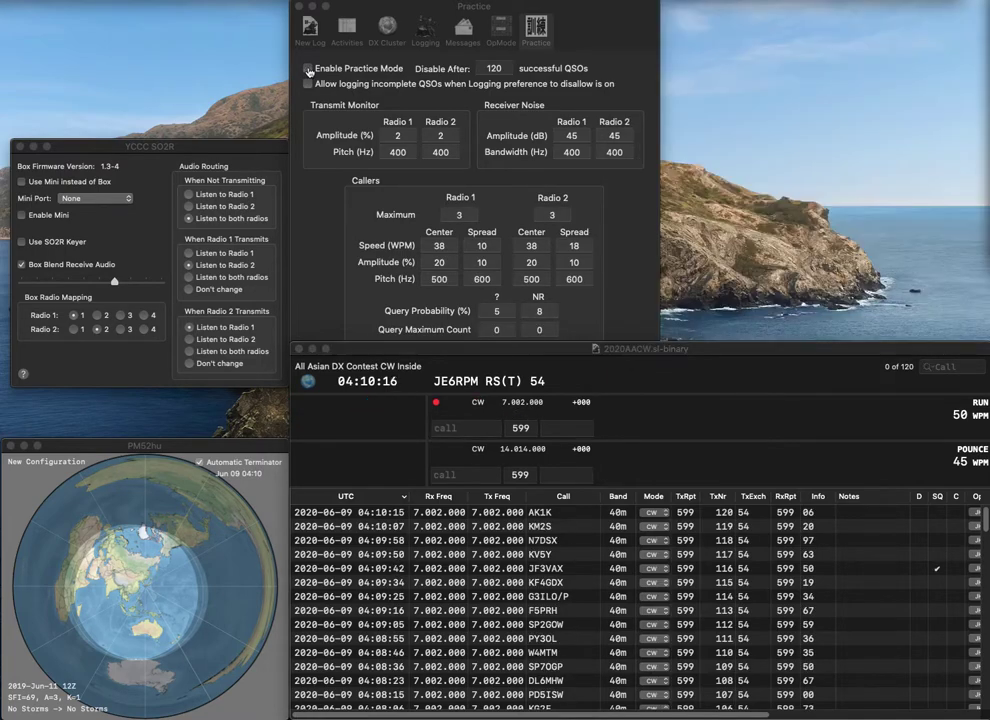